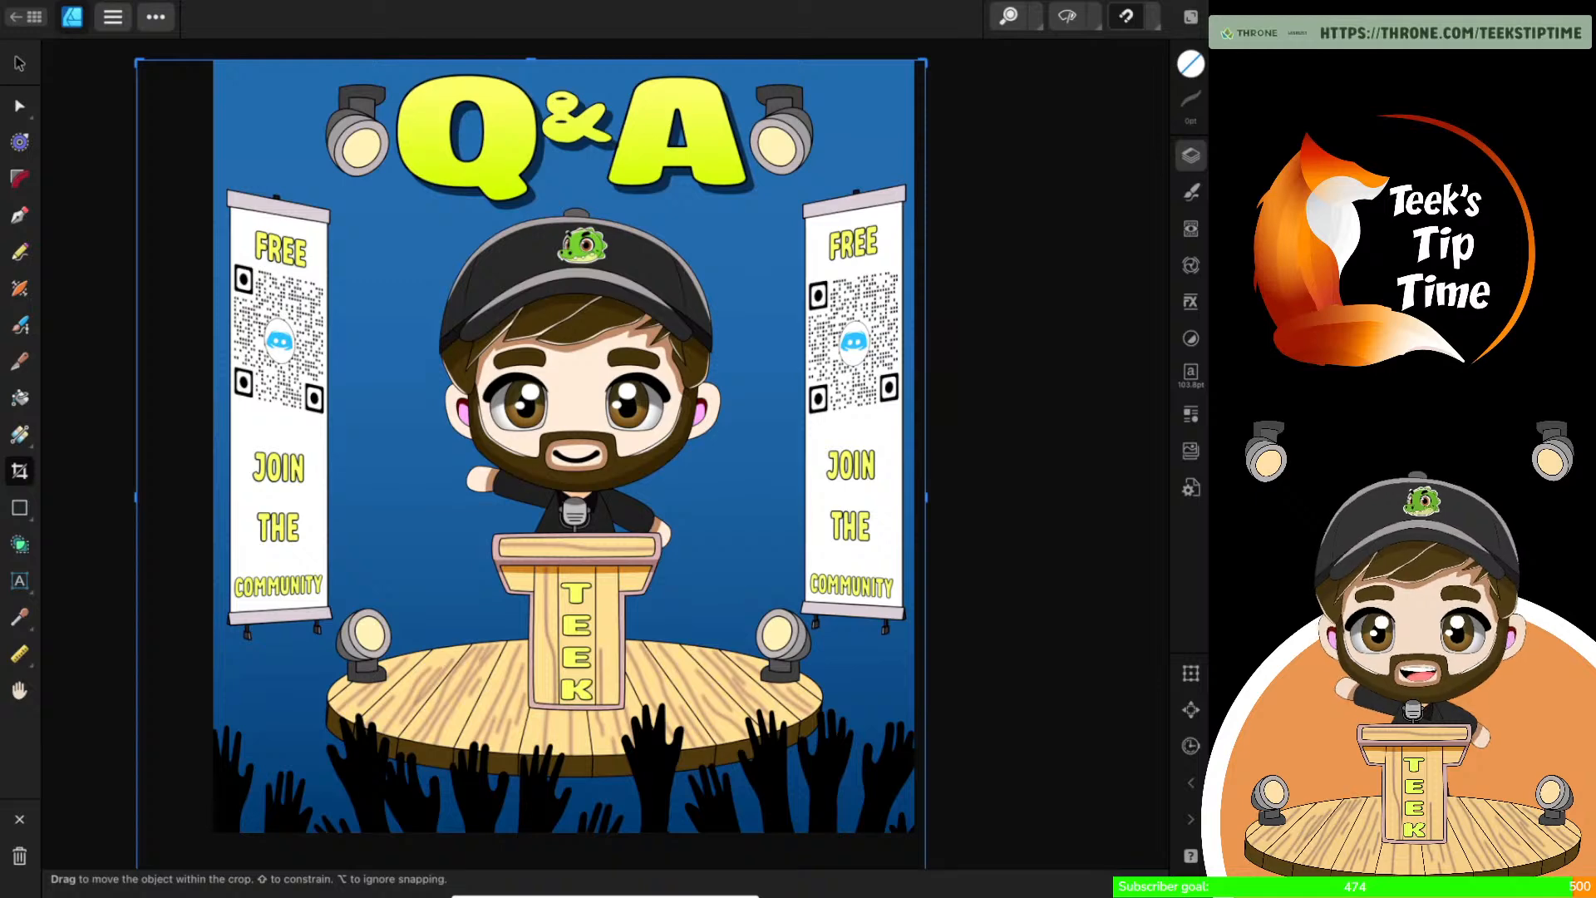
# Show the Question 1 layer group, hide the Q&A group, and expand Question 1 to reveal its contents
pyautogui.click(1190, 155)
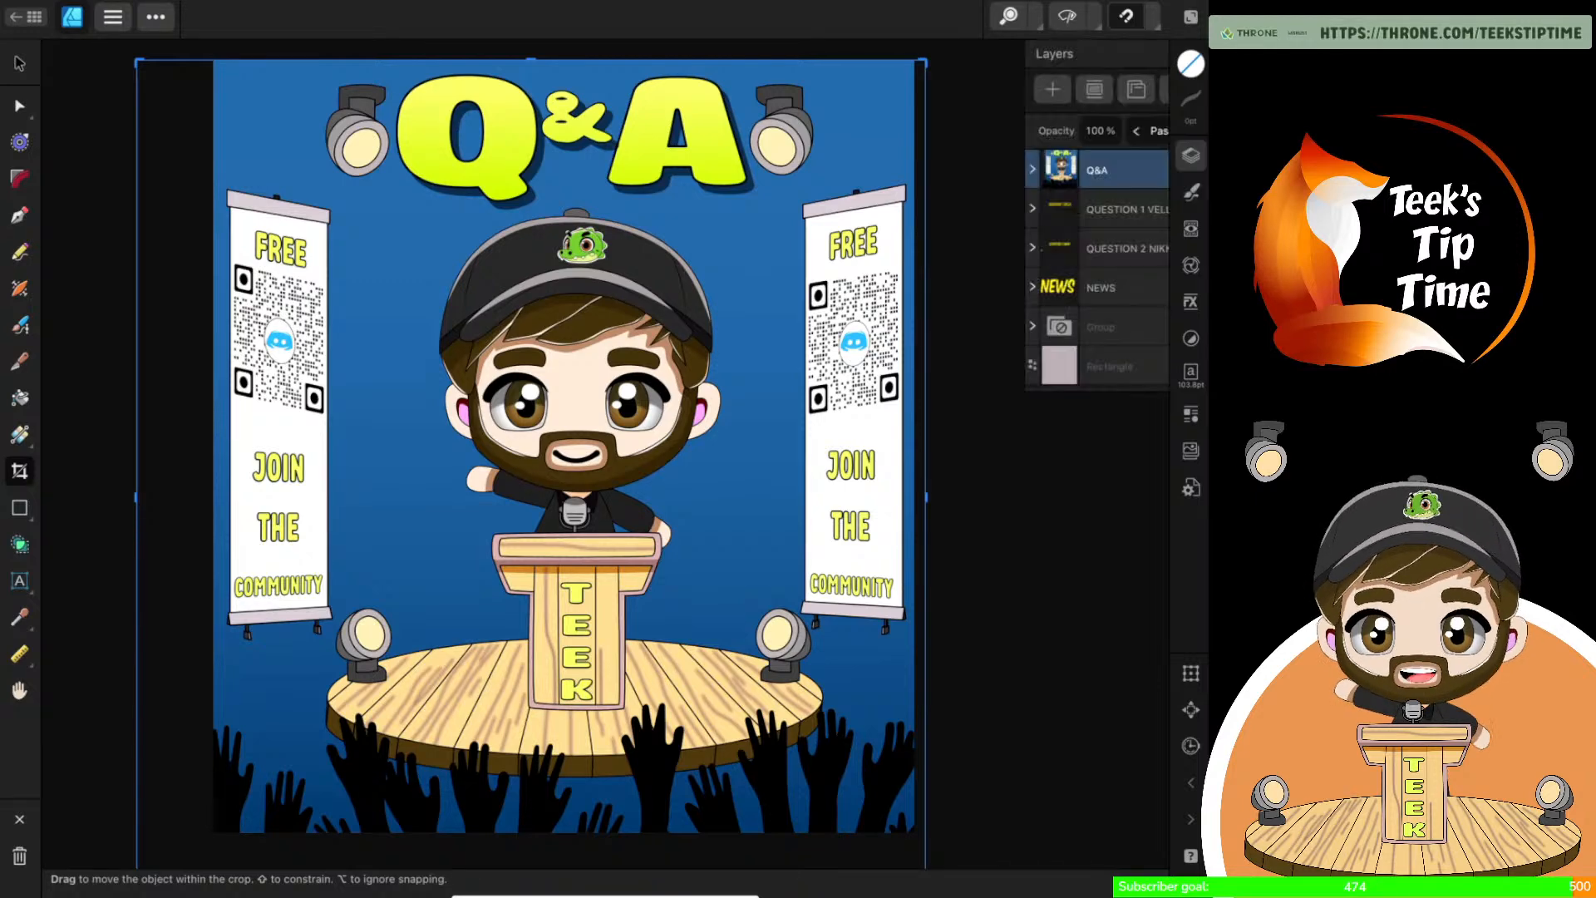
pyautogui.click(1152, 208)
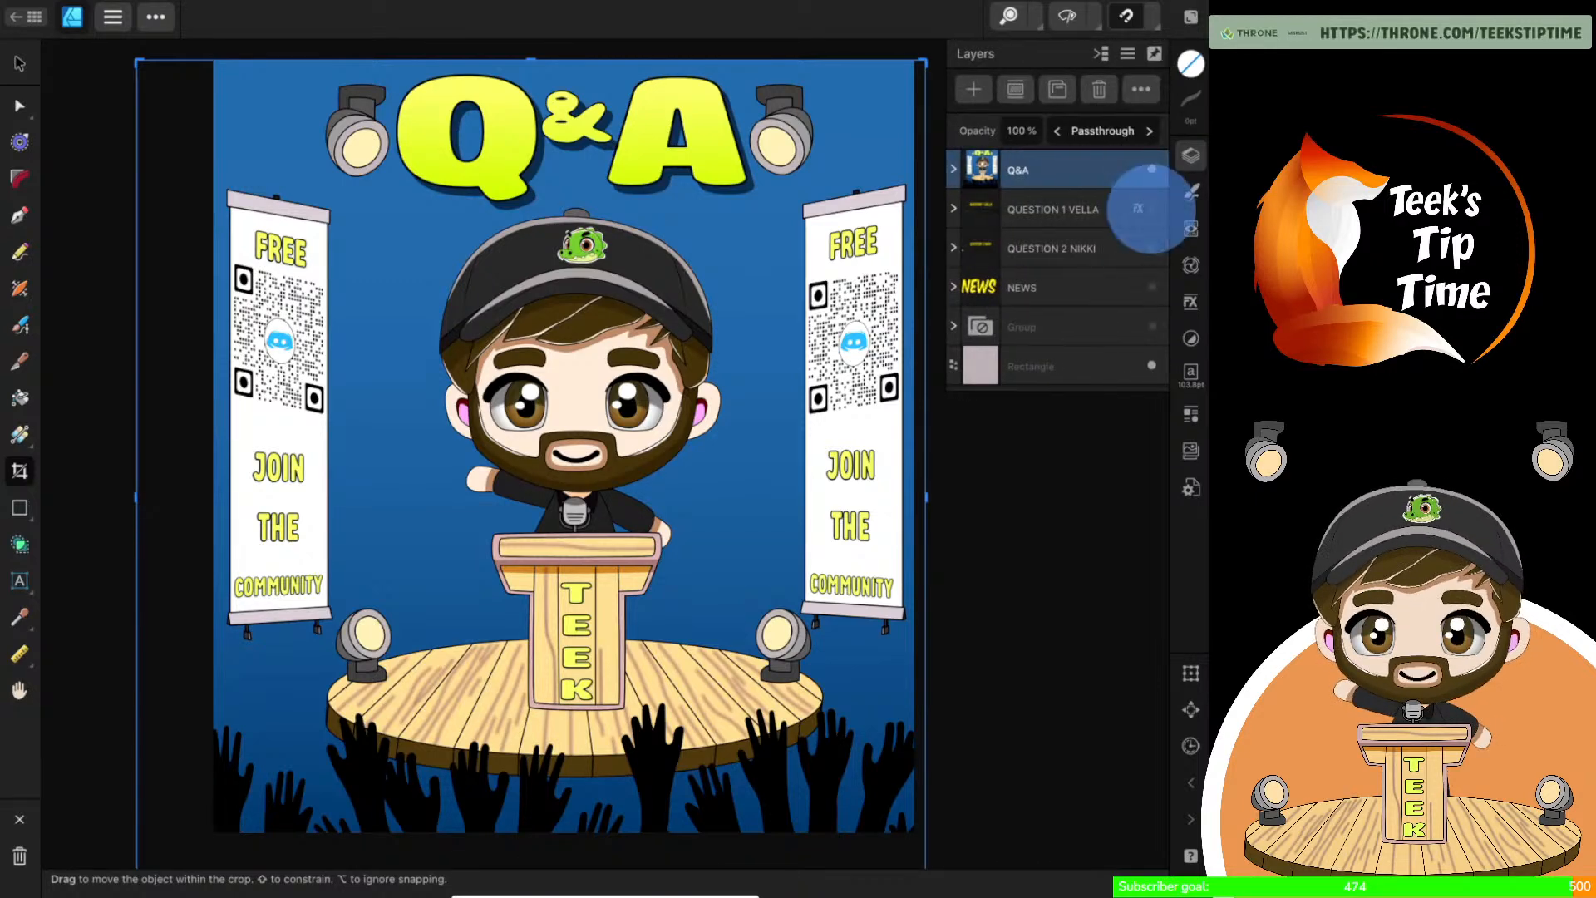
pyautogui.click(1151, 169)
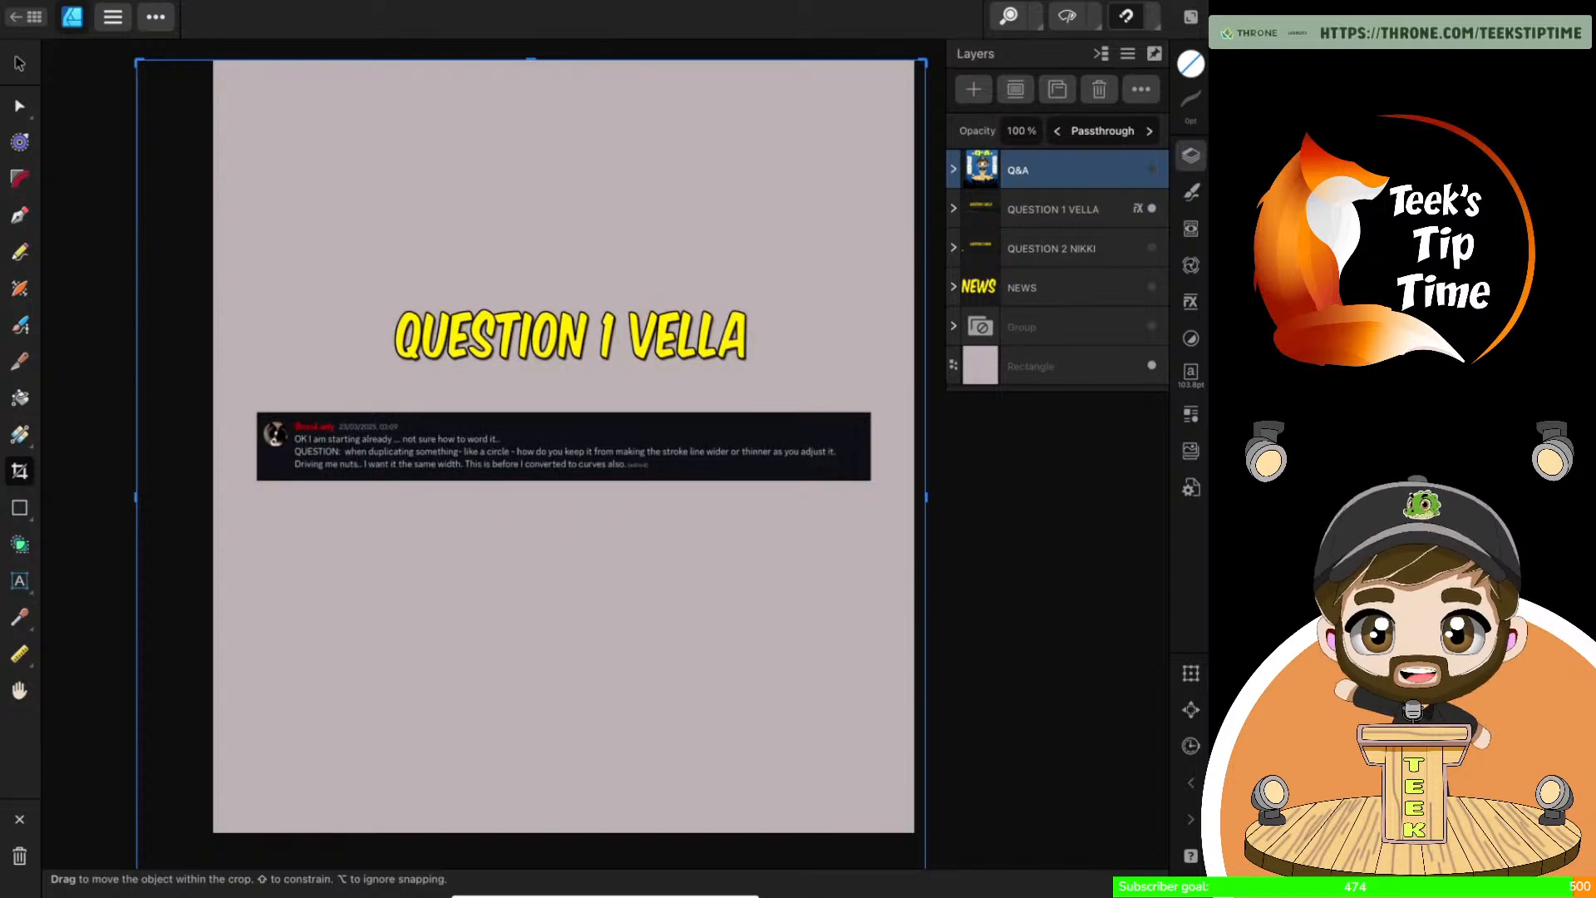
pyautogui.click(954, 208)
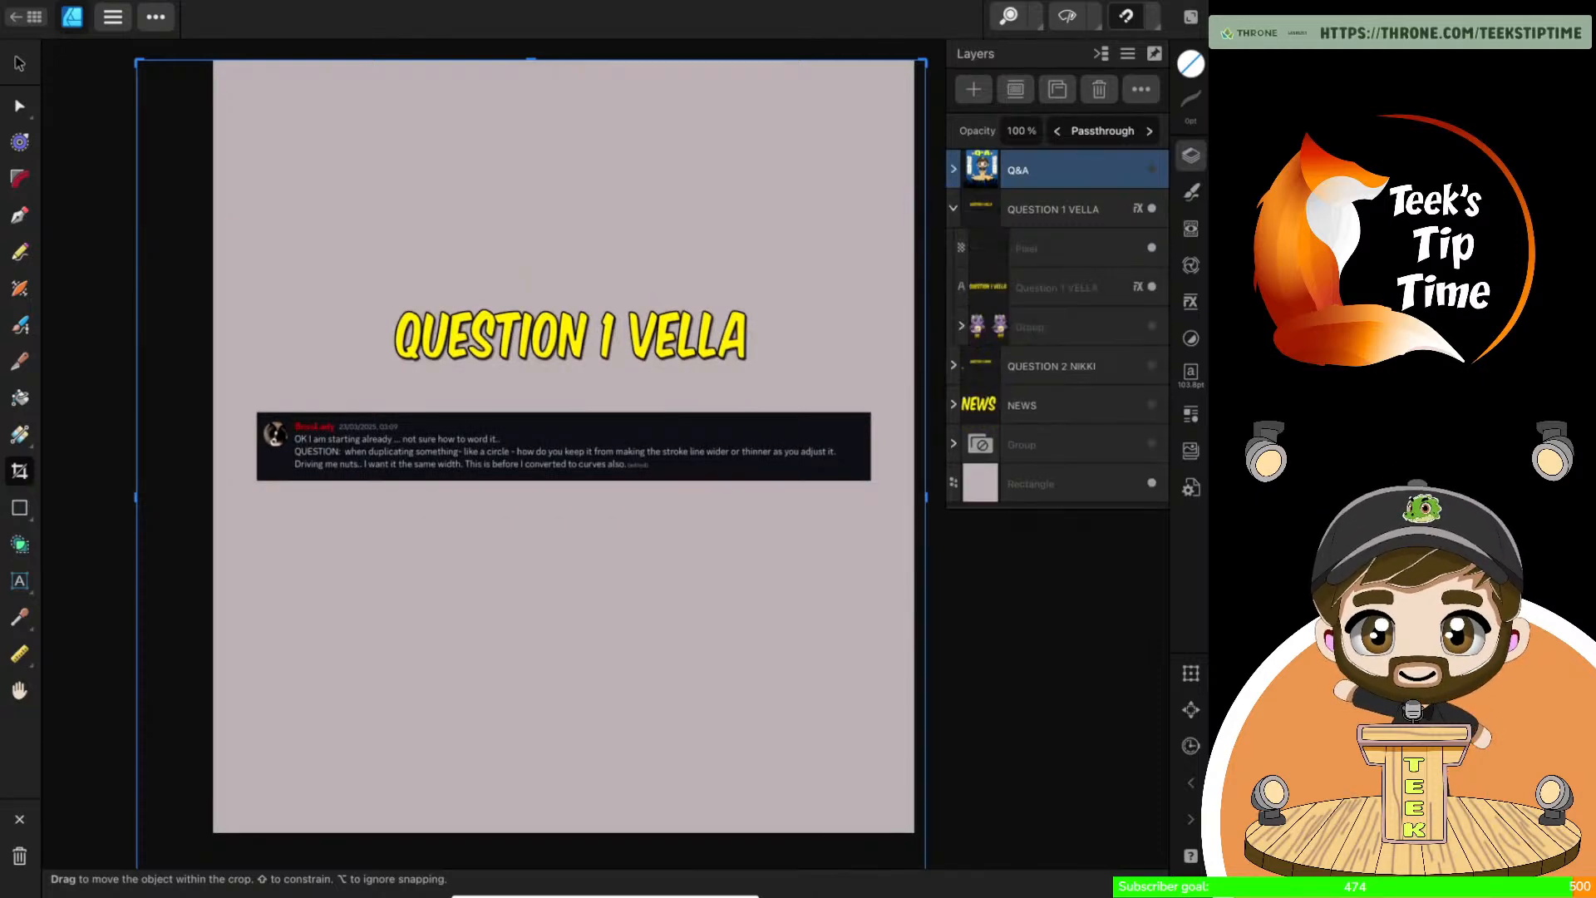
# Examine the posted question about keeping stroke width constant when duplicating and resizing shapes
pyautogui.scroll(4, 749, 491)
pyautogui.scroll(-2, 848, 499)
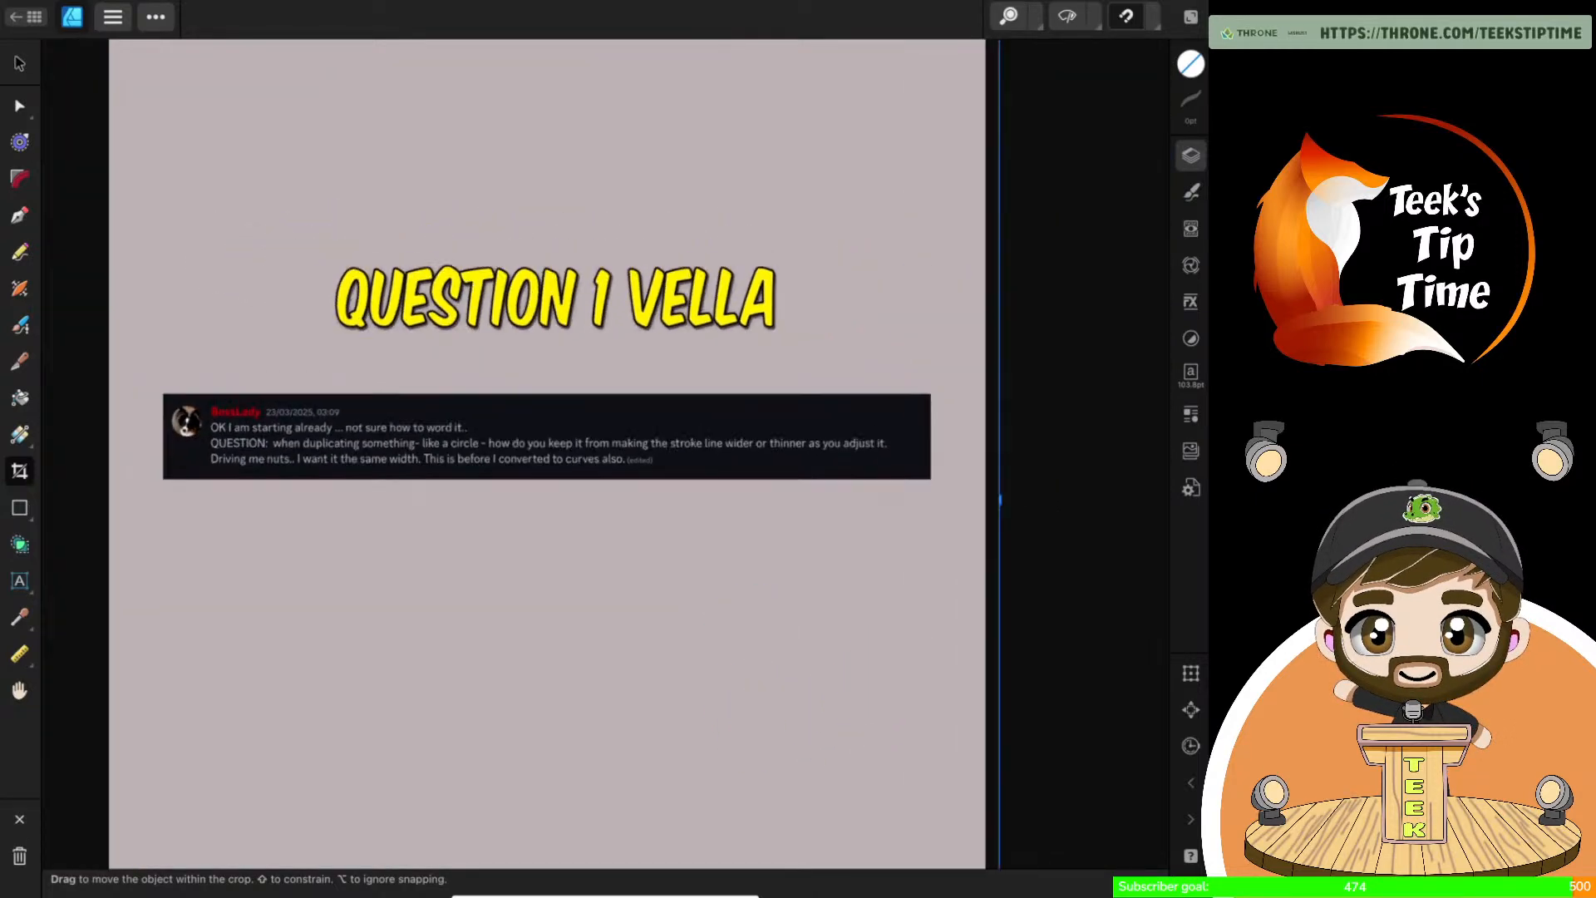
pyautogui.scroll(5, 763, 510)
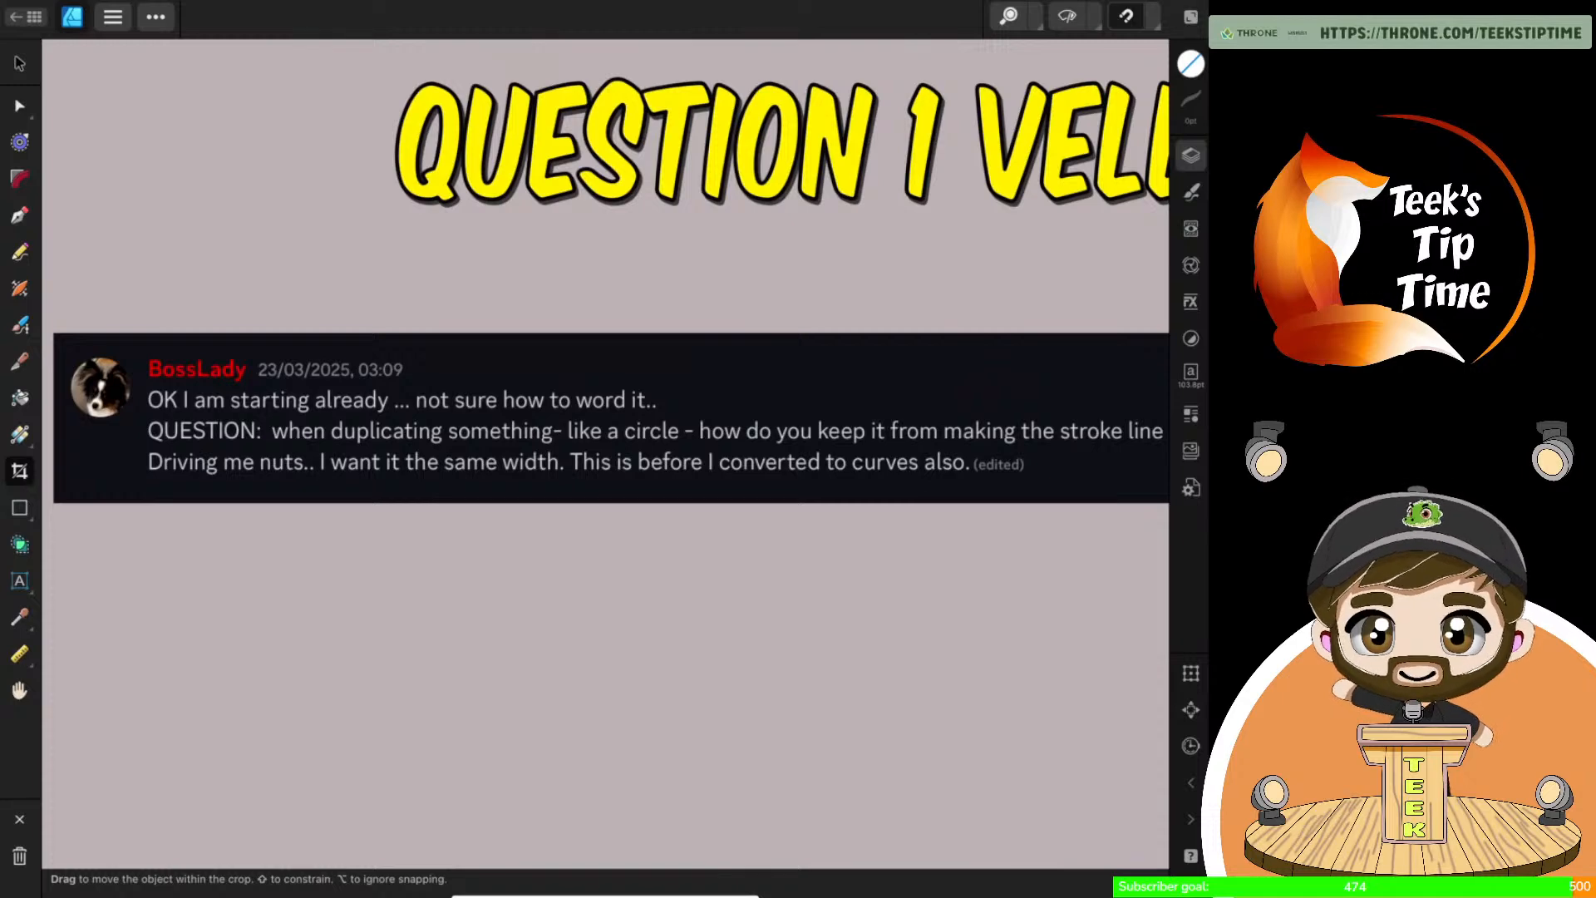
pyautogui.scroll(-2, 615, 432)
pyautogui.scroll(-3, 1106, 438)
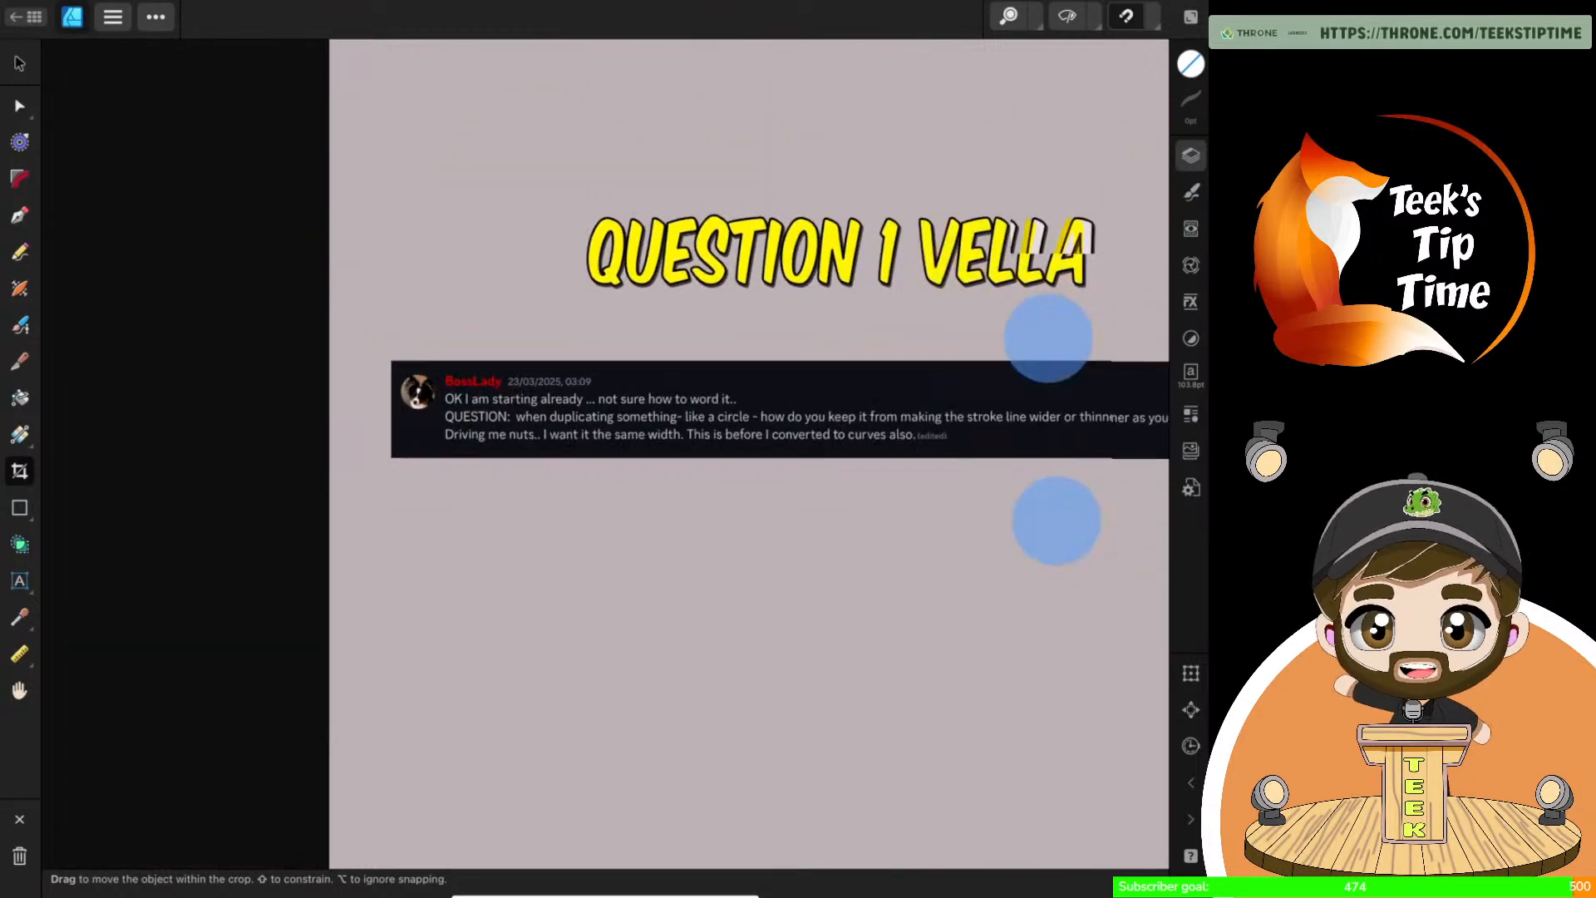
pyautogui.scroll(3, 1052, 429)
pyautogui.scroll(-3, 882, 436)
pyautogui.scroll(4, 873, 415)
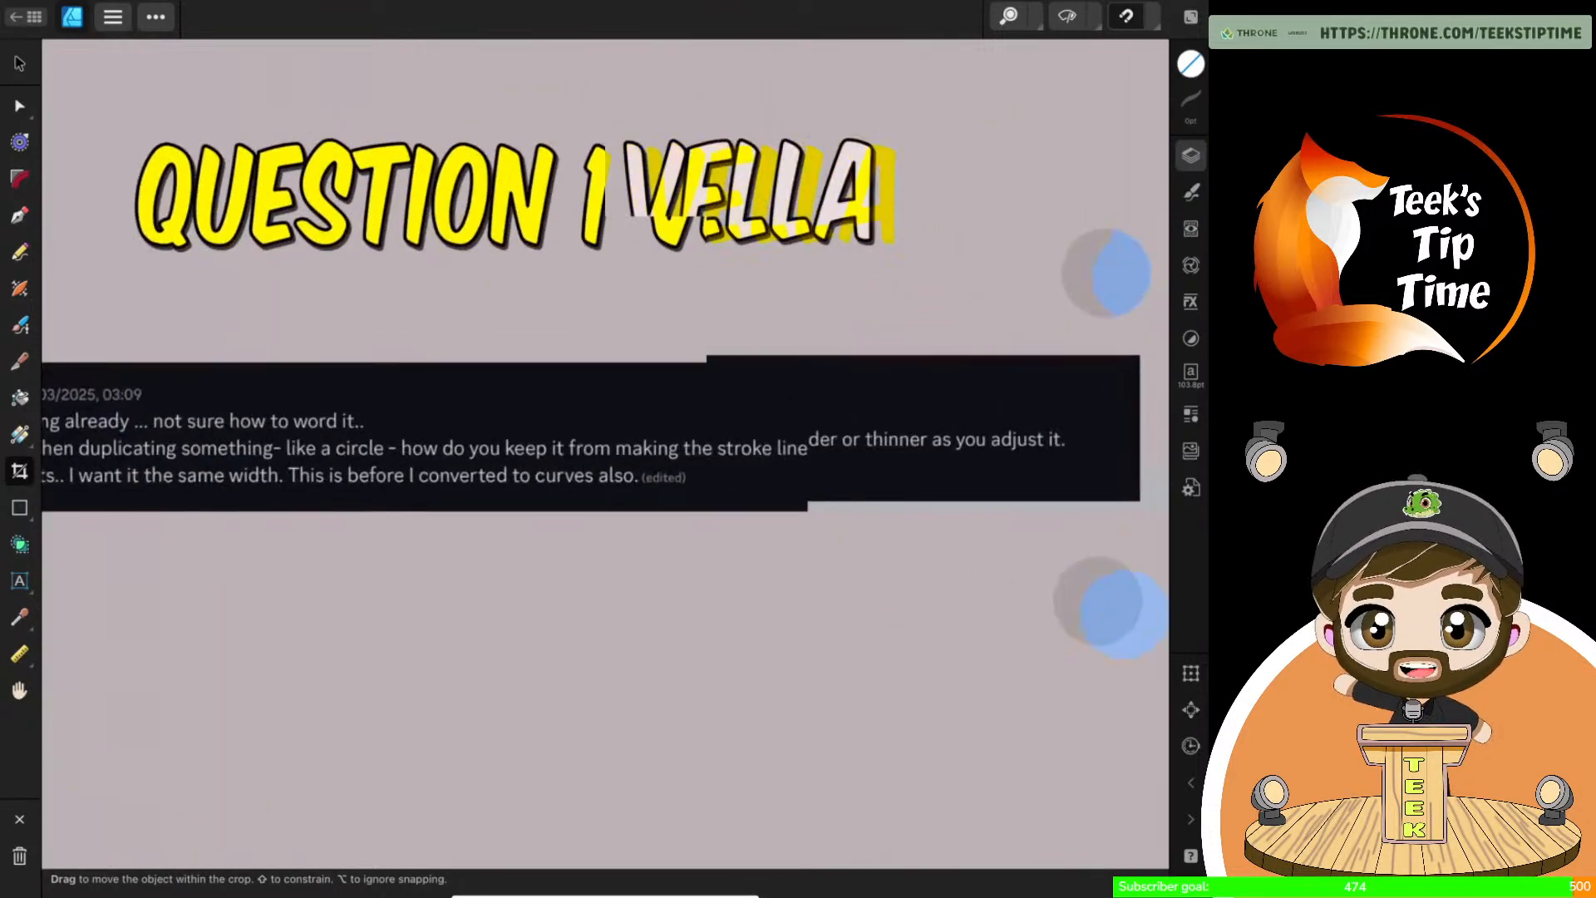
pyautogui.scroll(-1, 879, 449)
pyautogui.scroll(-2, 827, 449)
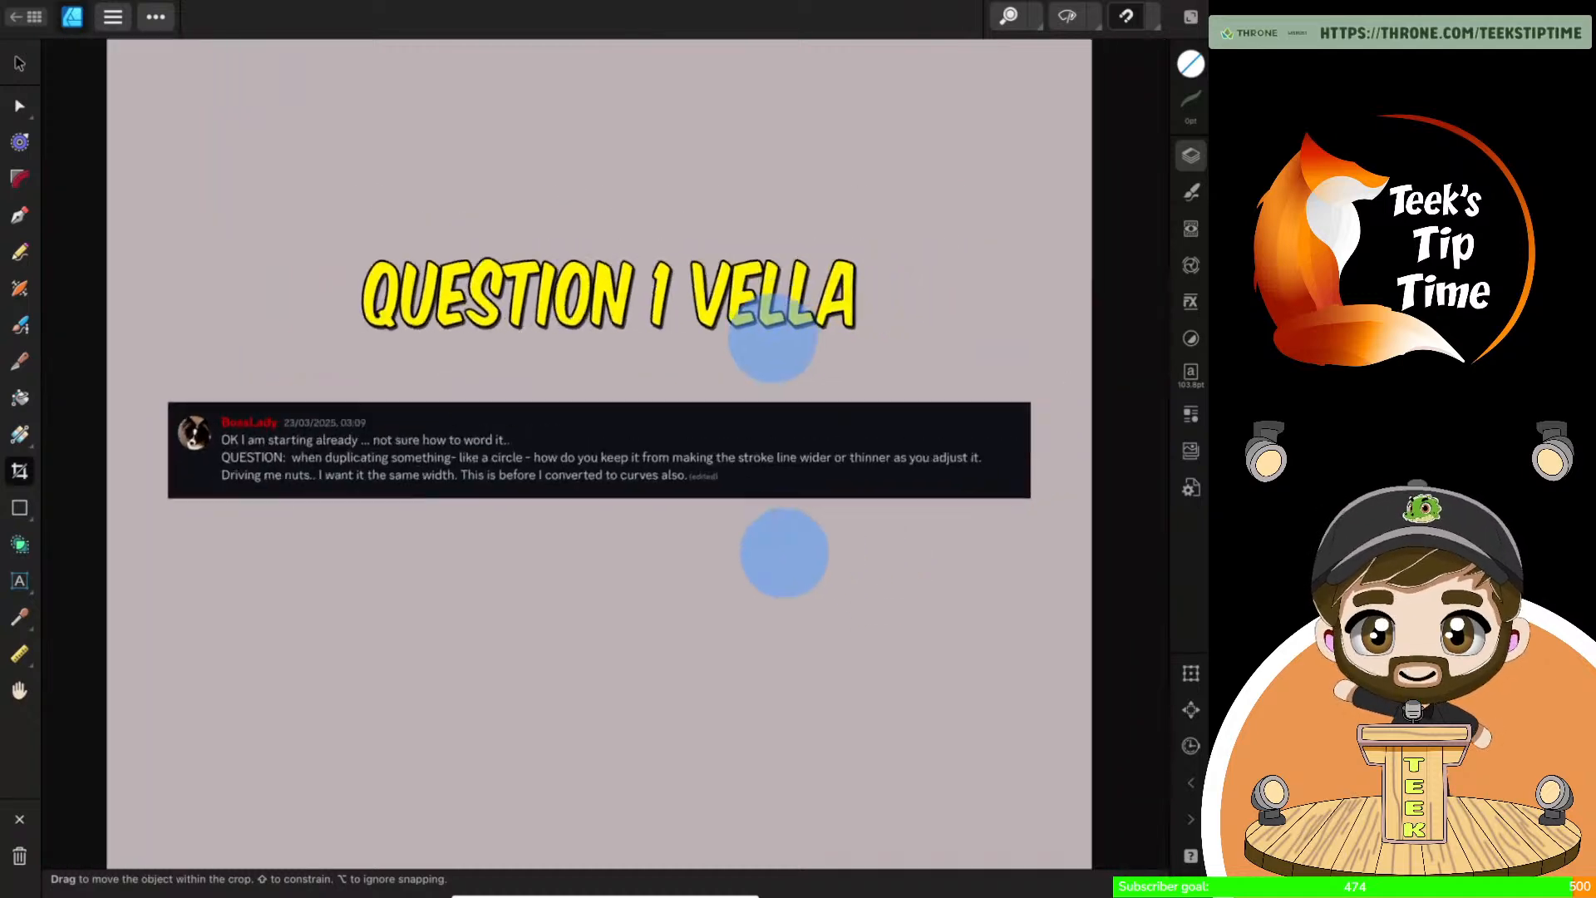
pyautogui.scroll(1, 769, 449)
pyautogui.scroll(-1, 765, 449)
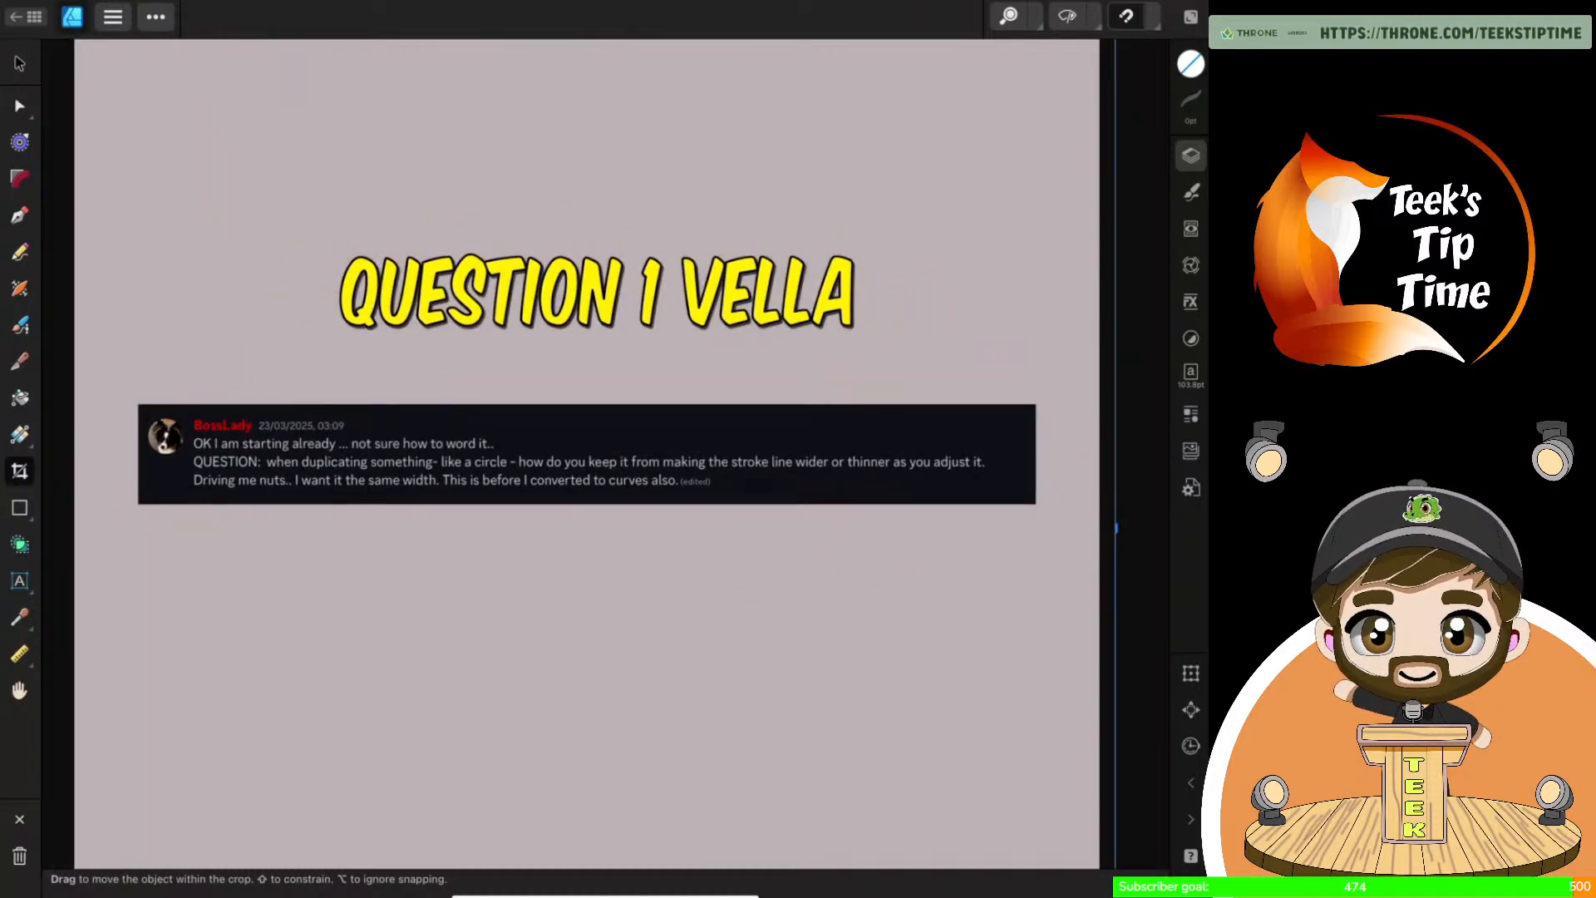
pyautogui.scroll(-3, 875, 449)
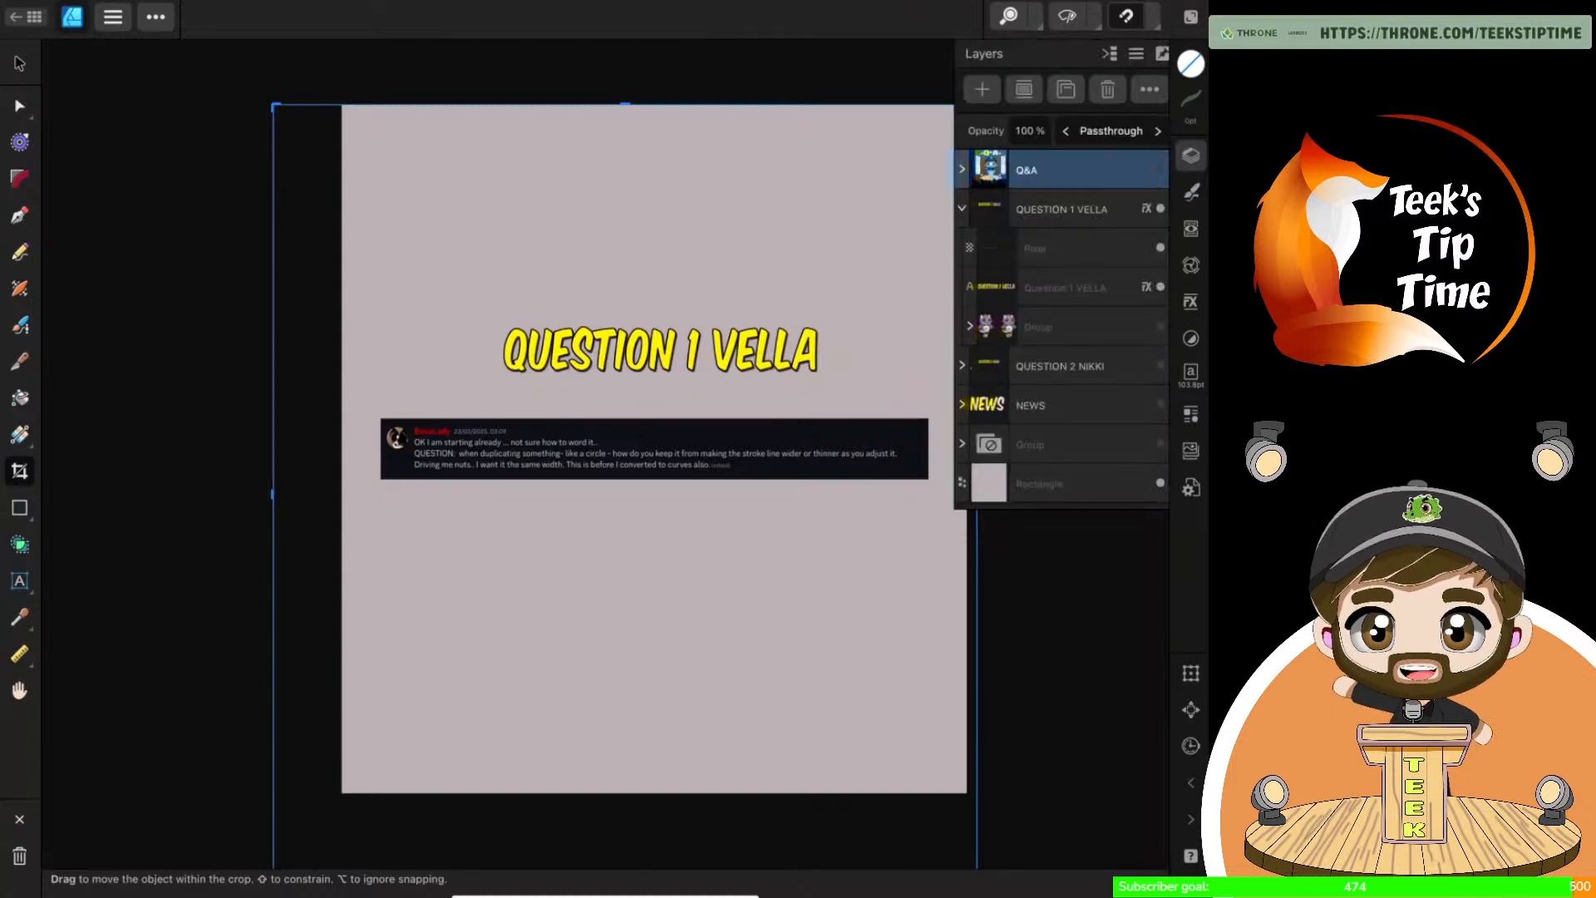
# Show the group of two example dragons in the Question 1 layer and select it
pyautogui.click(1158, 326)
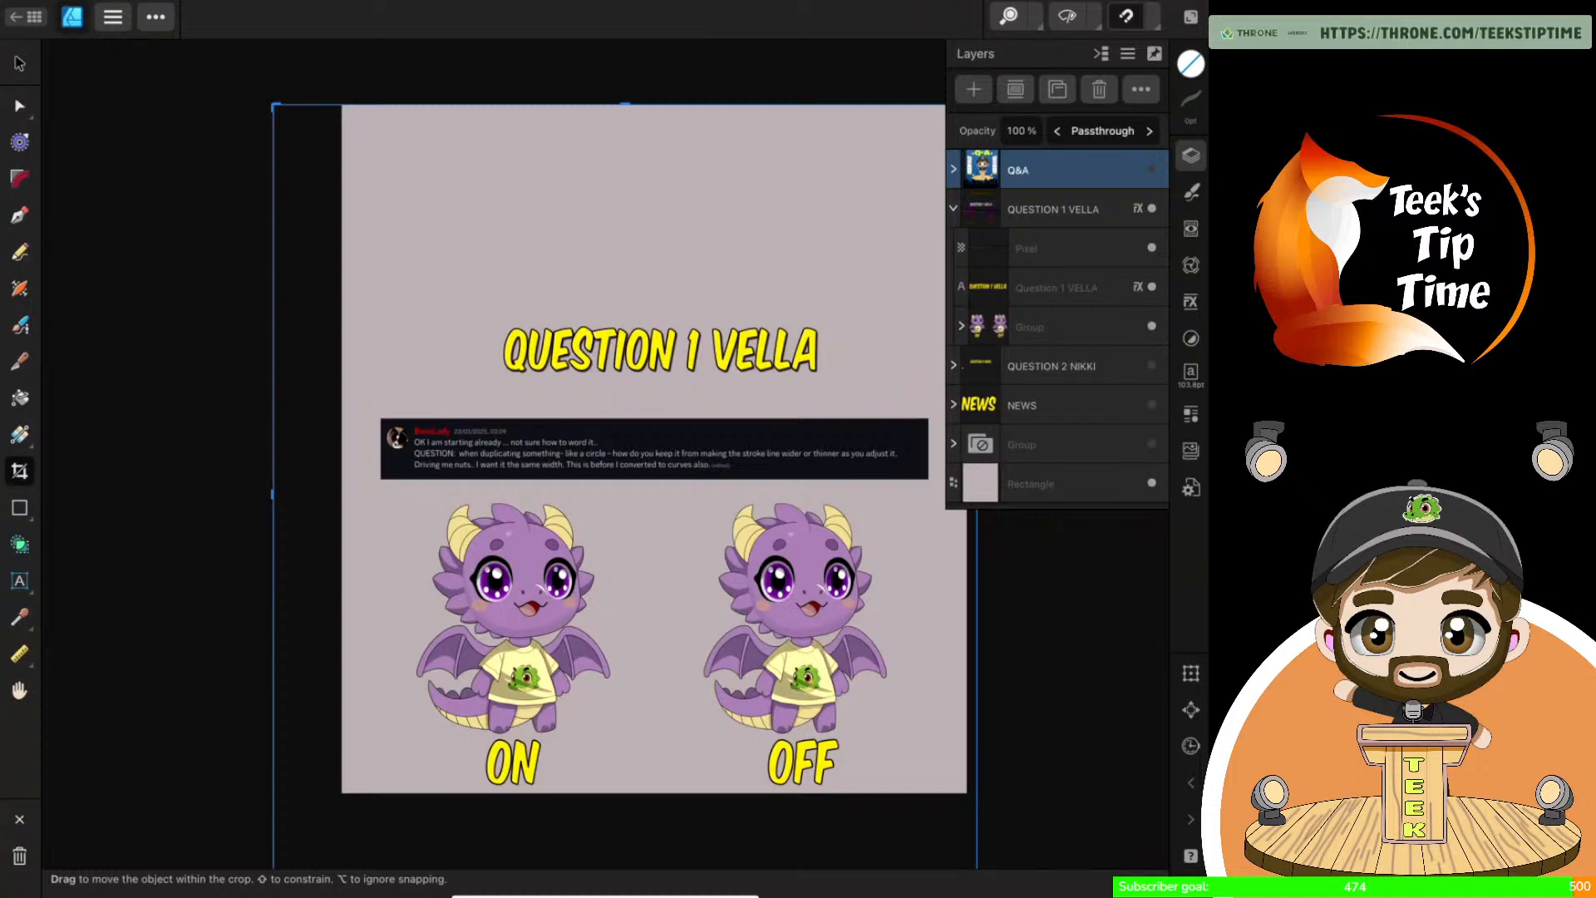
pyautogui.click(1033, 327)
pyautogui.scroll(5, 827, 457)
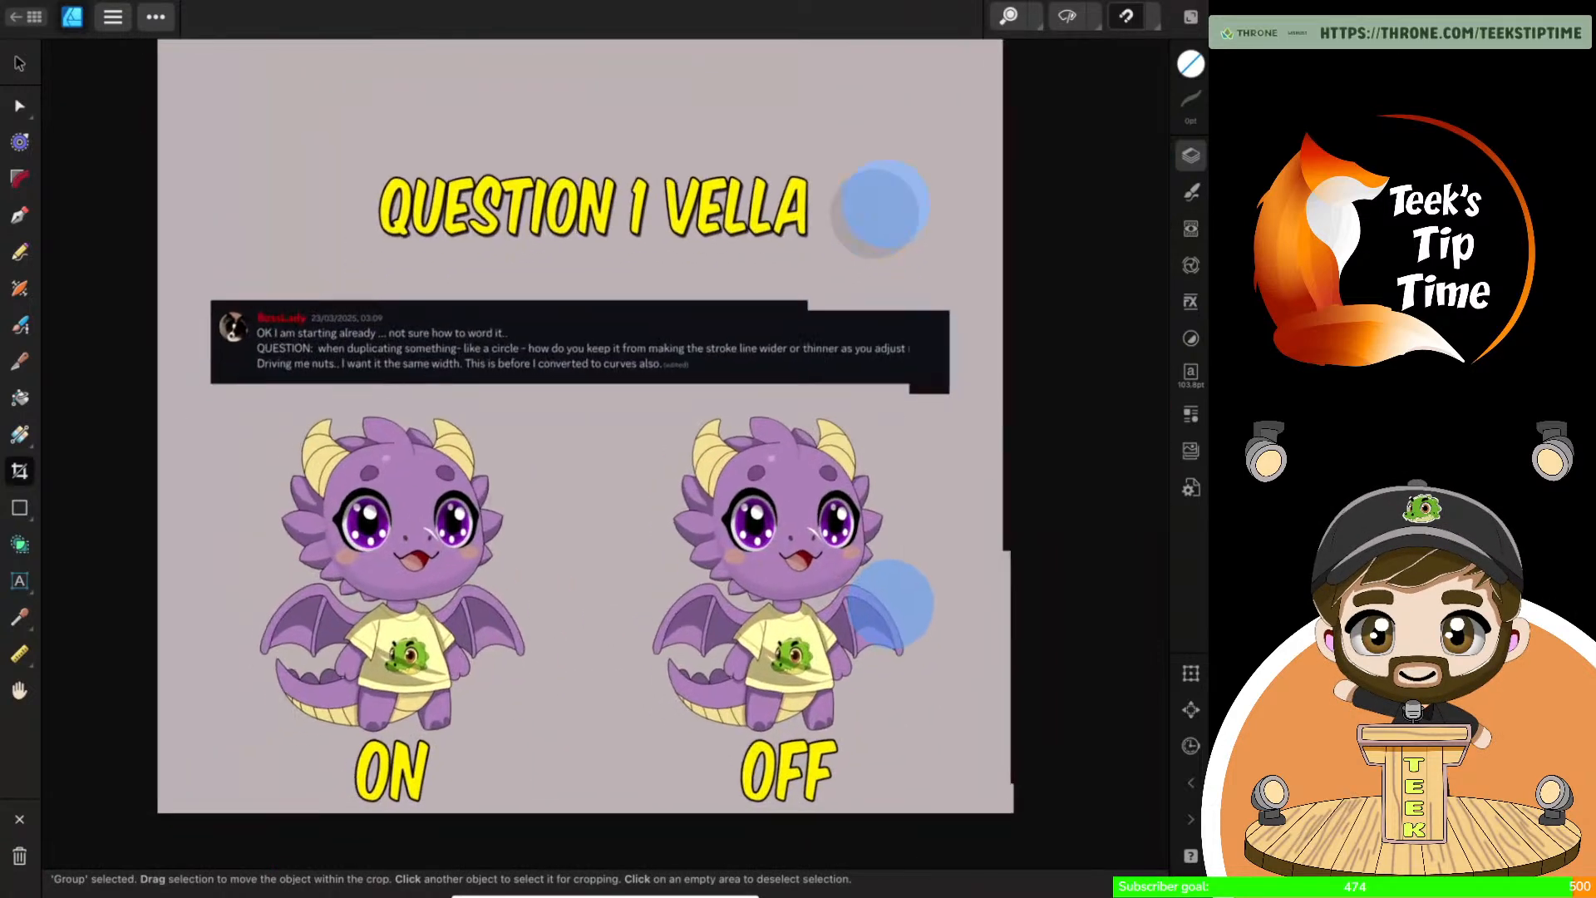
pyautogui.scroll(-3, 888, 407)
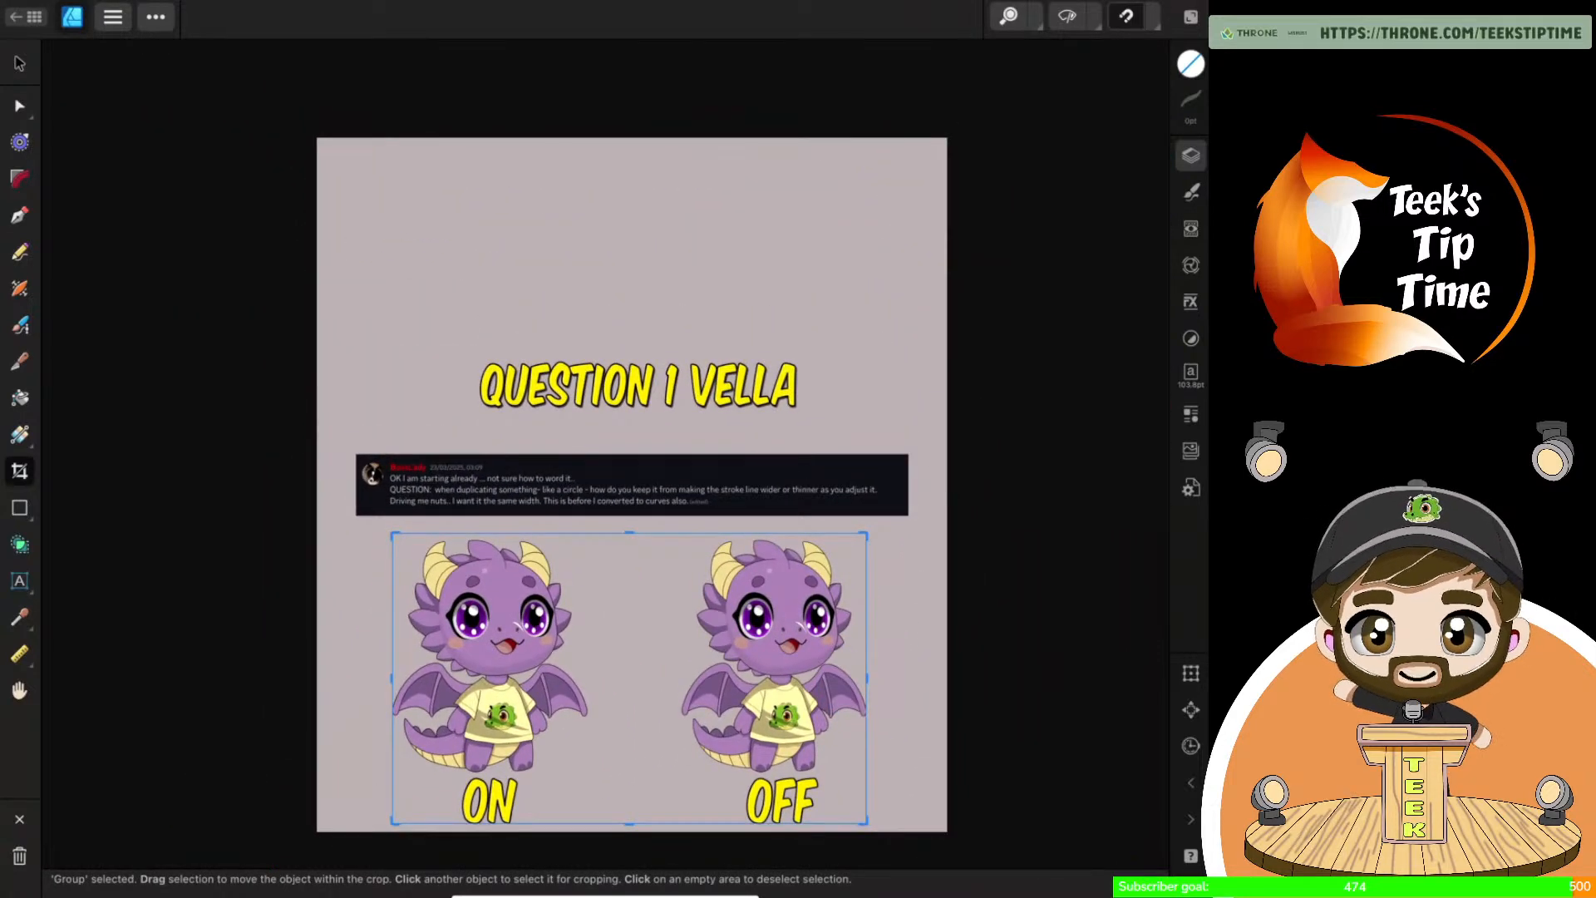
# Check the Scale with Object stroke setting on the ON dragon group and on the OFF dragon group
pyautogui.click(961, 327)
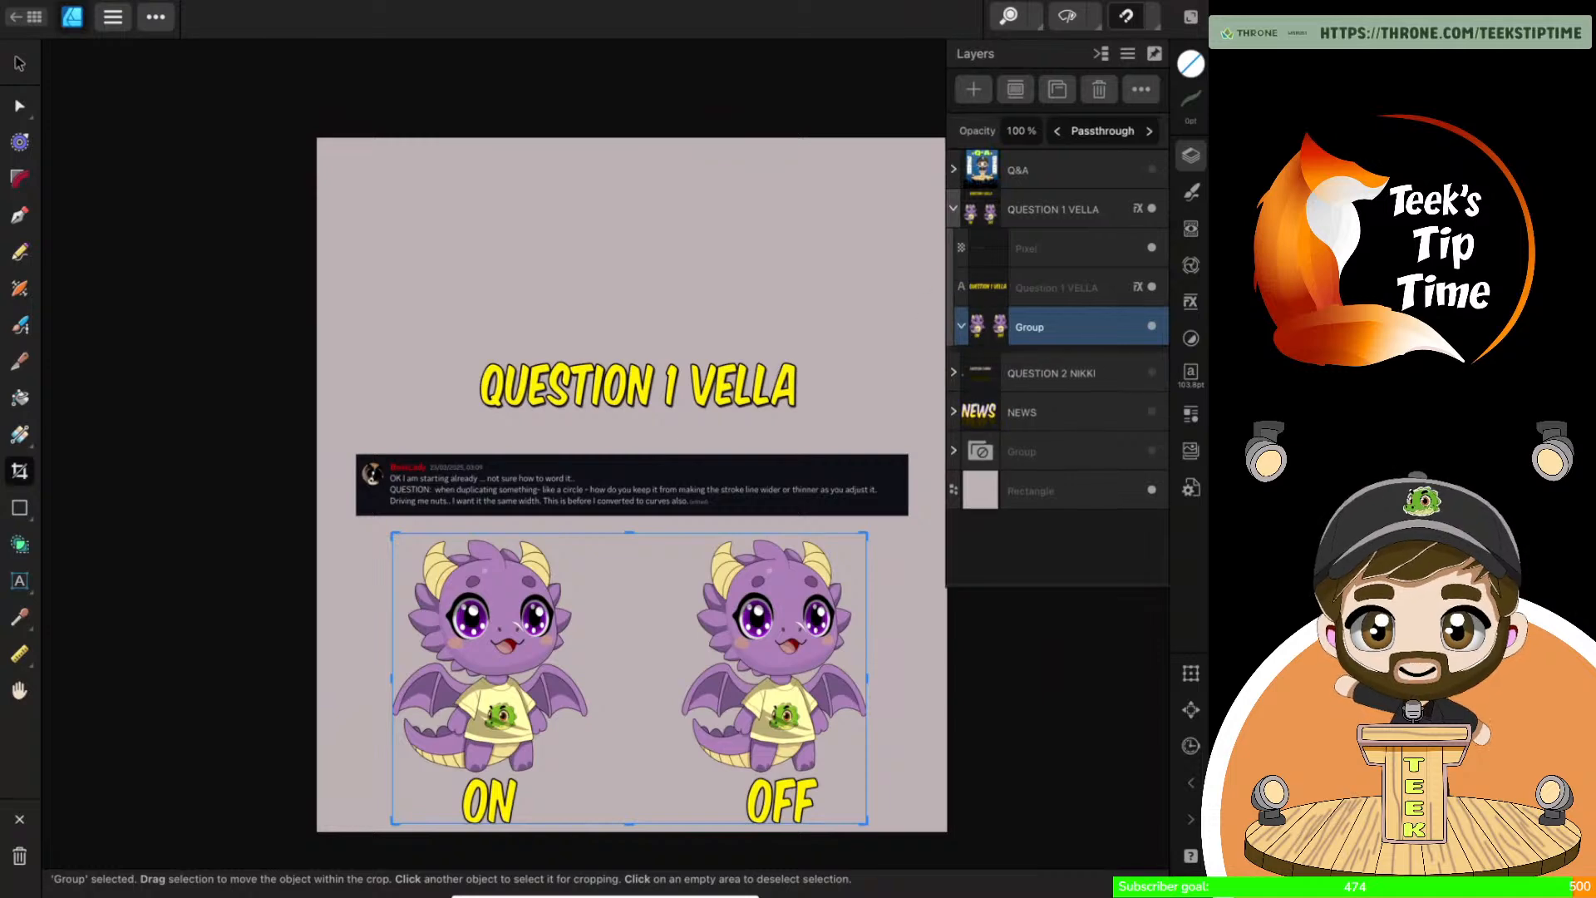
pyautogui.click(1064, 404)
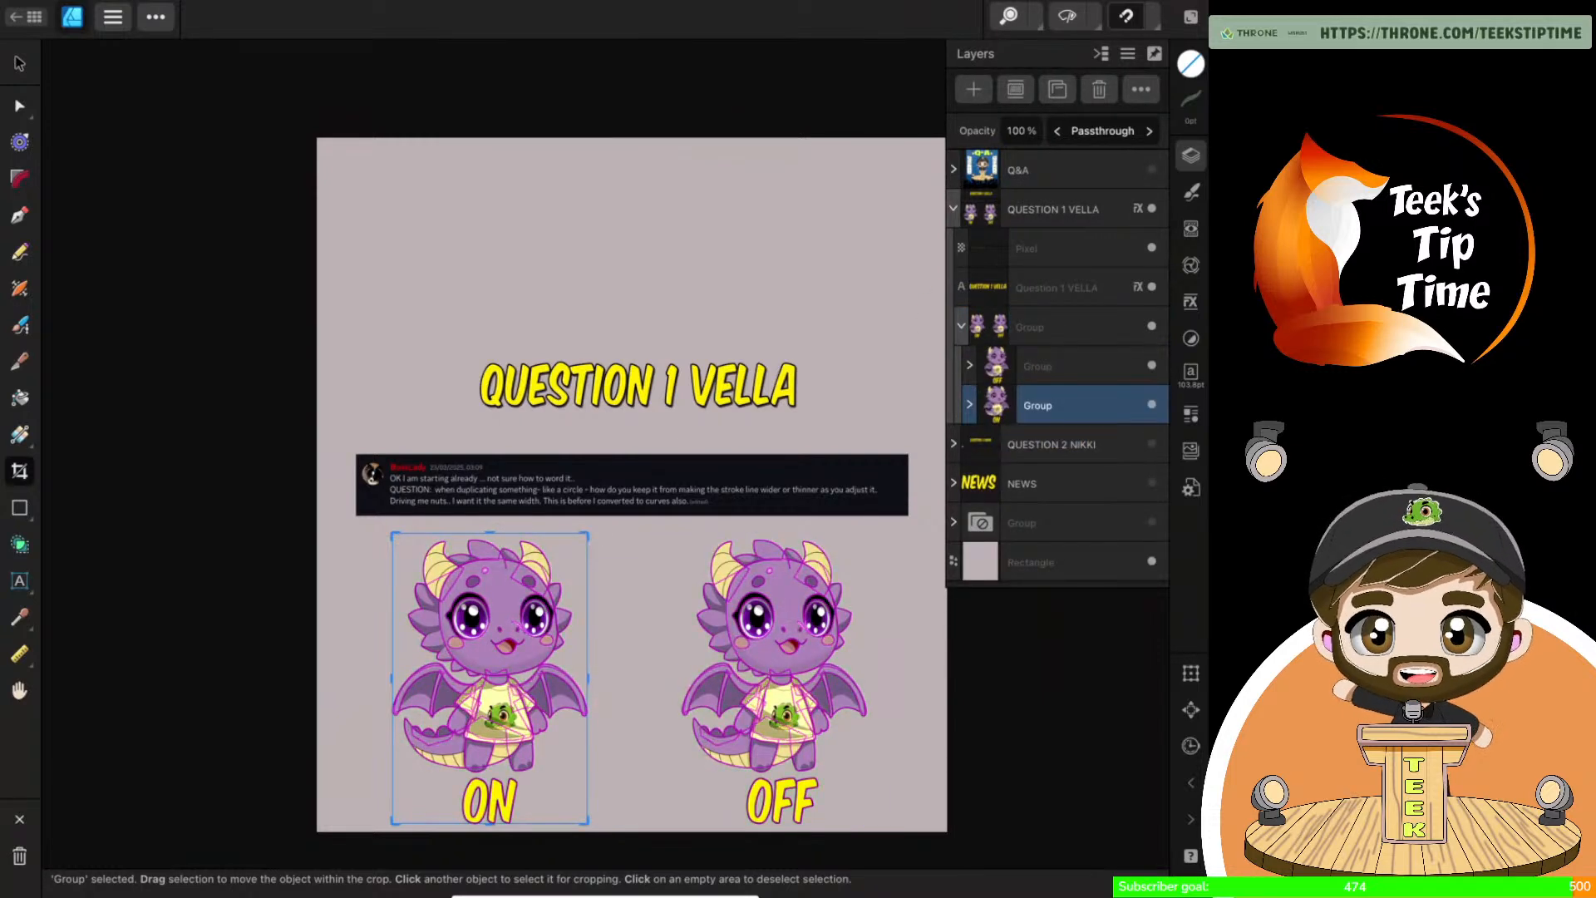
pyautogui.click(1192, 112)
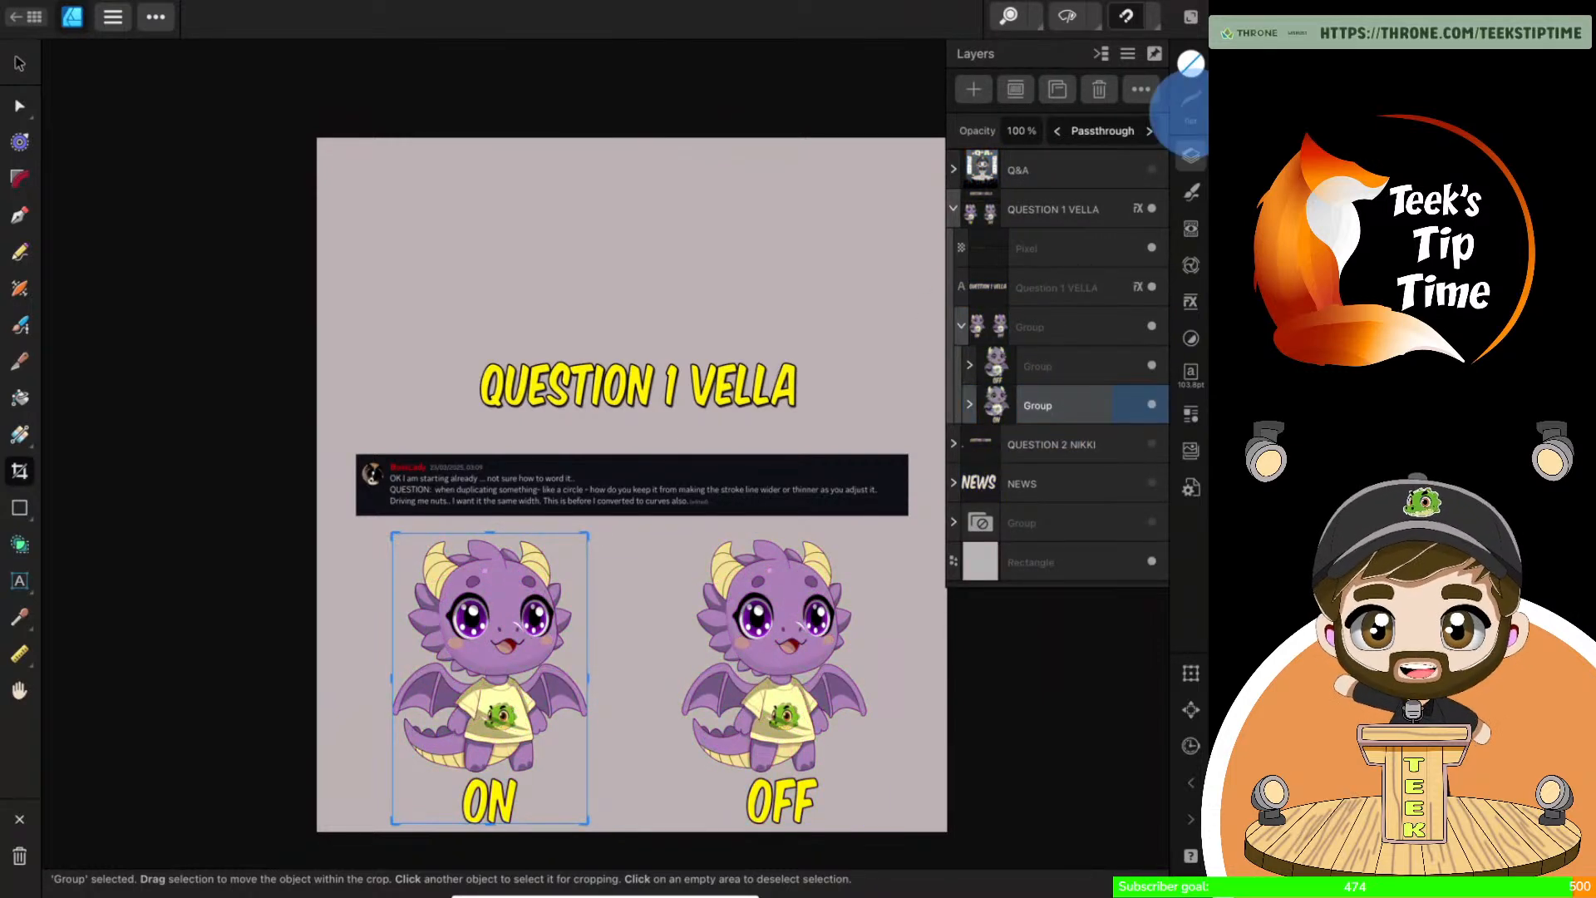
pyautogui.click(1141, 414)
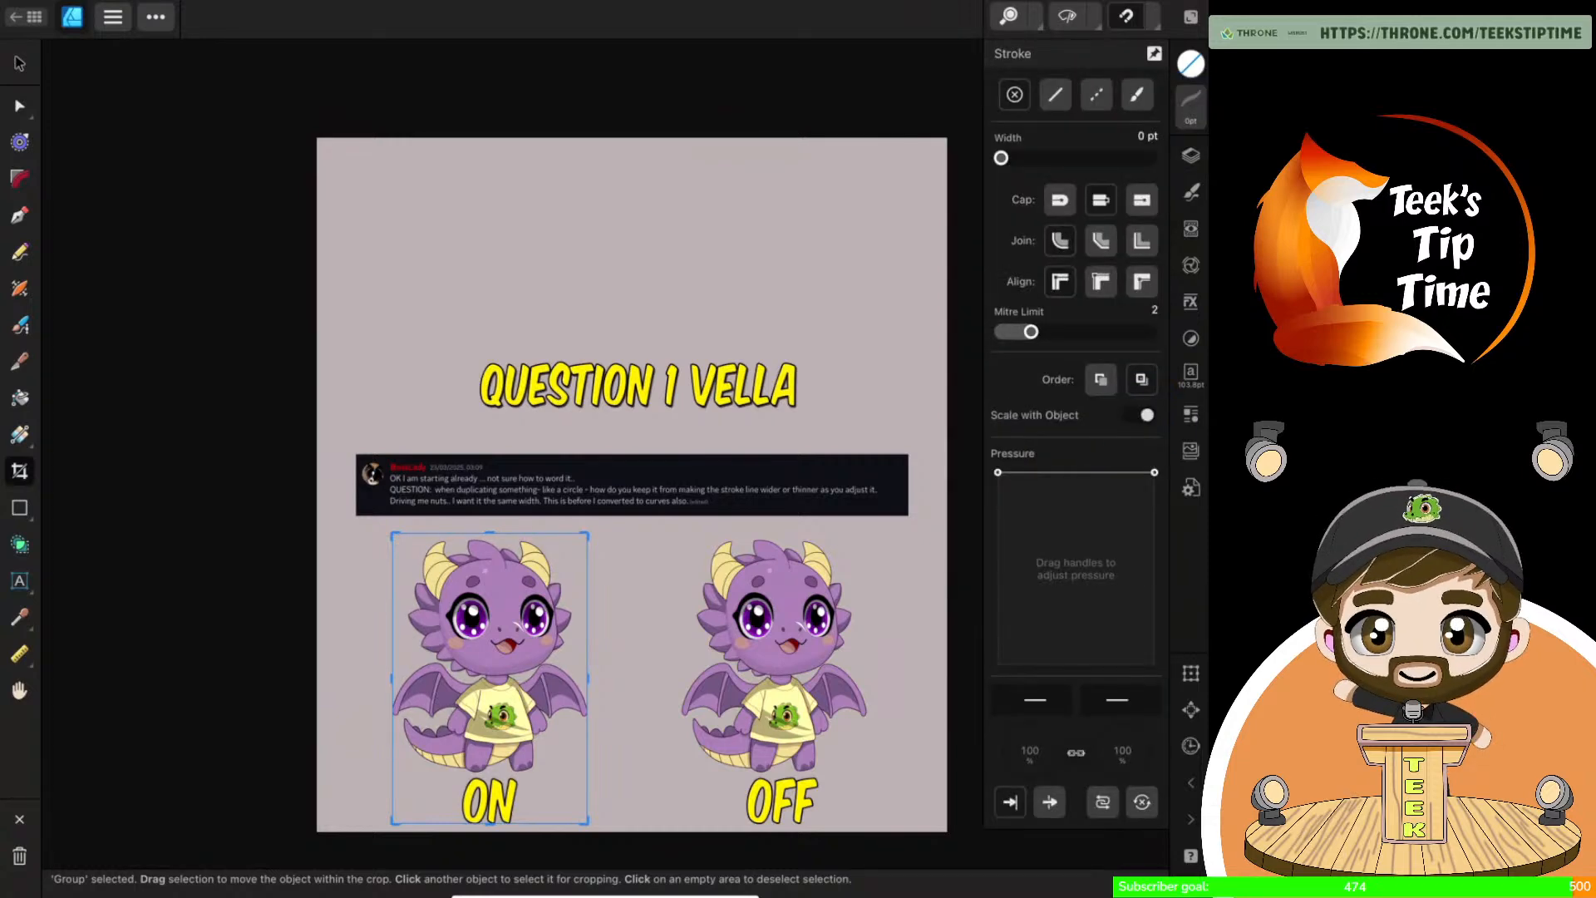
pyautogui.click(1191, 155)
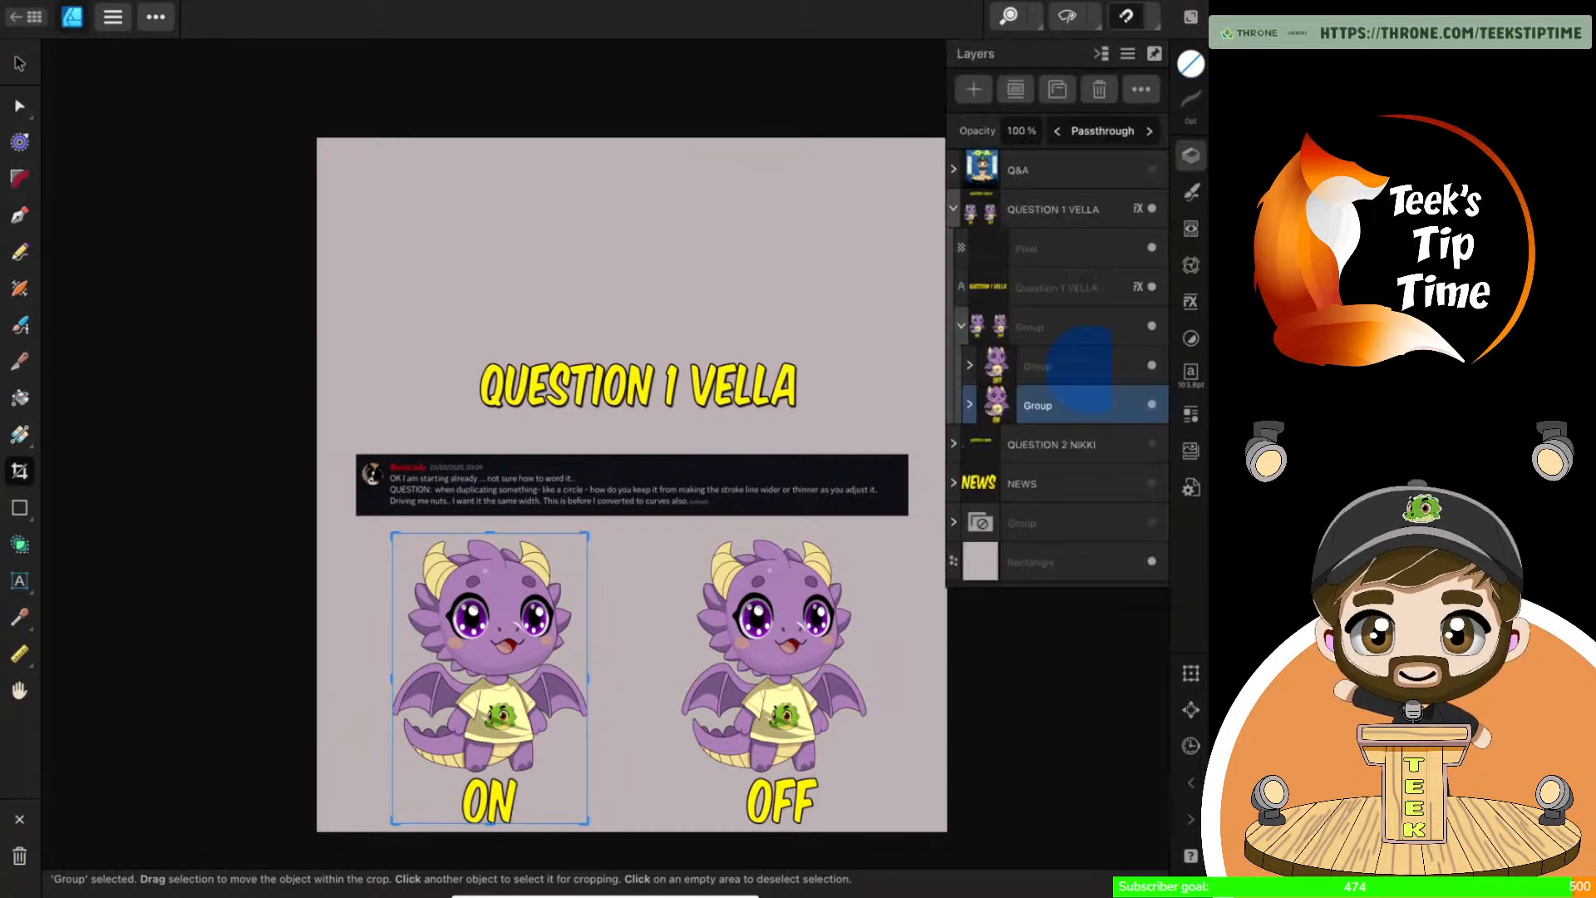
pyautogui.click(1064, 365)
pyautogui.click(1187, 113)
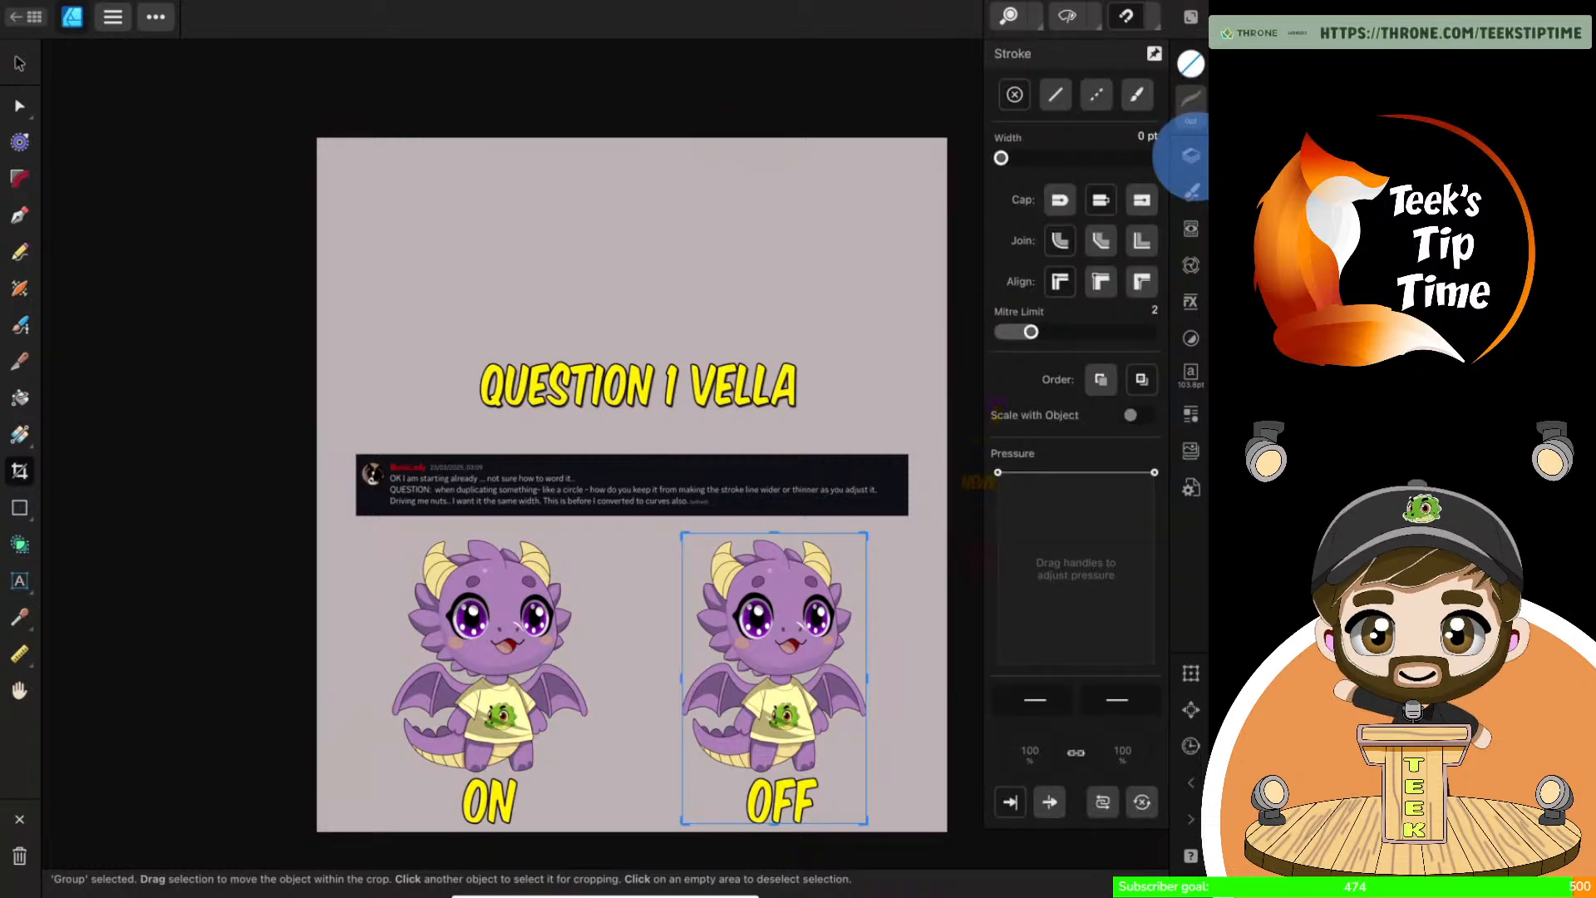
pyautogui.click(1191, 155)
# Select the parent group of both dragons, scale it down to a small size, and compare the outlines up close
pyautogui.click(1048, 327)
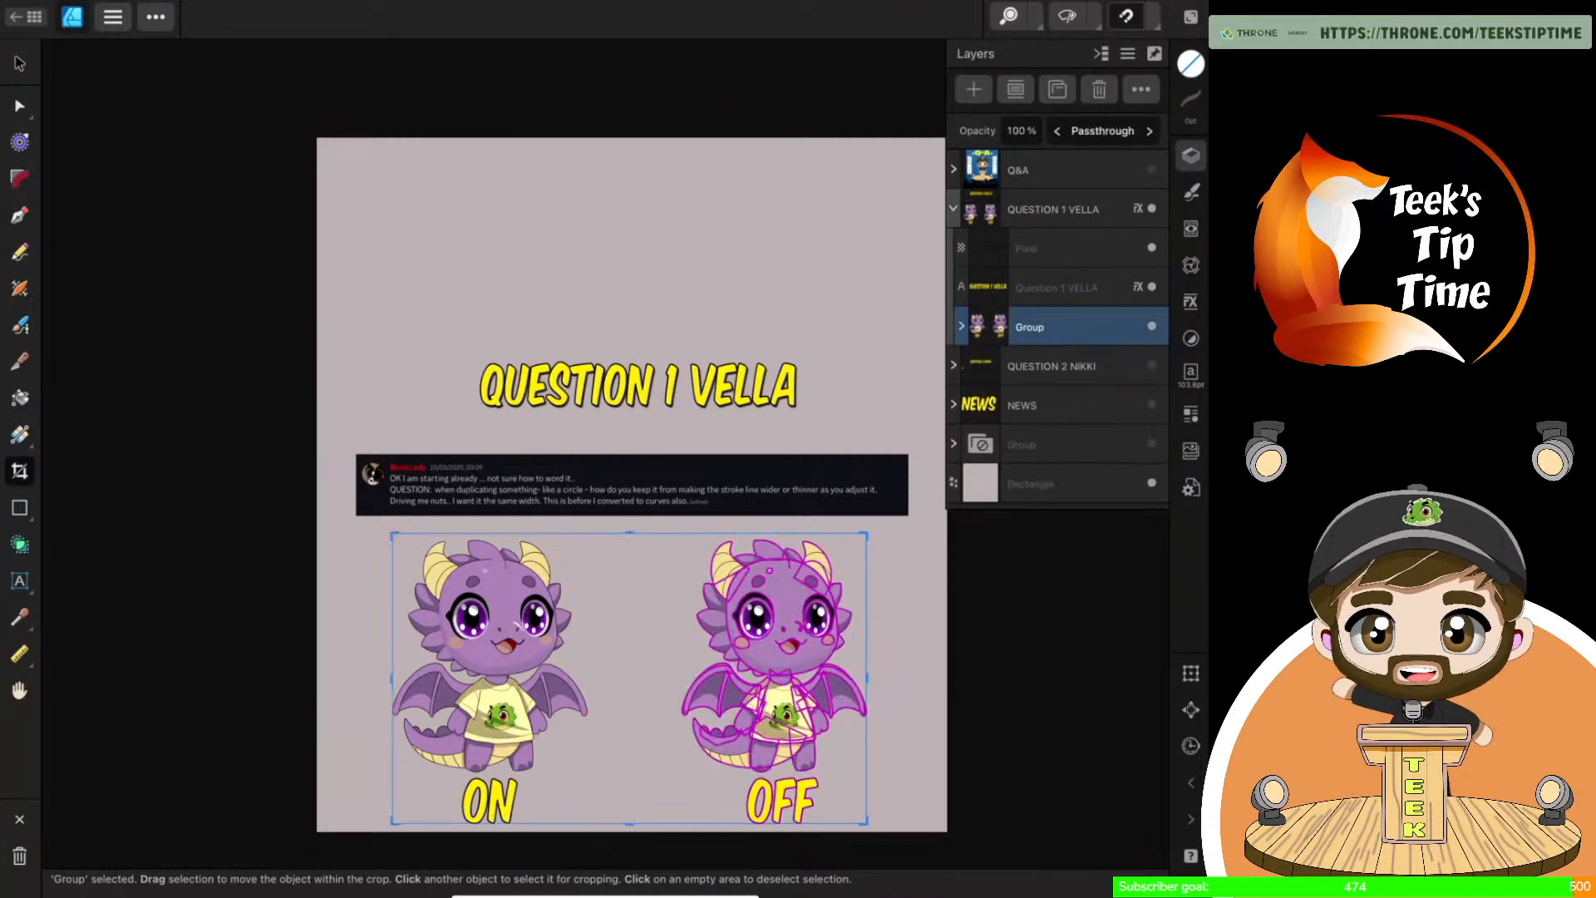
pyautogui.click(20, 63)
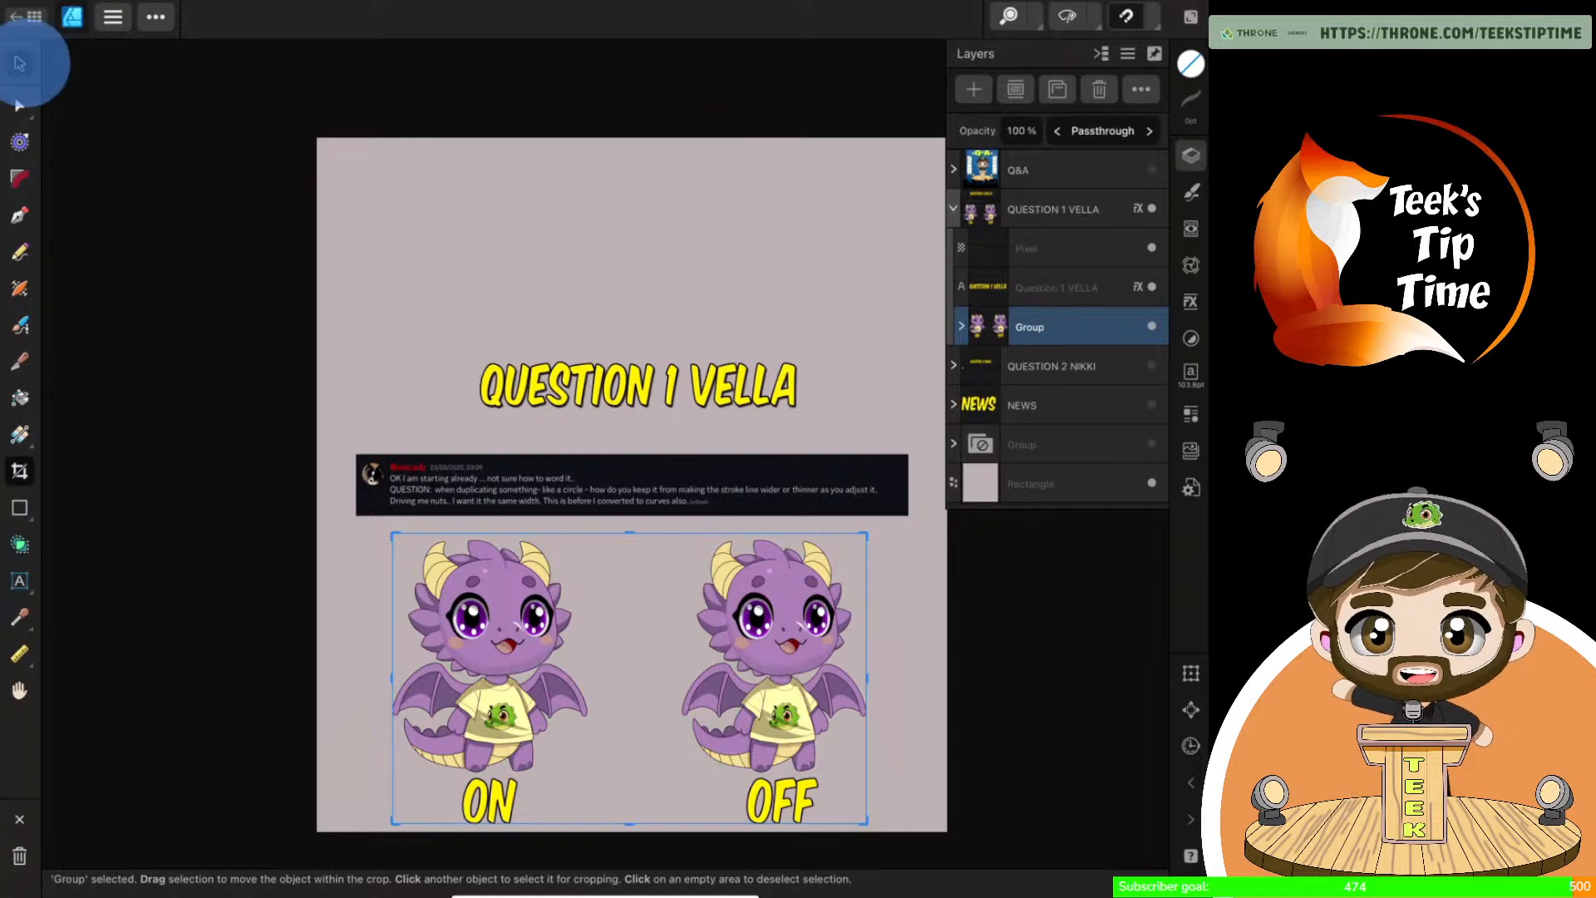
pyautogui.click(862, 543)
pyautogui.moveTo(861, 544); pyautogui.dragTo(478, 757)
pyautogui.scroll(5, 542, 742)
pyautogui.scroll(10, 816, 587)
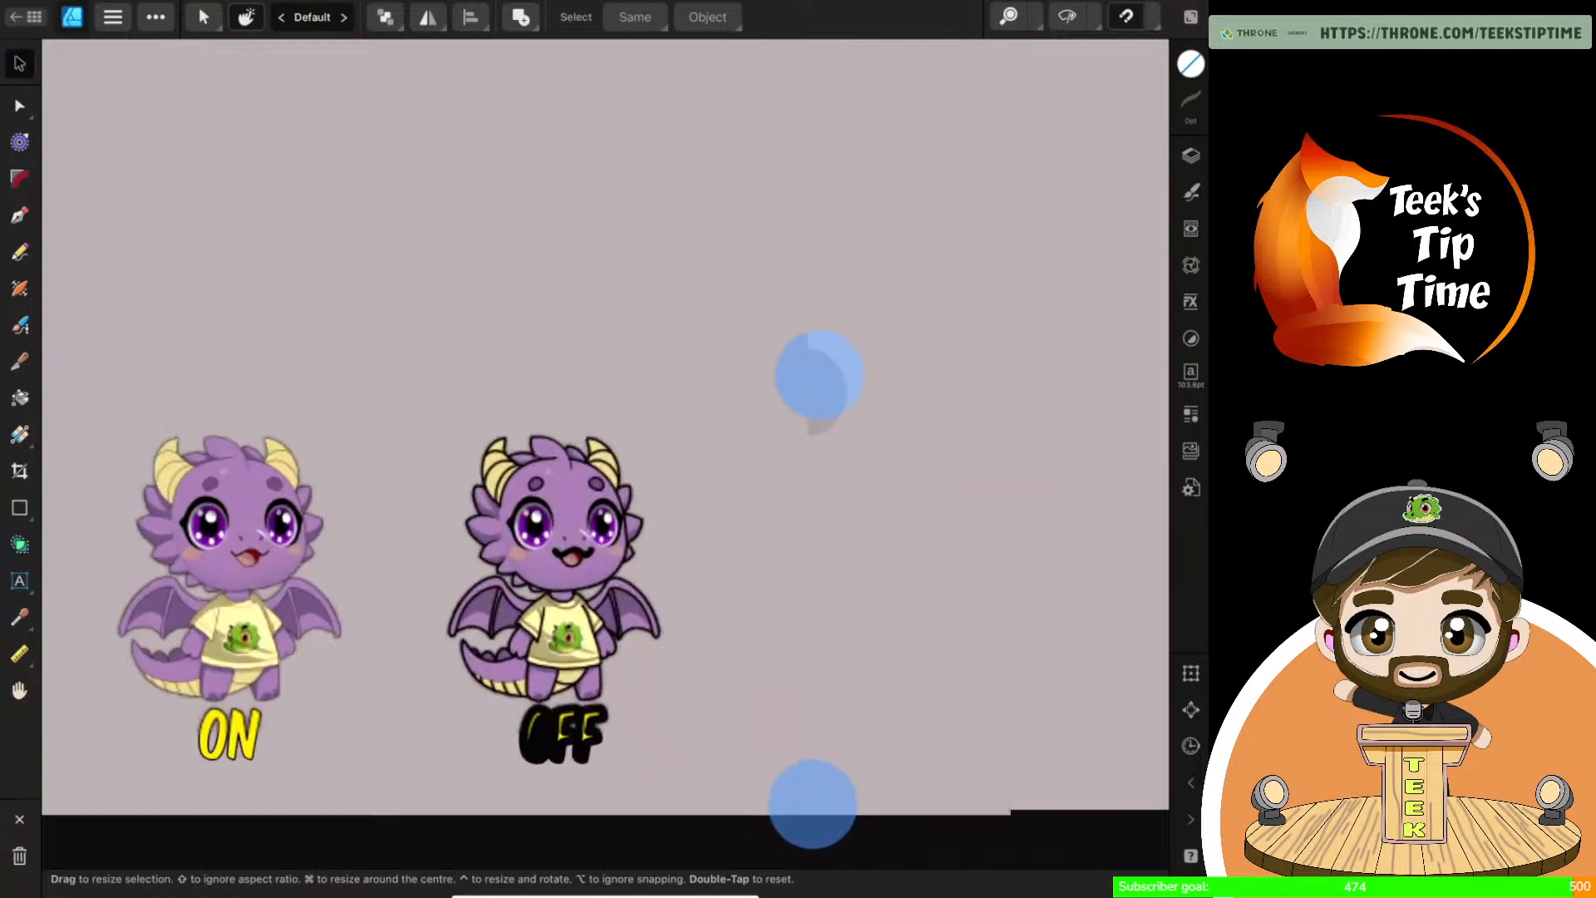
pyautogui.scroll(2, 1094, 534)
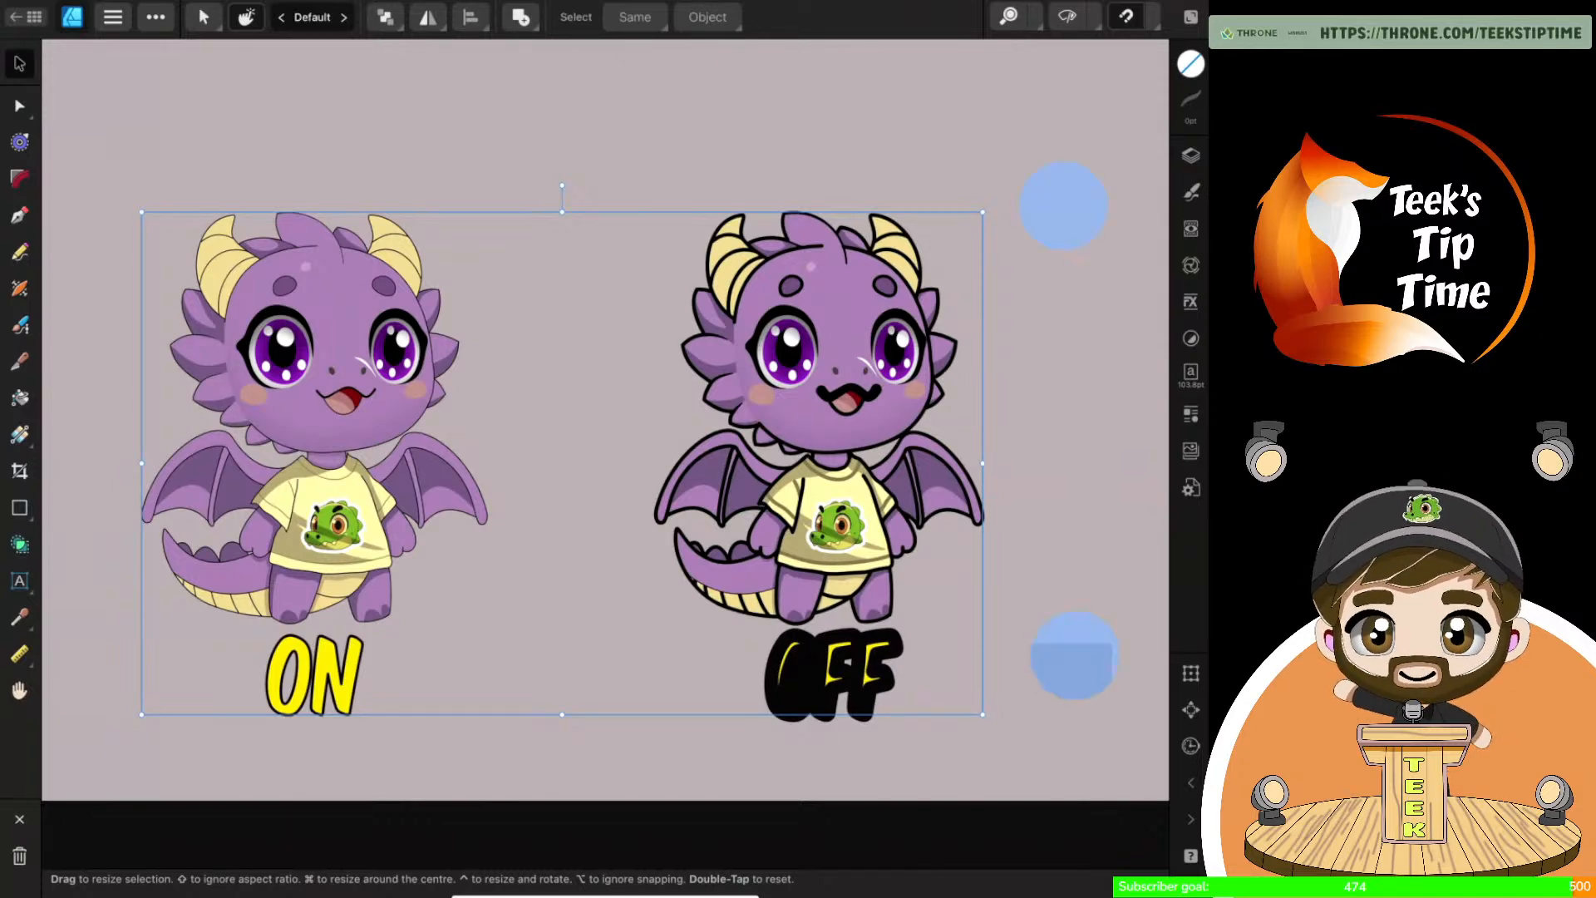
# Scale the group of both dragons back up to a large size below the question
pyautogui.scroll(-10, 1068, 427)
pyautogui.scroll(-3, 806, 625)
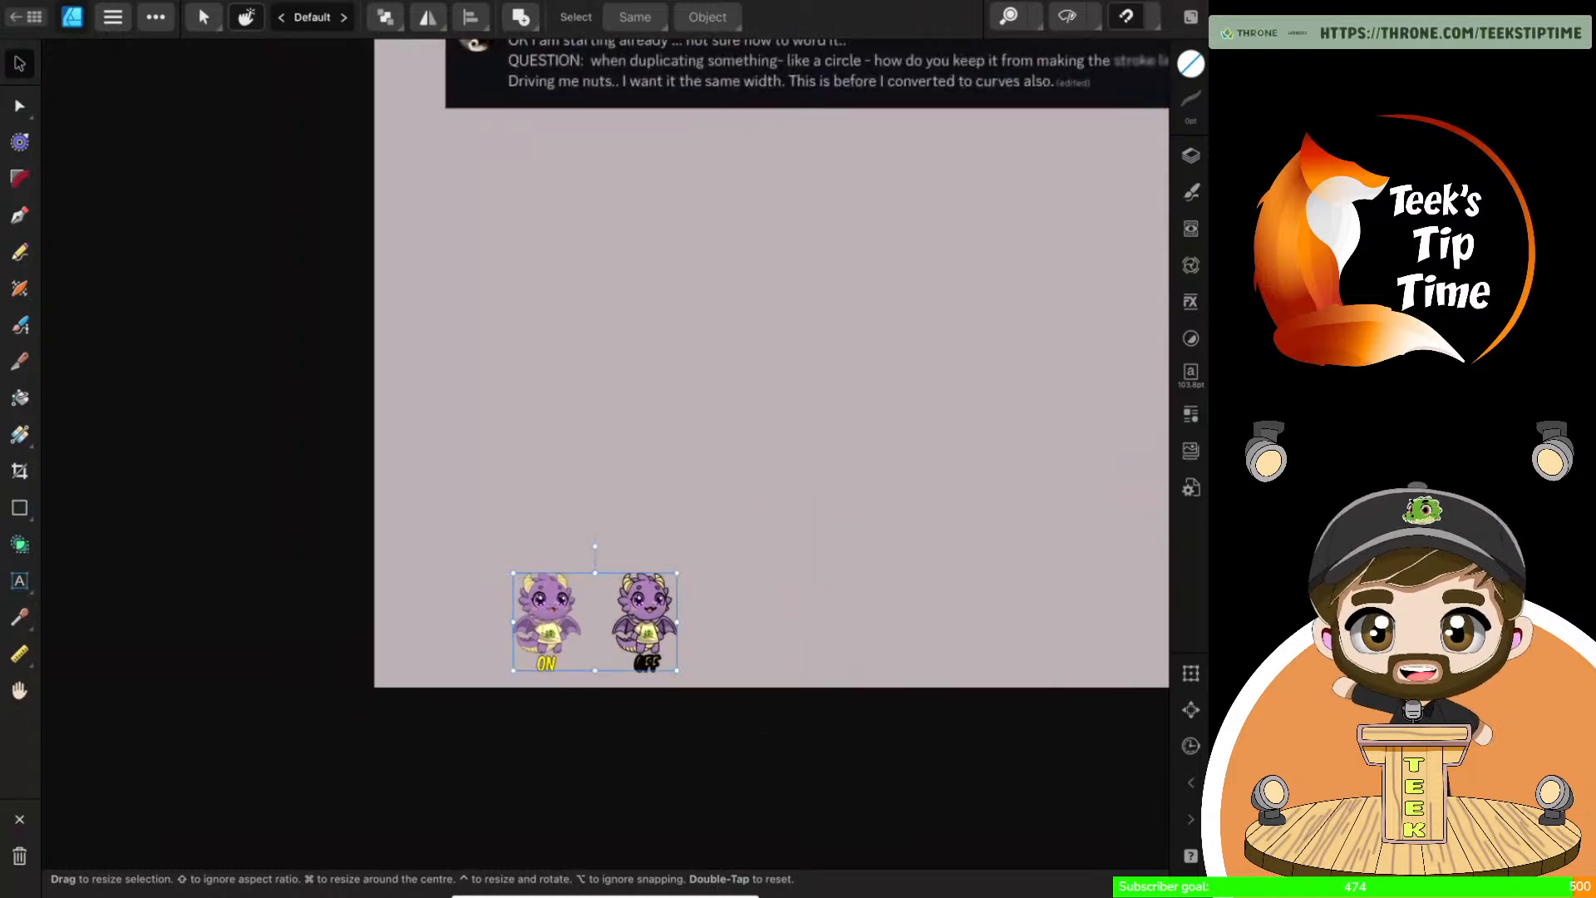
pyautogui.moveTo(679, 574); pyautogui.dragTo(1070, 193)
pyautogui.scroll(-4, 964, 545)
pyautogui.hscroll(1, 754, 574)
# Hide the dragon group, then collapse and hide the whole Question 1 layer group
pyautogui.click(1190, 156)
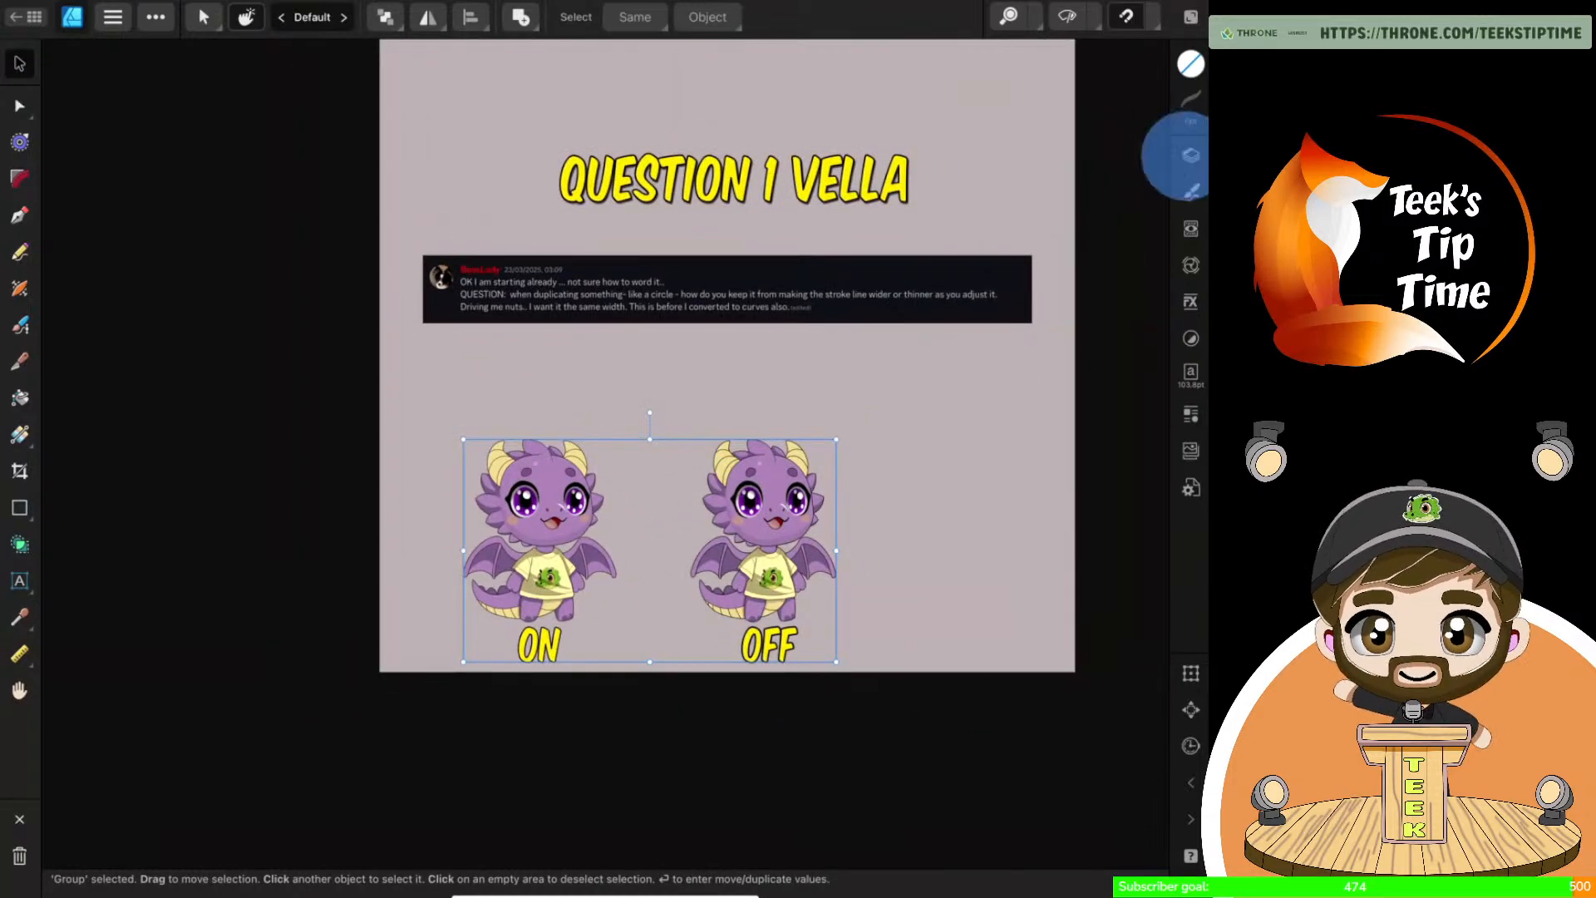
pyautogui.click(1157, 326)
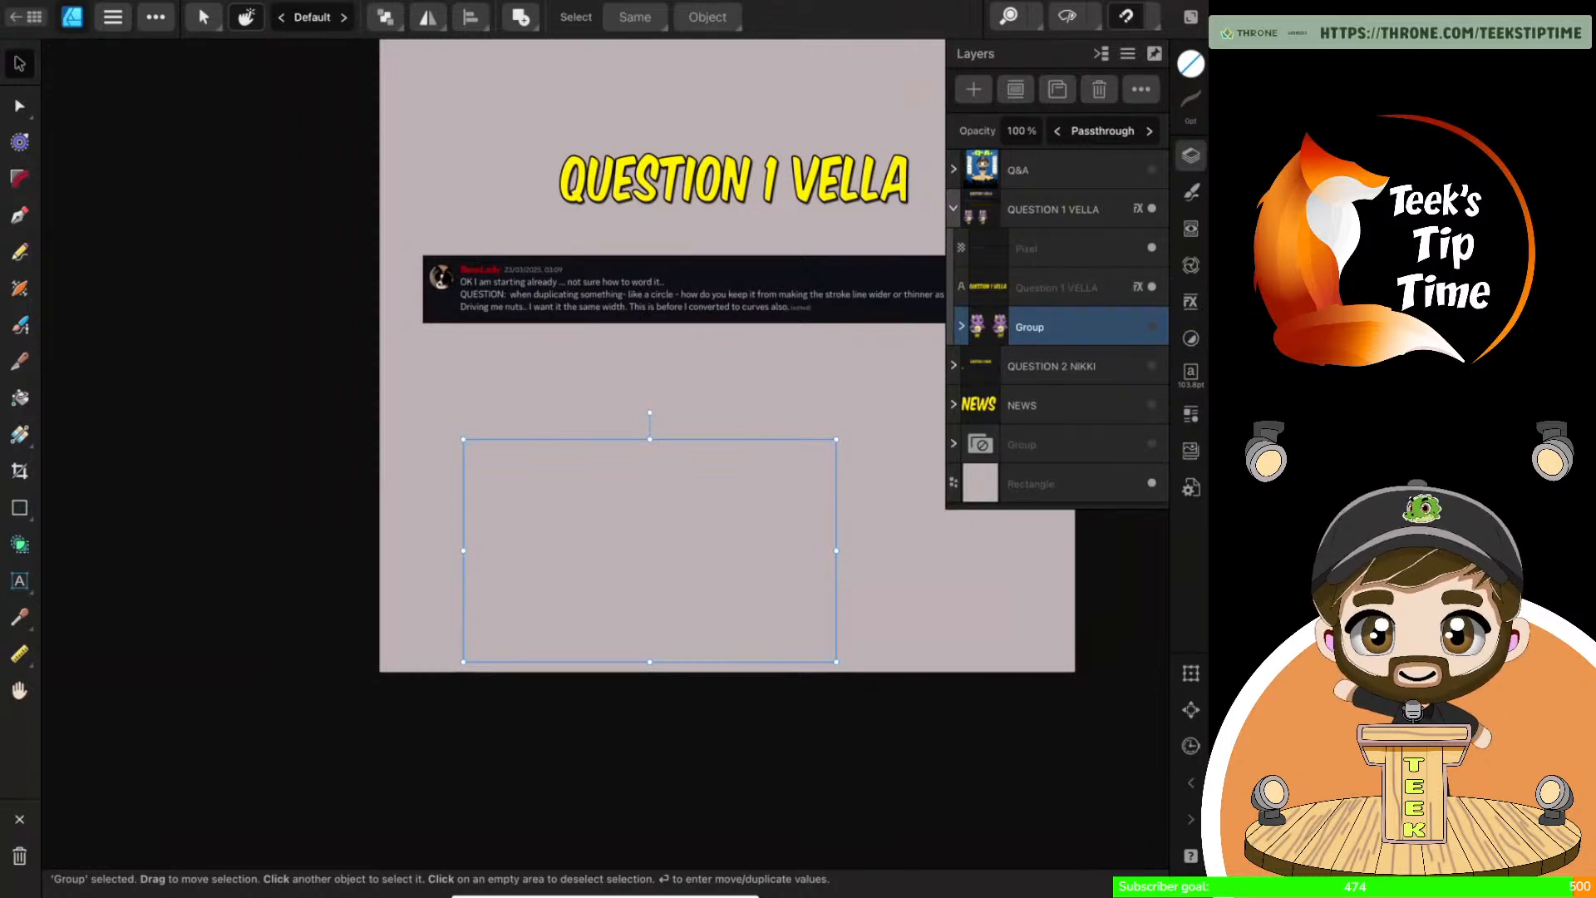
pyautogui.click(954, 208)
pyautogui.click(1151, 208)
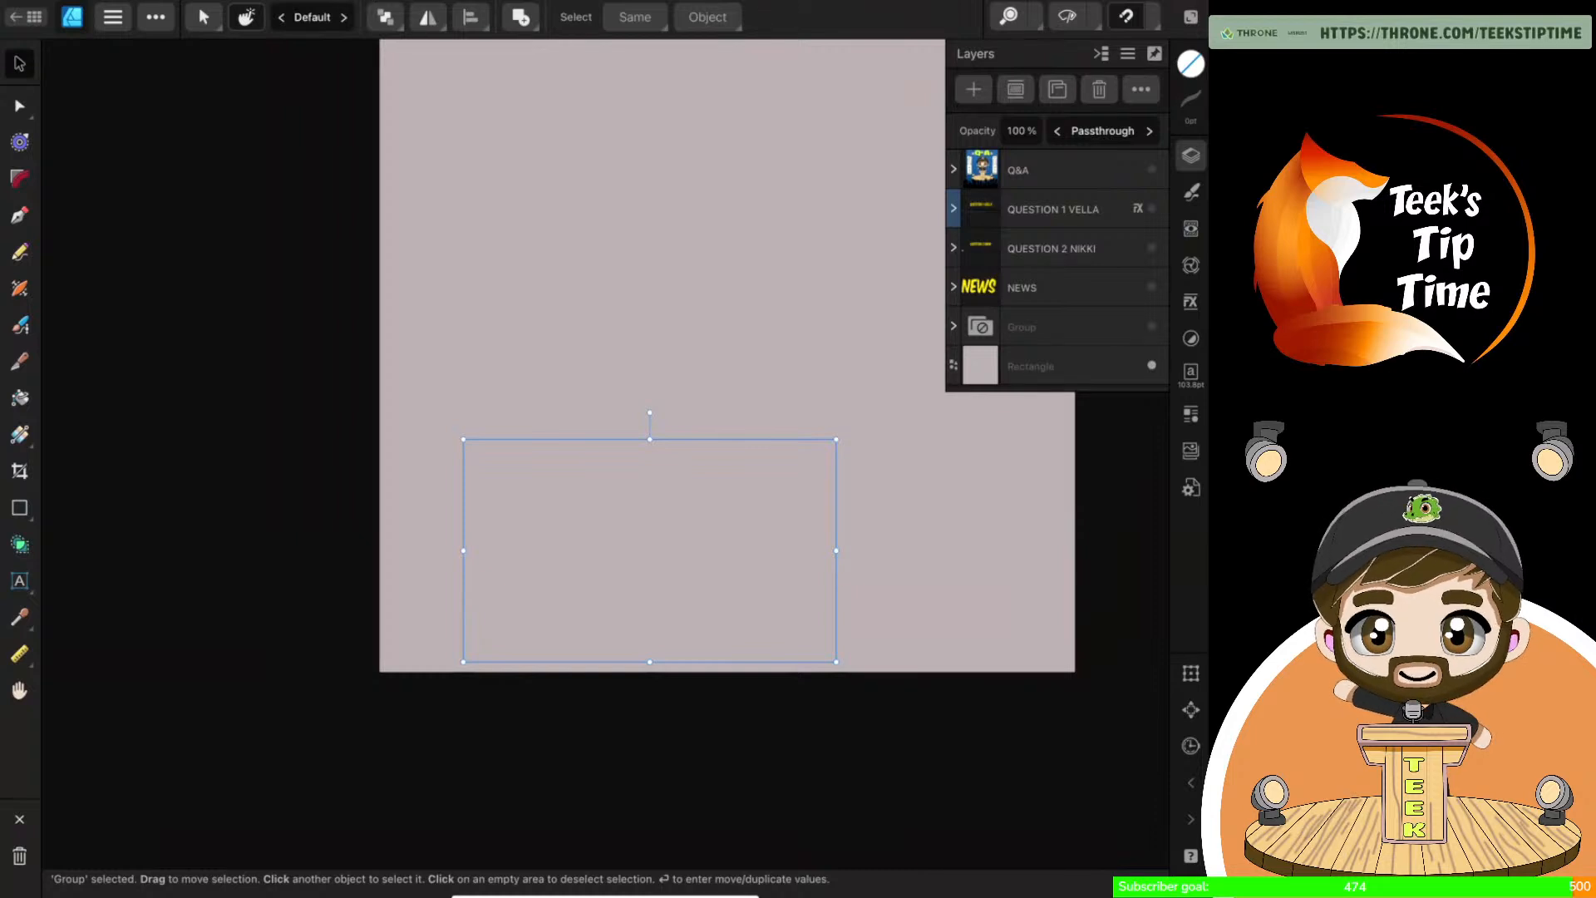
pyautogui.click(22, 506)
pyautogui.scroll(3, 706, 404)
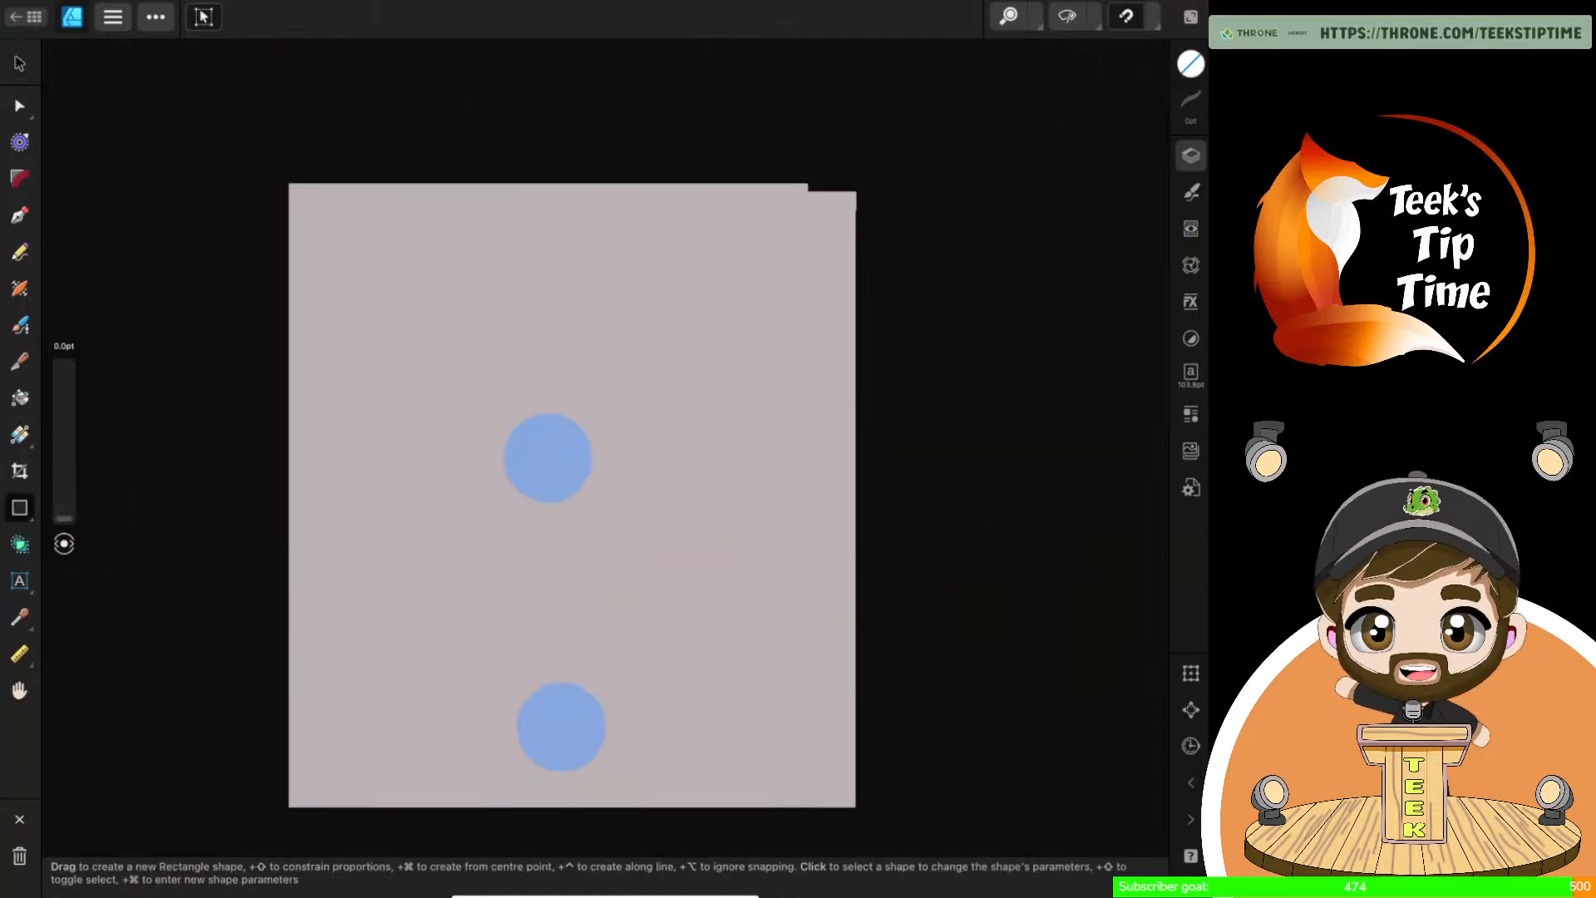
pyautogui.moveTo(322, 407); pyautogui.dragTo(384, 459)
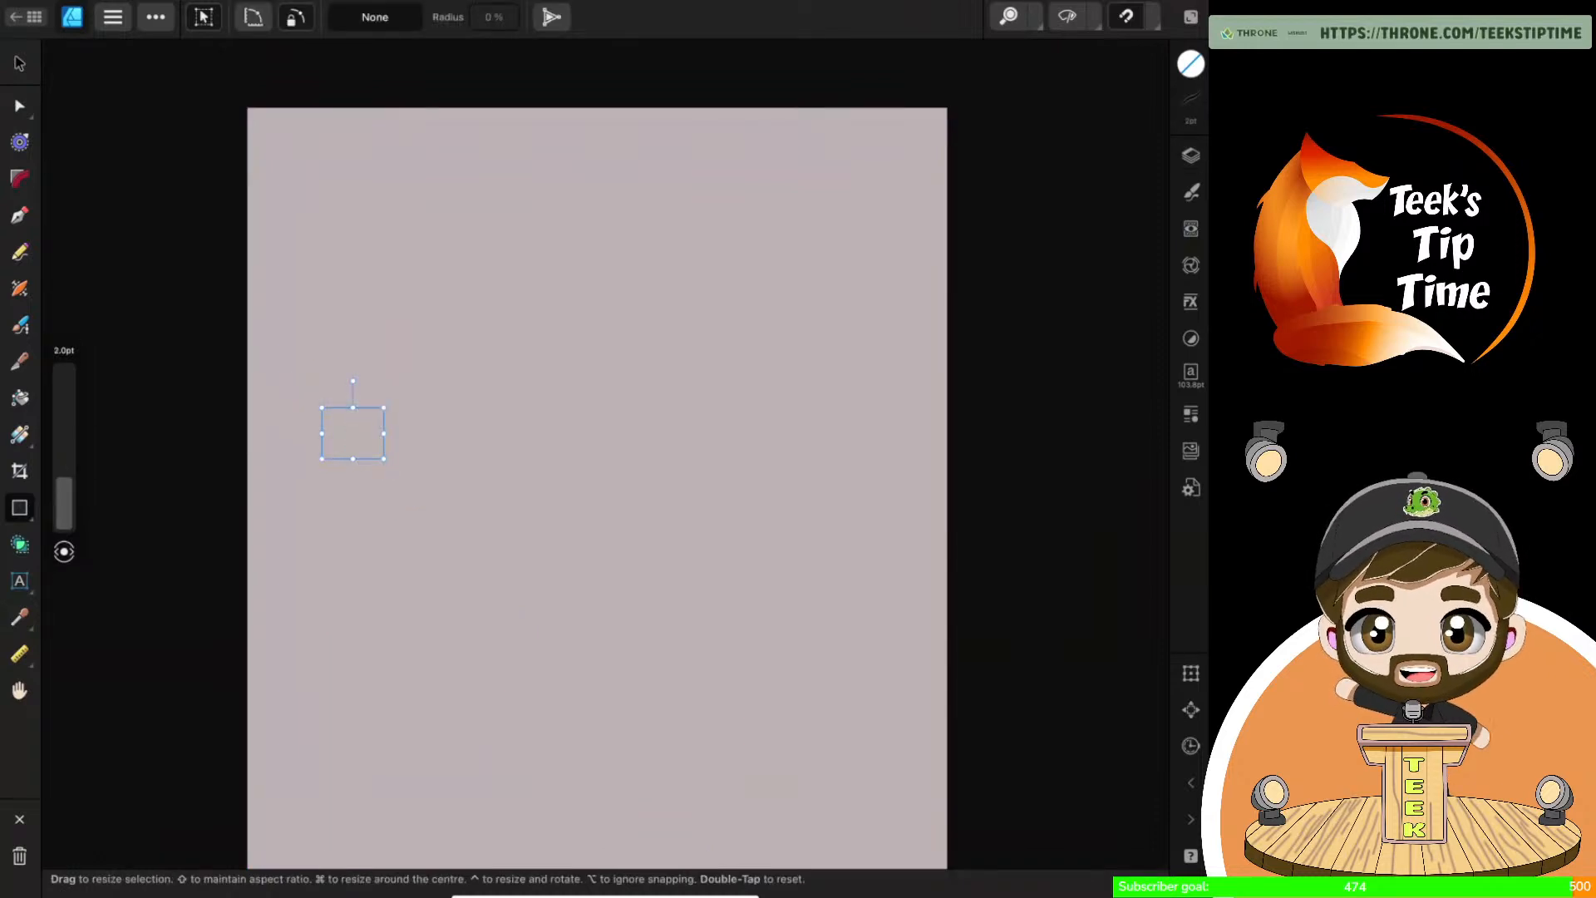
pyautogui.click(1192, 781)
# Draw a small, nearly circular ellipse in the upper-left area of the blank page with the Ellipse tool
pyautogui.click(19, 507)
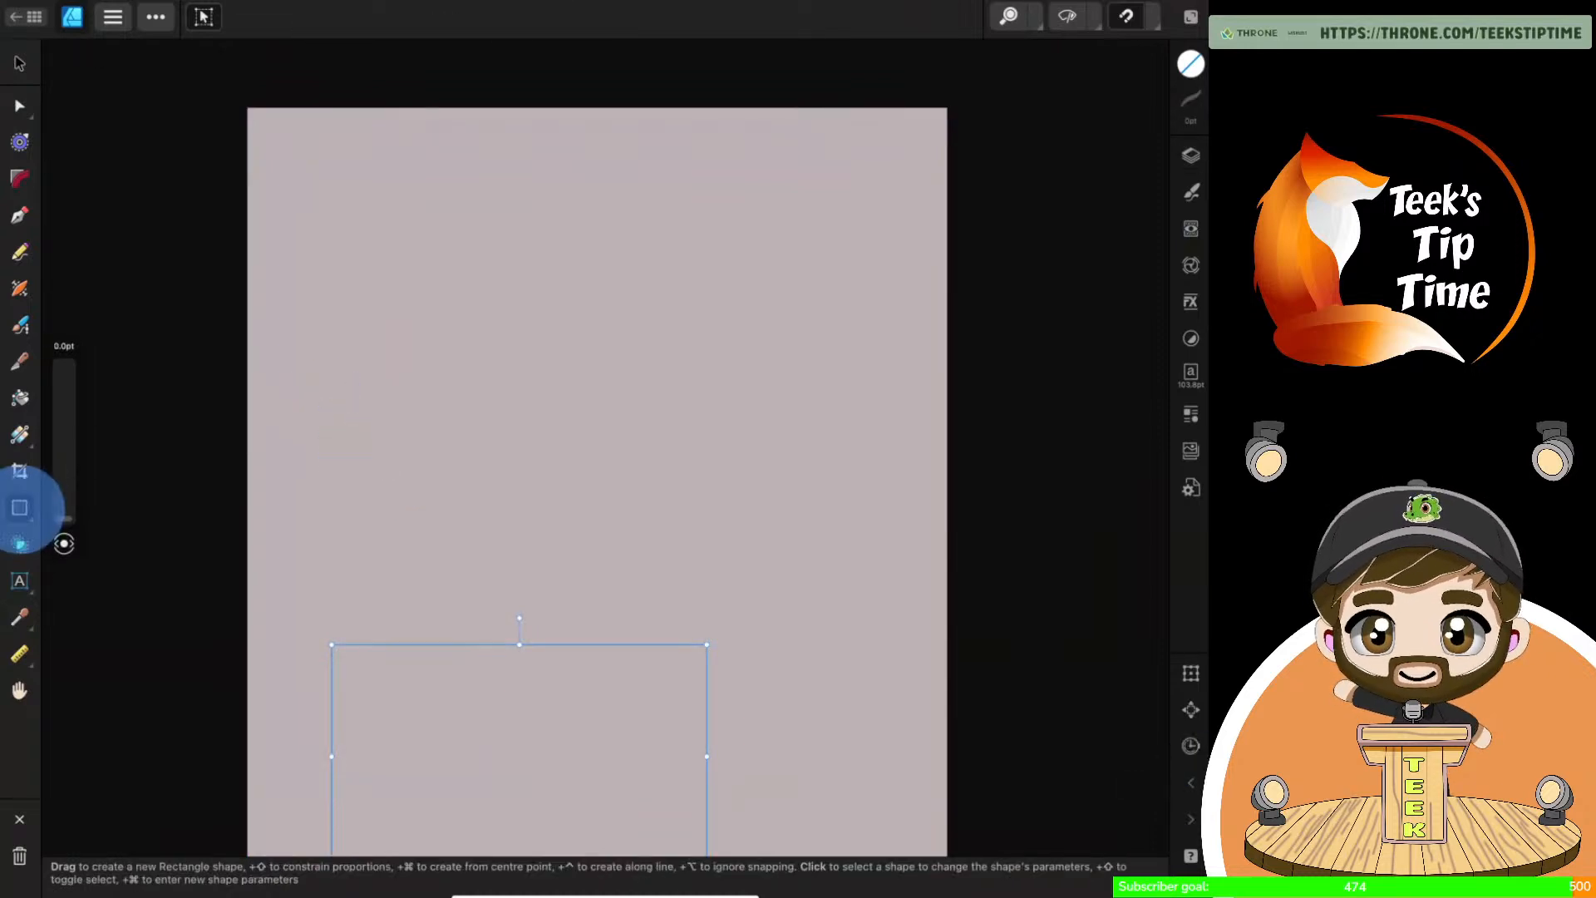
pyautogui.moveTo(157, 117); pyautogui.dragTo(170, 144)
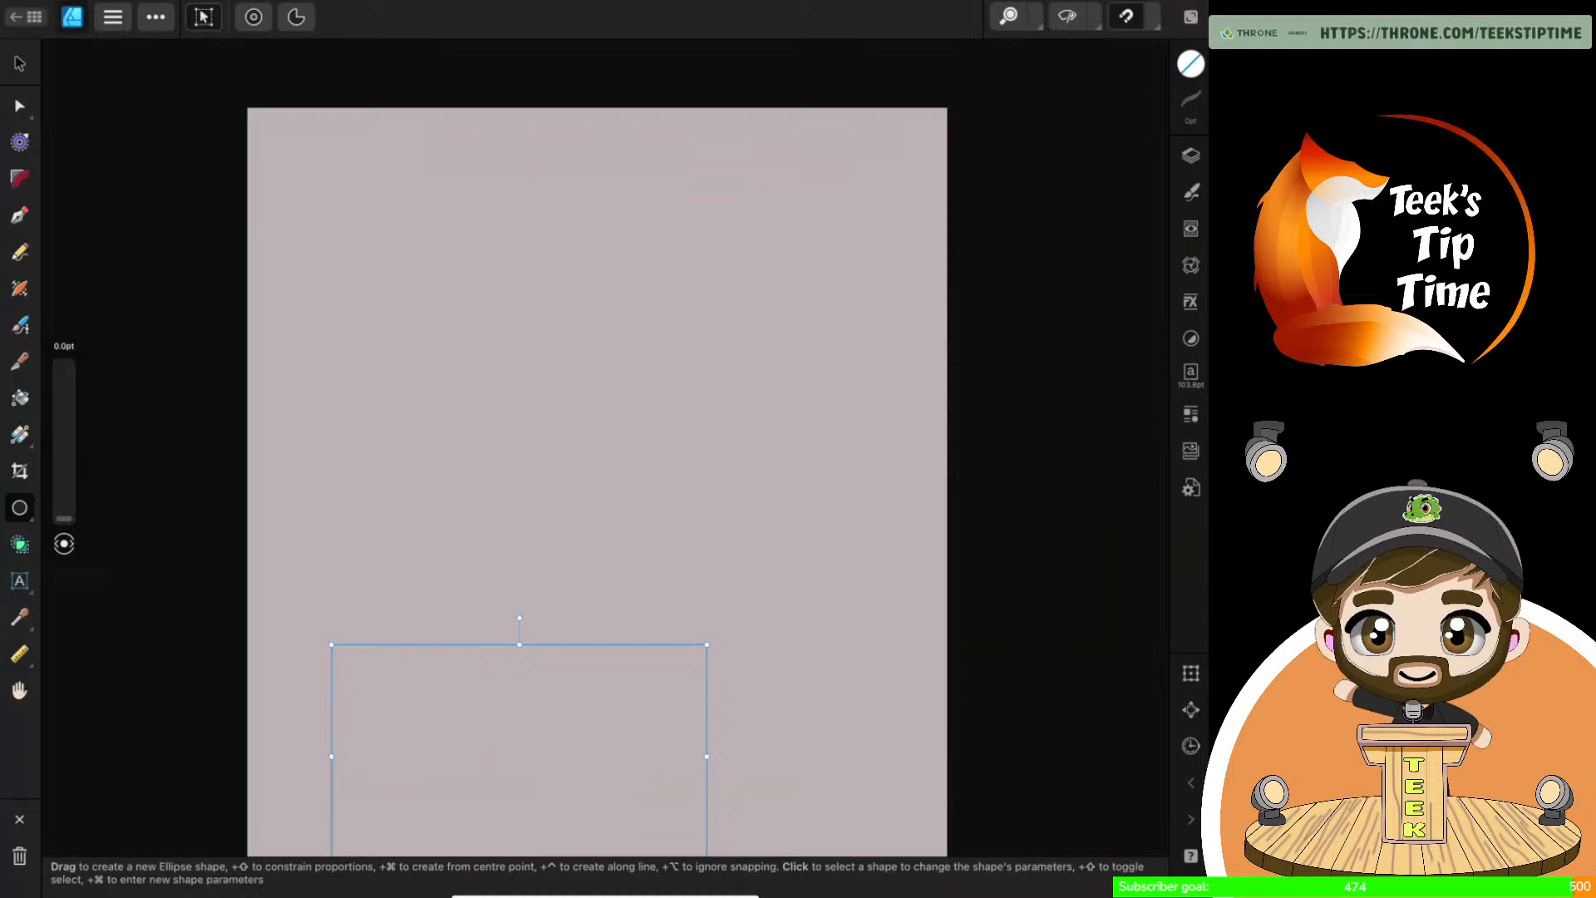
pyautogui.moveTo(318, 364); pyautogui.dragTo(409, 449)
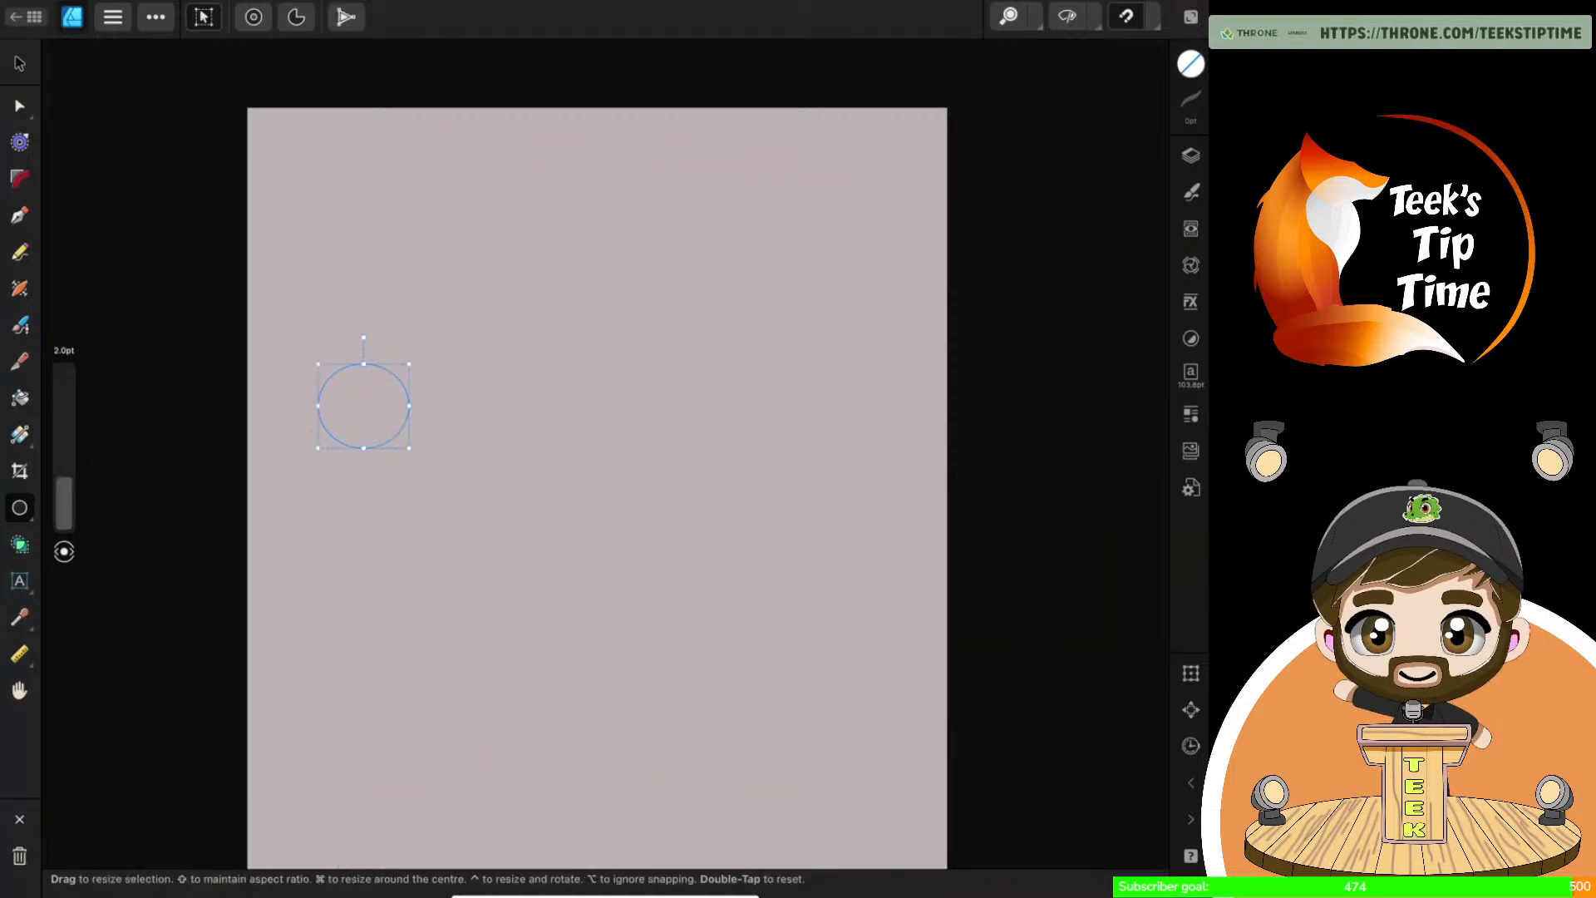
# Set the new ellipse's stroke width to 1 pt
pyautogui.click(1190, 63)
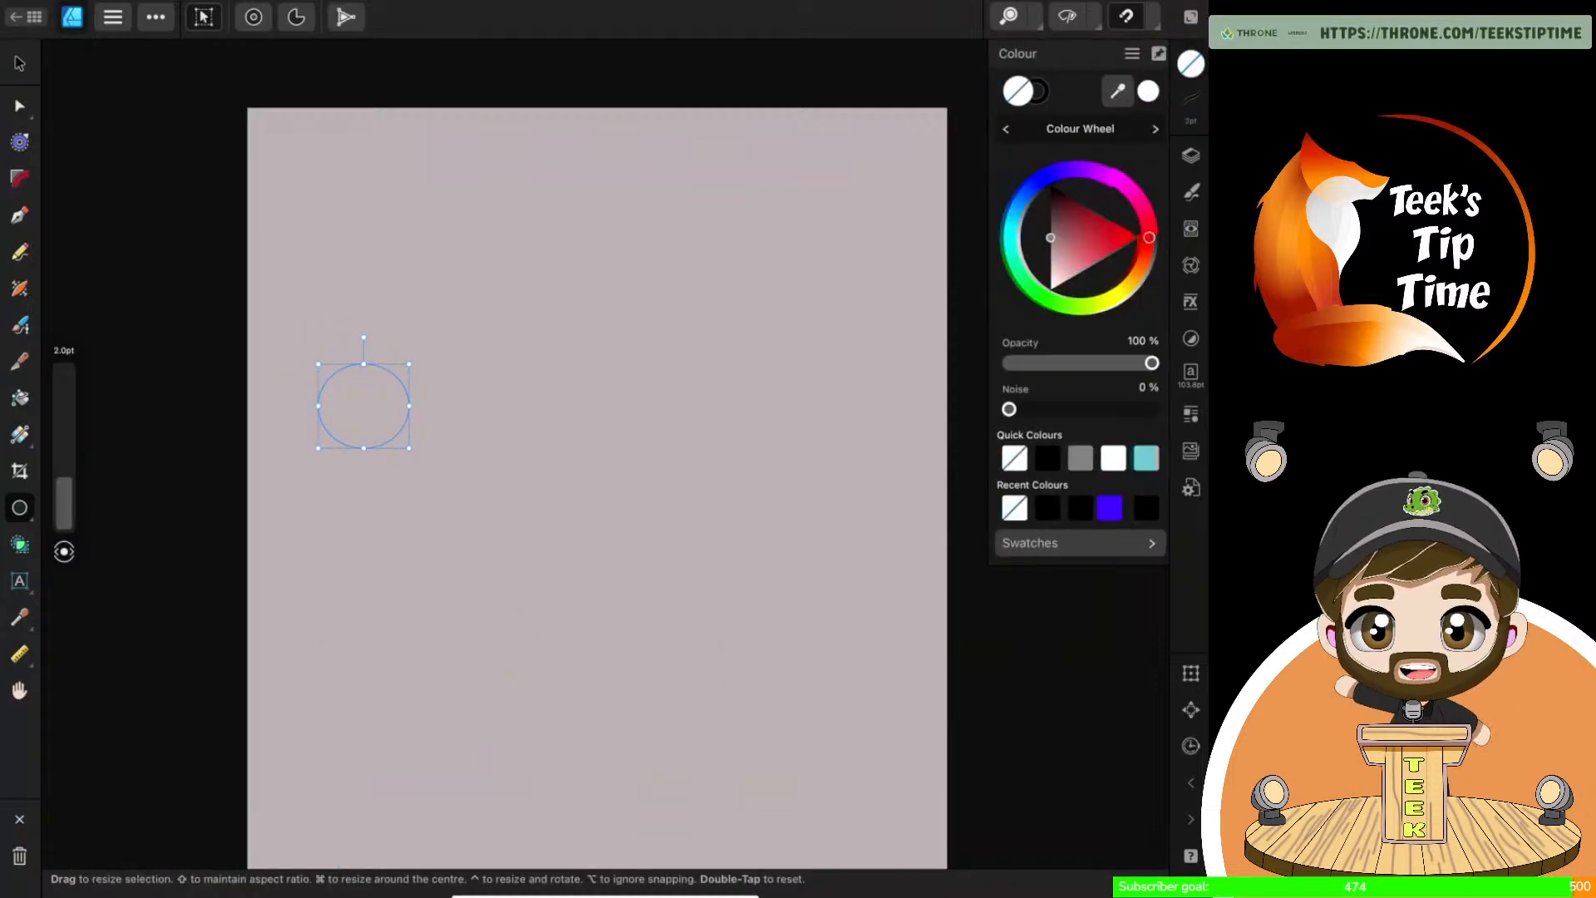
pyautogui.click(1187, 106)
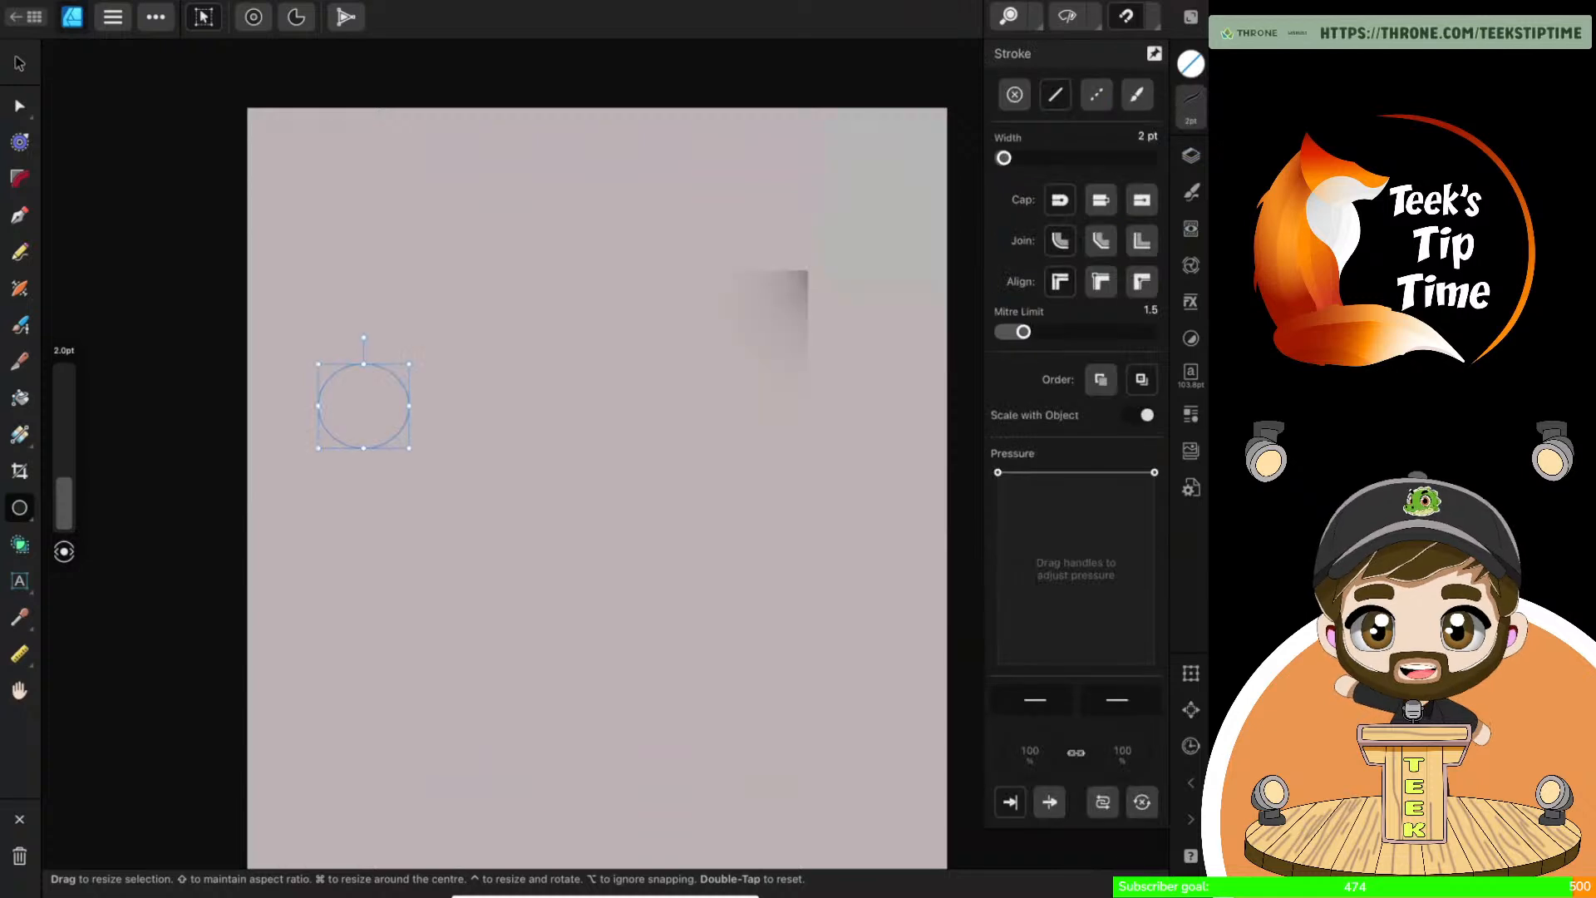
pyautogui.click(1148, 136)
pyautogui.click(850, 198)
pyautogui.click(909, 266)
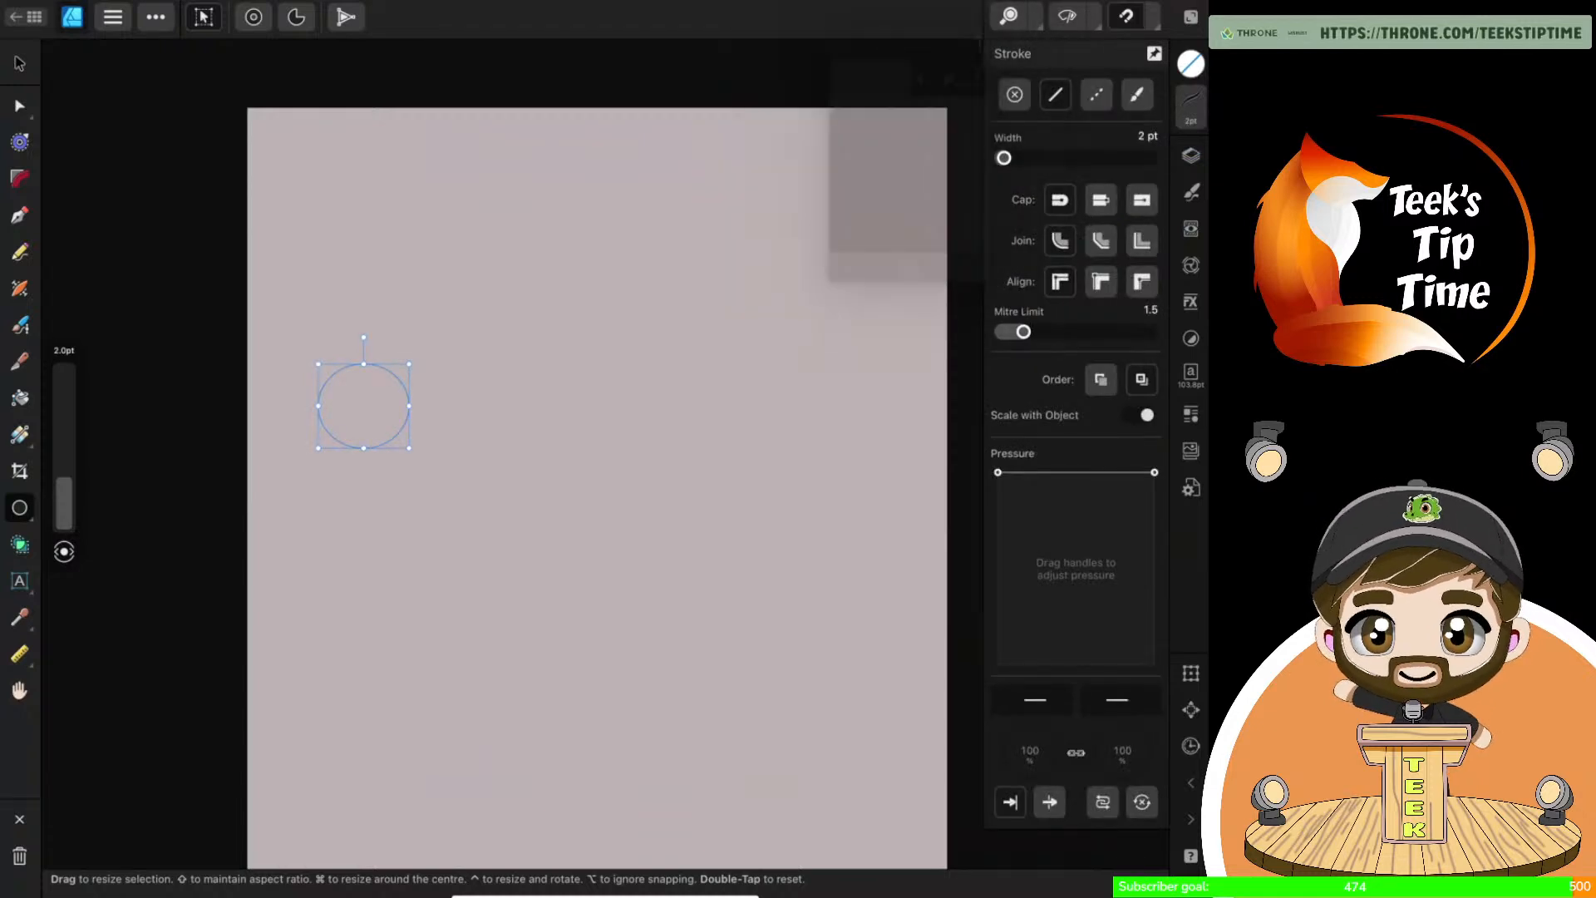
pyautogui.click(1191, 63)
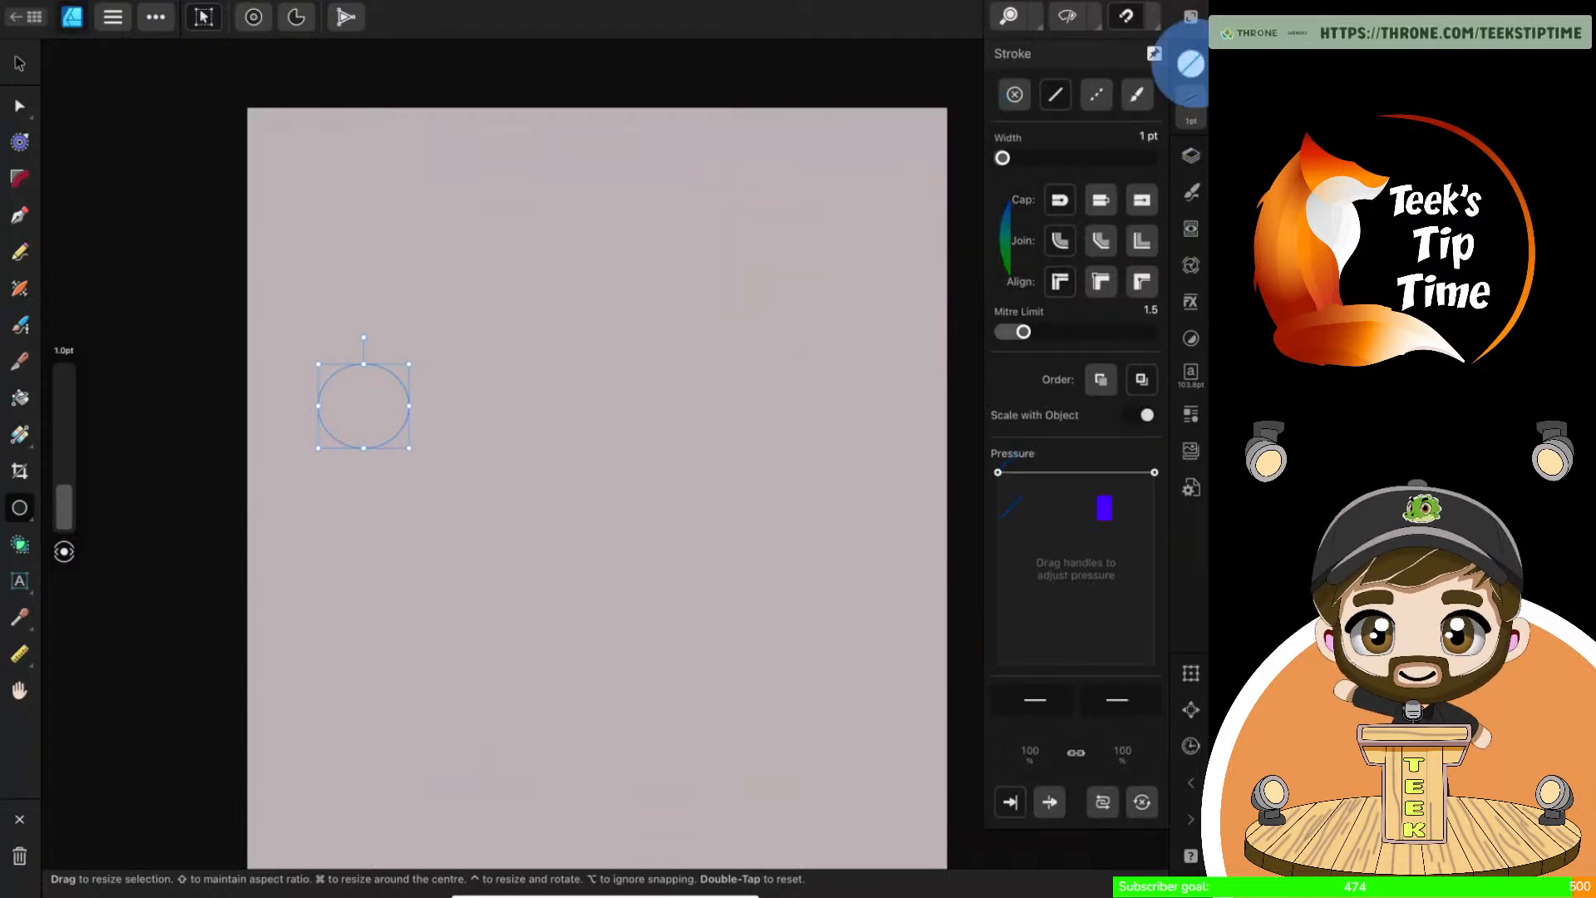
# Move the Ellipse layer out of the QUESTION 1 VELLA group to just above it, and collapse that group
pyautogui.click(1191, 156)
pyautogui.click(1063, 325)
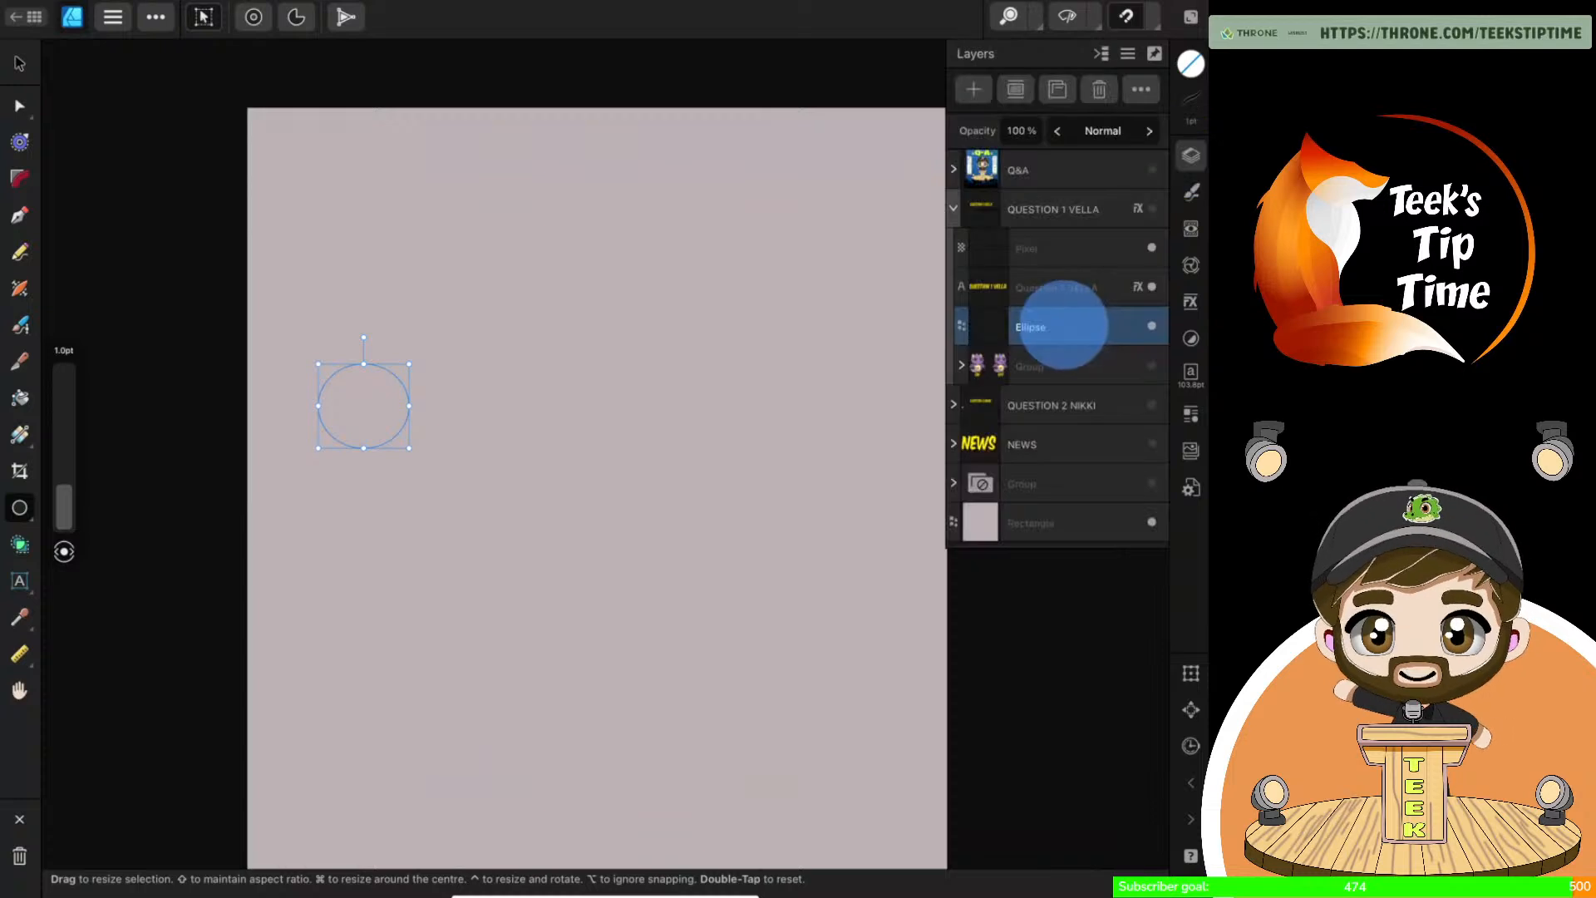
pyautogui.moveTo(1063, 325); pyautogui.dragTo(1076, 185)
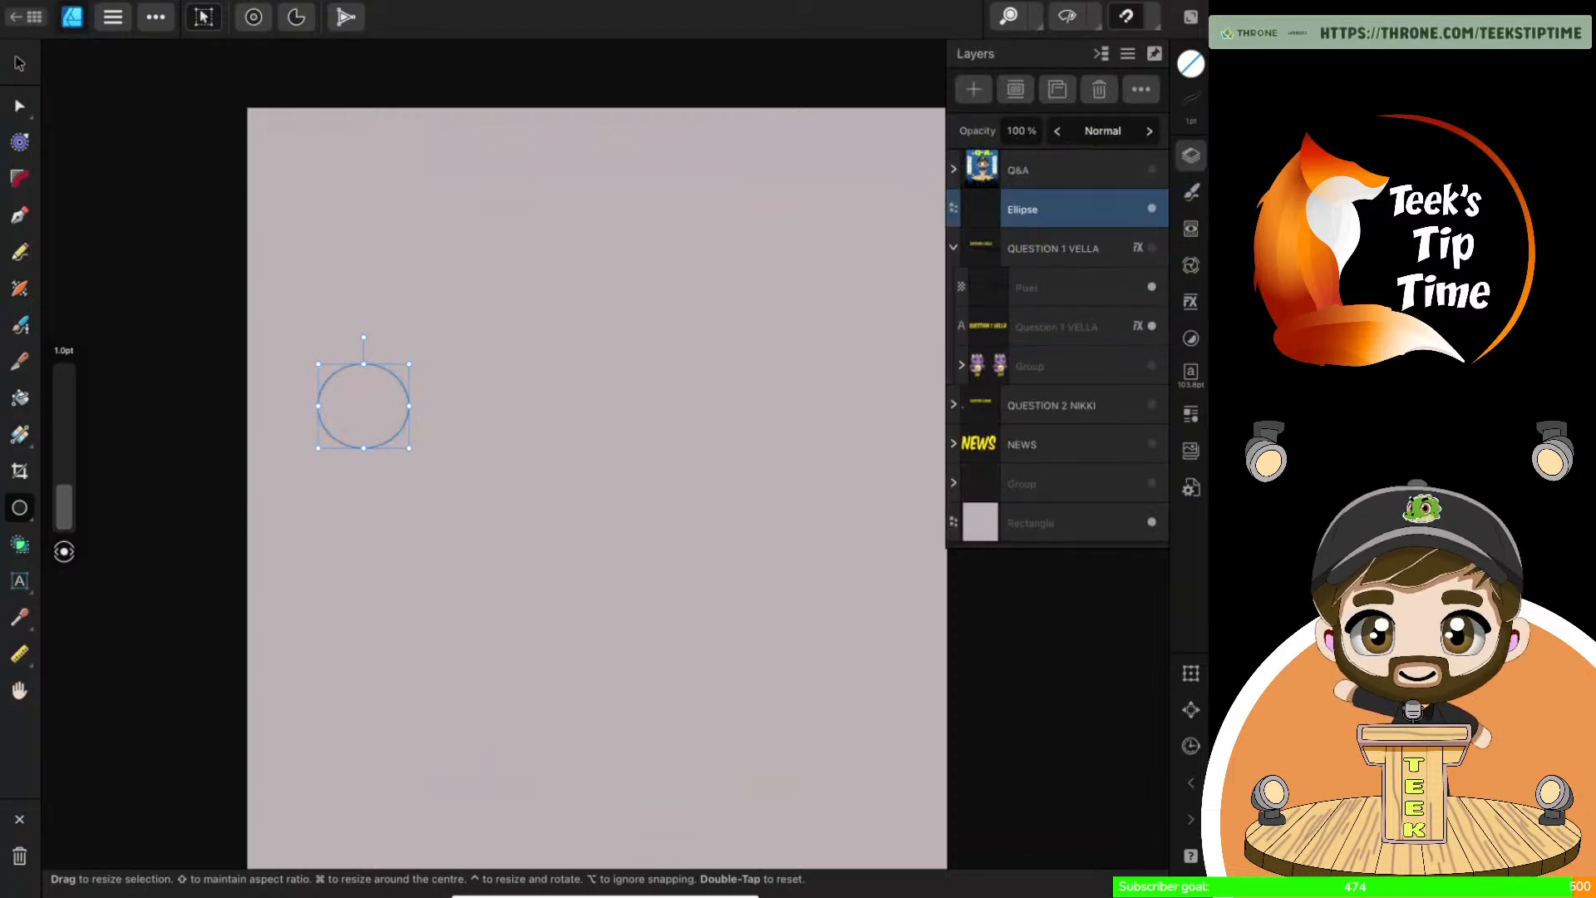
pyautogui.click(953, 247)
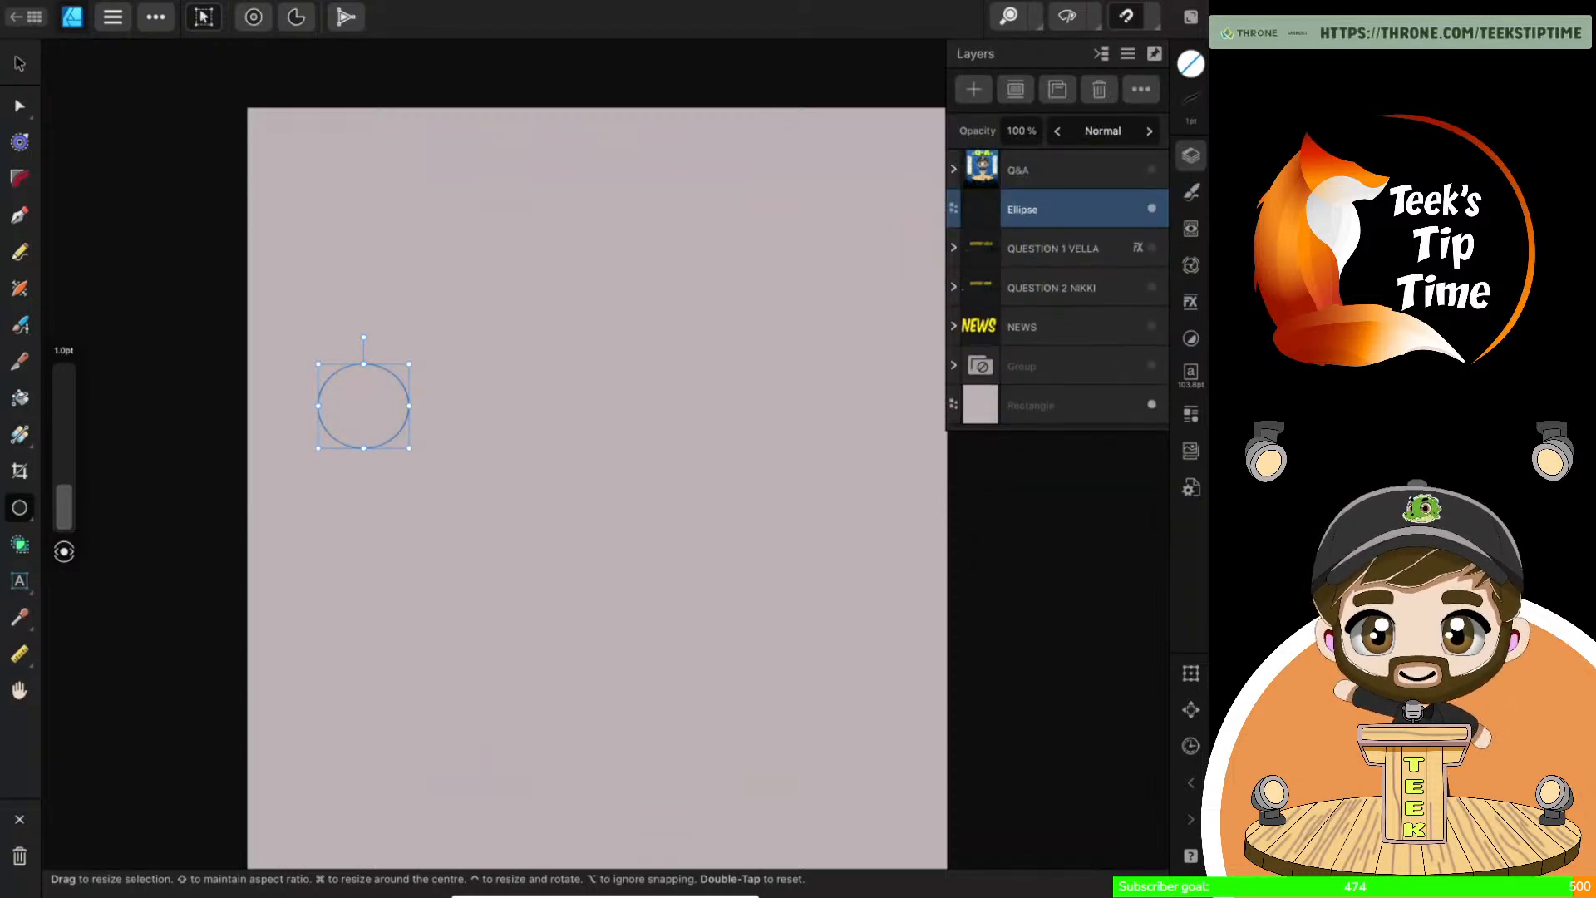
pyautogui.scroll(5, 919, 523)
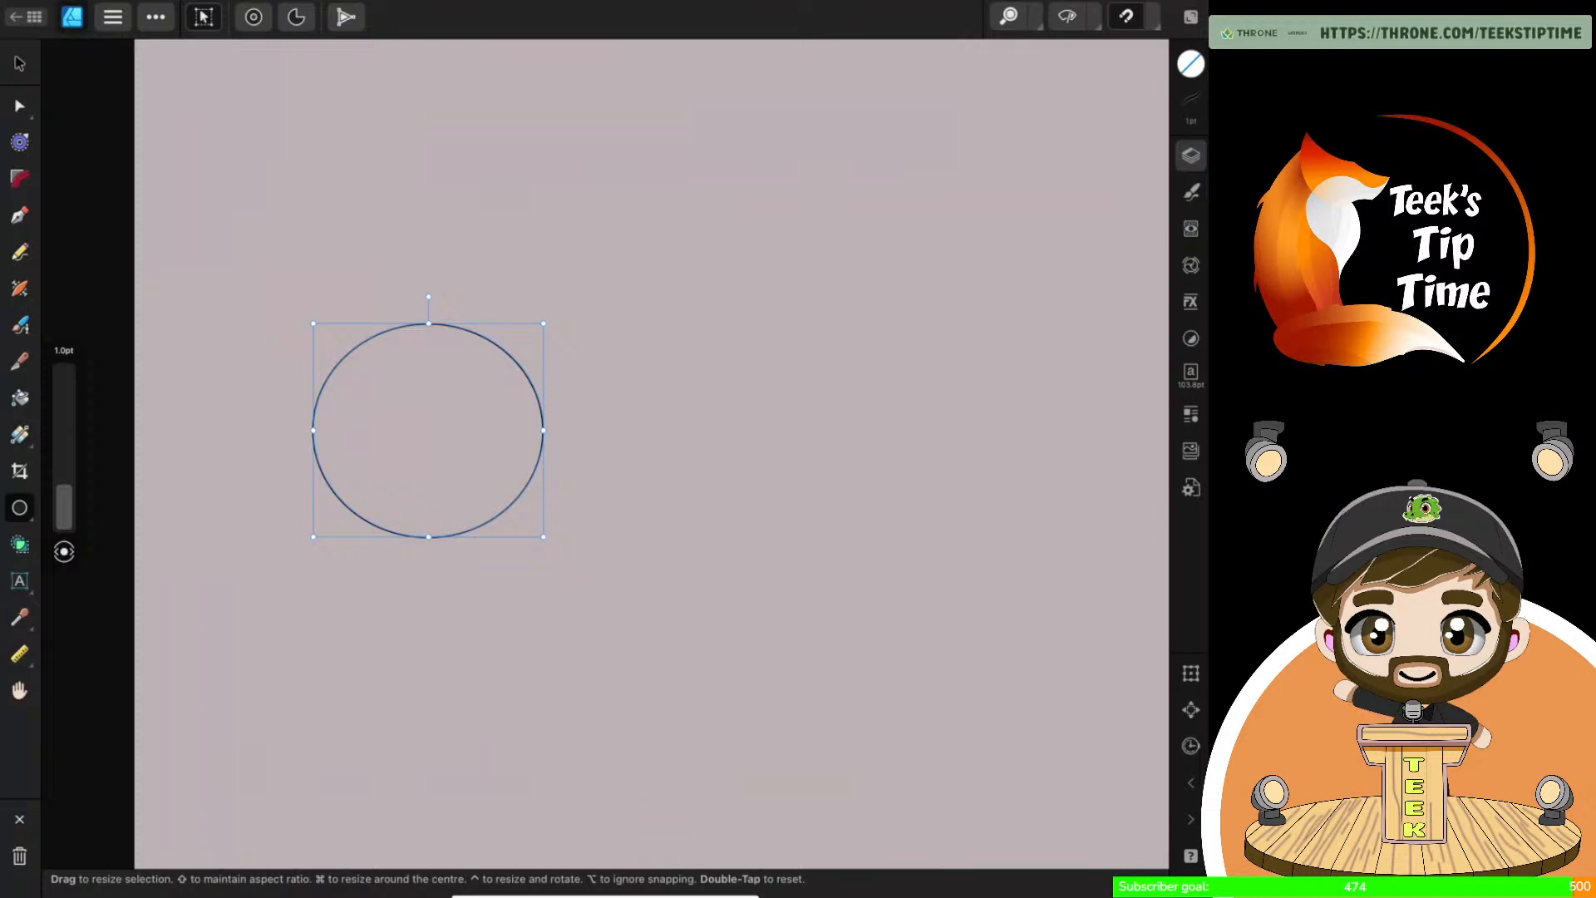
pyautogui.scroll(-4, 690, 436)
pyautogui.click(1191, 156)
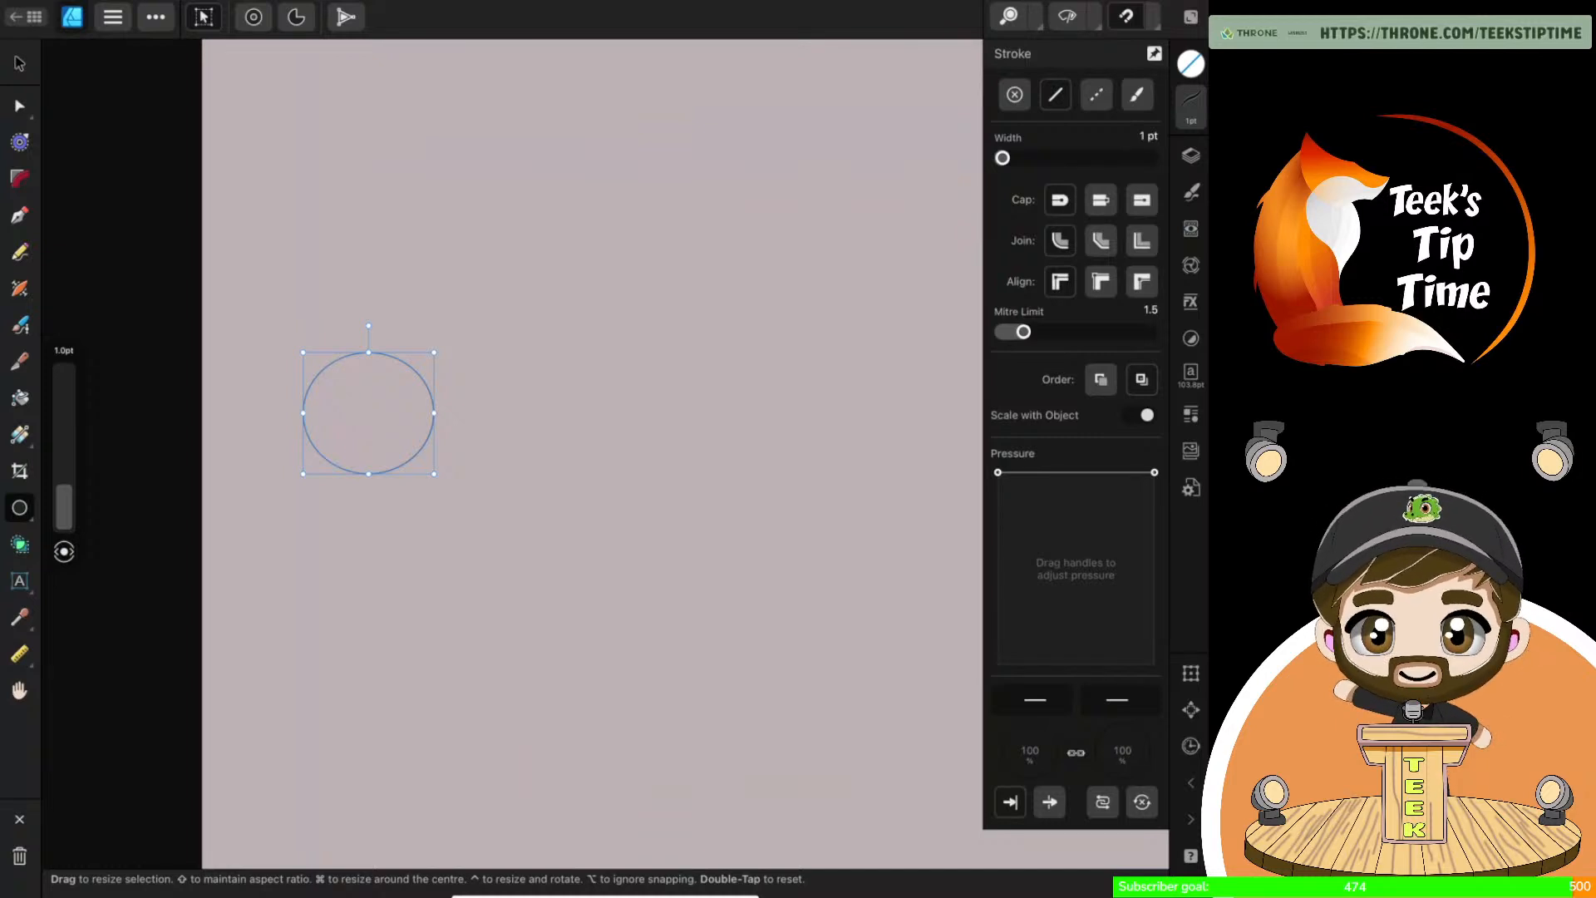
pyautogui.click(156, 17)
pyautogui.click(208, 94)
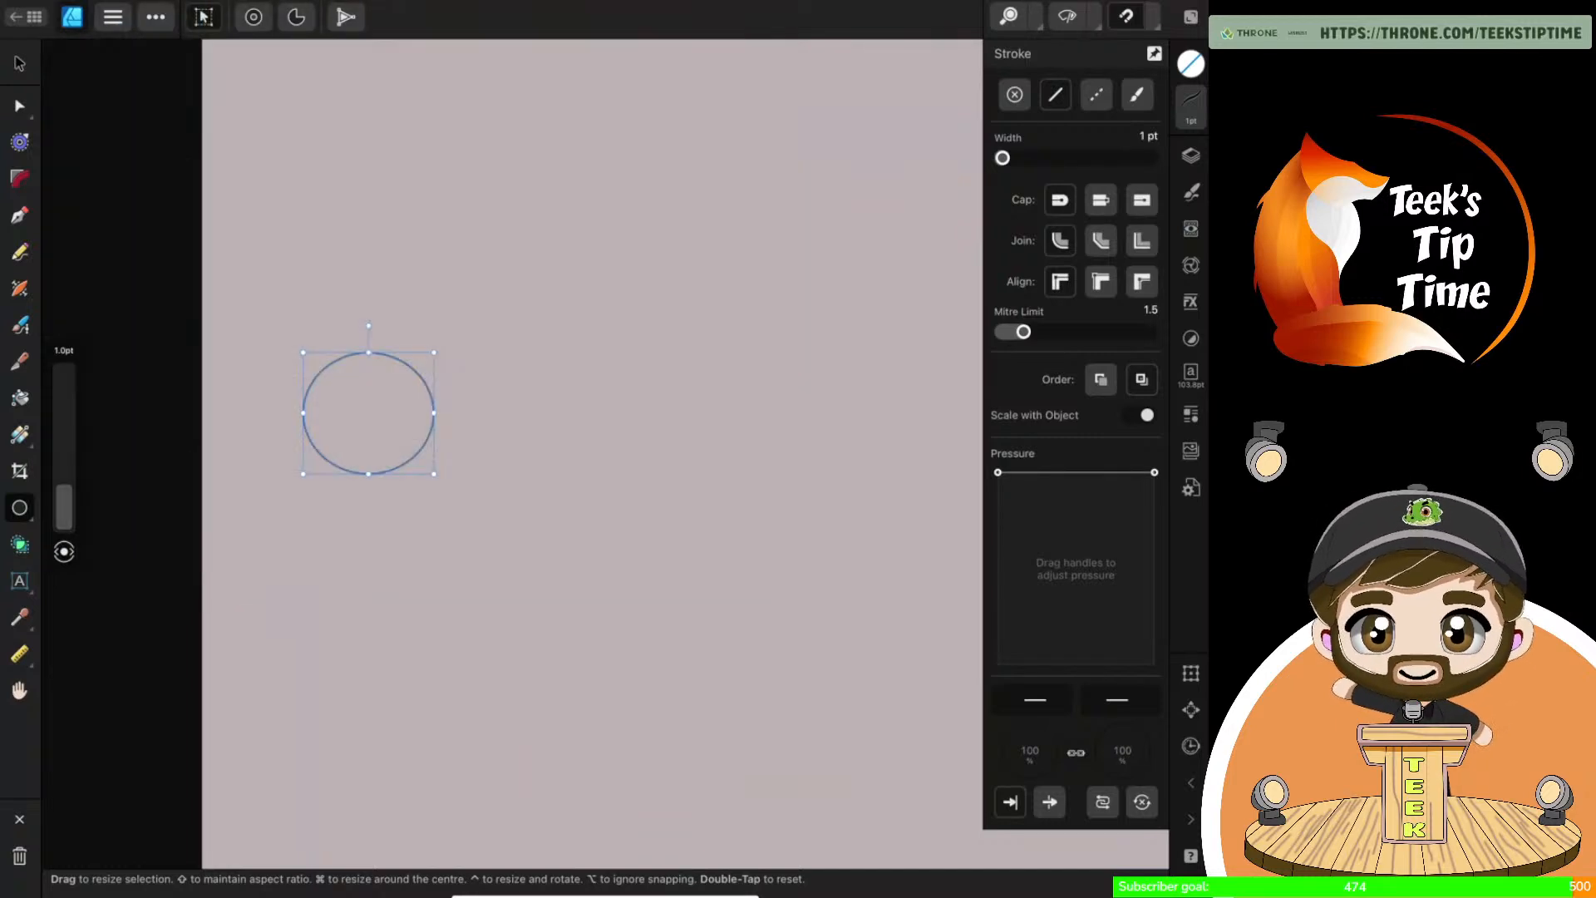
pyautogui.moveTo(360, 417); pyautogui.dragTo(513, 414)
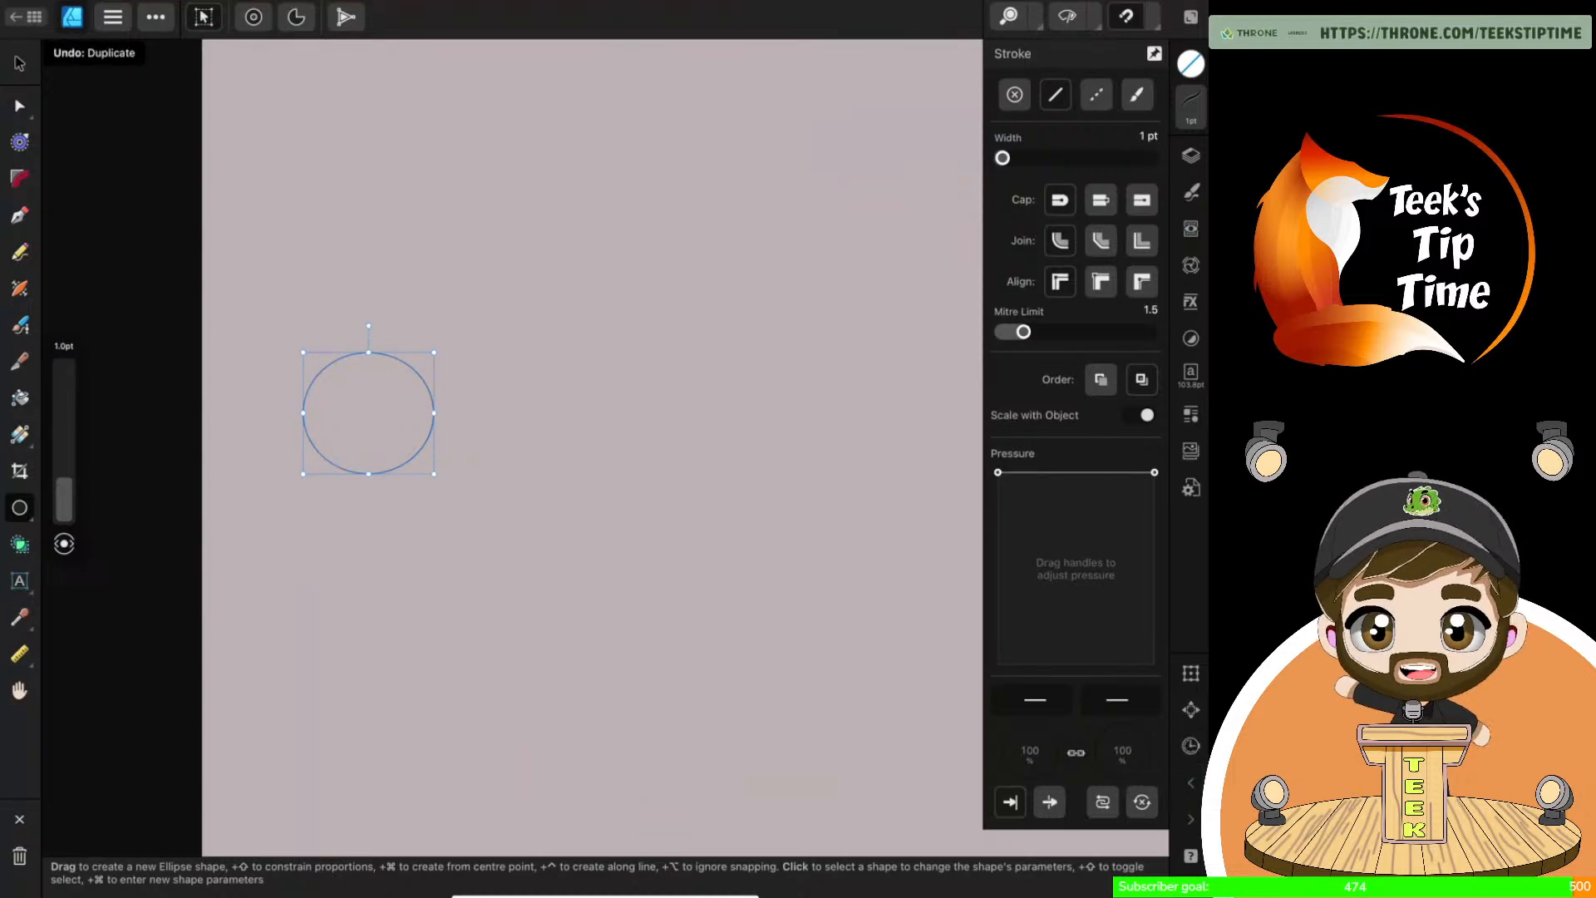
# Duplicate the ellipse and move the copy horizontally to sit just right of the original with the Move tool
pyautogui.click(19, 64)
pyautogui.click(1190, 156)
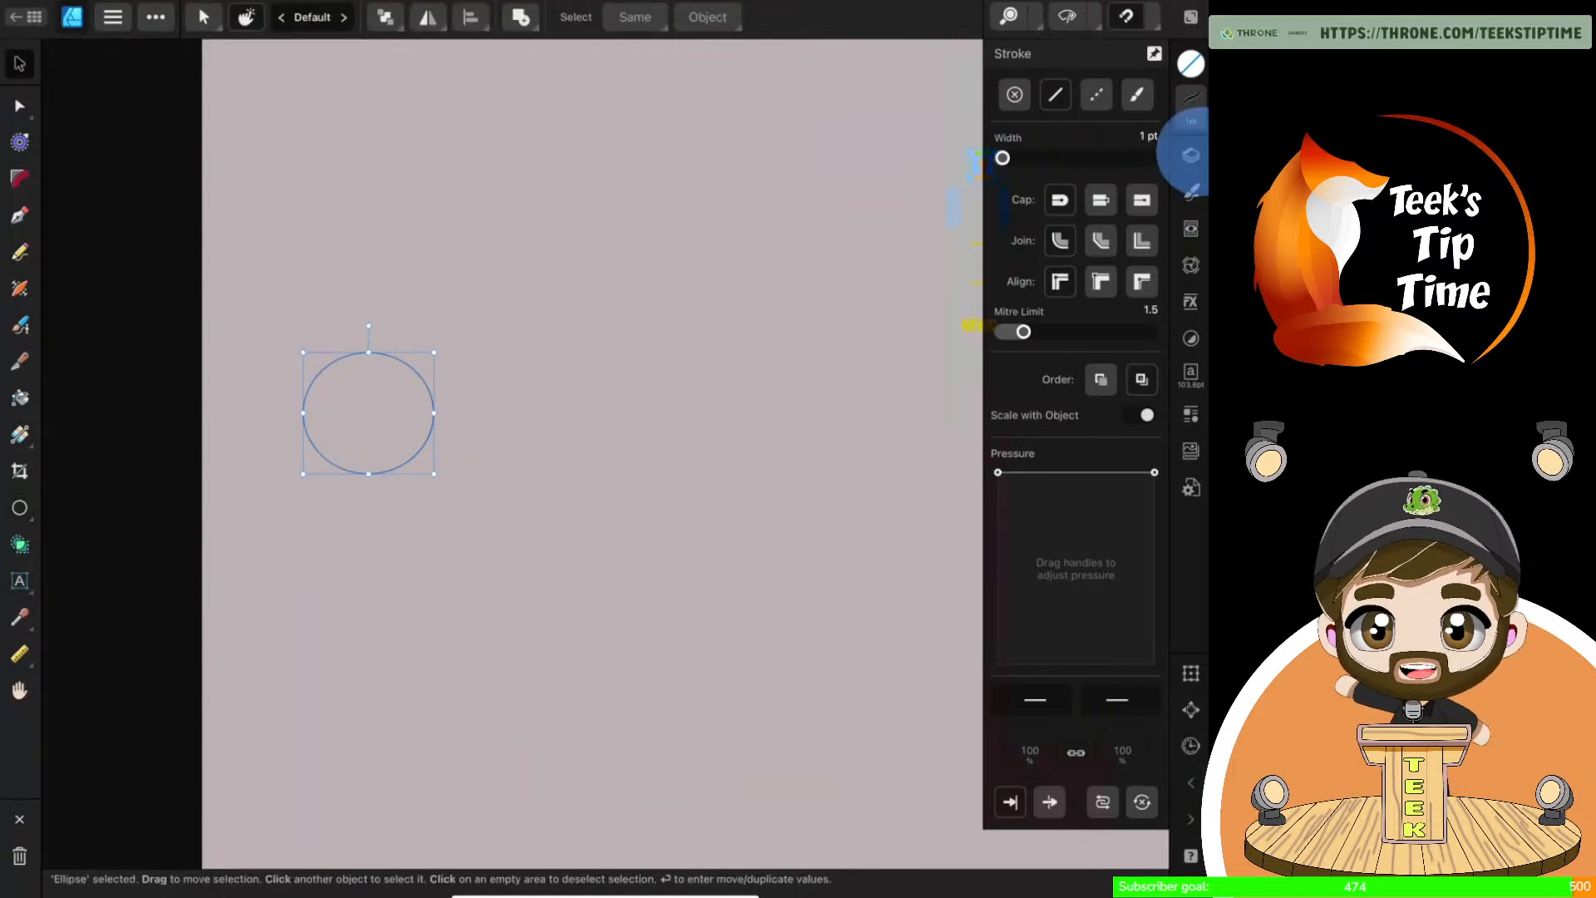
pyautogui.click(156, 17)
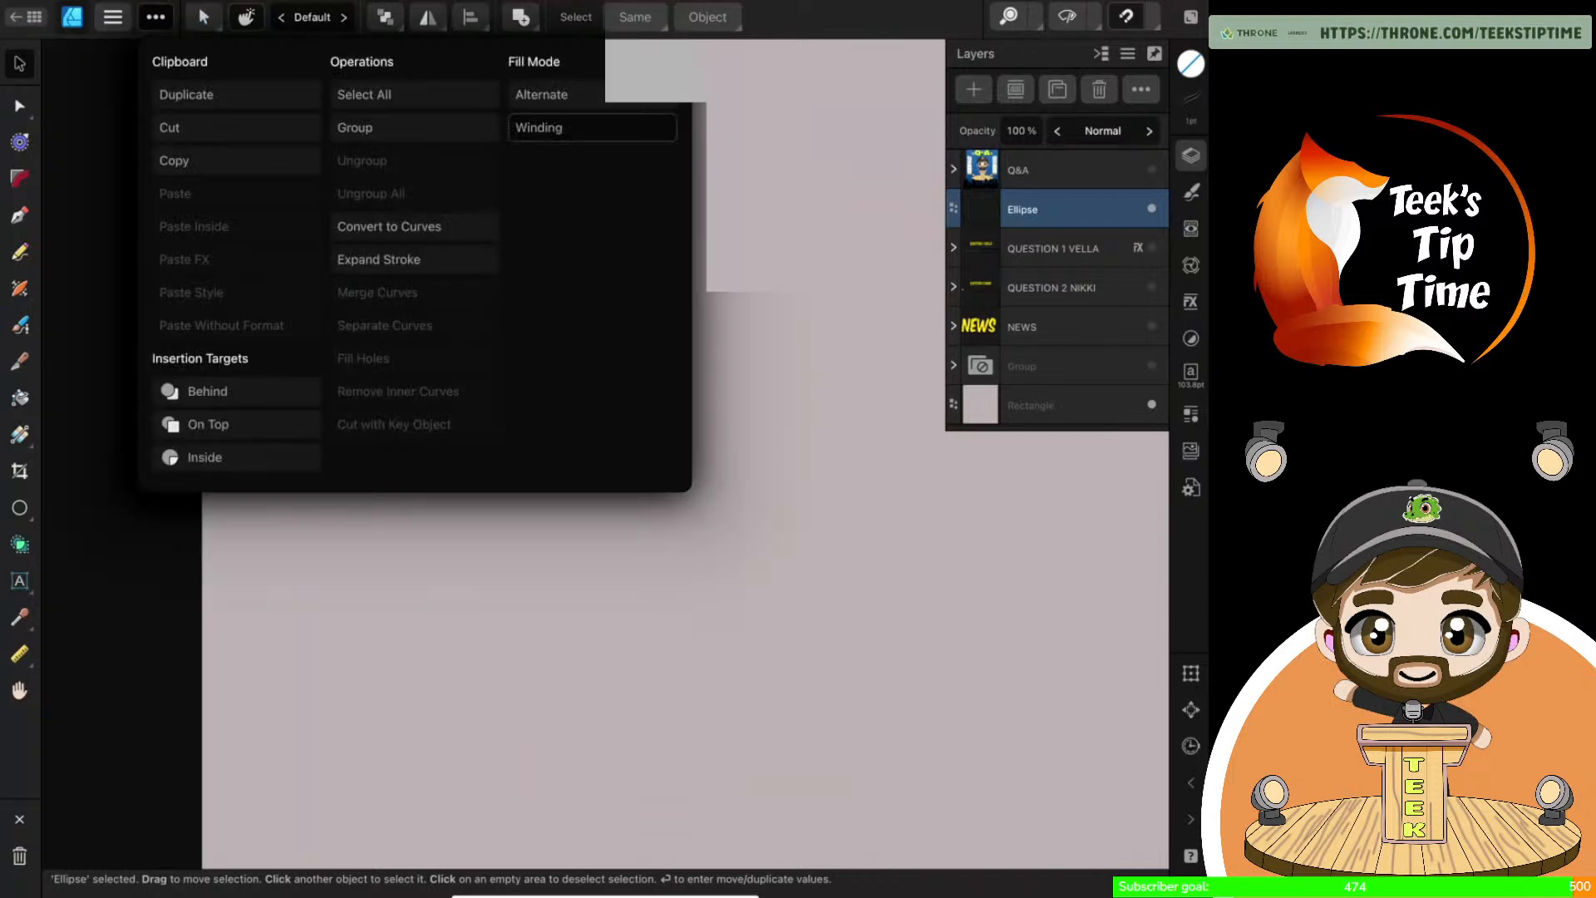
pyautogui.click(225, 93)
pyautogui.moveTo(374, 416); pyautogui.dragTo(530, 416)
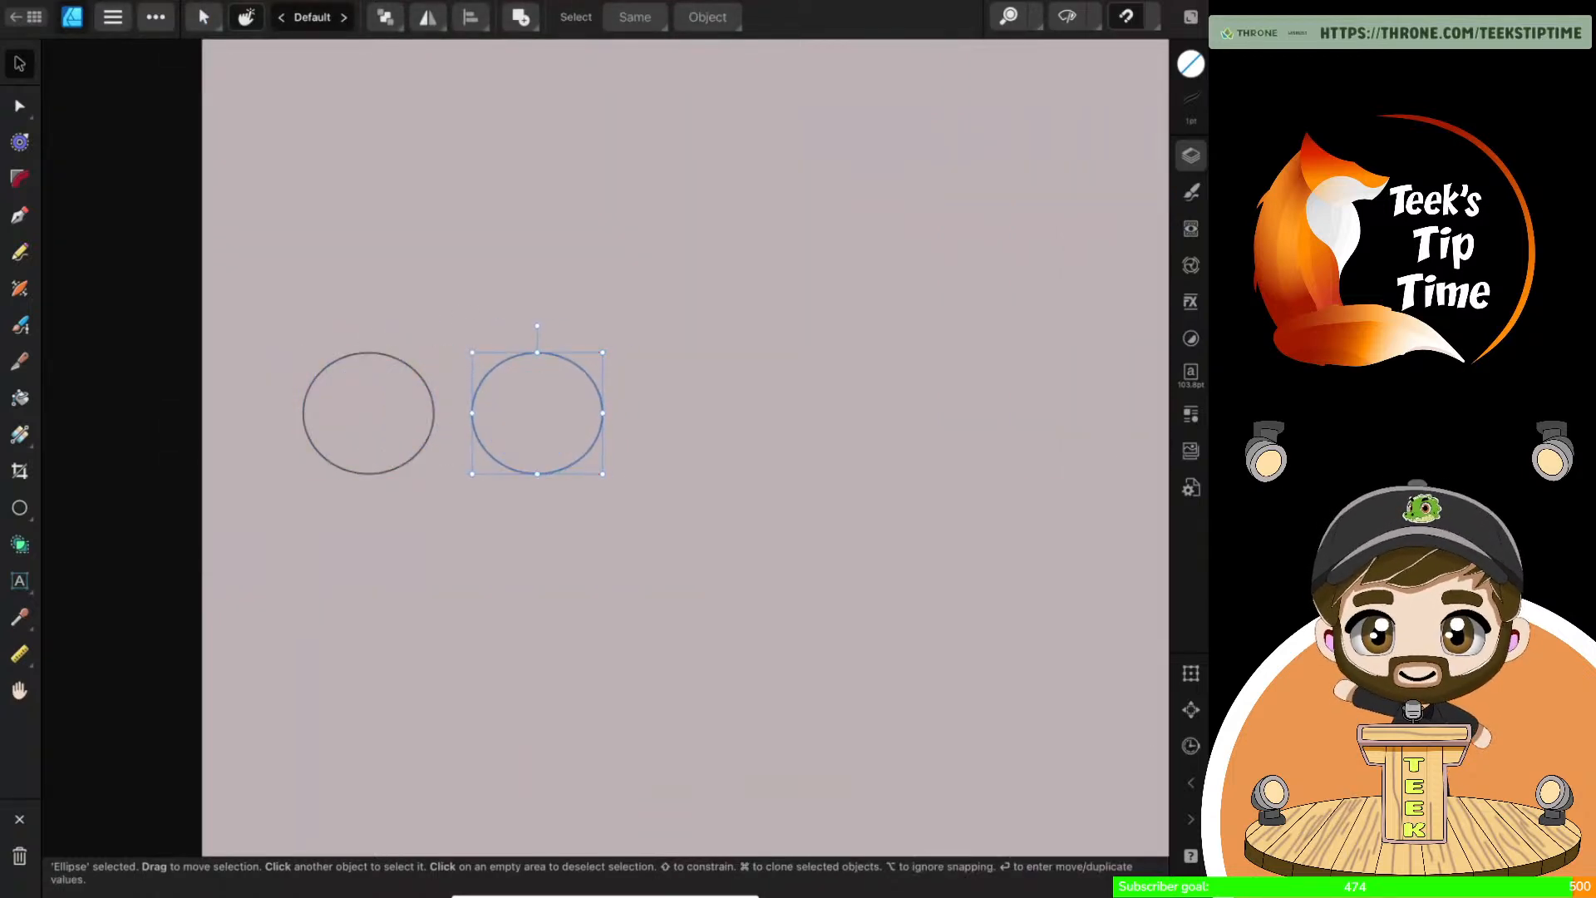
pyautogui.scroll(3, 712, 465)
pyautogui.scroll(-2, 817, 551)
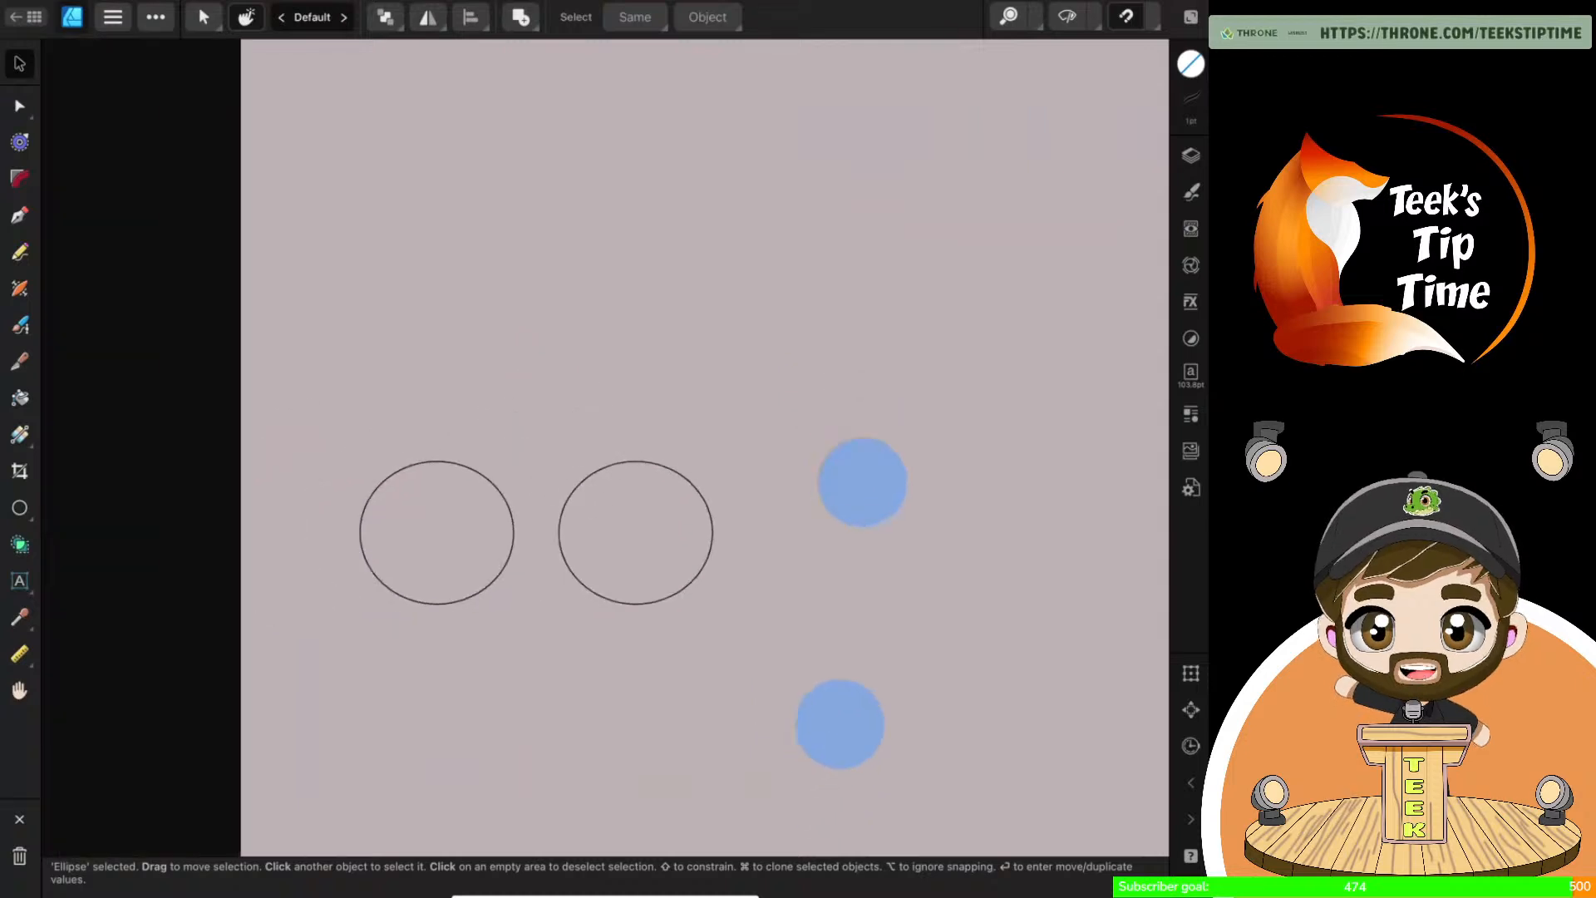
# Check the copy's stroke settings with Scale with Object on, and enlarge it to about 1348 × 1185 px
pyautogui.click(1190, 155)
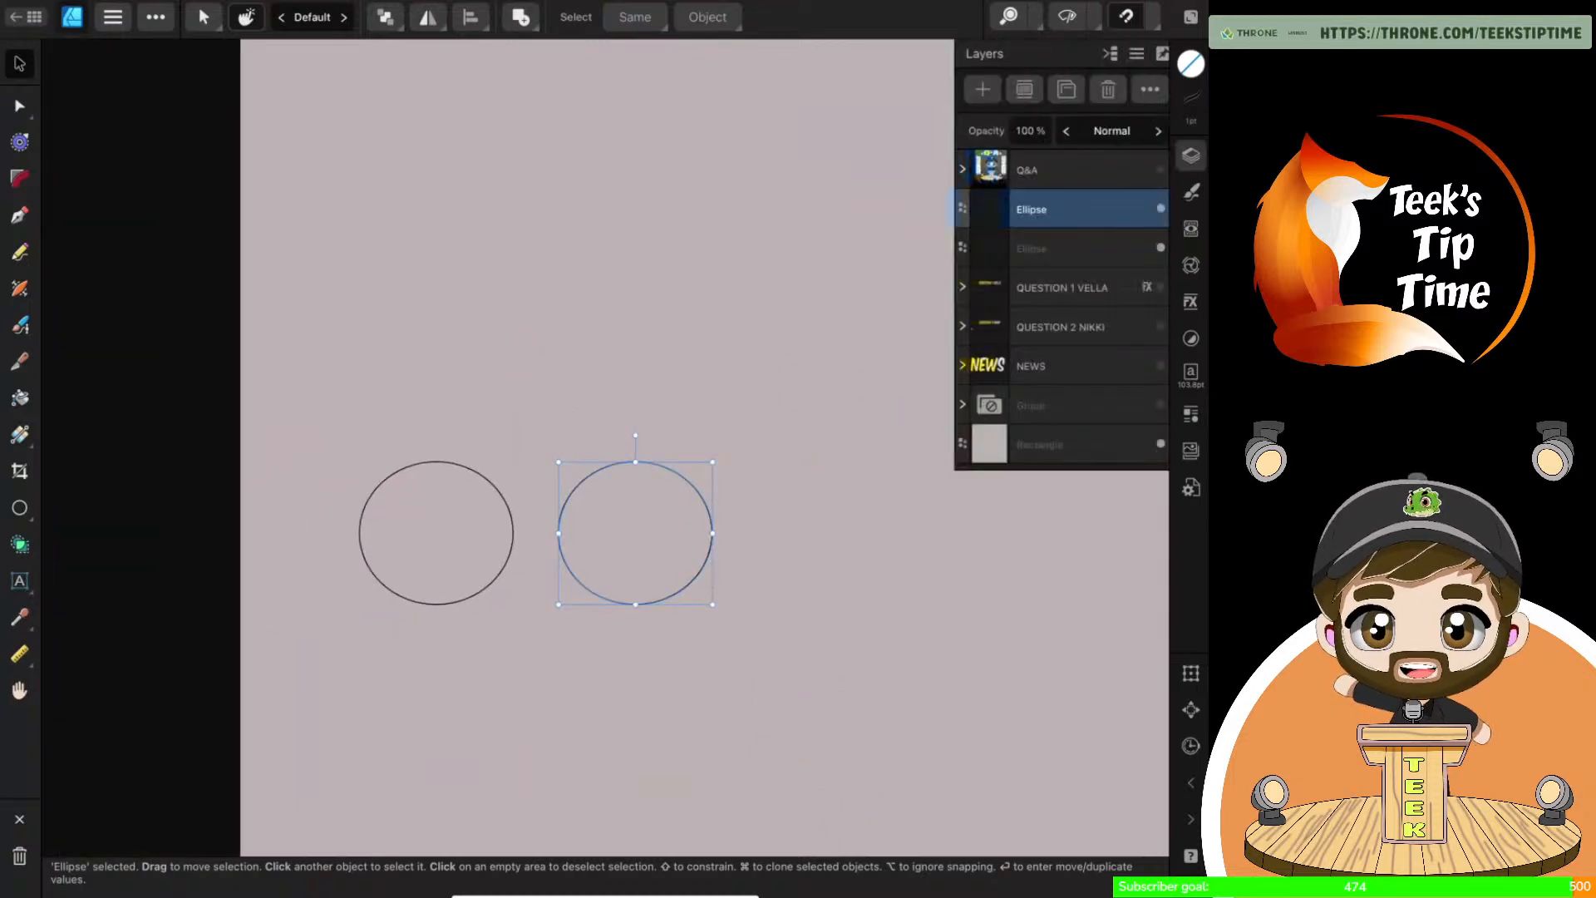
pyautogui.click(1190, 120)
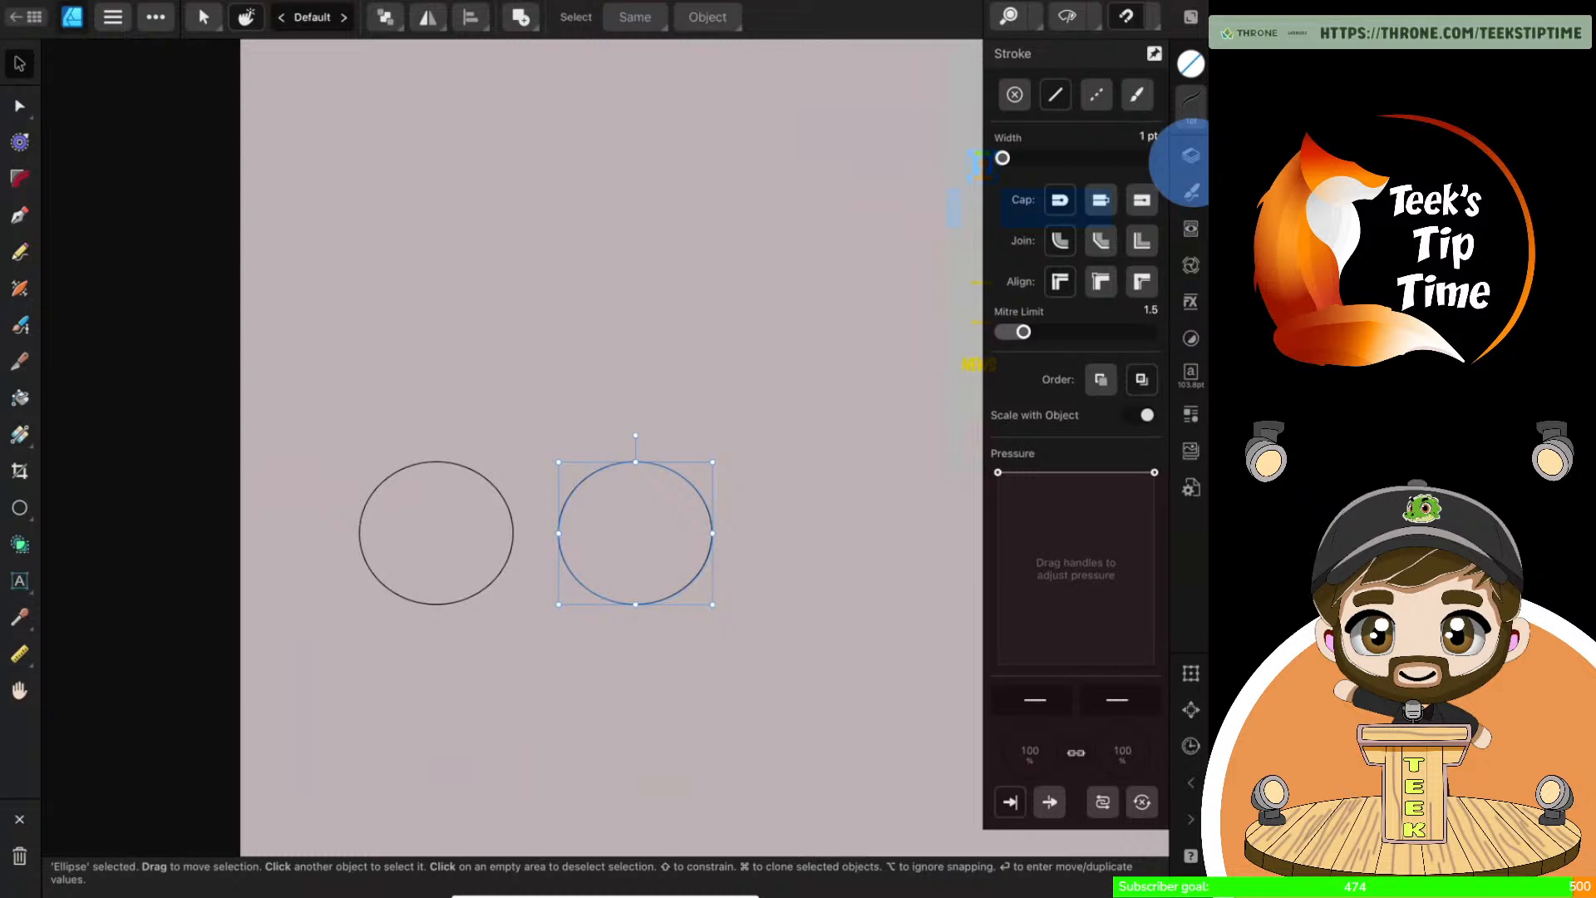
pyautogui.click(1191, 156)
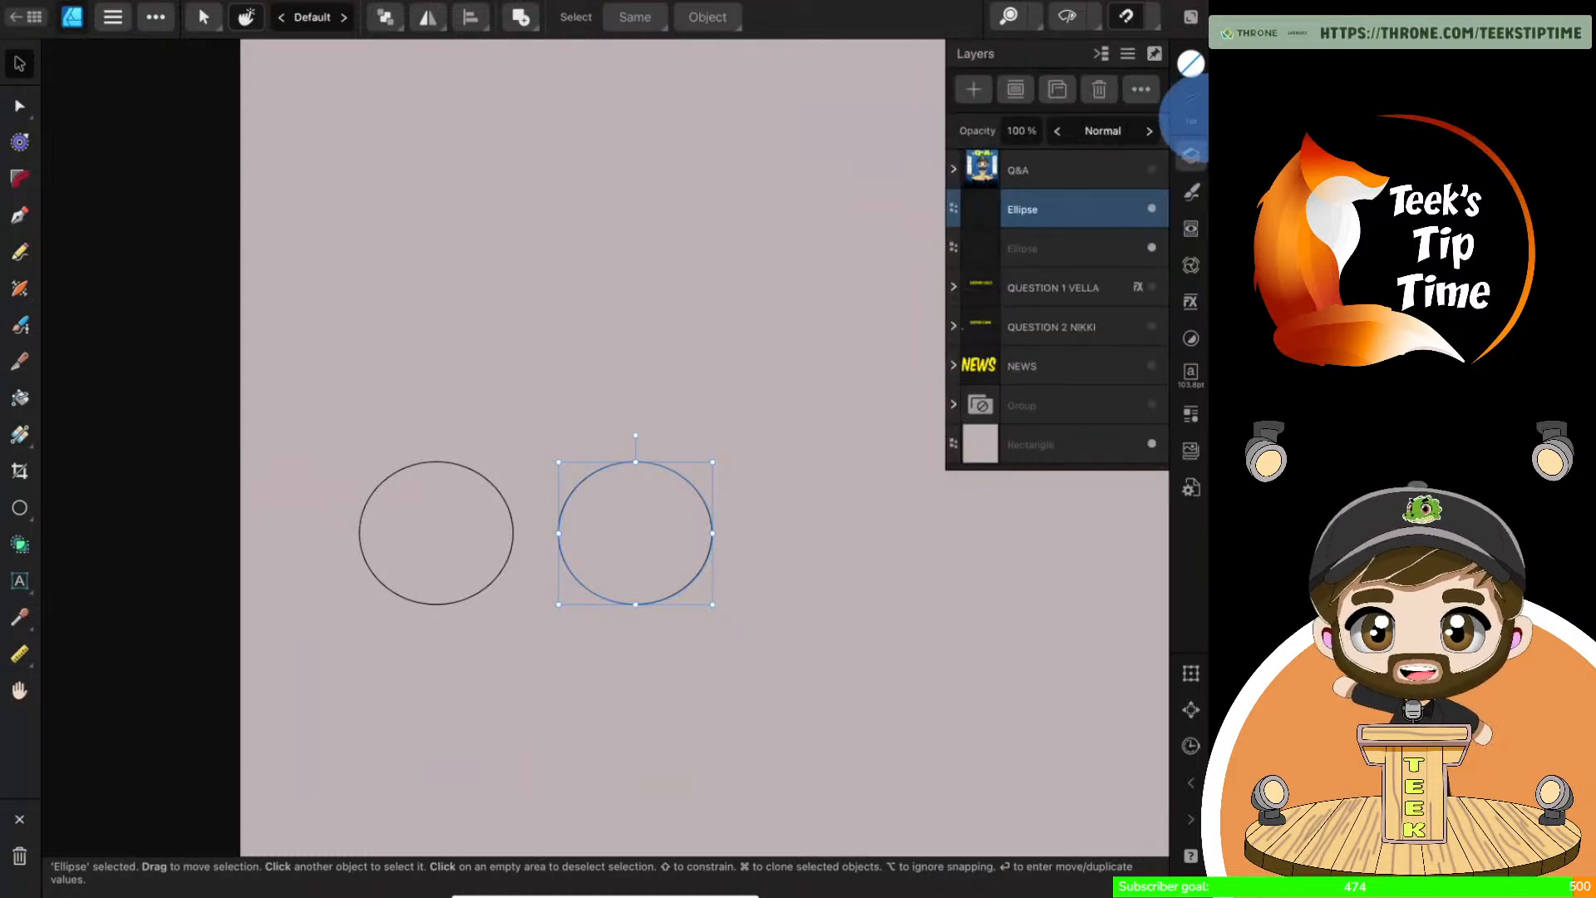
pyautogui.click(1190, 108)
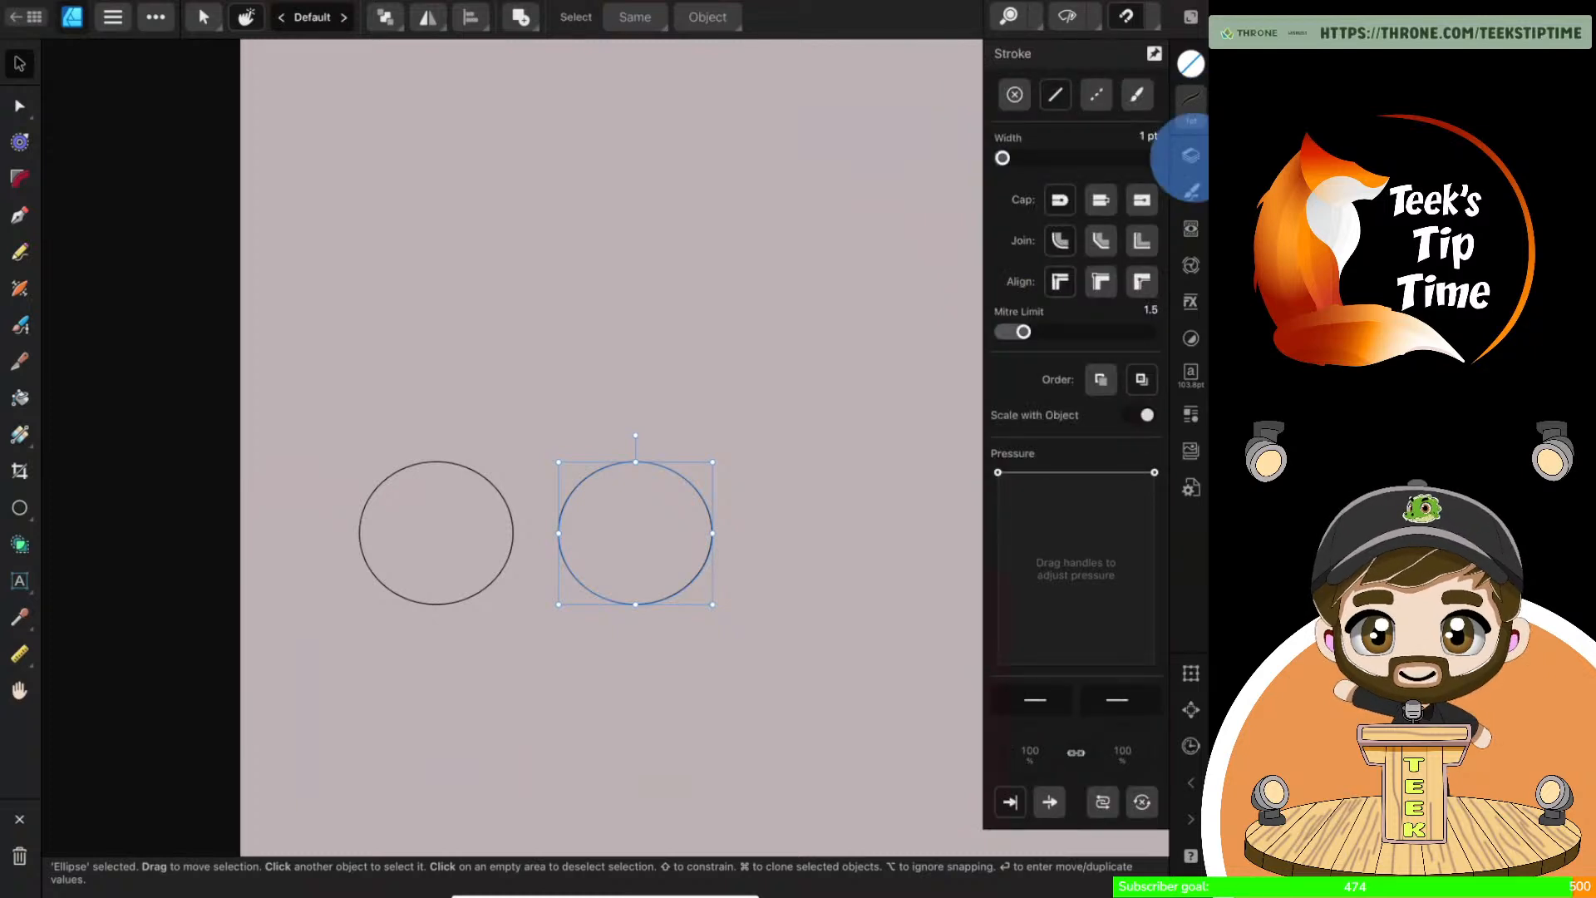
pyautogui.moveTo(713, 461)
pyautogui.mouseDown()
pyautogui.moveTo(918, 264)
pyautogui.moveTo(690, 473)
pyautogui.moveTo(876, 301)
pyautogui.moveTo(769, 402)
pyautogui.moveTo(855, 337)
pyautogui.moveTo(918, 259)
pyautogui.moveTo(799, 374)
pyautogui.moveTo(878, 324)
pyautogui.mouseUp()
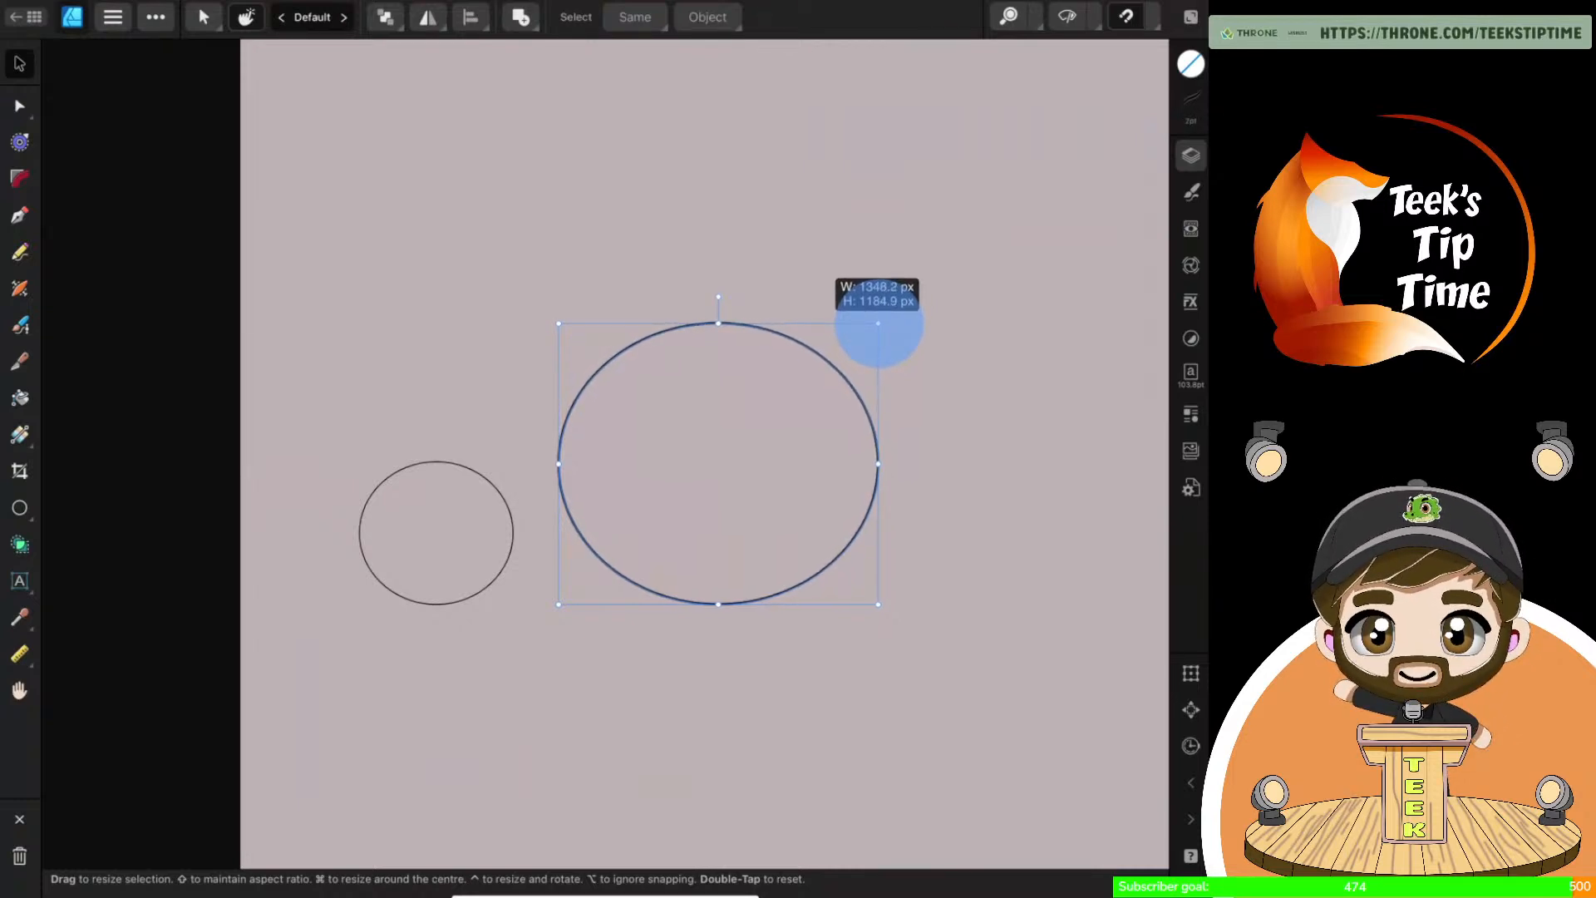
pyautogui.moveTo(879, 323); pyautogui.dragTo(879, 324)
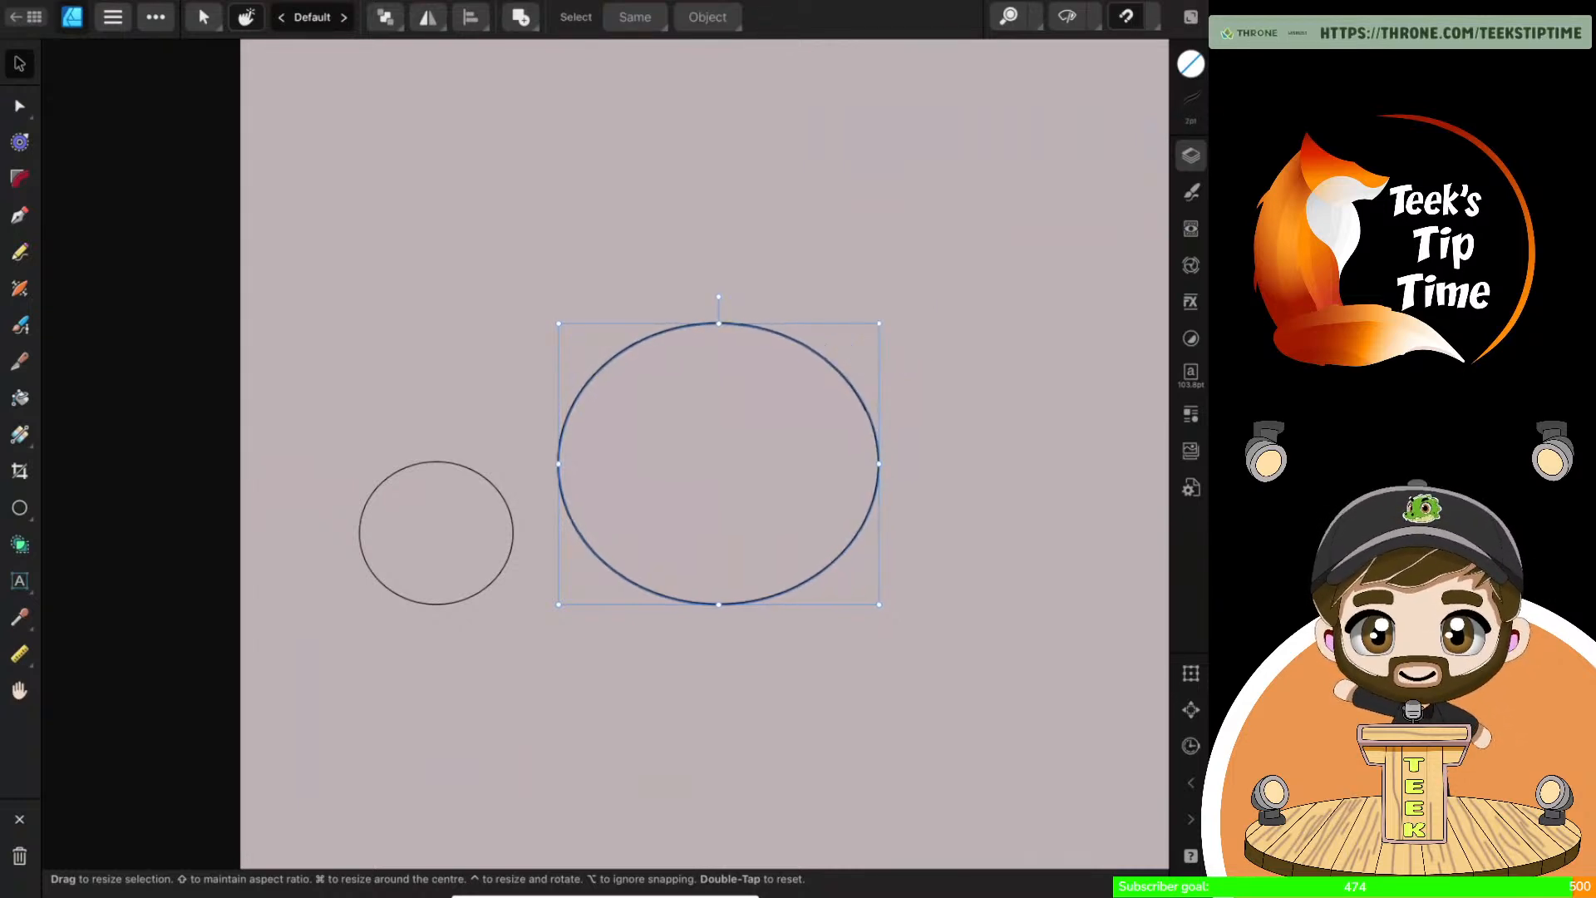
pyautogui.scroll(-2, 993, 546)
pyautogui.scroll(2, 931, 541)
pyautogui.hscroll(2, 931, 541)
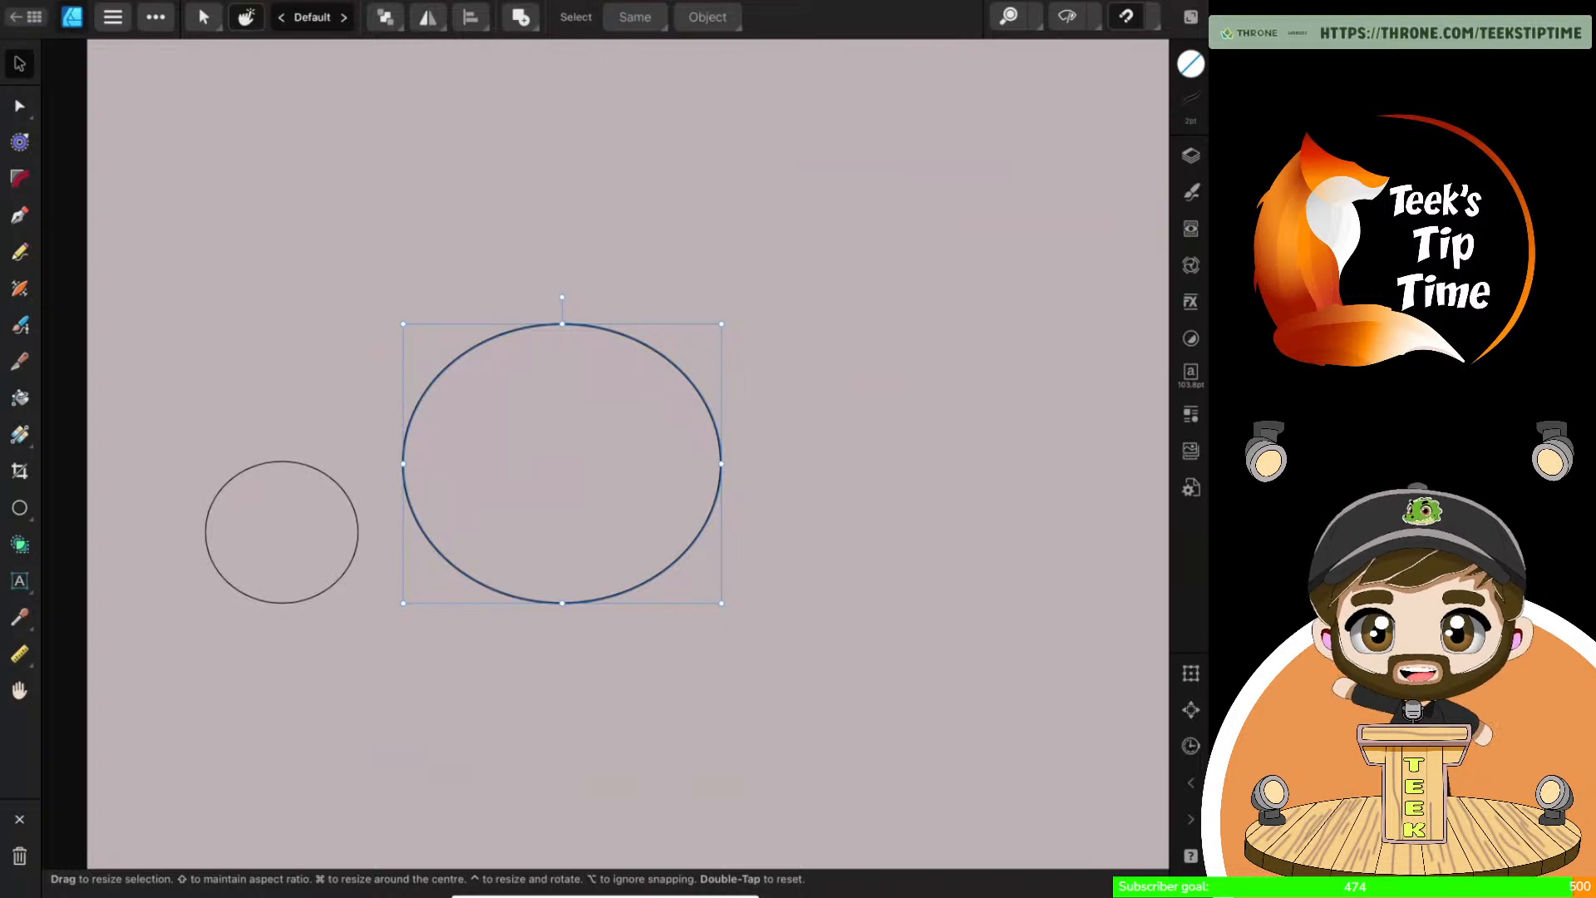
# Duplicate the enlarged ellipse so the move and resize repeat in an even larger copy beside it
pyautogui.click(155, 16)
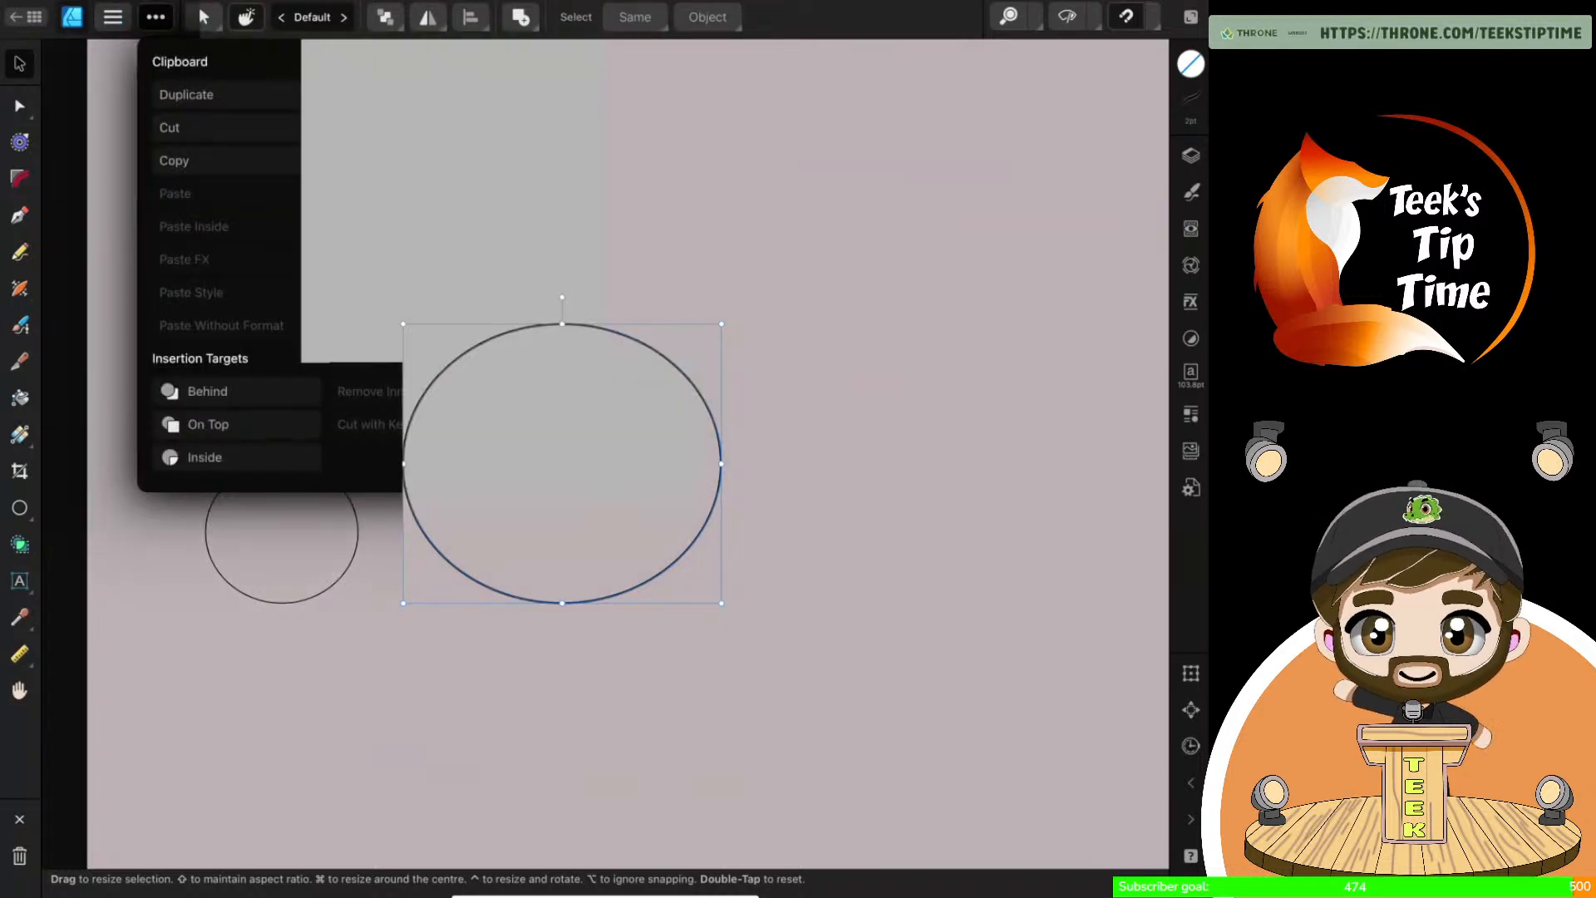
pyautogui.click(235, 95)
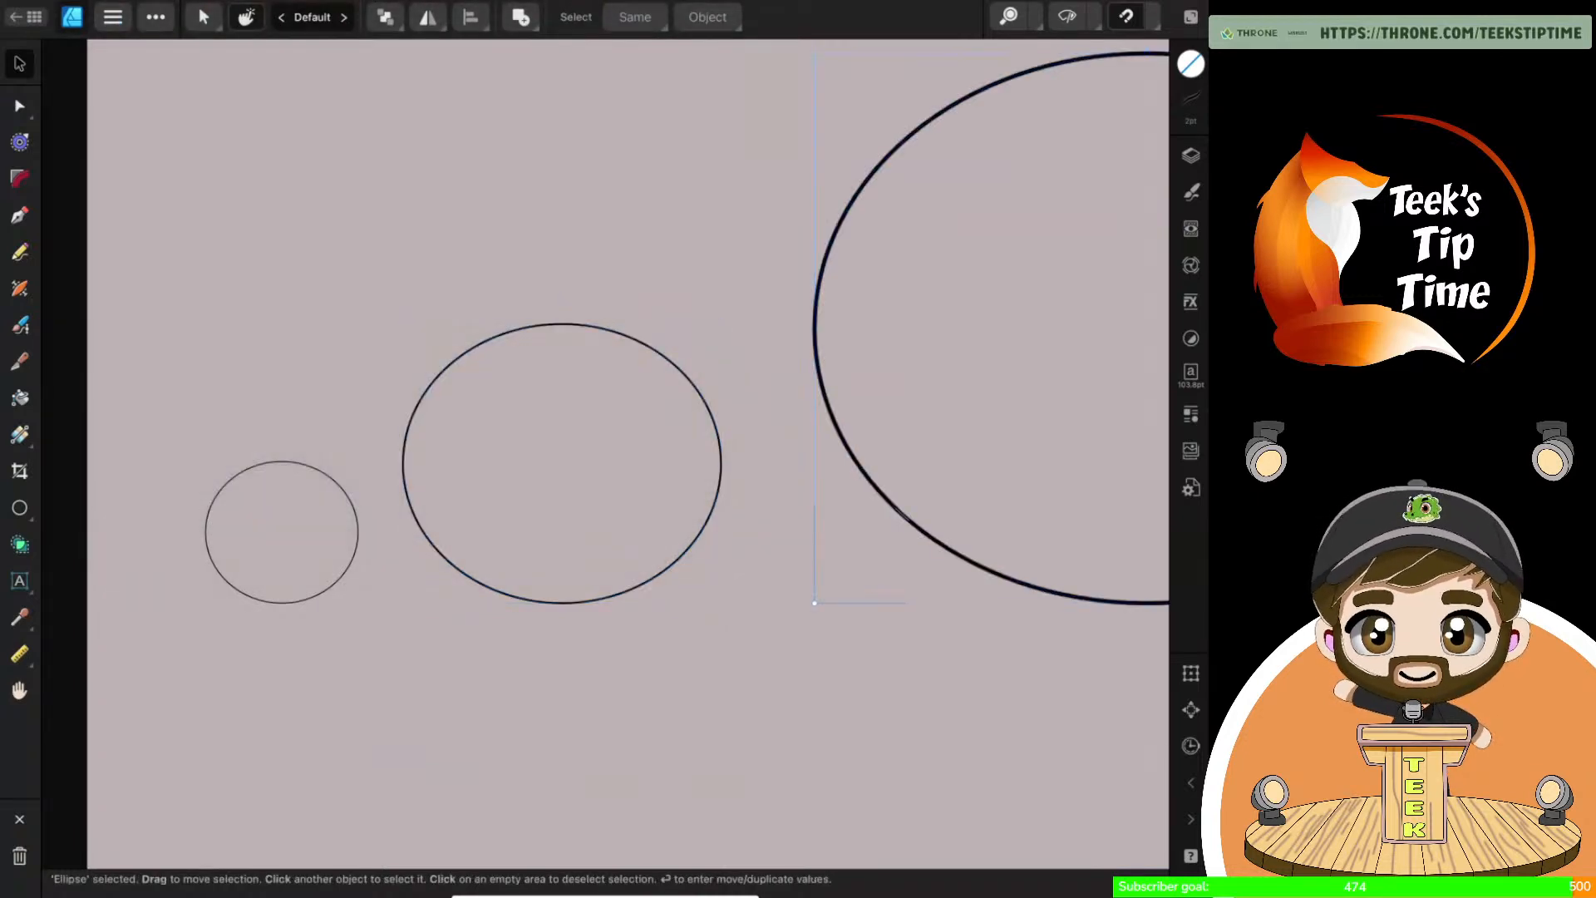
pyautogui.scroll(-3, 915, 582)
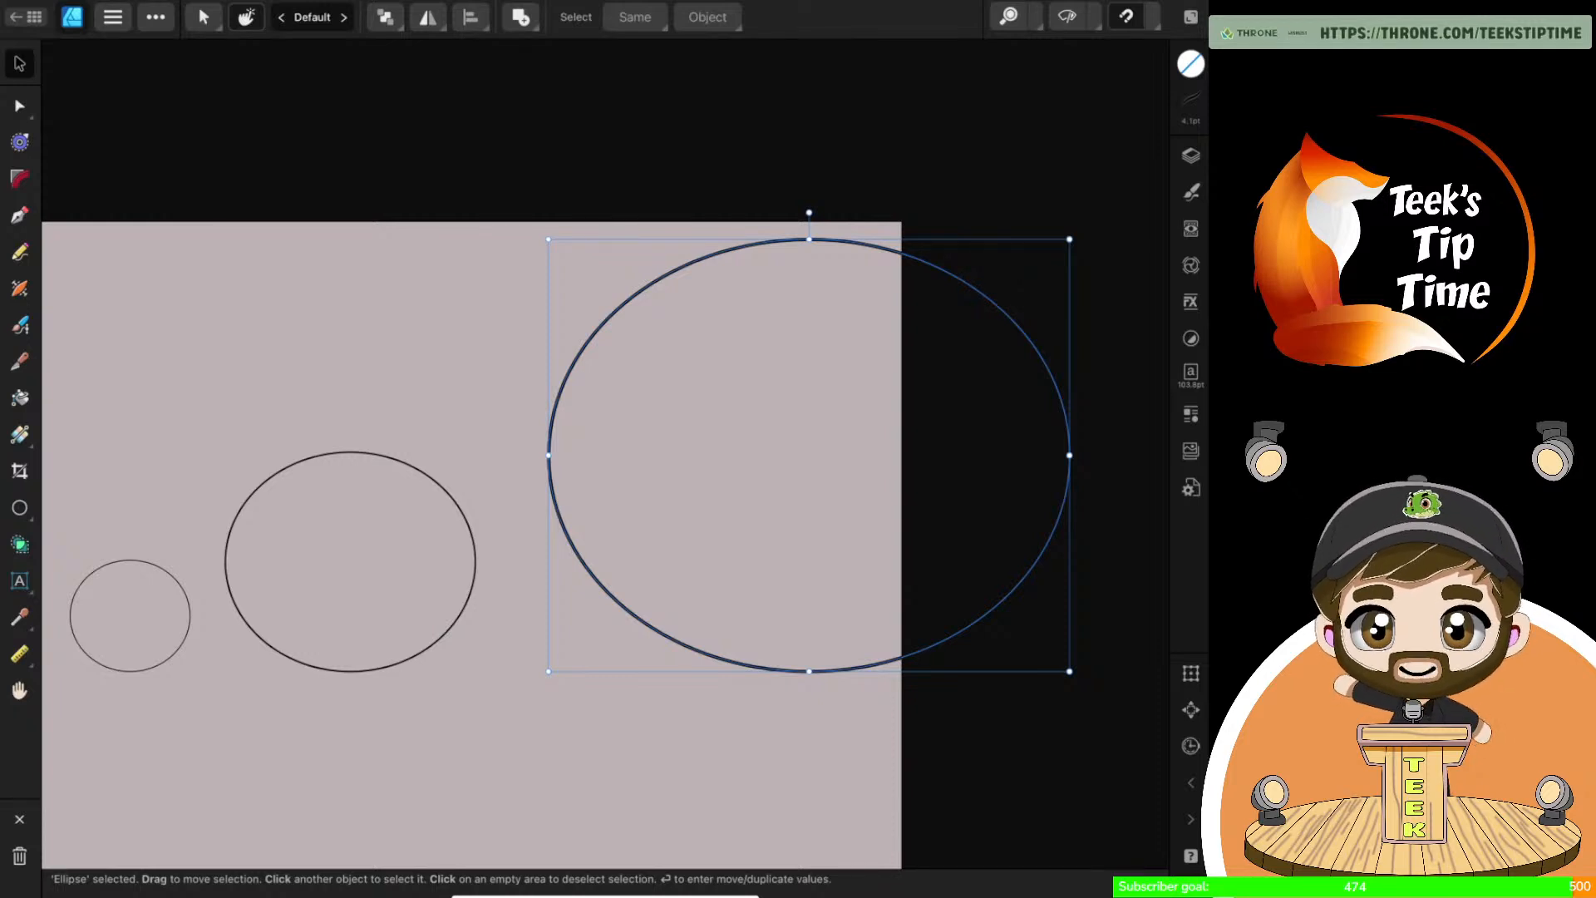
# Compare the stroke widths of the two enlarged ellipses, and delete both so only the original remains
pyautogui.click(1190, 106)
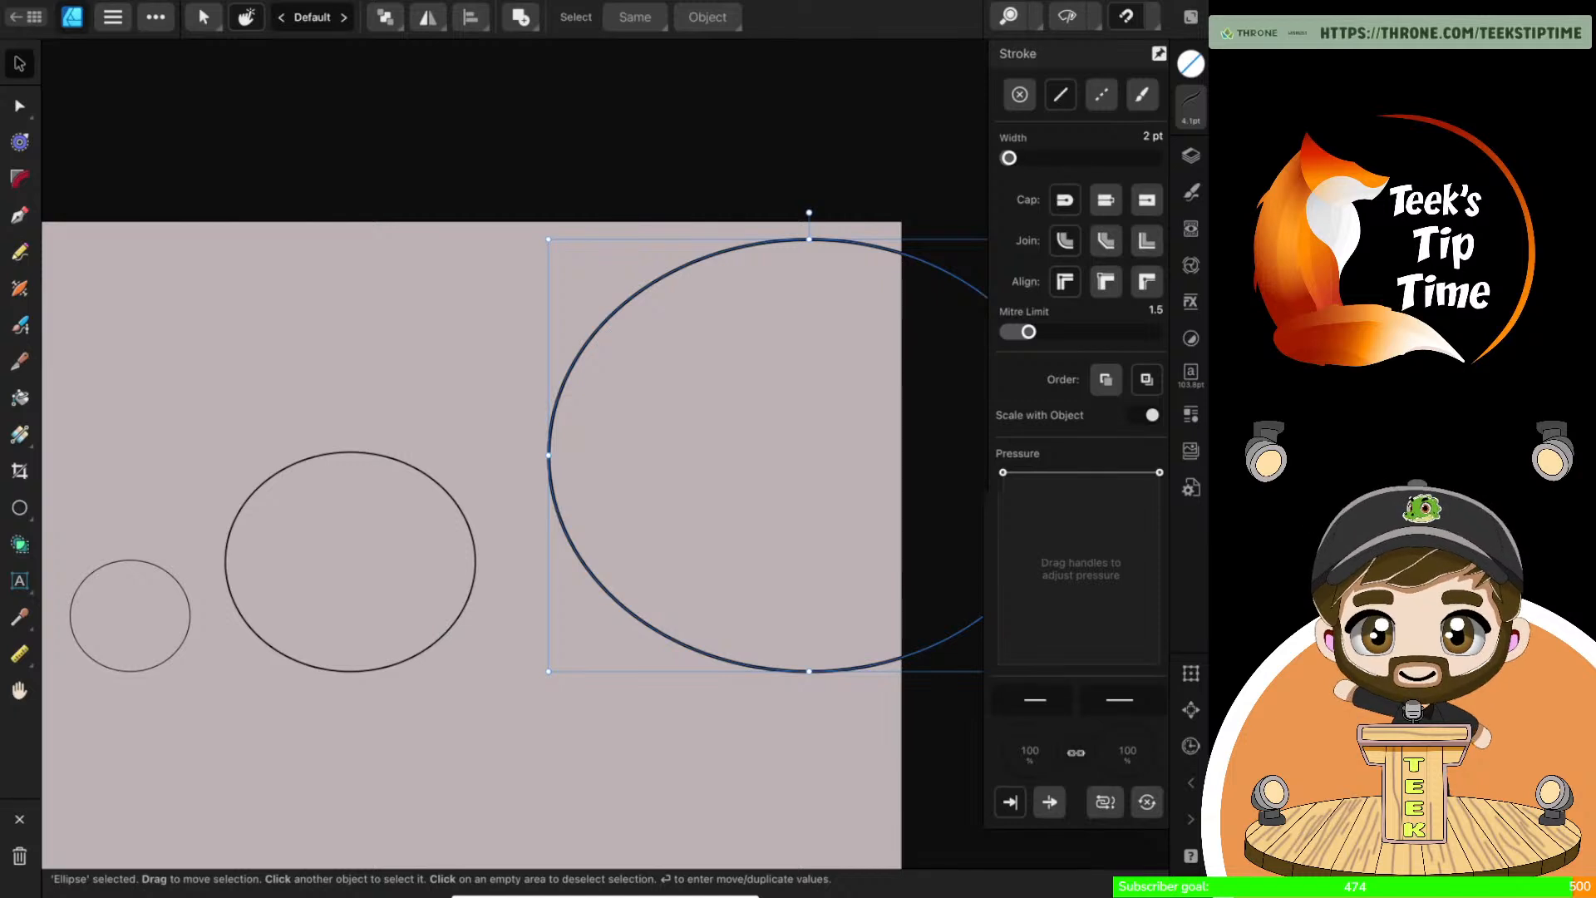
pyautogui.click(1191, 155)
pyautogui.click(1102, 246)
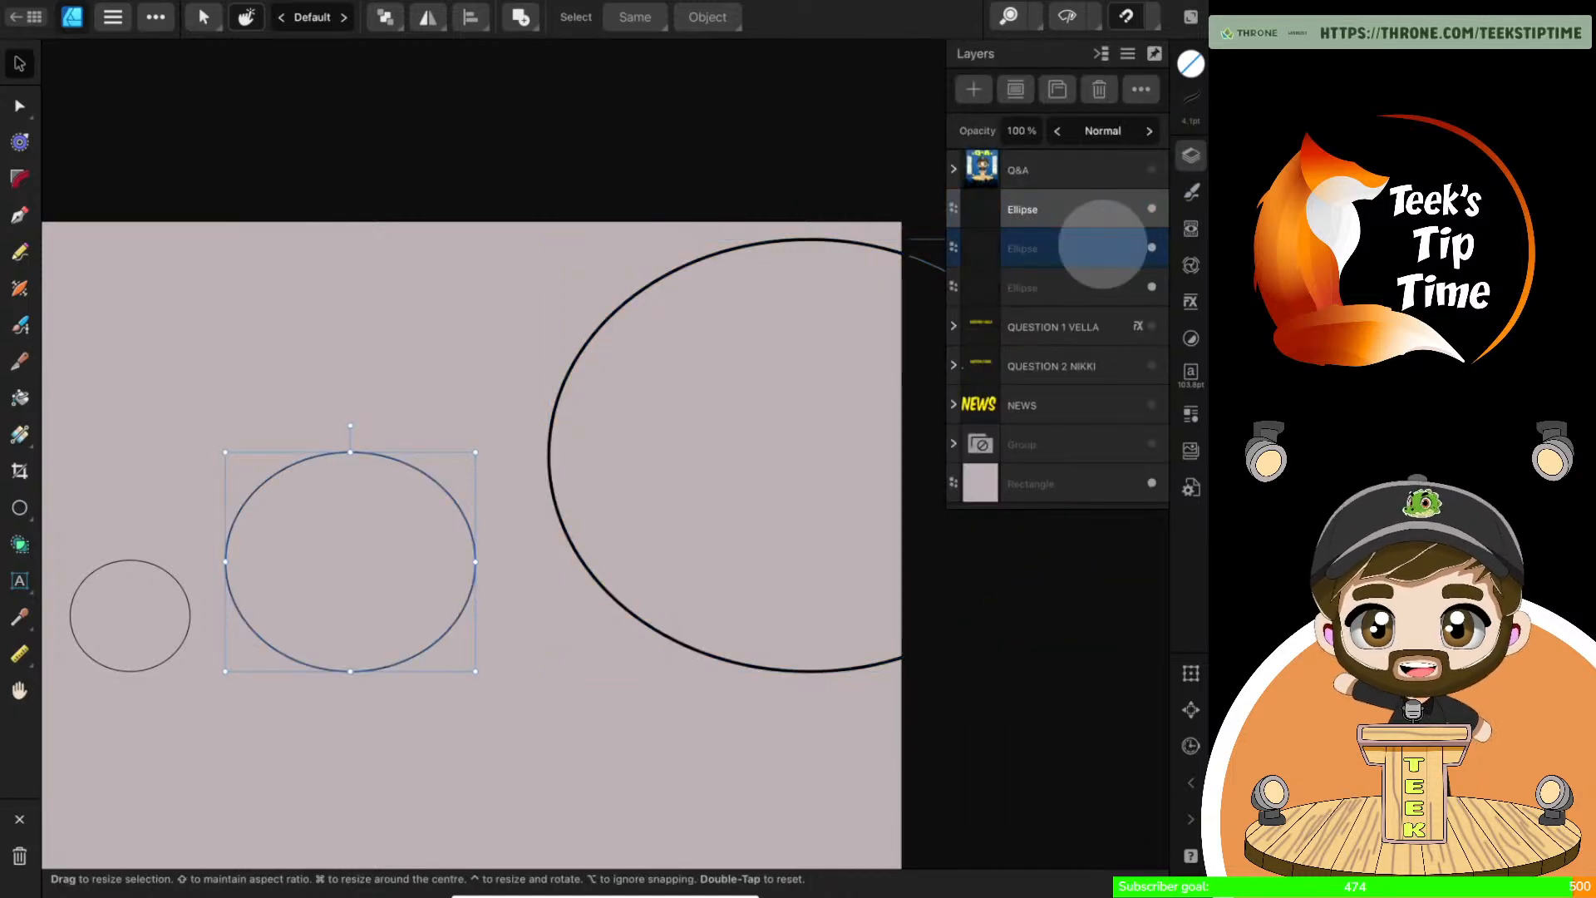
pyautogui.click(1090, 210)
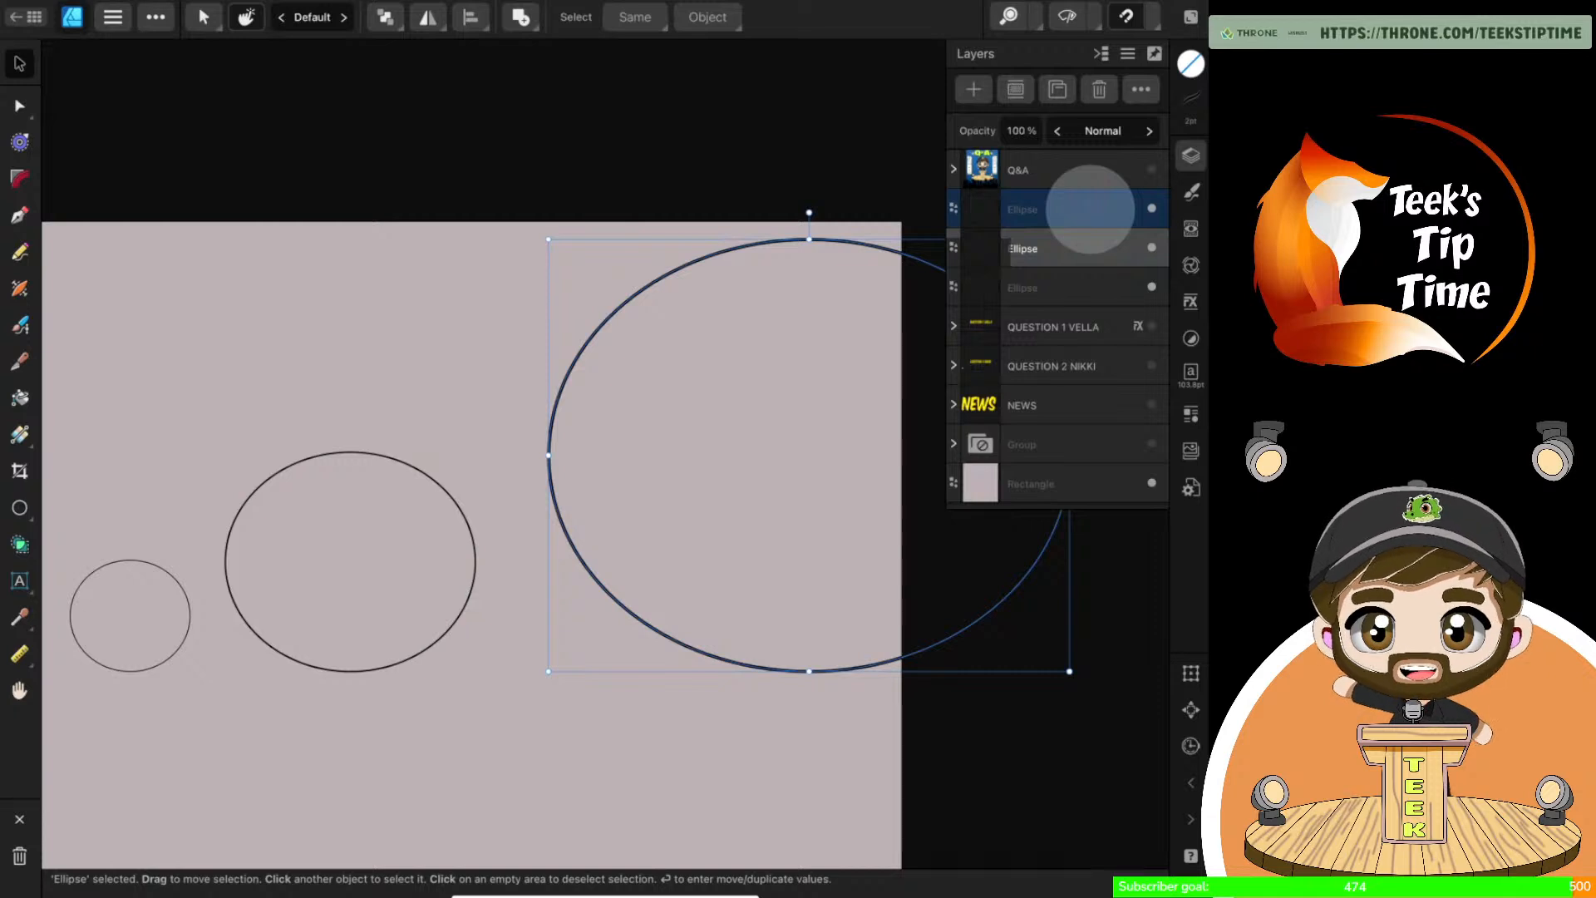
pyautogui.moveTo(1050, 246); pyautogui.dragTo(1108, 237)
pyautogui.click(1030, 288)
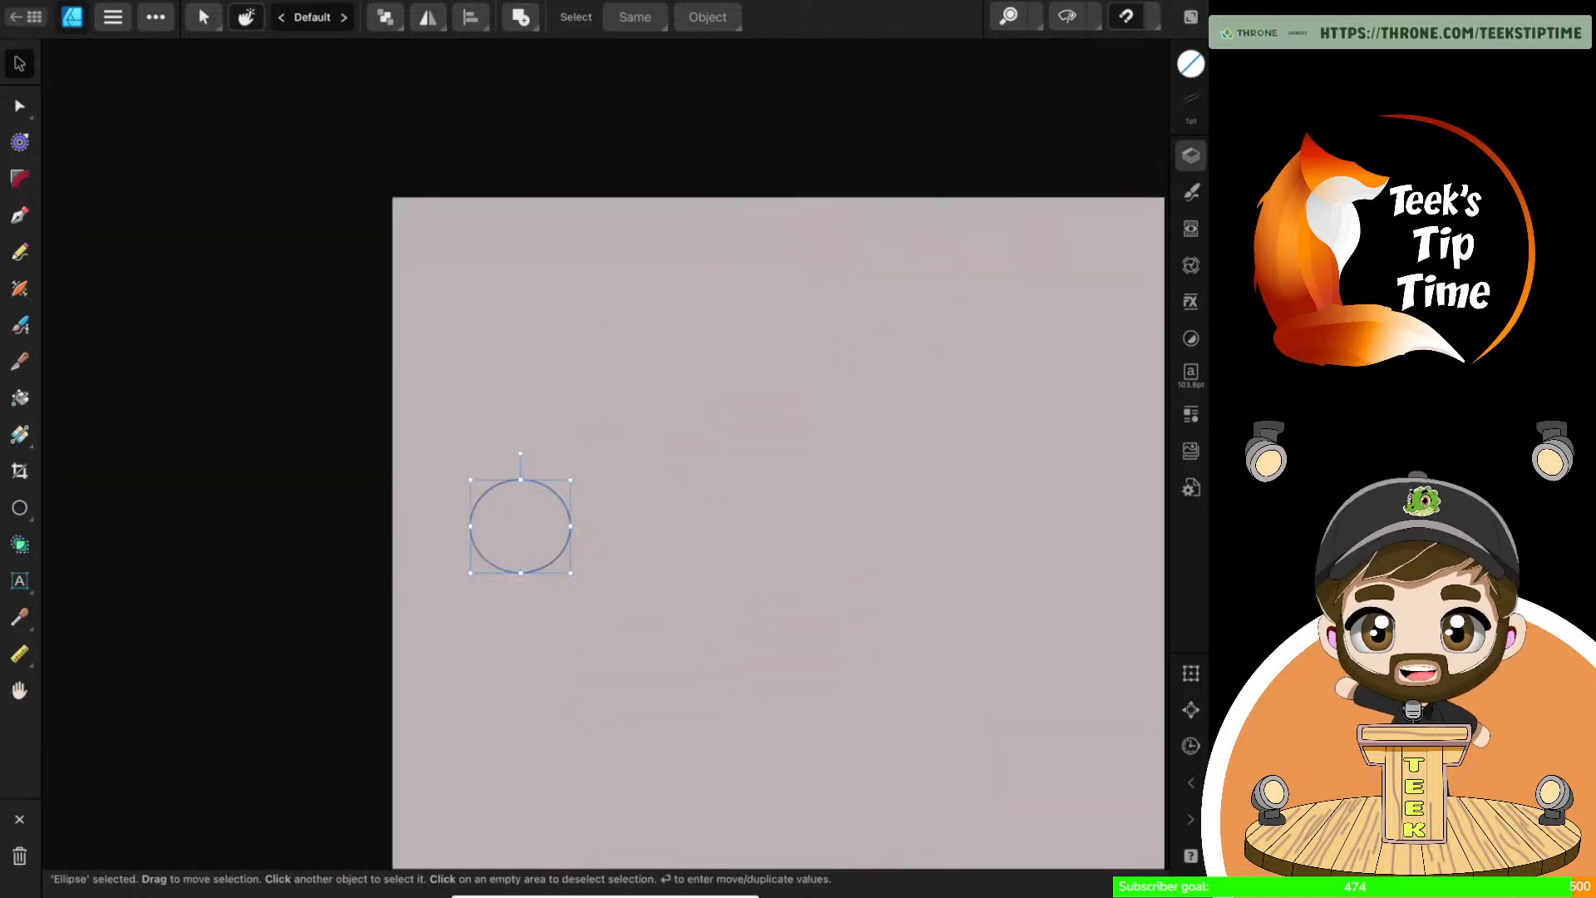
# Duplicate the original ellipse twice at the same size, spacing the copies evenly in a horizontal row across the page
pyautogui.click(155, 17)
pyautogui.click(238, 89)
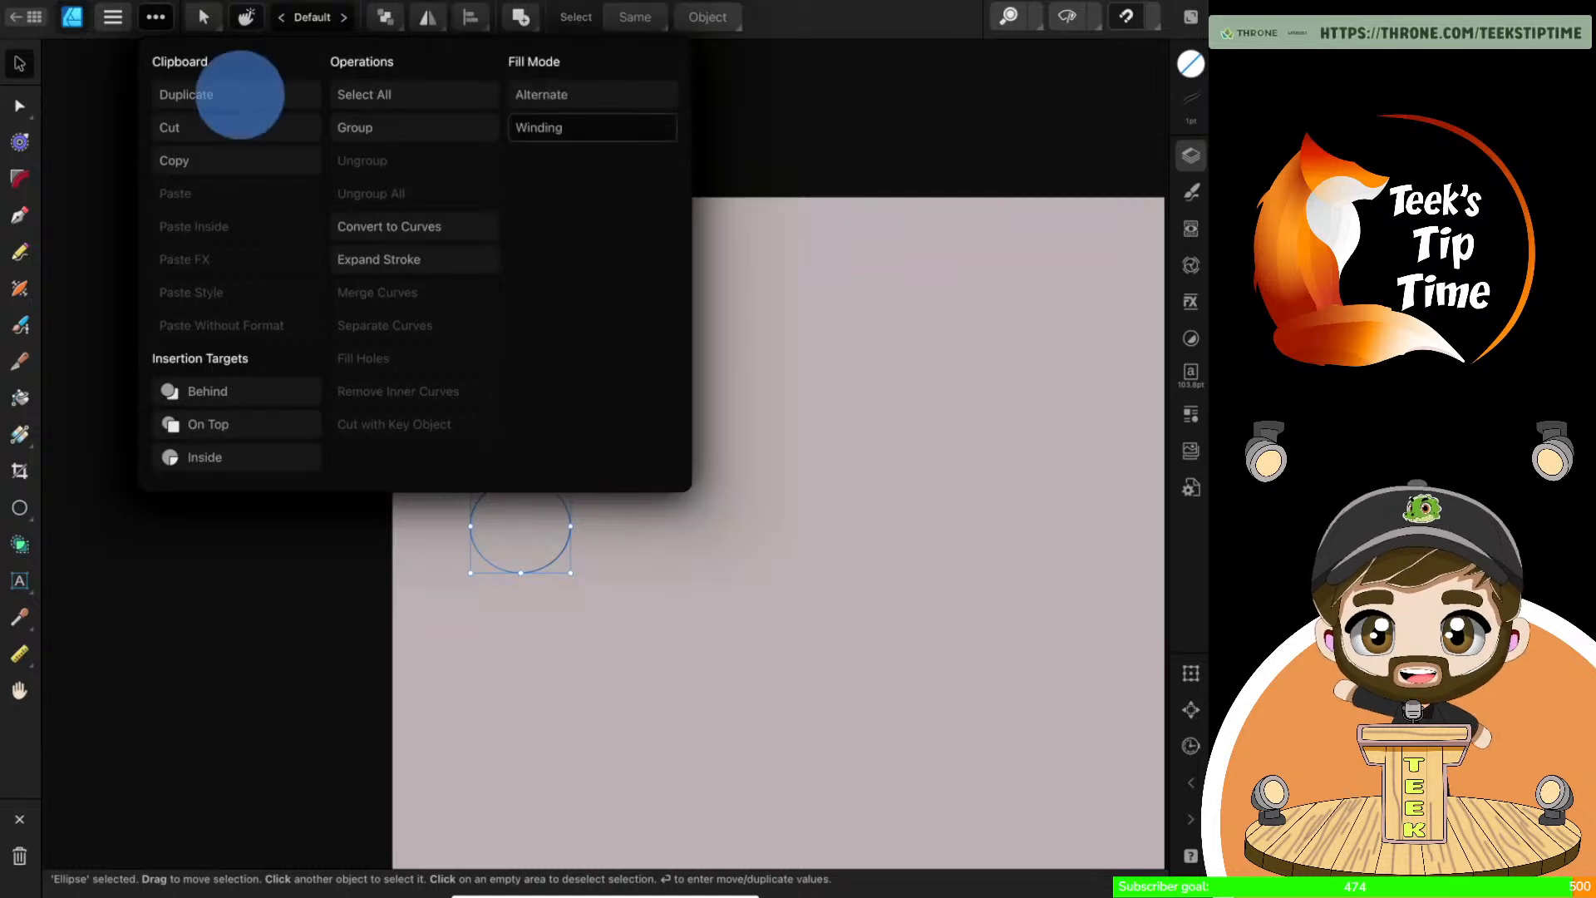
pyautogui.moveTo(521, 526); pyautogui.dragTo(779, 525)
pyautogui.scroll(-2, 930, 568)
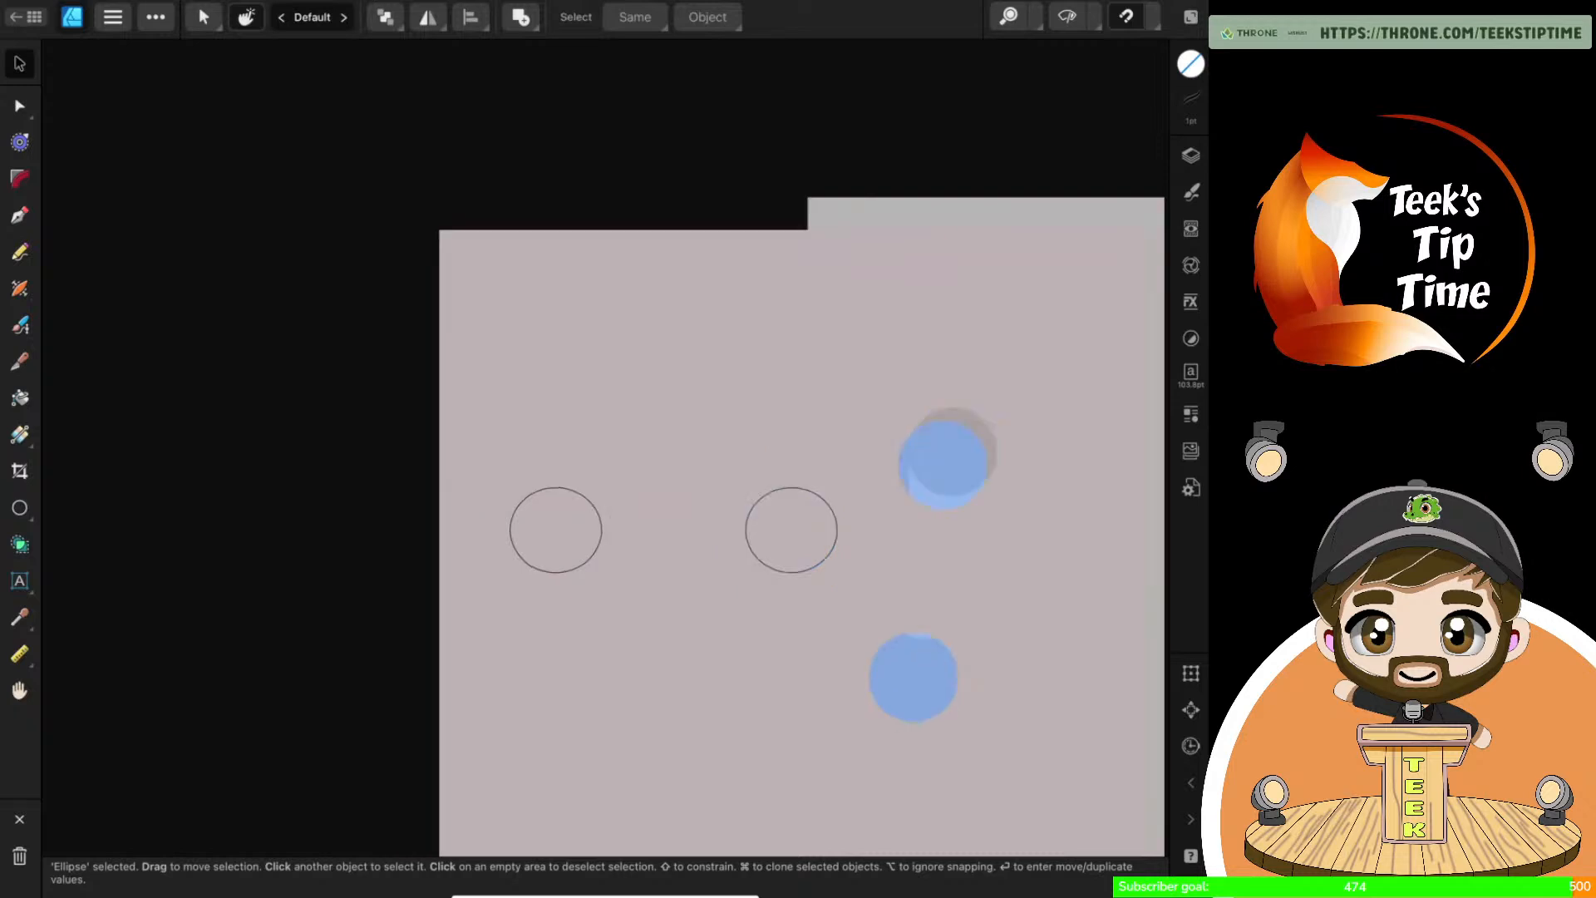
pyautogui.click(156, 17)
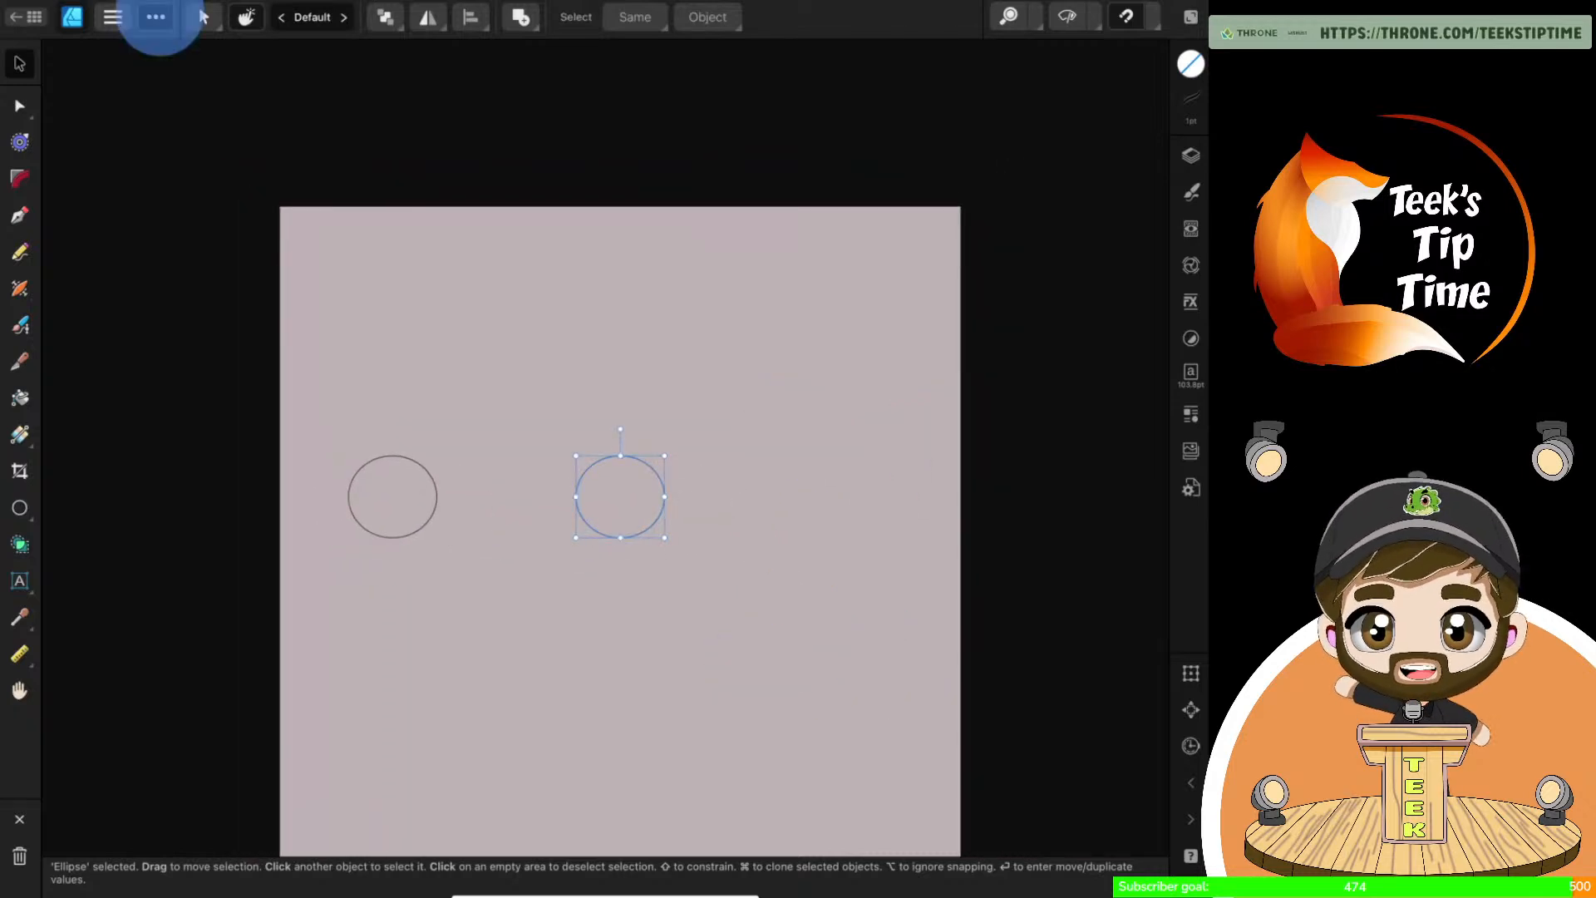
pyautogui.click(236, 94)
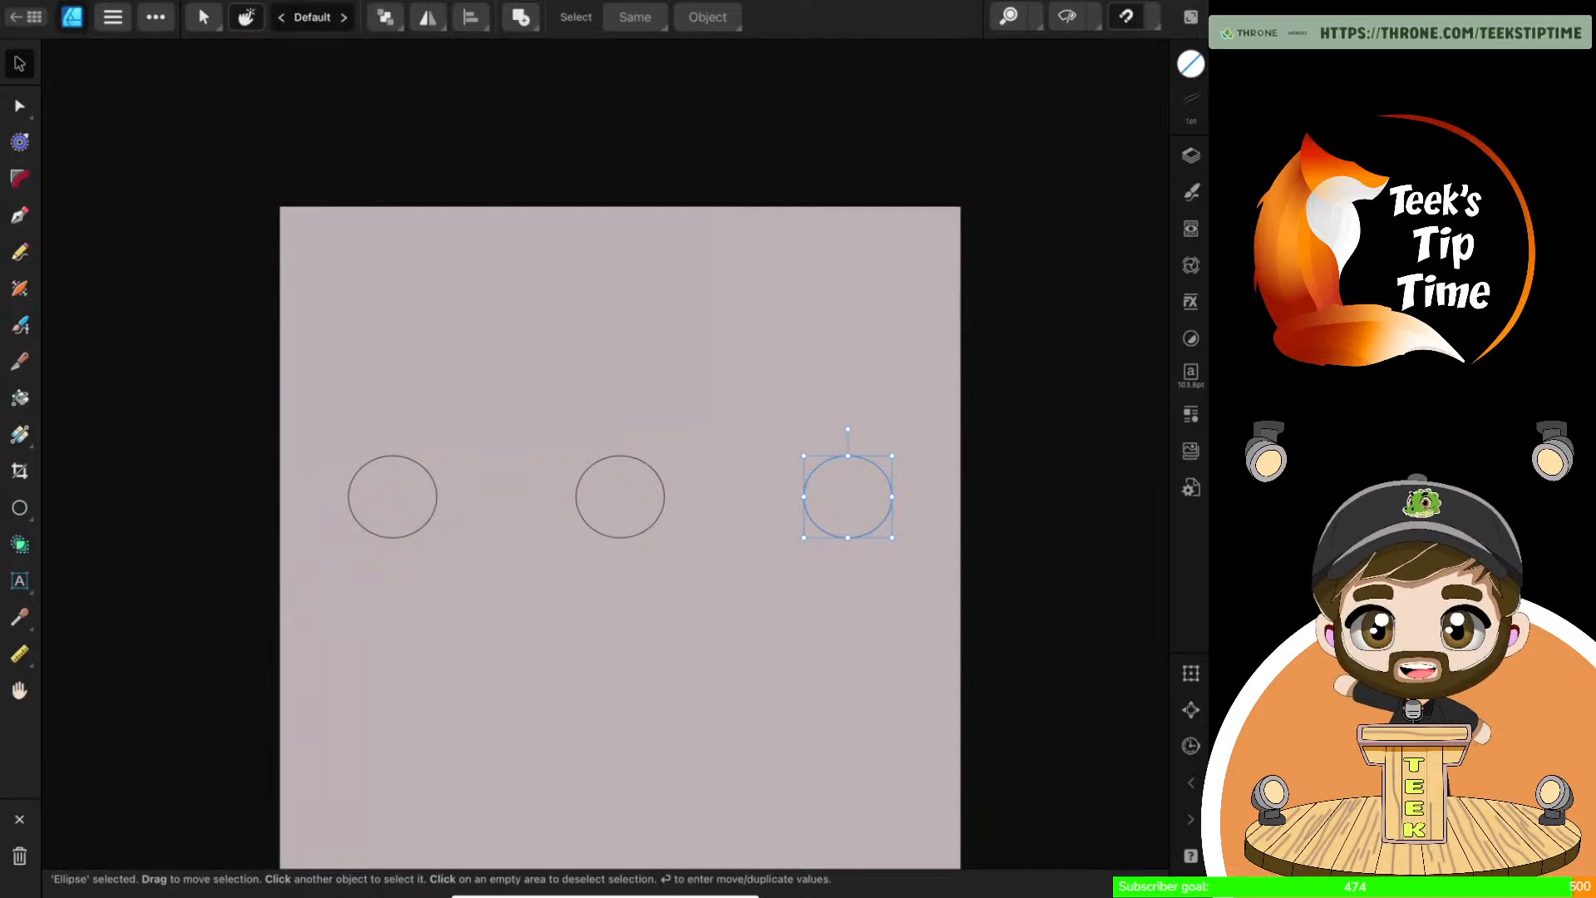
# Delete the two same-size copies and turn off Scale with Object for the remaining ellipse's stroke
pyautogui.click(1191, 155)
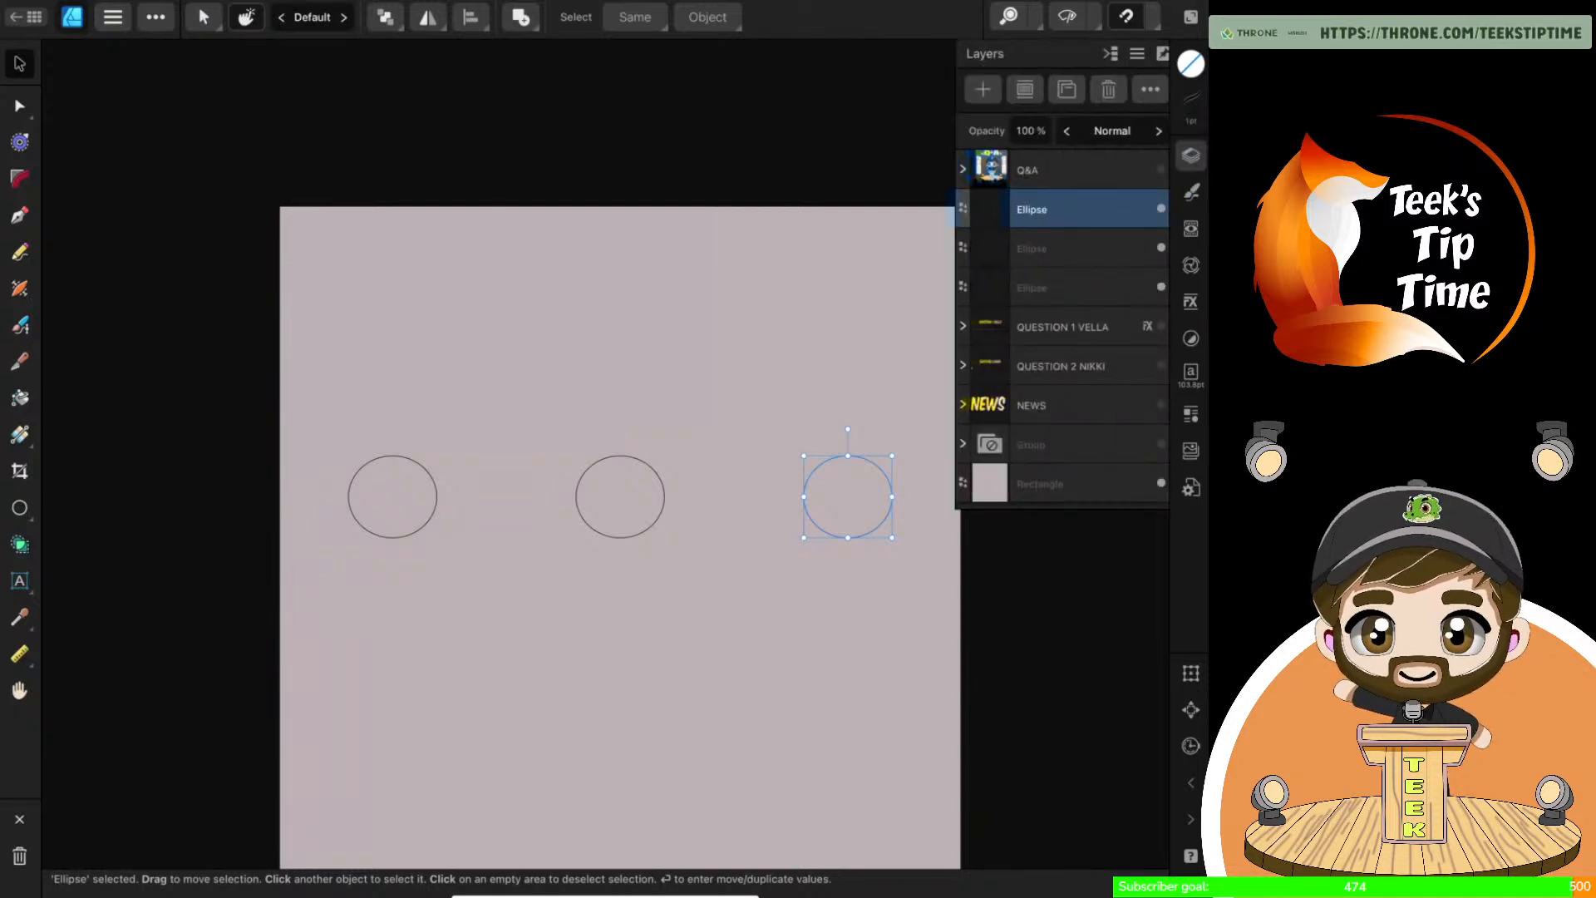
pyautogui.keyDown('shift'); pyautogui.click(1073, 249); pyautogui.keyUp('shift')
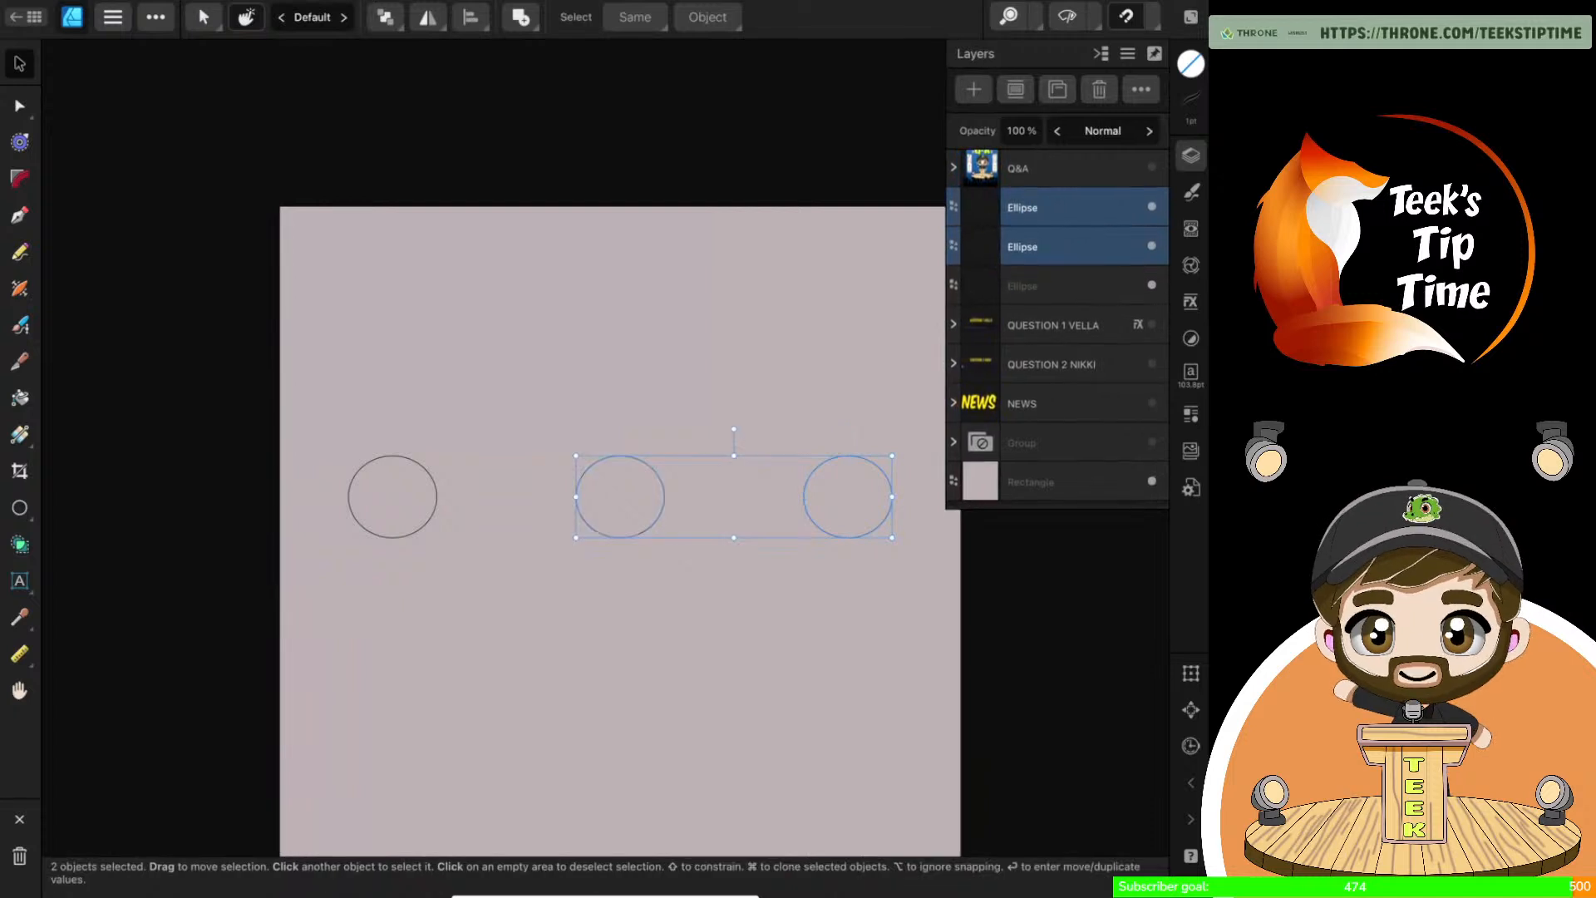
pyautogui.click(1101, 90)
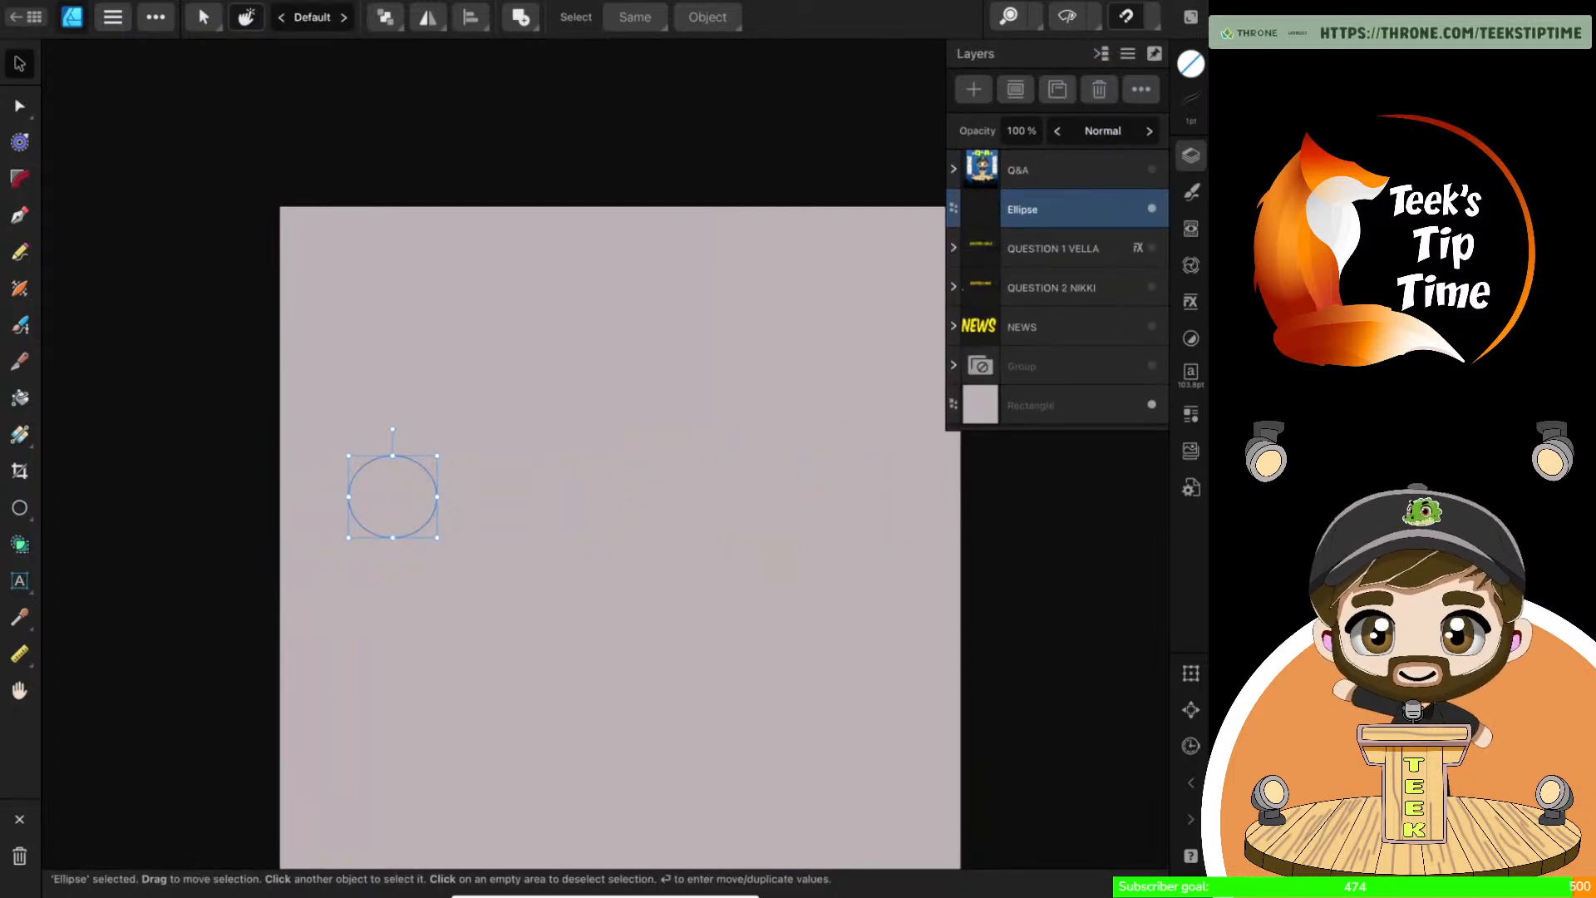
pyautogui.click(1187, 109)
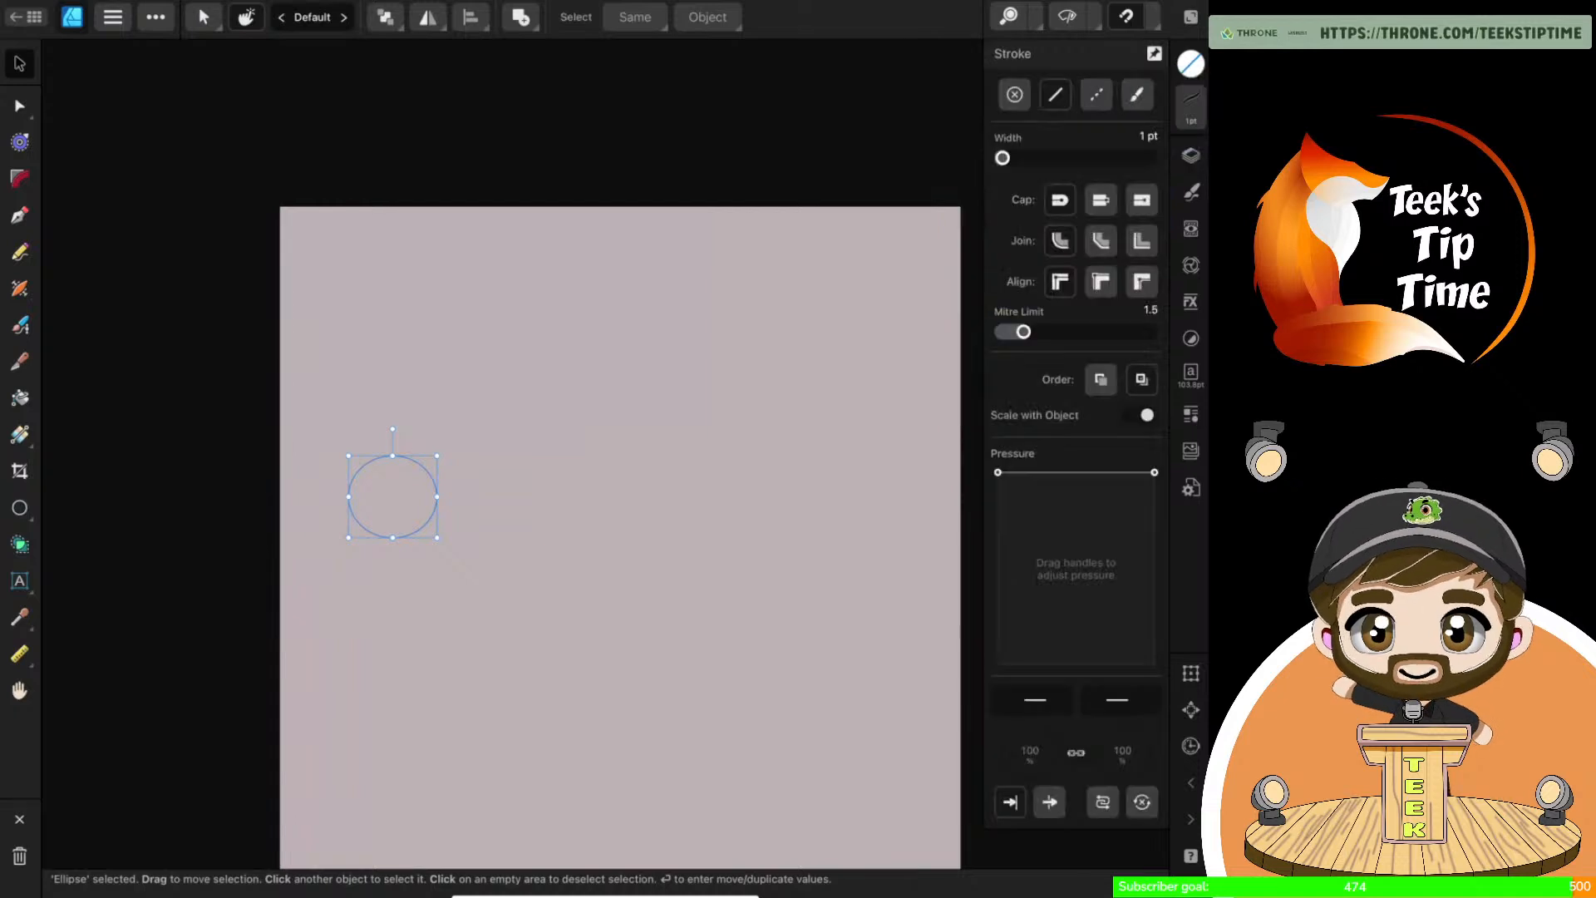
pyautogui.click(1190, 156)
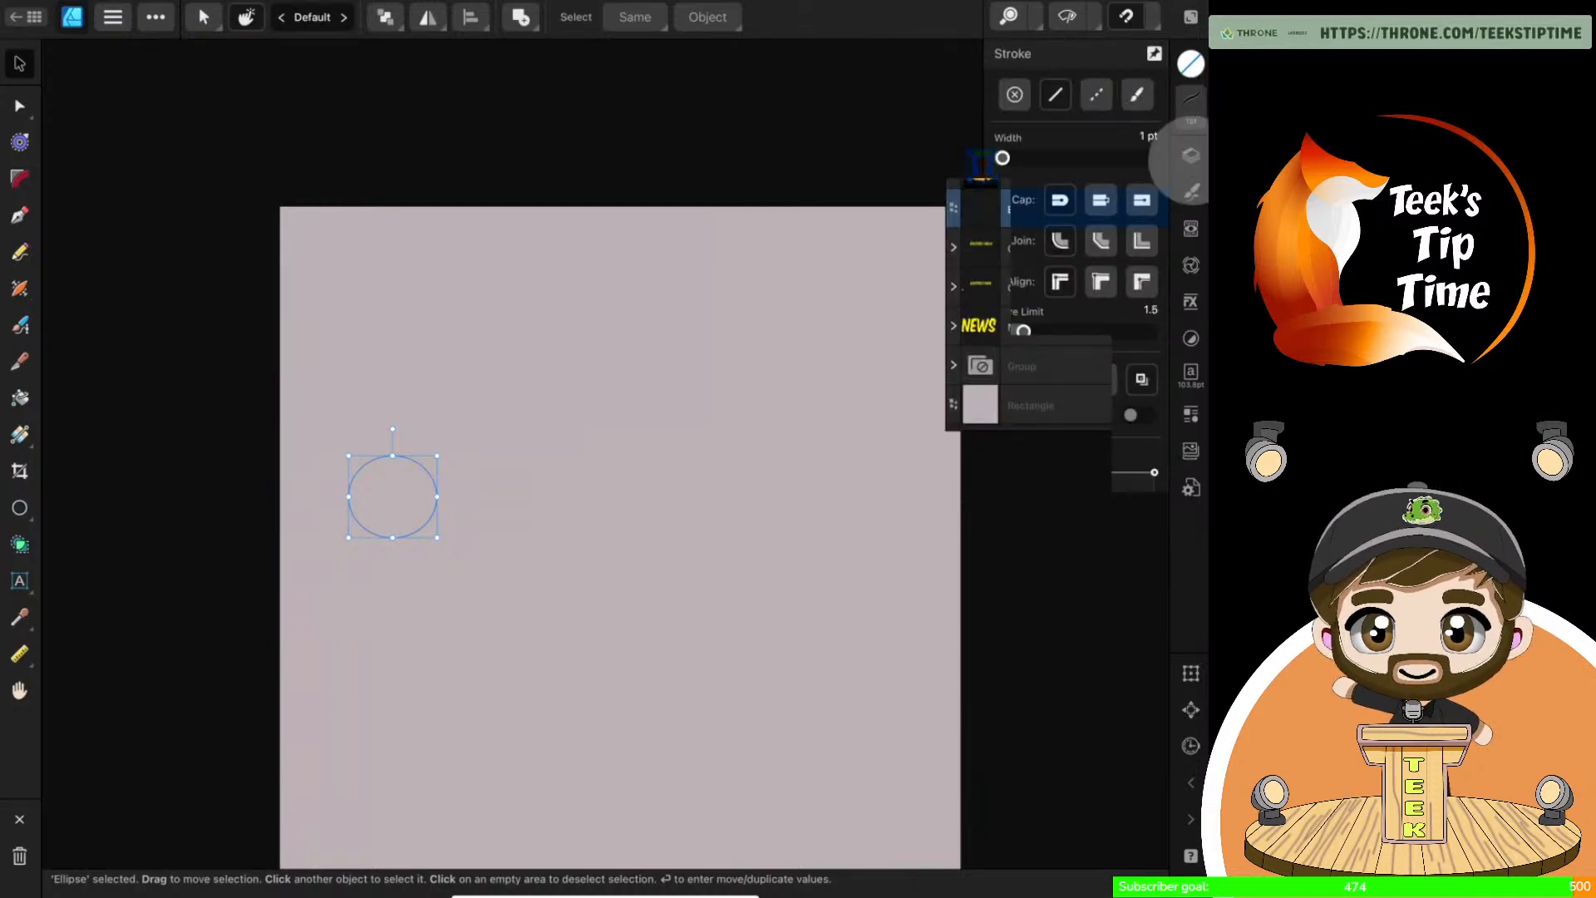
# Duplicate the small ellipse, move the copy beside it, and enlarge the copy to about twice the size
pyautogui.click(155, 16)
pyautogui.click(233, 96)
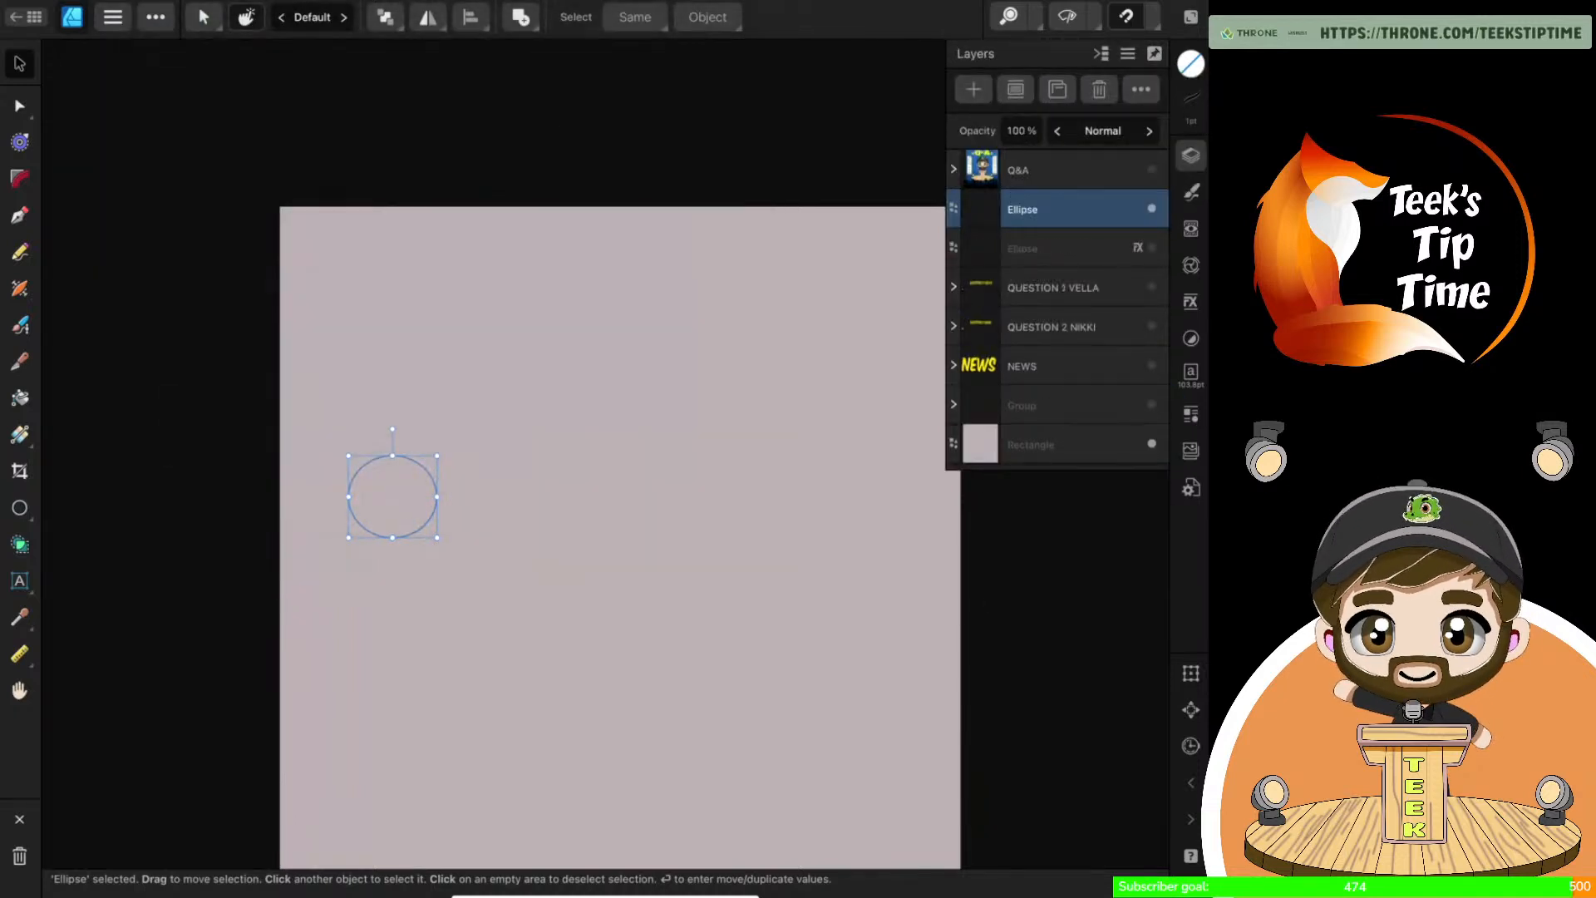
pyautogui.moveTo(392, 496); pyautogui.dragTo(676, 365)
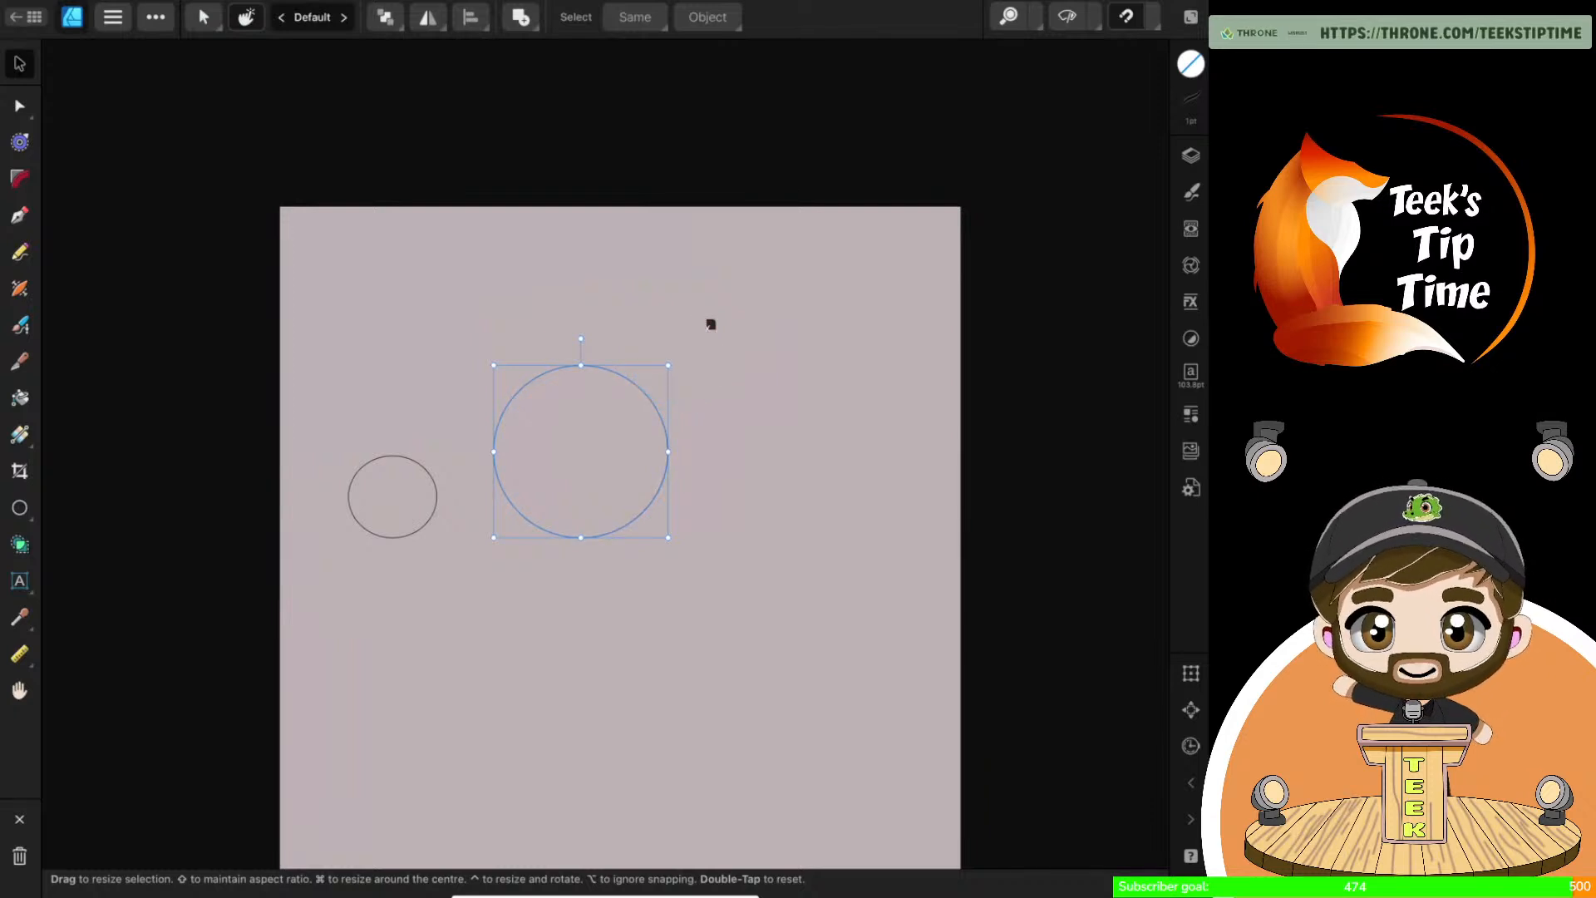
# Try duplicating the enlarged ellipse so the move and resize repeat, and undo that duplicate
pyautogui.click(156, 17)
pyautogui.click(191, 93)
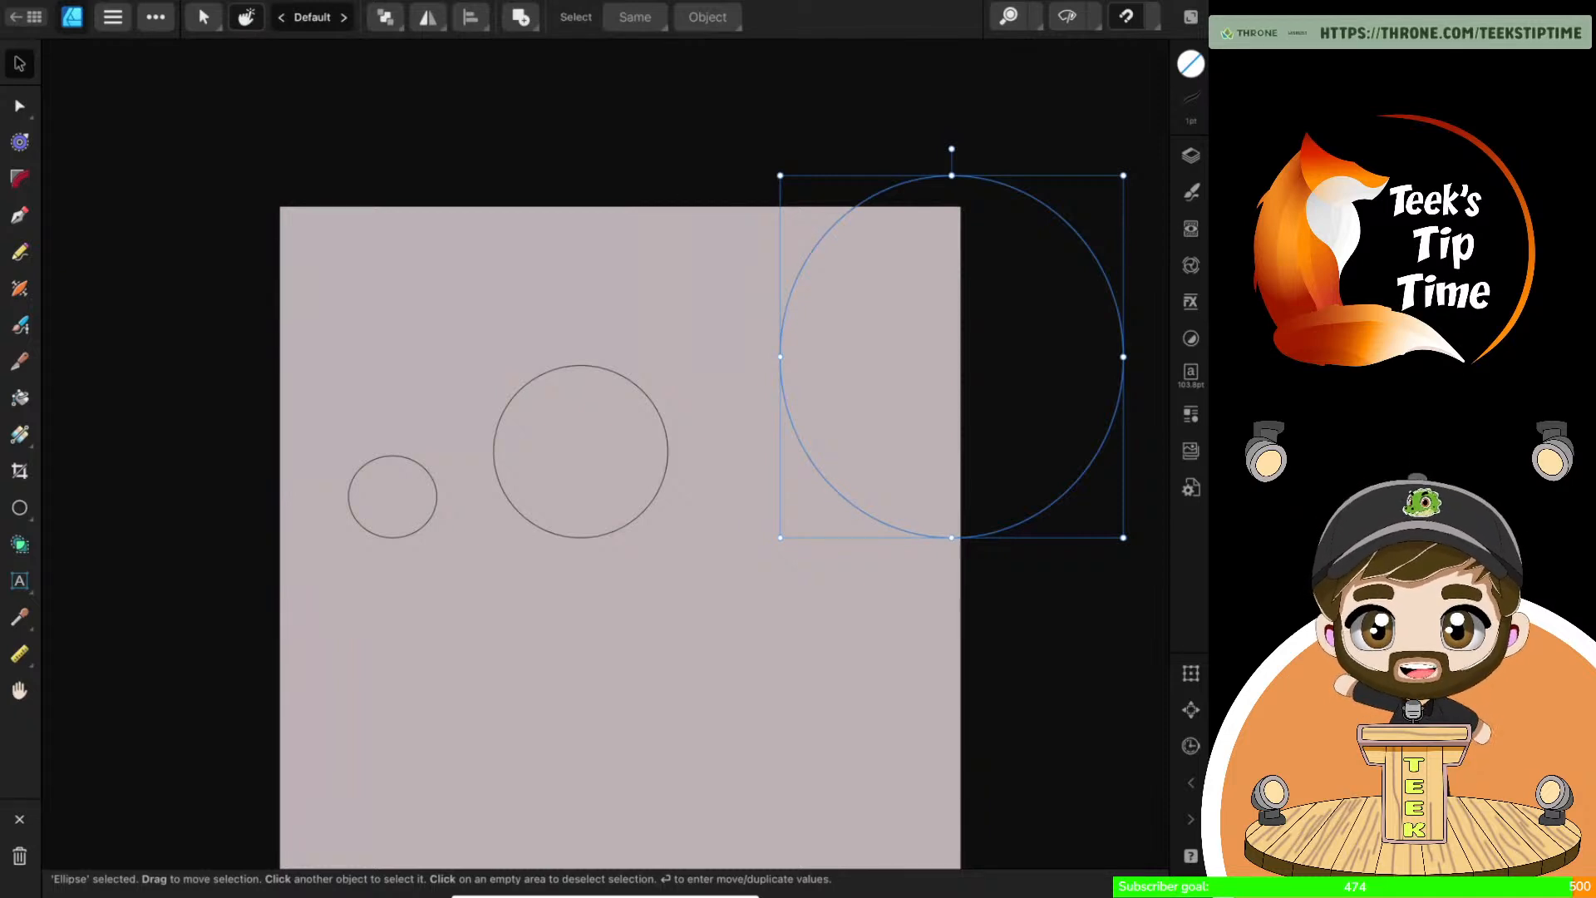
pyautogui.click(1190, 783)
# Reselect the enlarged ellipse to clear the repeating transform, duplicate it at the same size, and place the copy beside it
pyautogui.click(1191, 156)
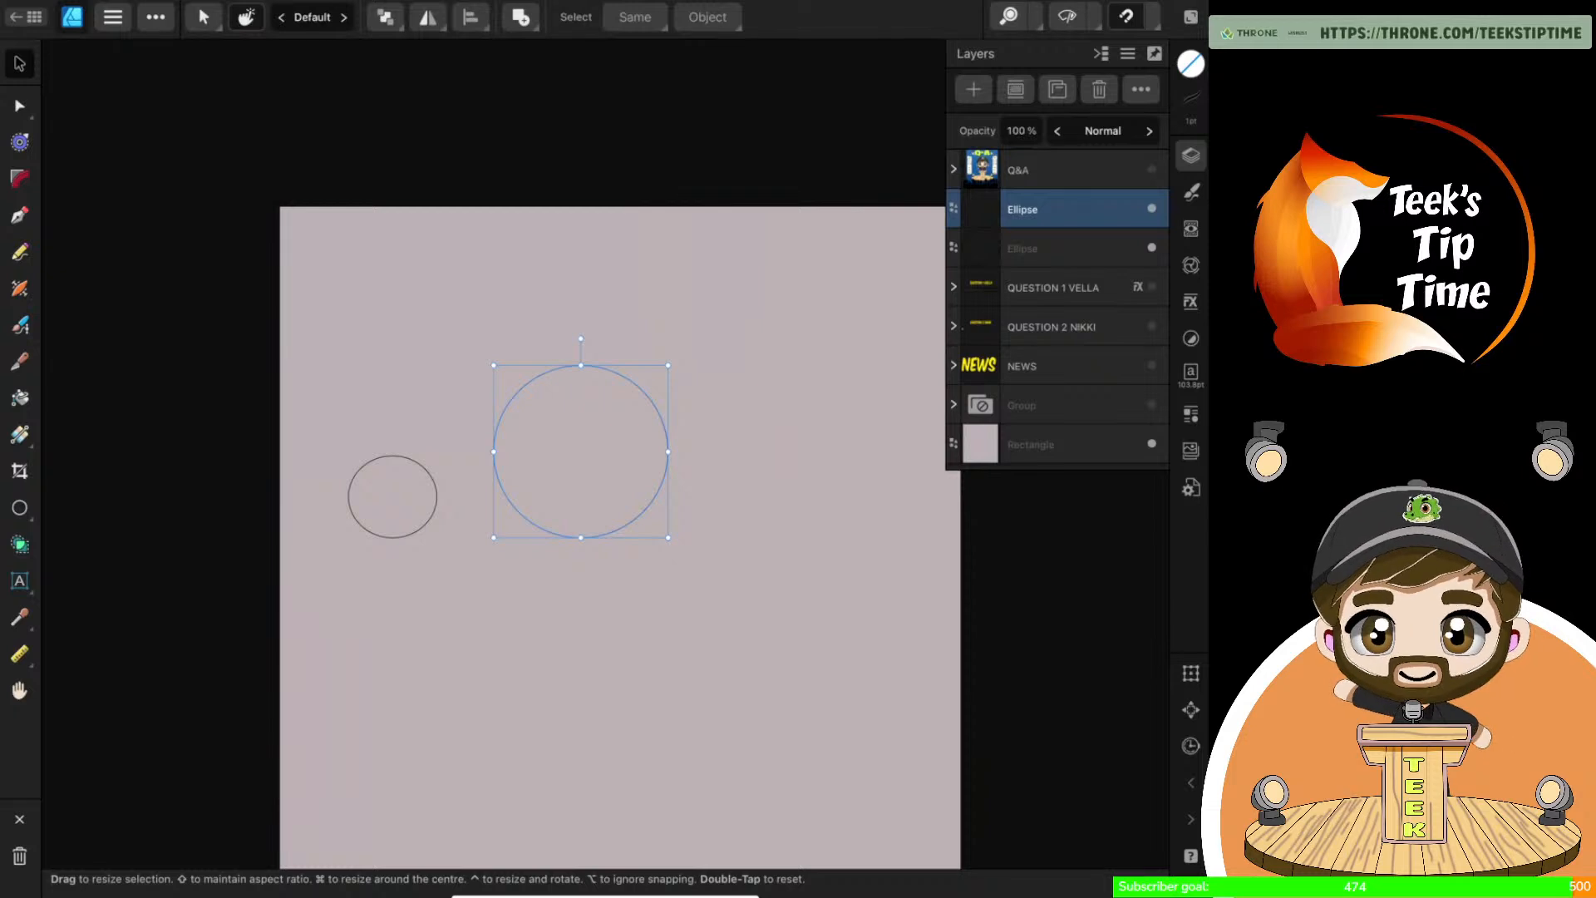
pyautogui.click(1093, 247)
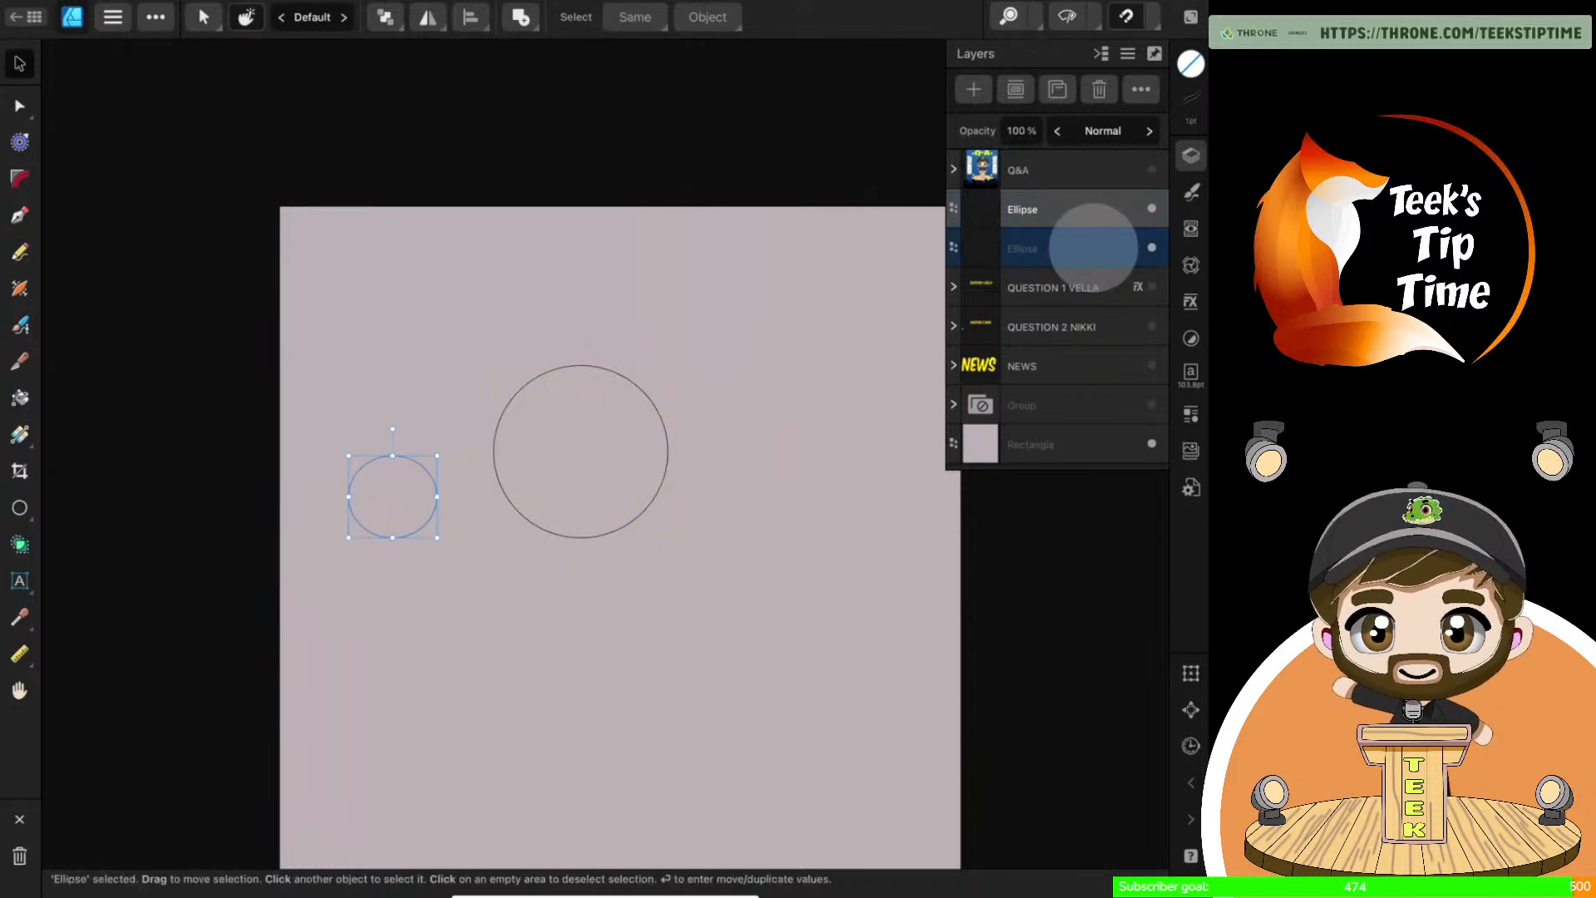
pyautogui.click(1092, 210)
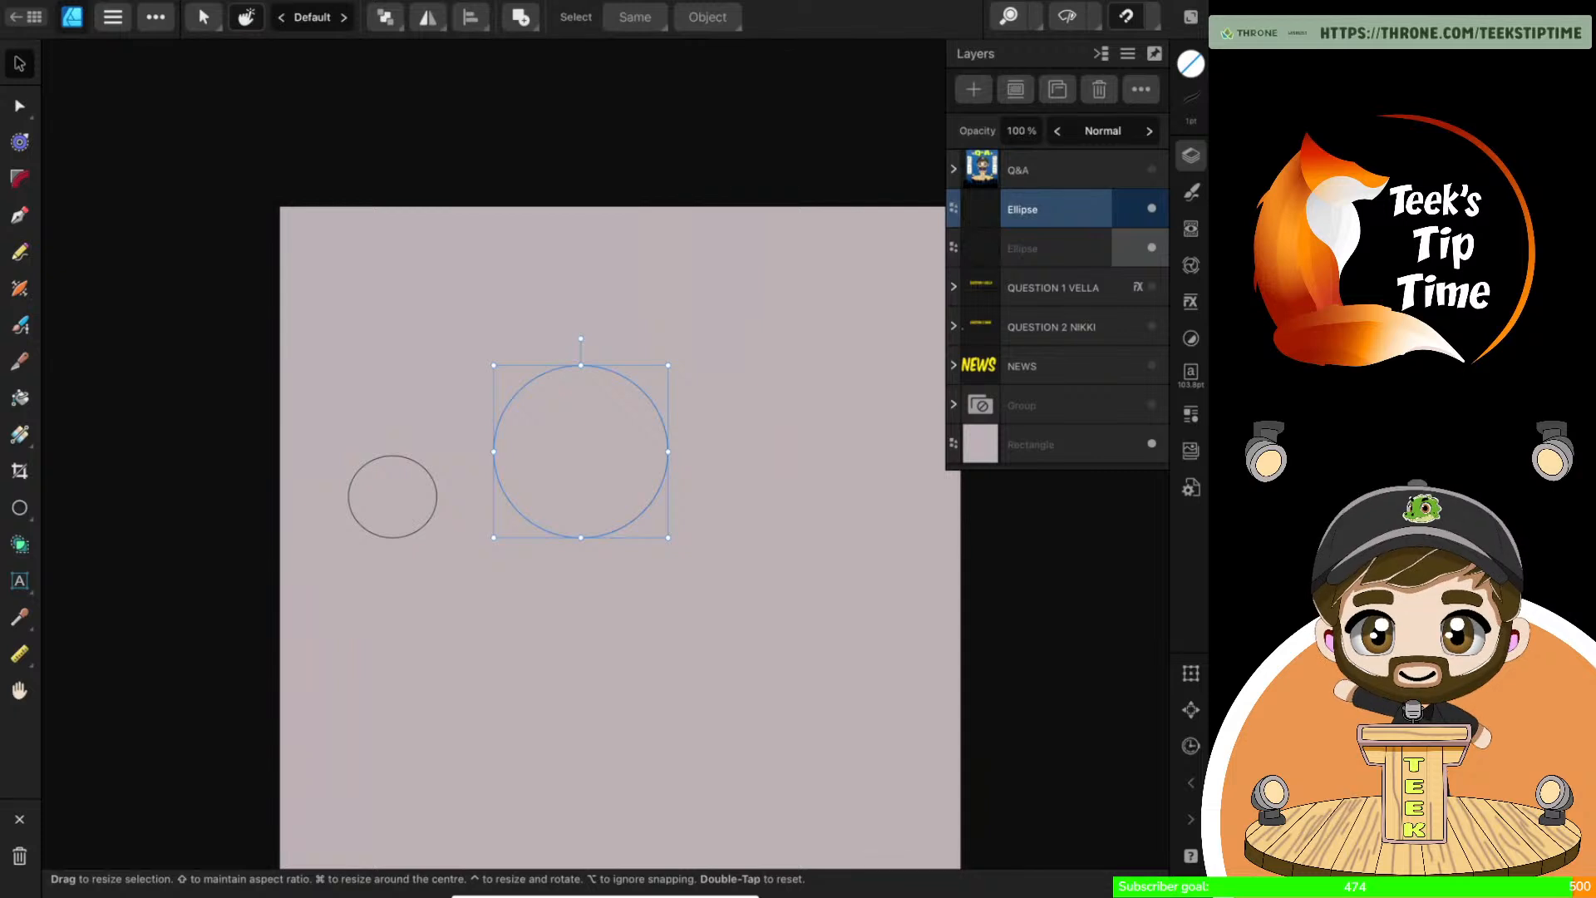
pyautogui.click(156, 17)
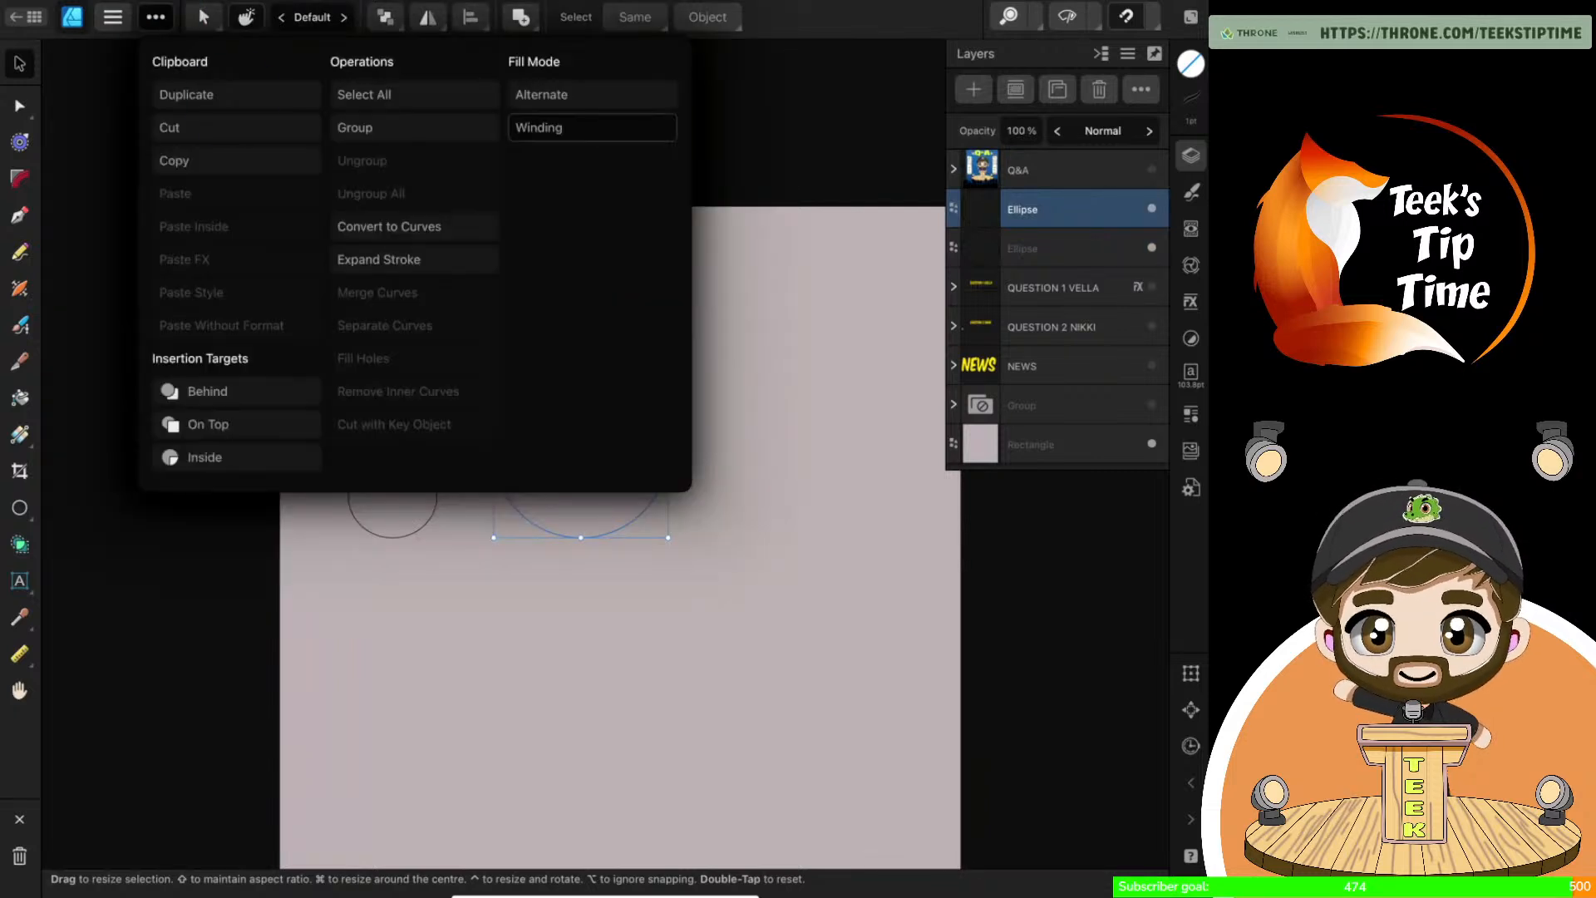
pyautogui.click(235, 94)
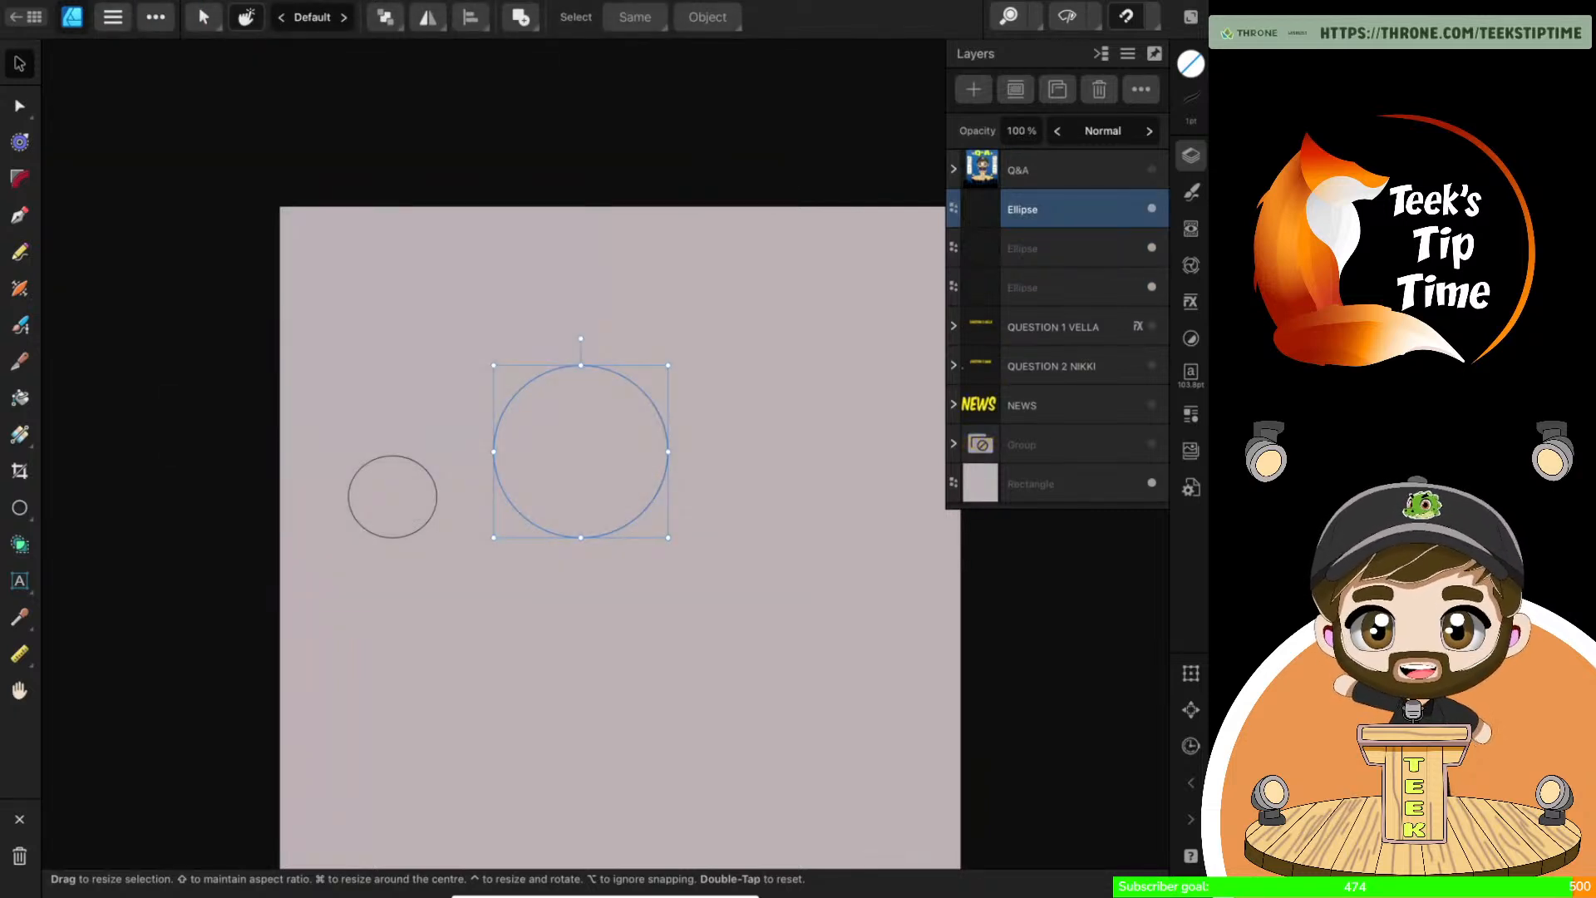
pyautogui.scroll(-2, 772, 557)
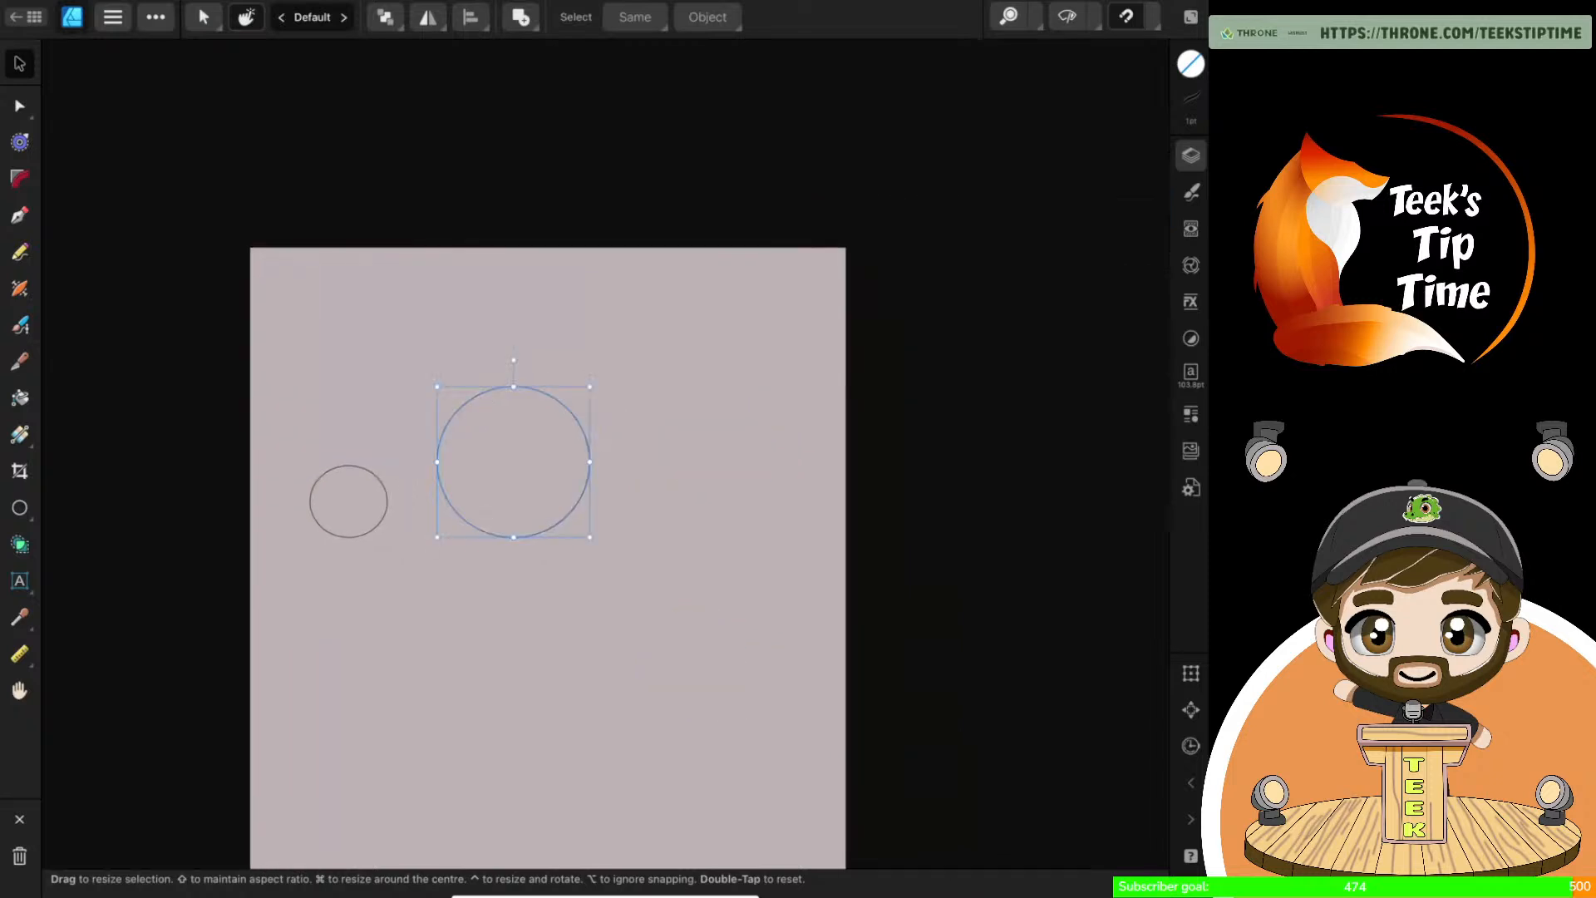
pyautogui.moveTo(509, 479); pyautogui.dragTo(672, 483)
# Compare the outlines of the small ellipse and the two large ellipses at different magnifications
pyautogui.scroll(5, 817, 496)
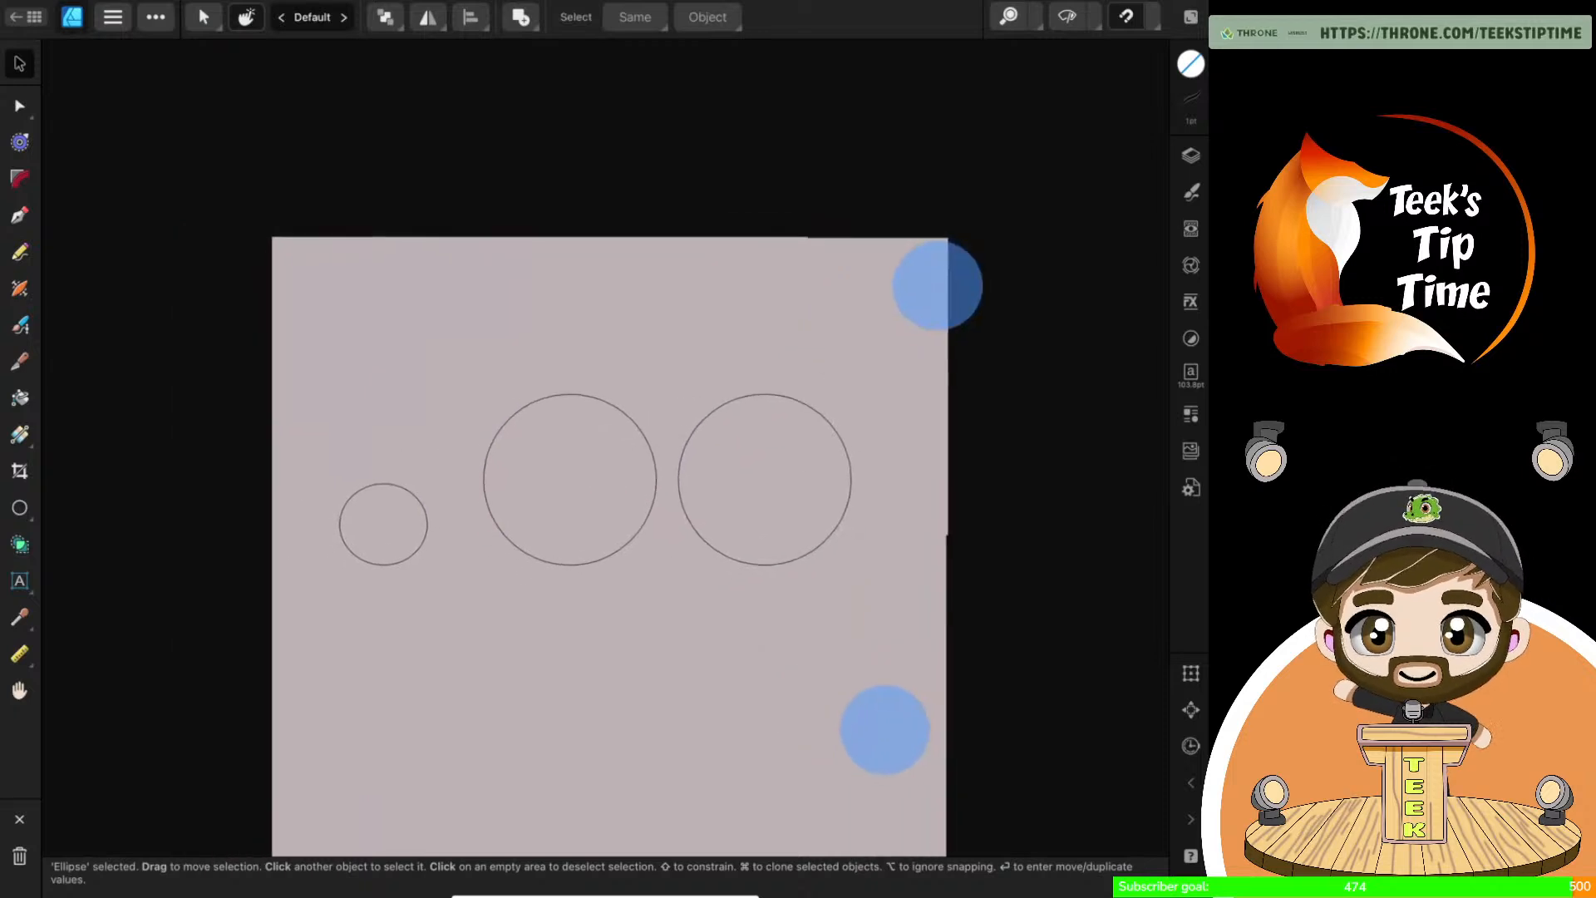
pyautogui.scroll(-5, 929, 488)
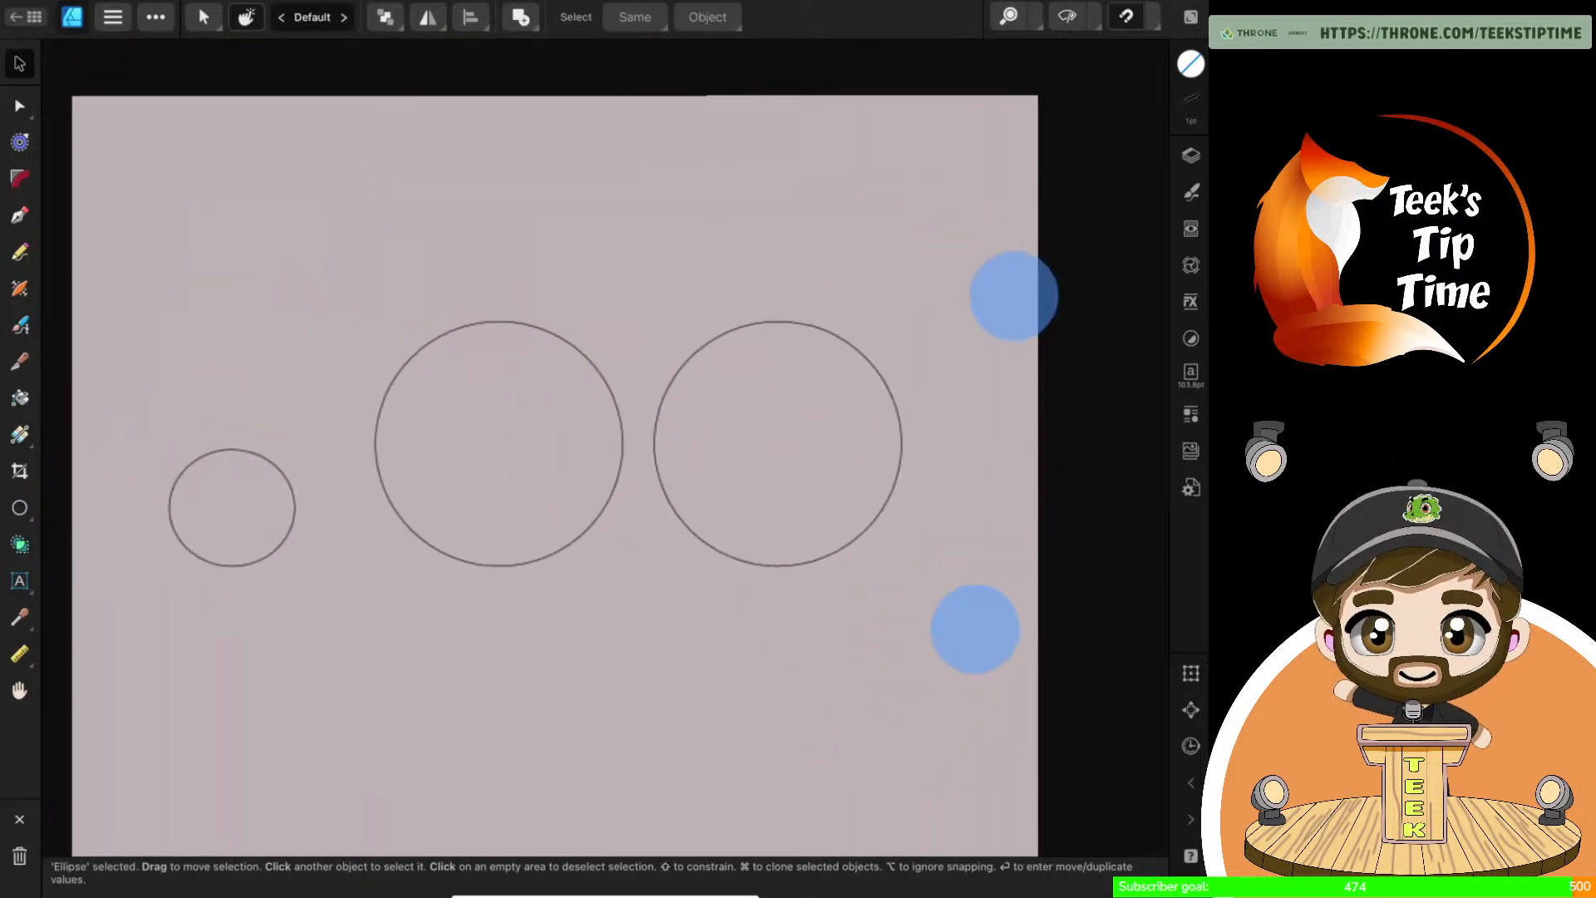
pyautogui.scroll(1, 995, 461)
pyautogui.scroll(-4, 991, 474)
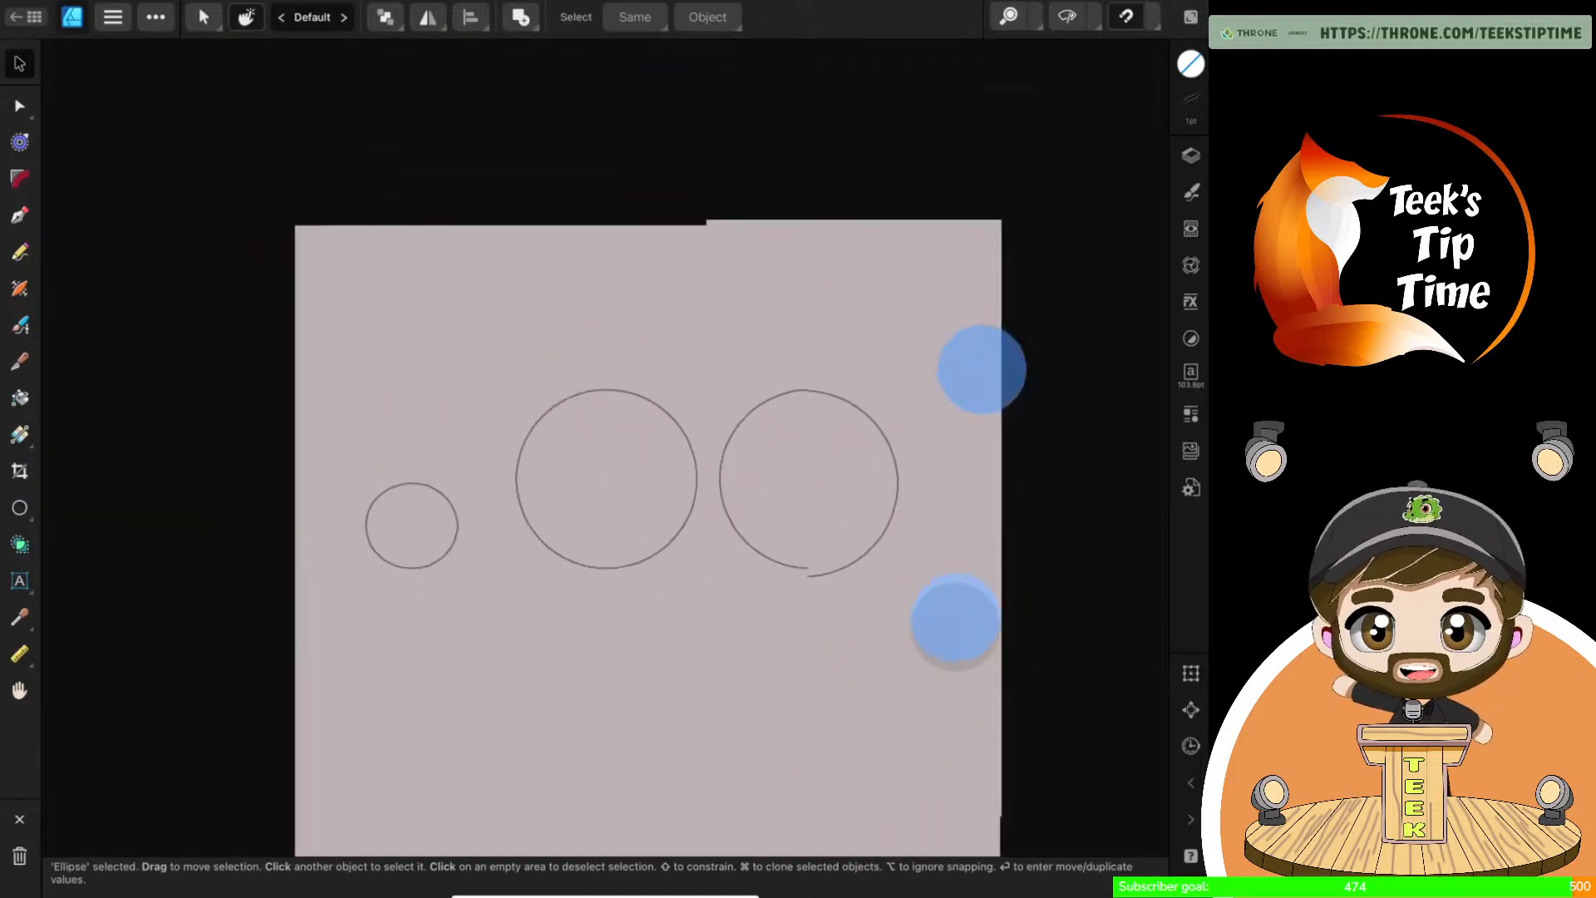
pyautogui.scroll(3, 968, 495)
pyautogui.scroll(-2, 944, 431)
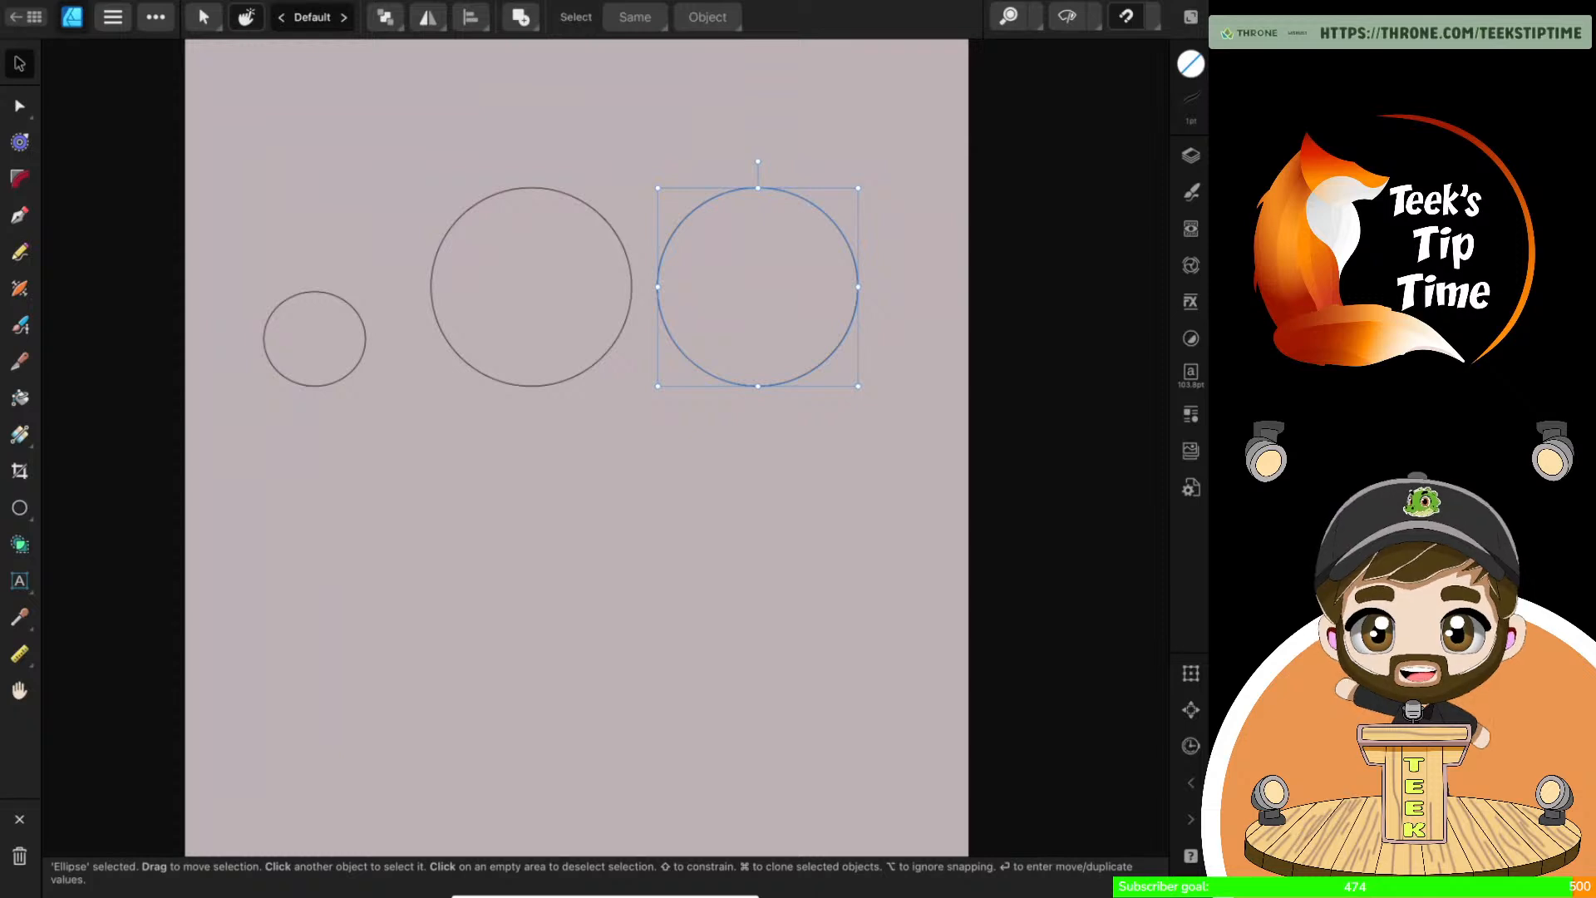
pyautogui.scroll(-2, 934, 435)
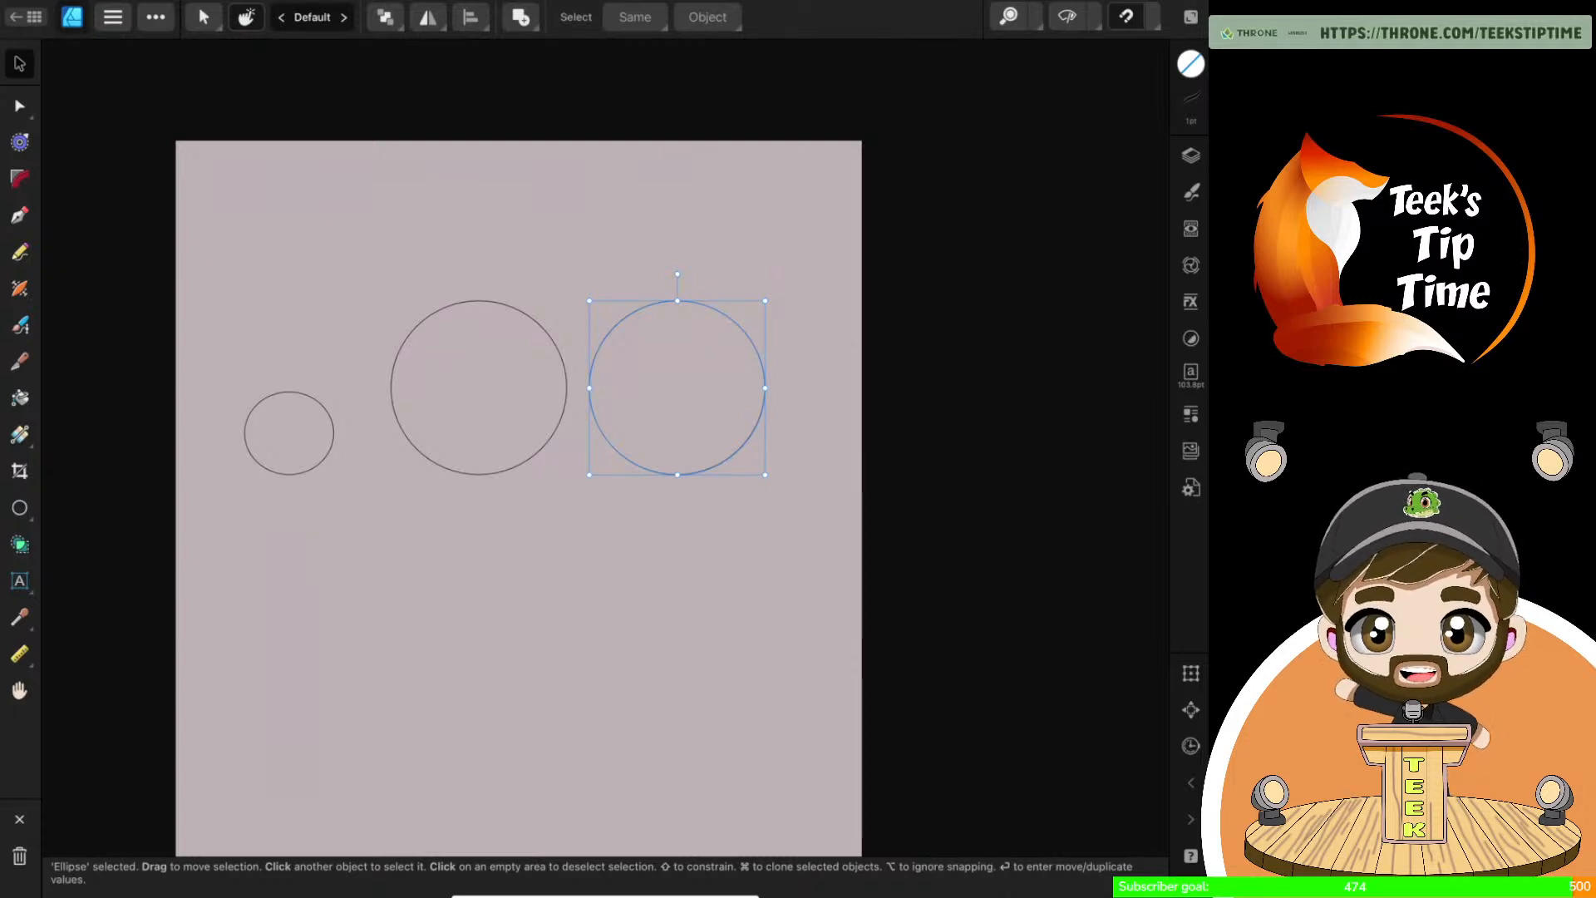
# Reselect the second large ellipse to clear the repeating transform, duplicate it, and place the copy directly below it
pyautogui.click(1190, 155)
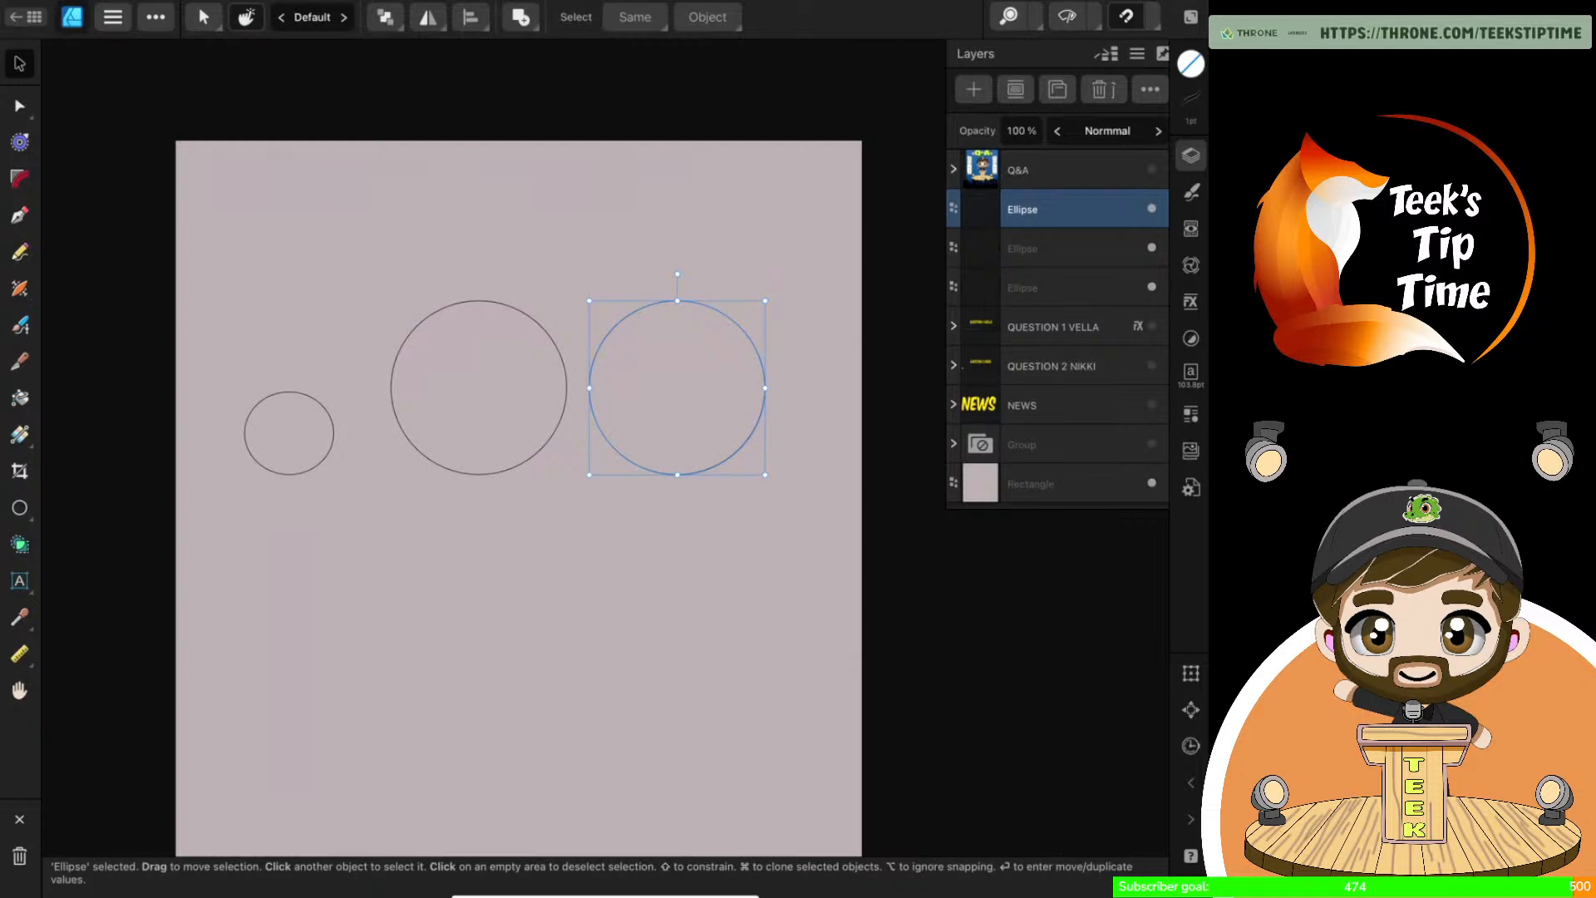
pyautogui.click(1084, 247)
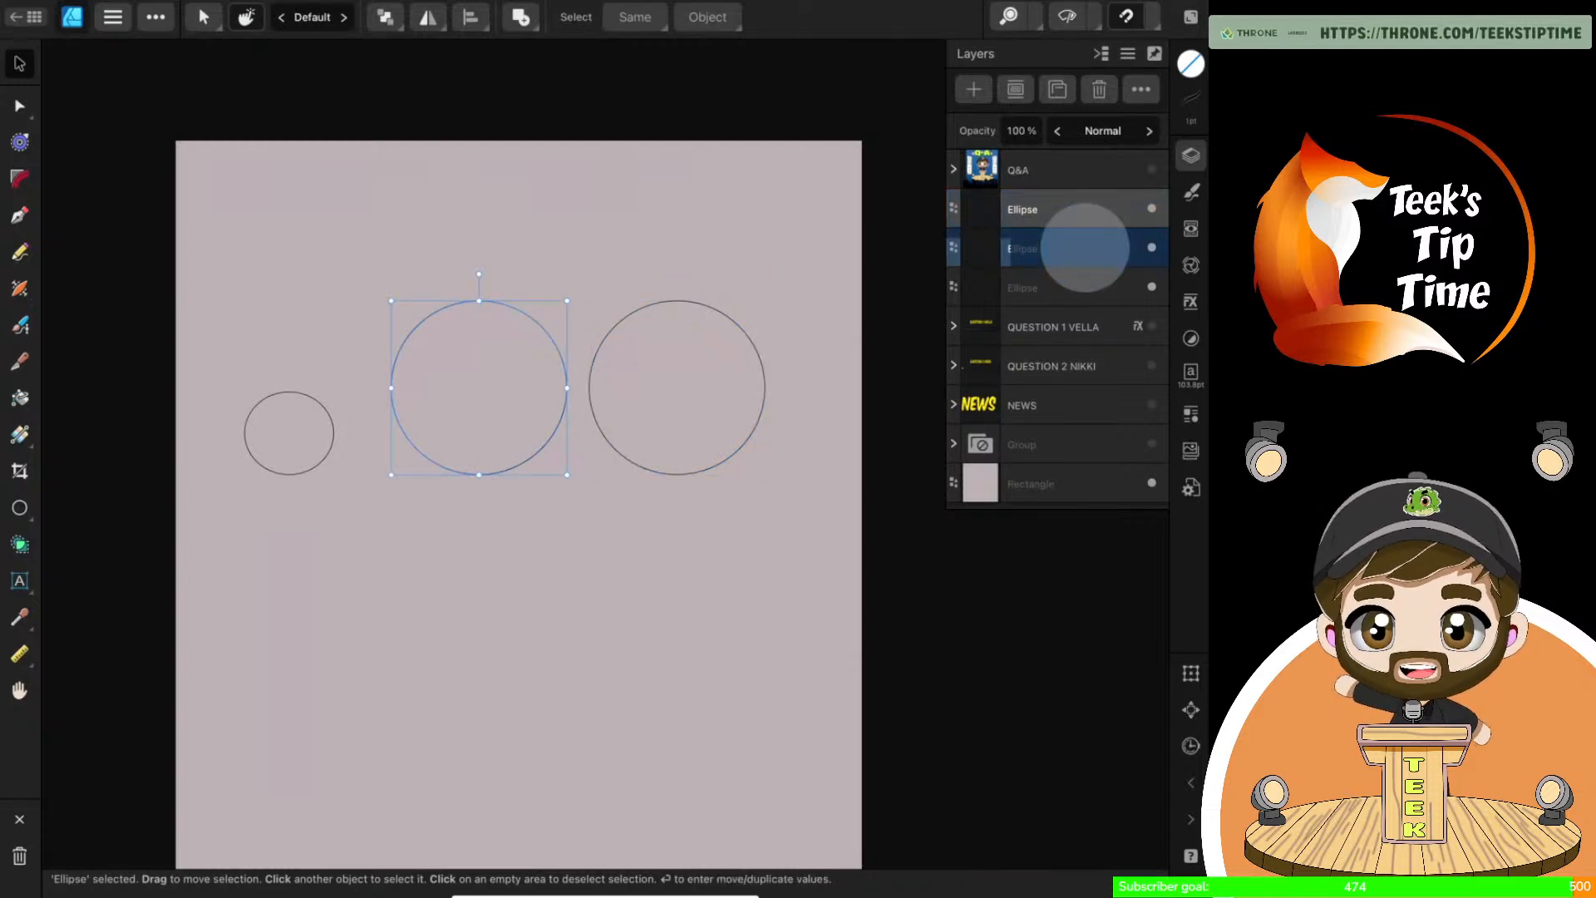
pyautogui.click(1075, 208)
pyautogui.click(155, 16)
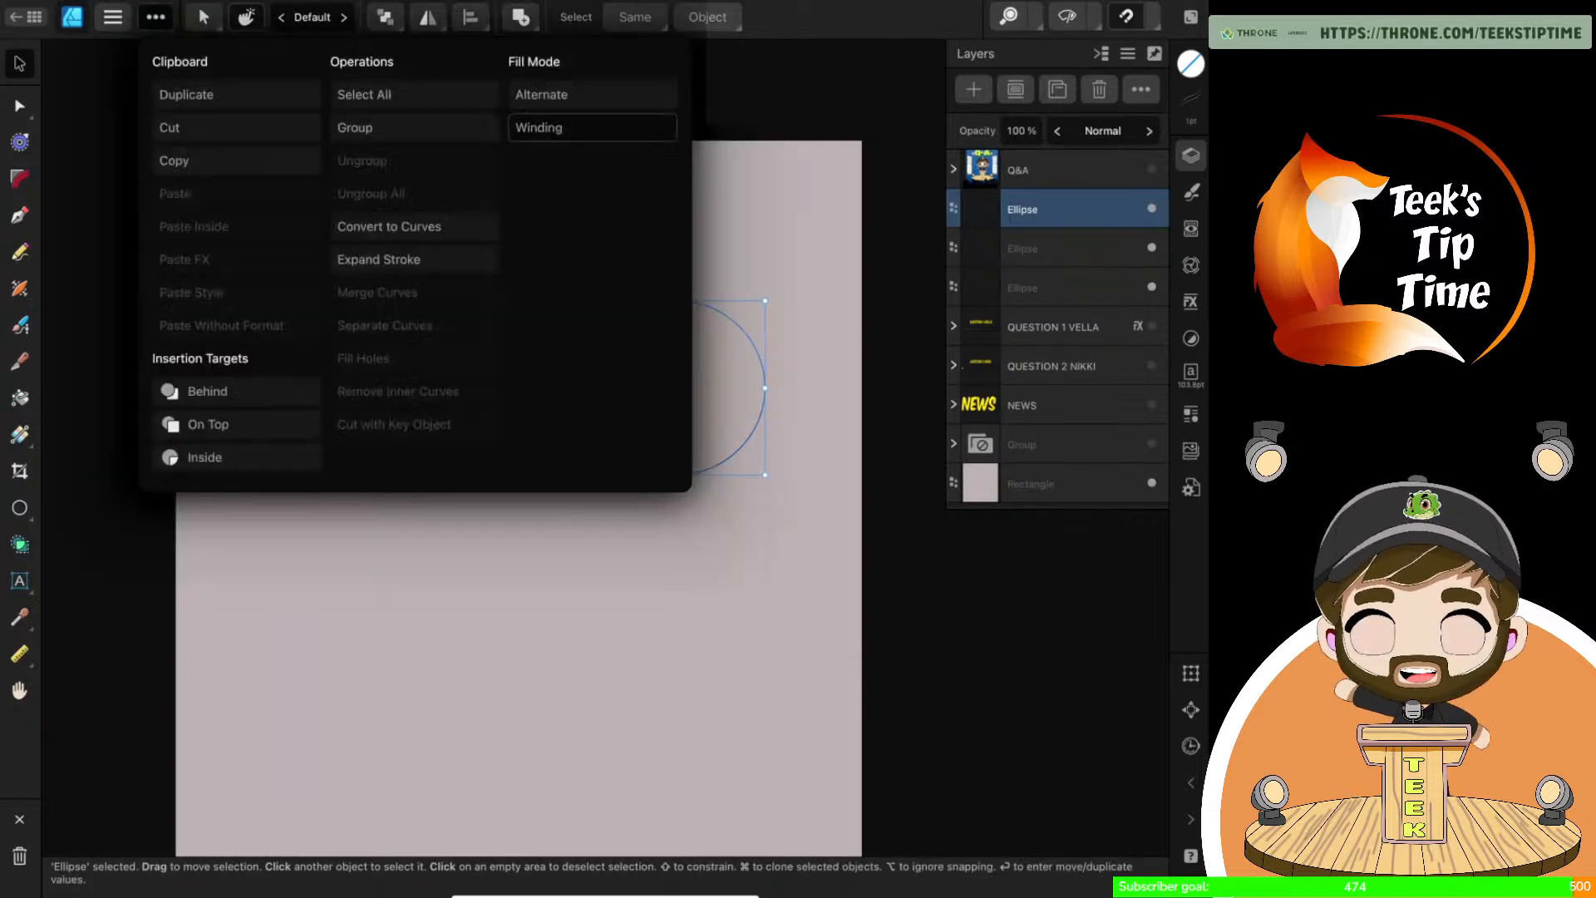
pyautogui.click(220, 160)
pyautogui.click(155, 16)
pyautogui.click(220, 193)
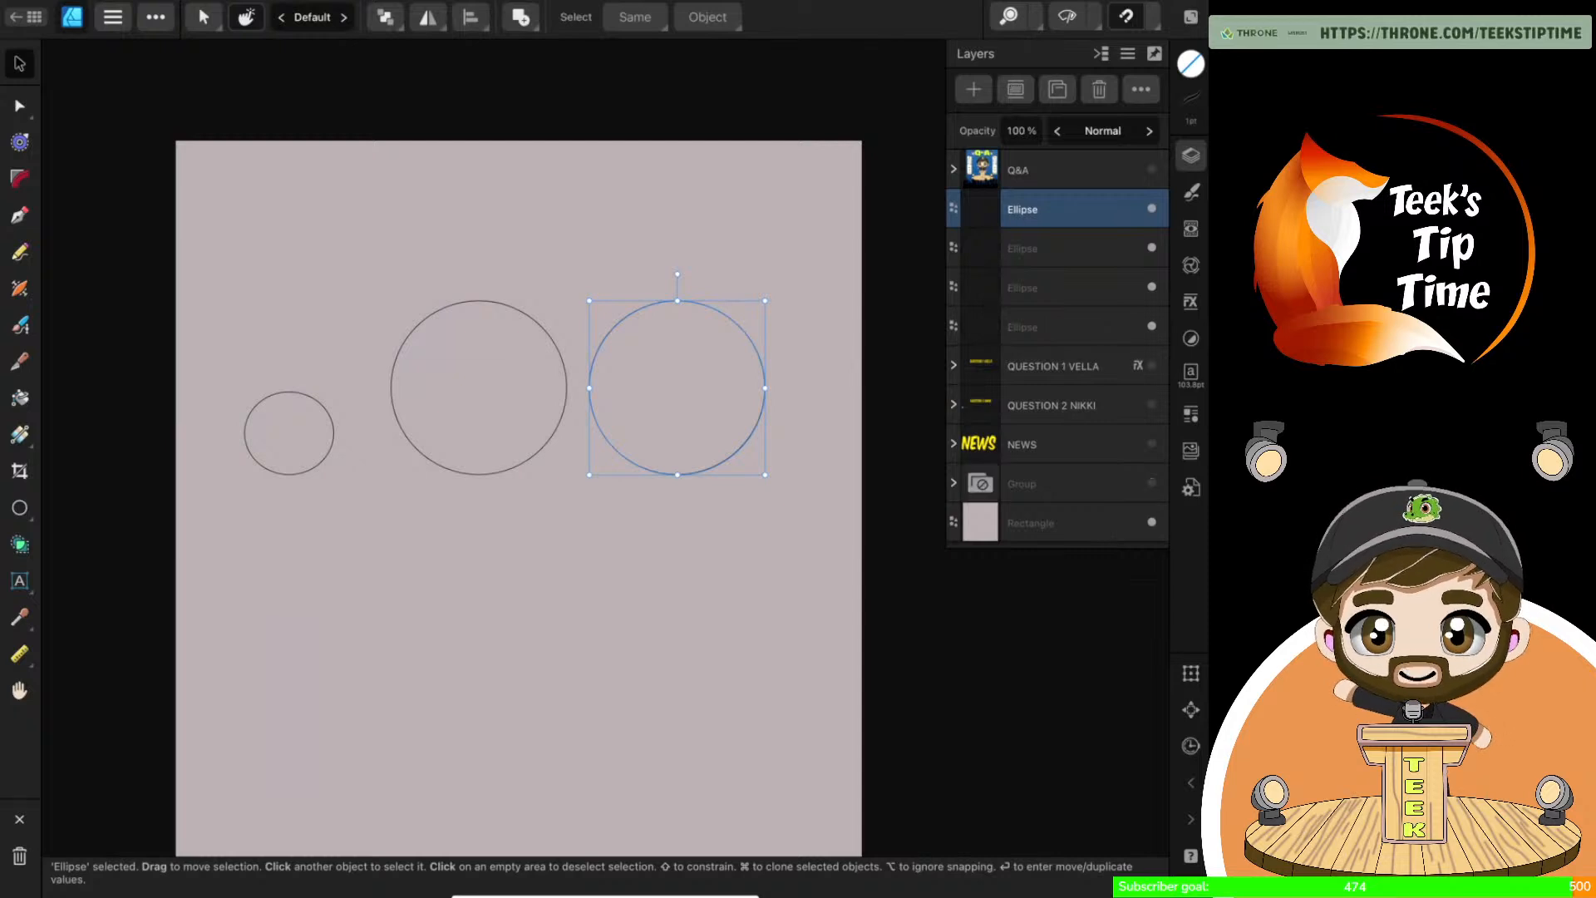
pyautogui.moveTo(692, 364); pyautogui.dragTo(694, 563)
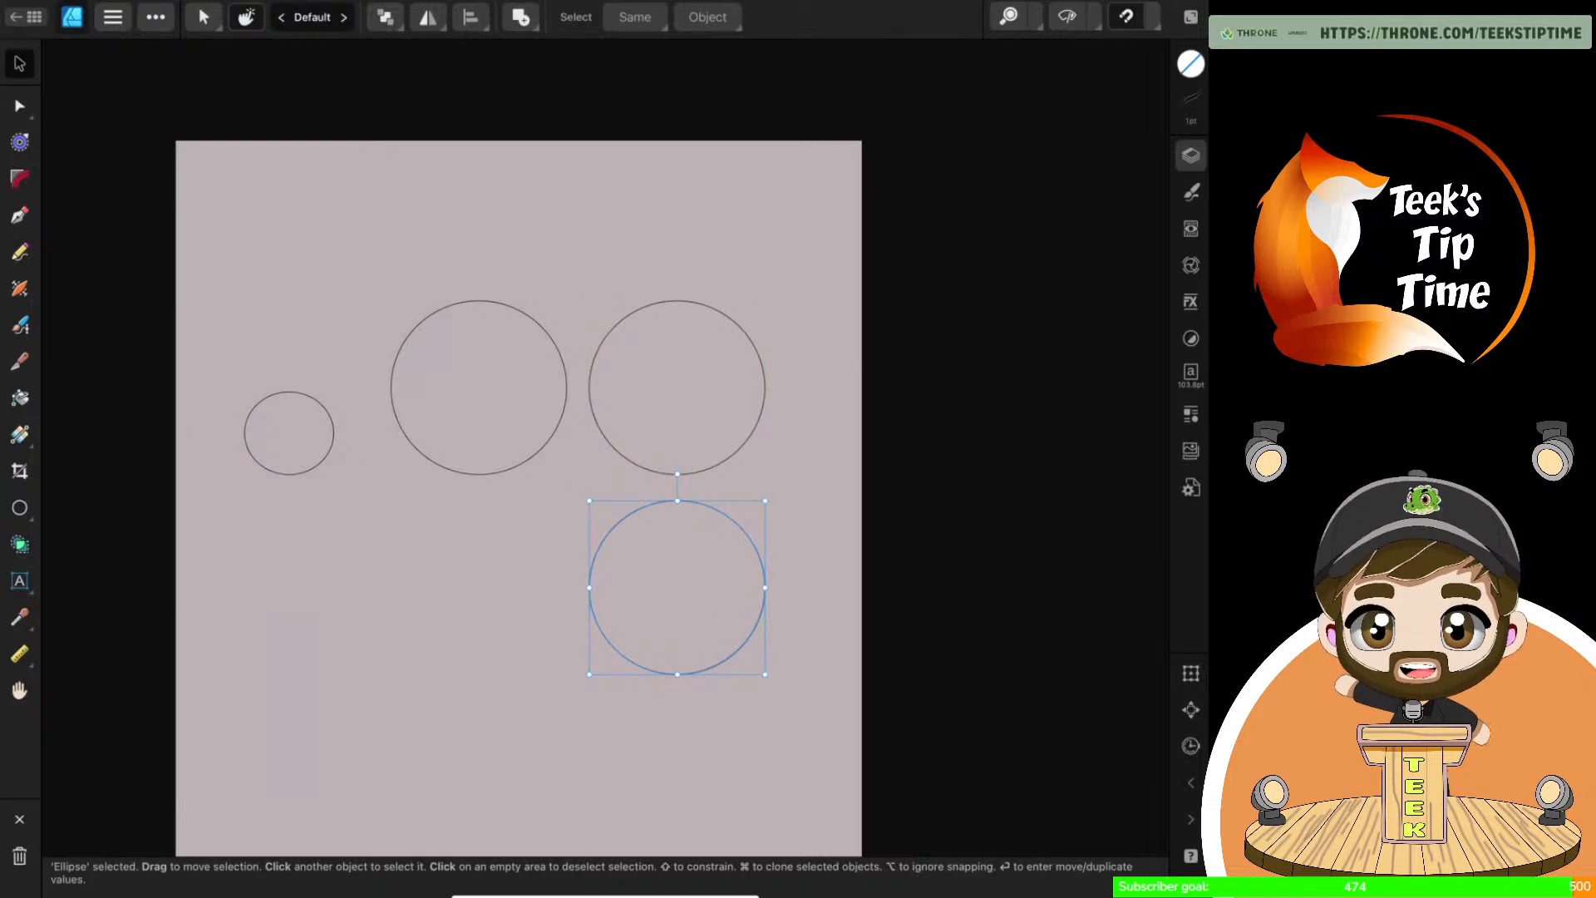
# Try duplicating the lower ellipse so the downward move repeats, and undo that duplicate
pyautogui.scroll(3, 827, 378)
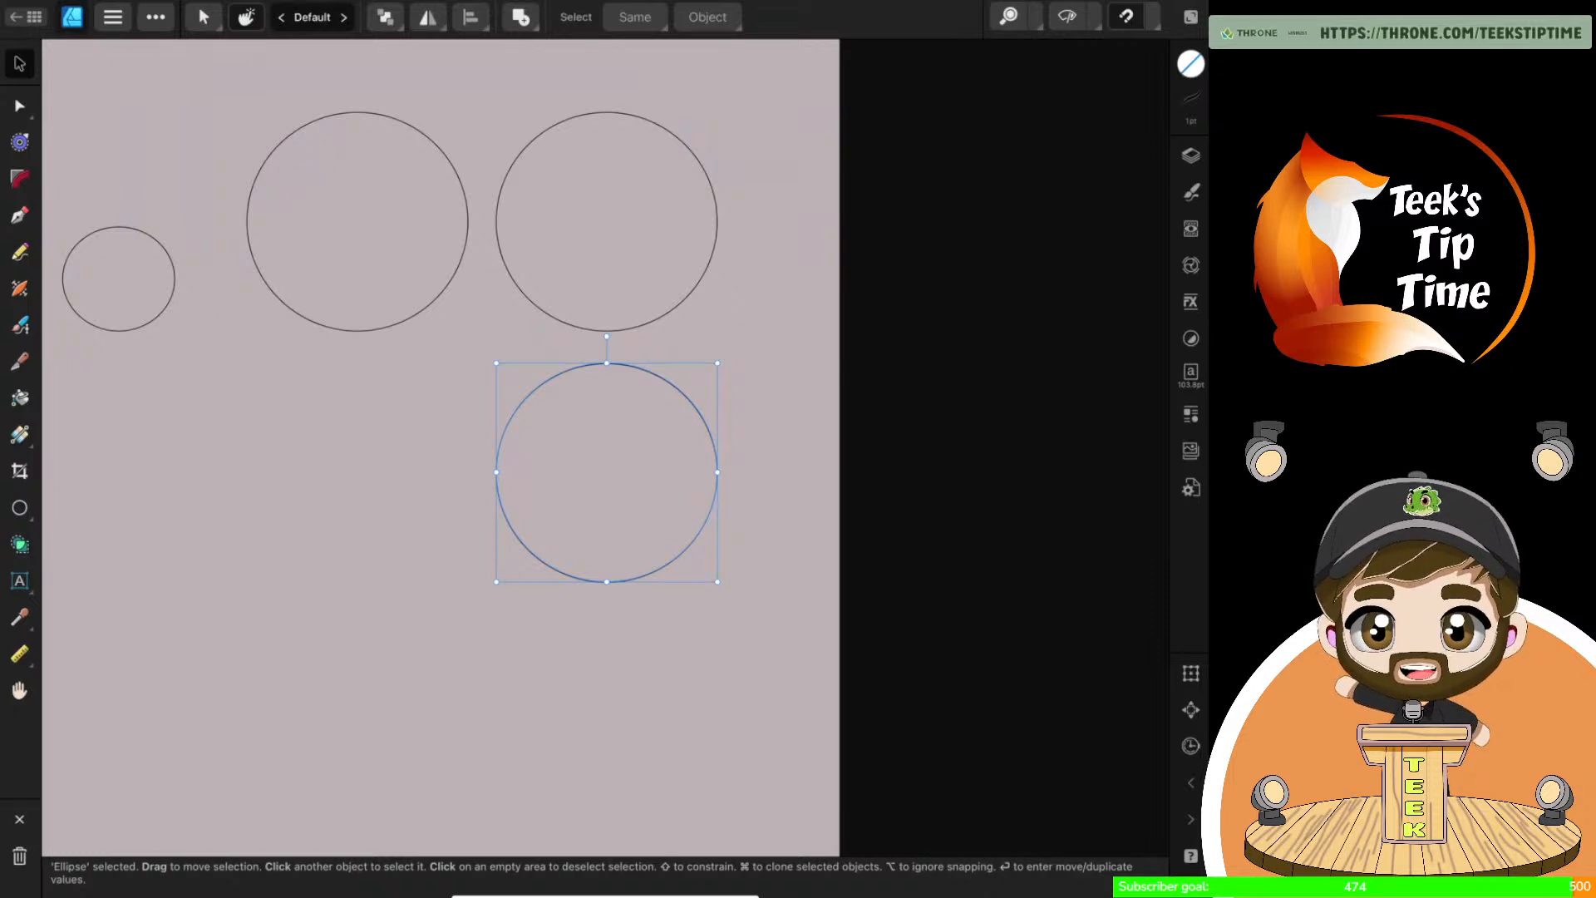
pyautogui.click(155, 17)
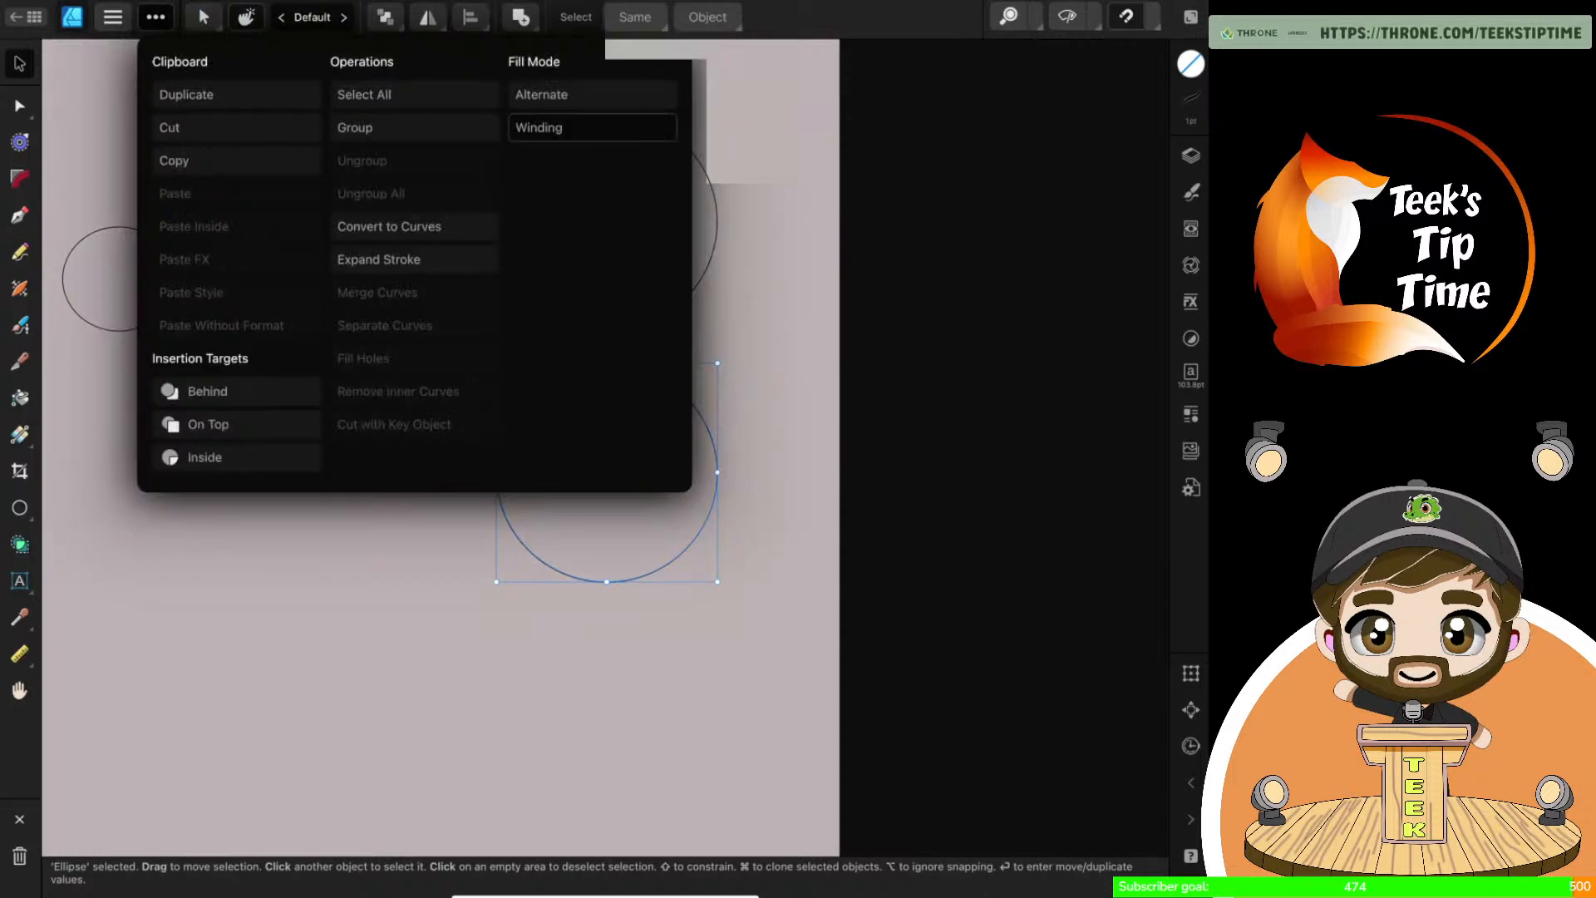
pyautogui.click(225, 90)
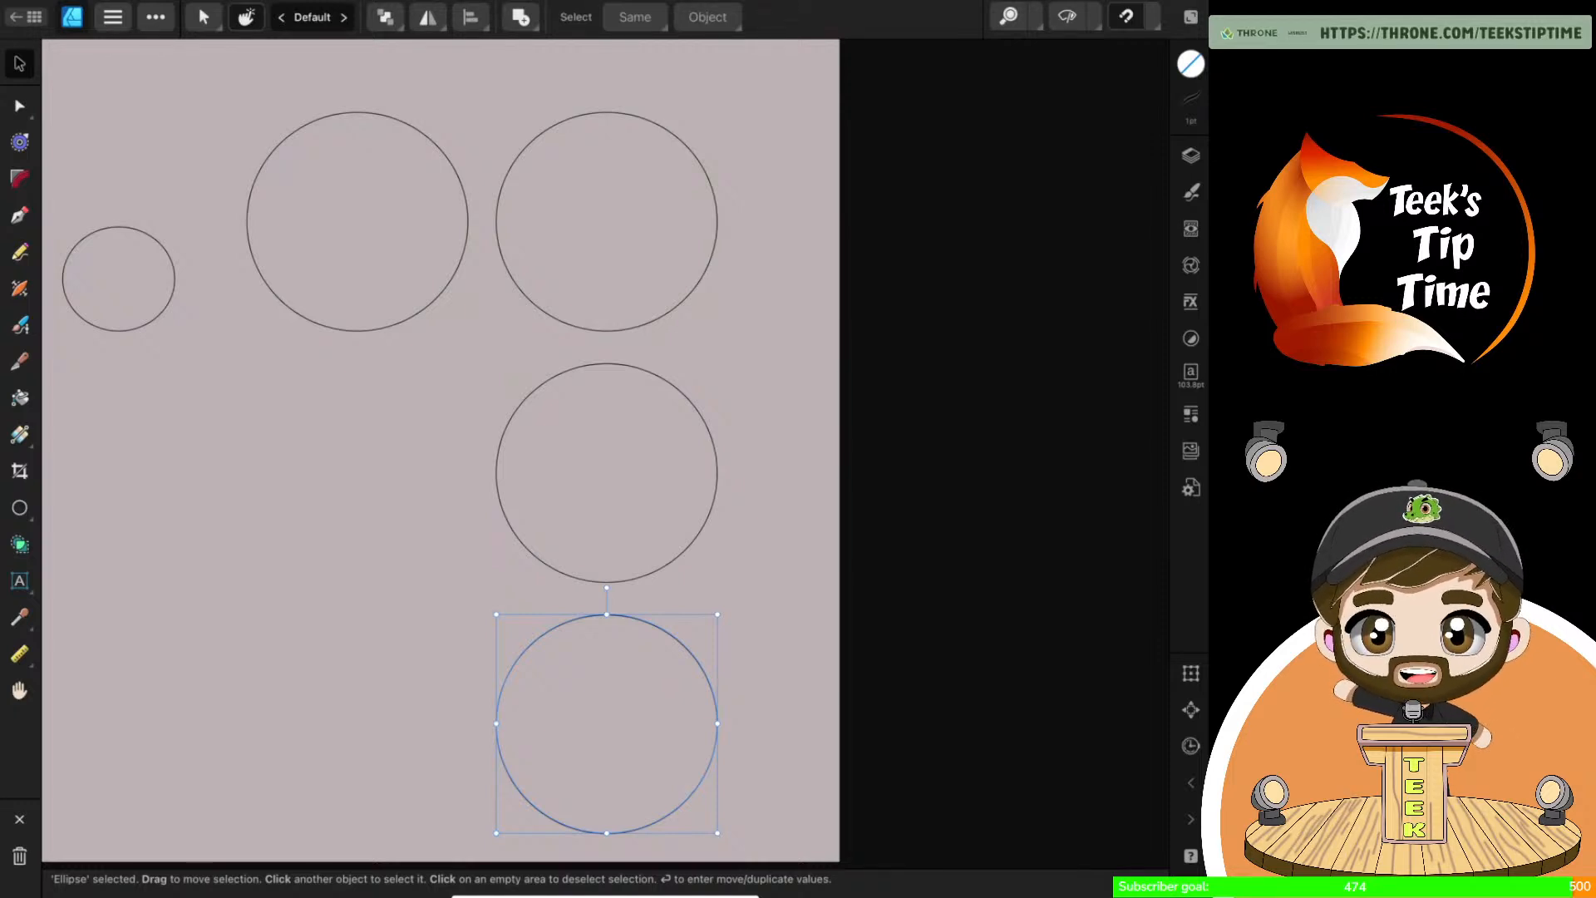
pyautogui.click(1190, 782)
# Reselect the lower ellipse, duplicate it, and place the copy beneath the first large ellipse to complete a two-by-two grid
pyautogui.click(1190, 154)
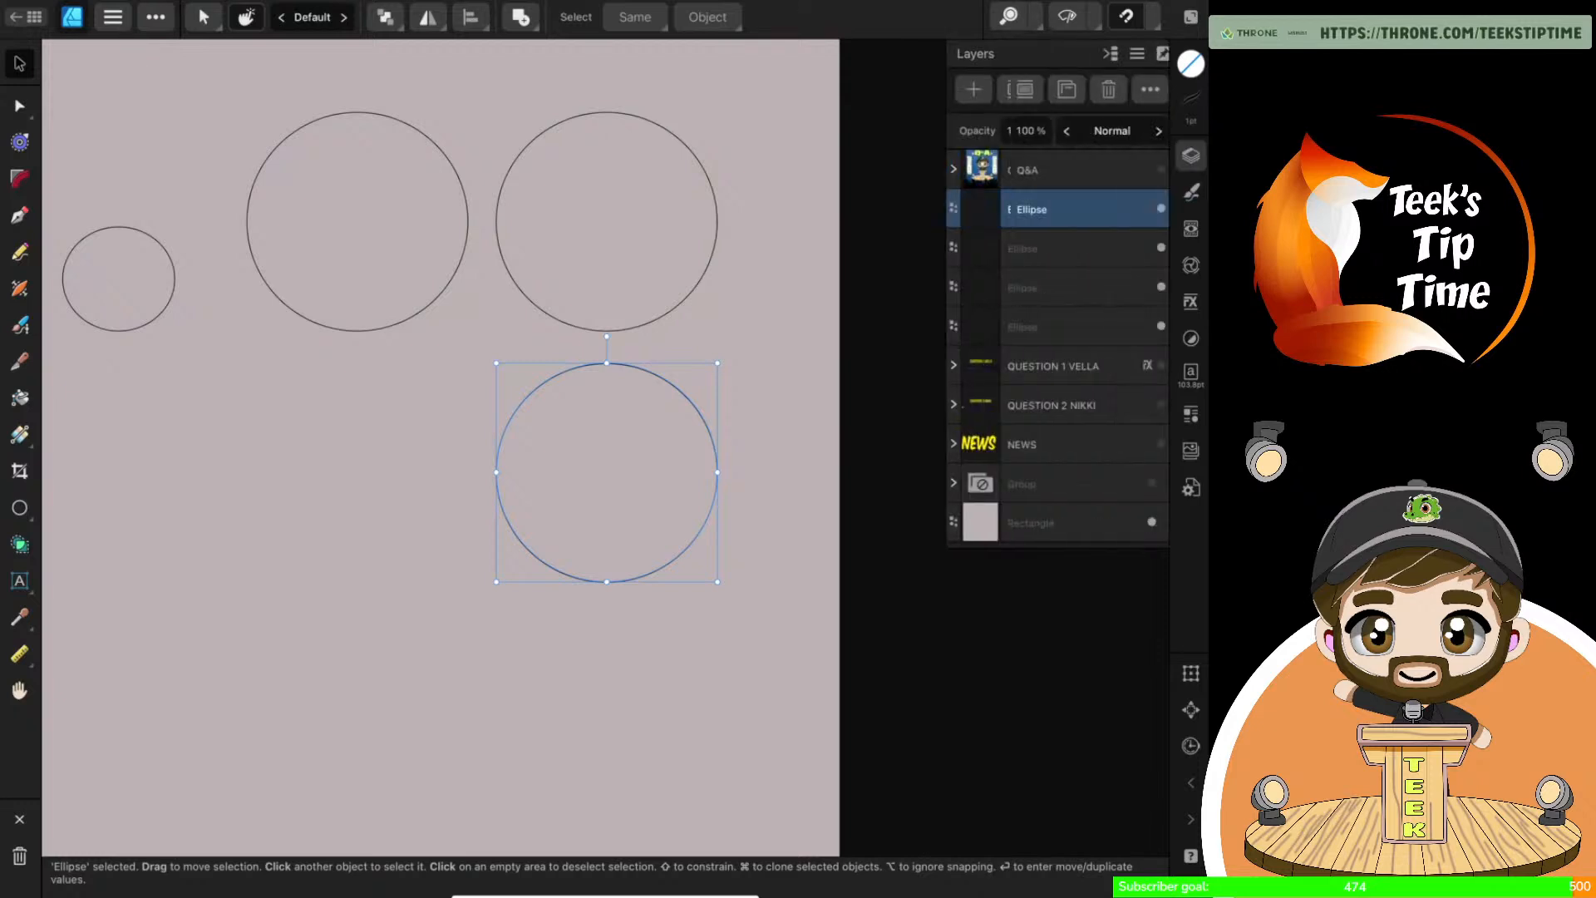
pyautogui.click(1079, 249)
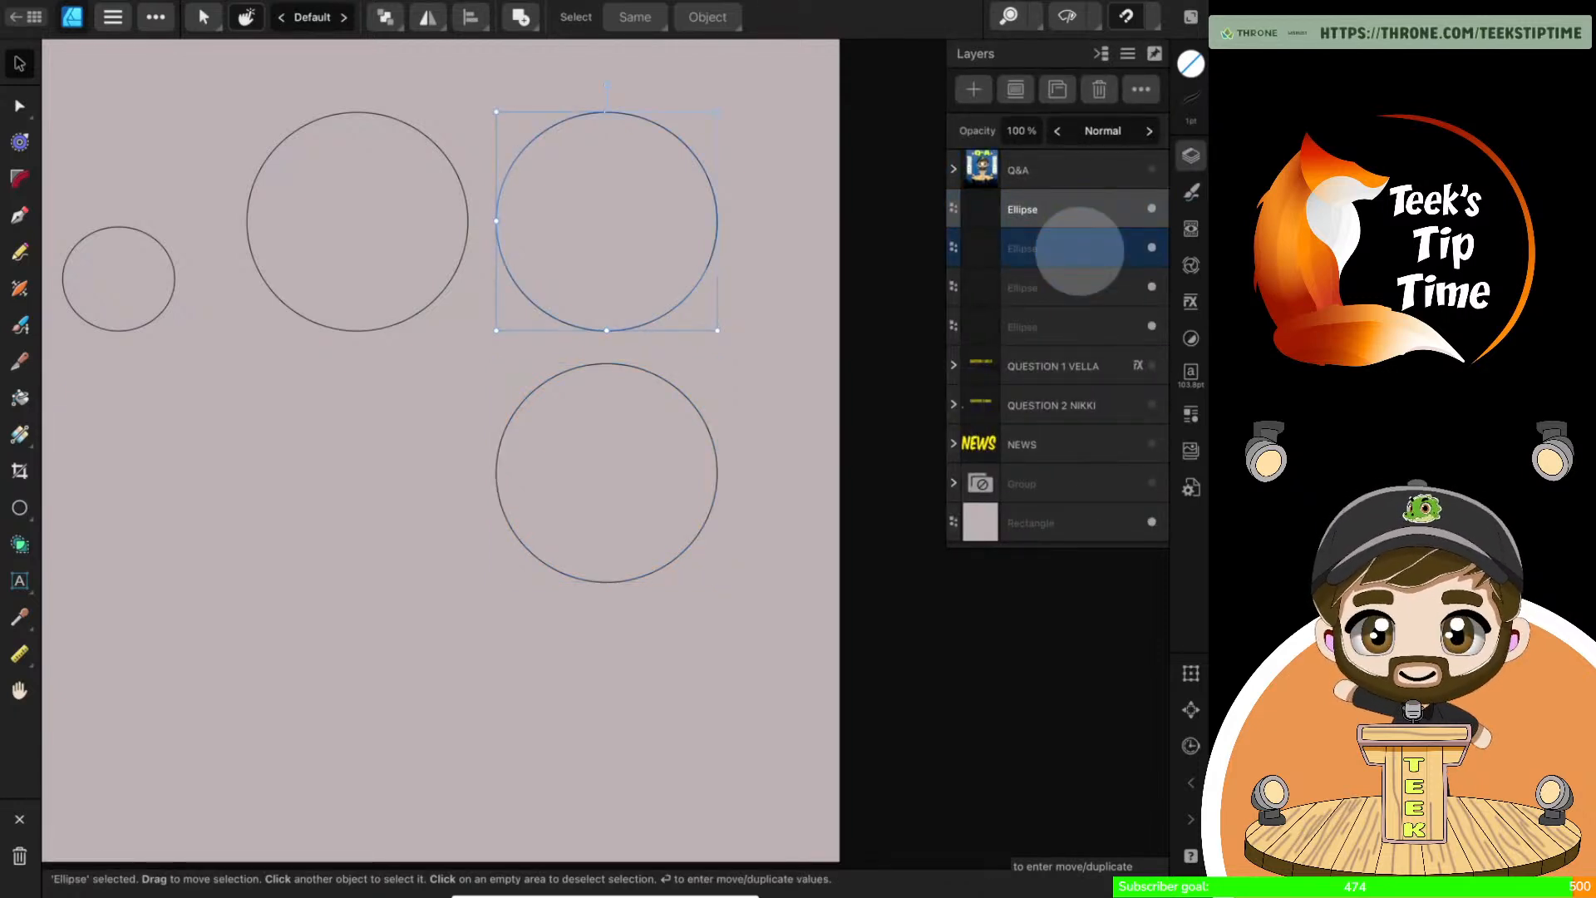
pyautogui.click(1082, 212)
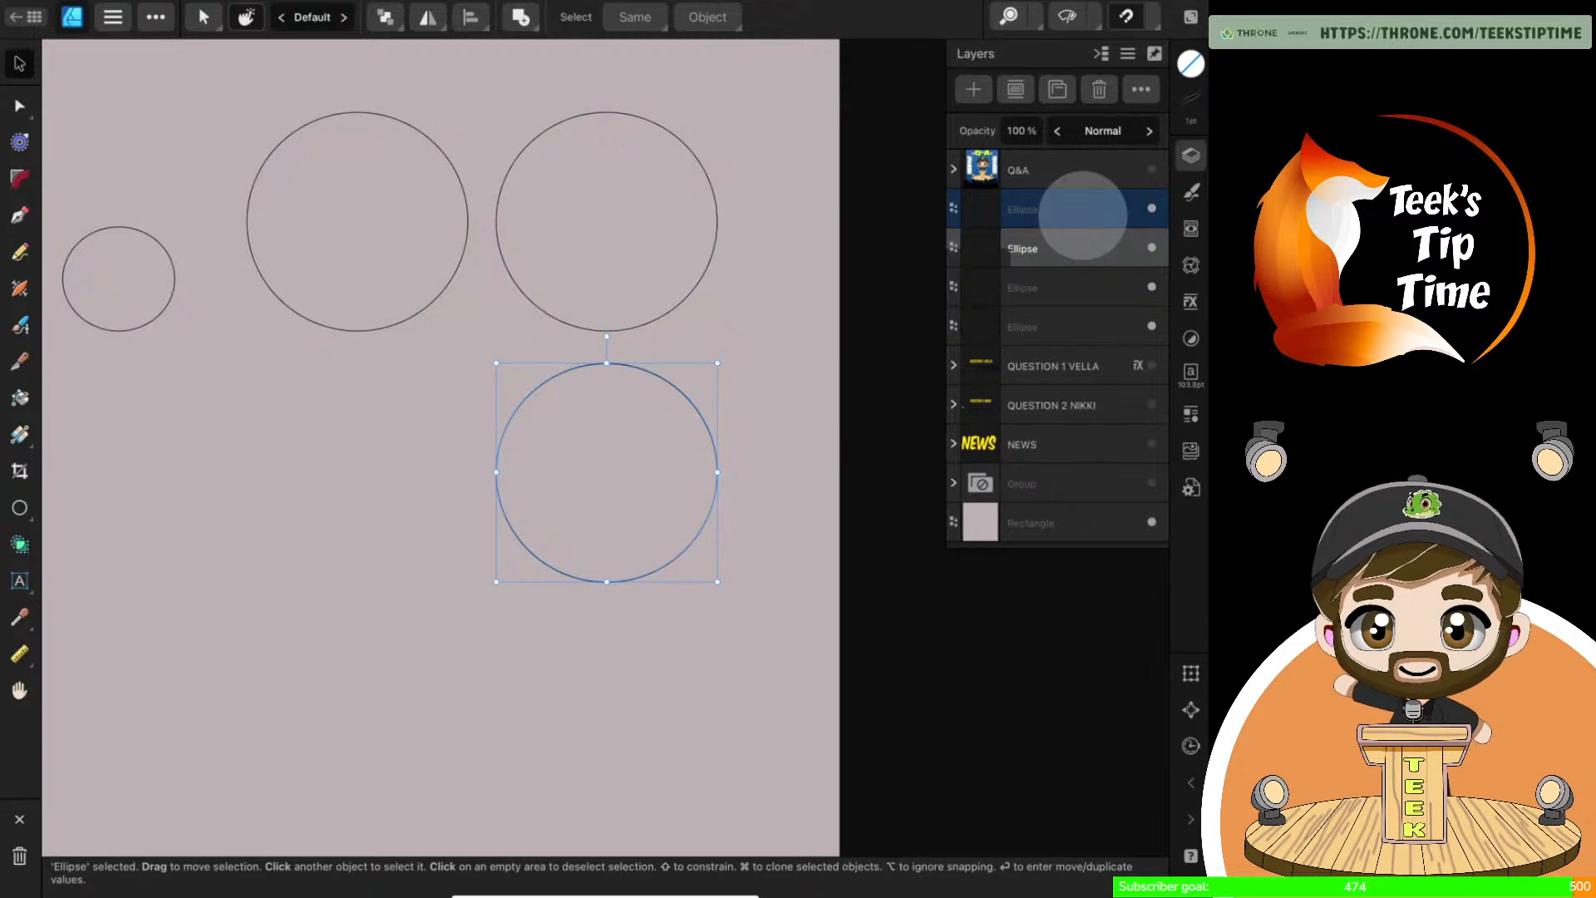
pyautogui.click(155, 17)
pyautogui.click(204, 90)
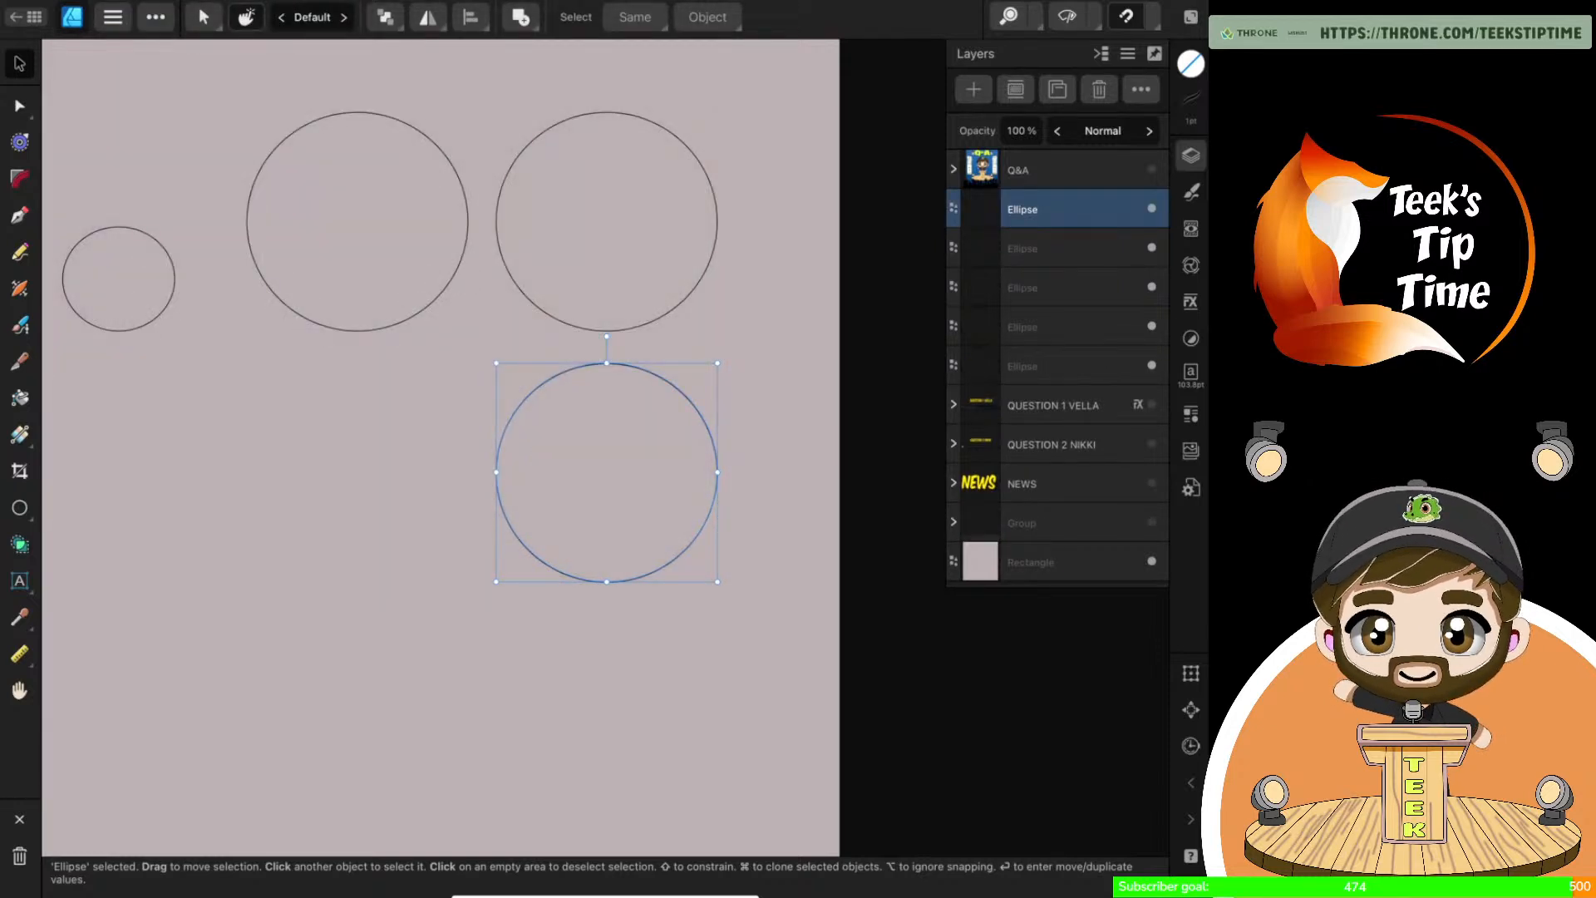
pyautogui.moveTo(627, 471); pyautogui.dragTo(381, 471)
# Review the two-by-two grid of large ellipses and check the newest copy's stroke width and Scale with Object setting
pyautogui.hscroll(-3, 788, 470)
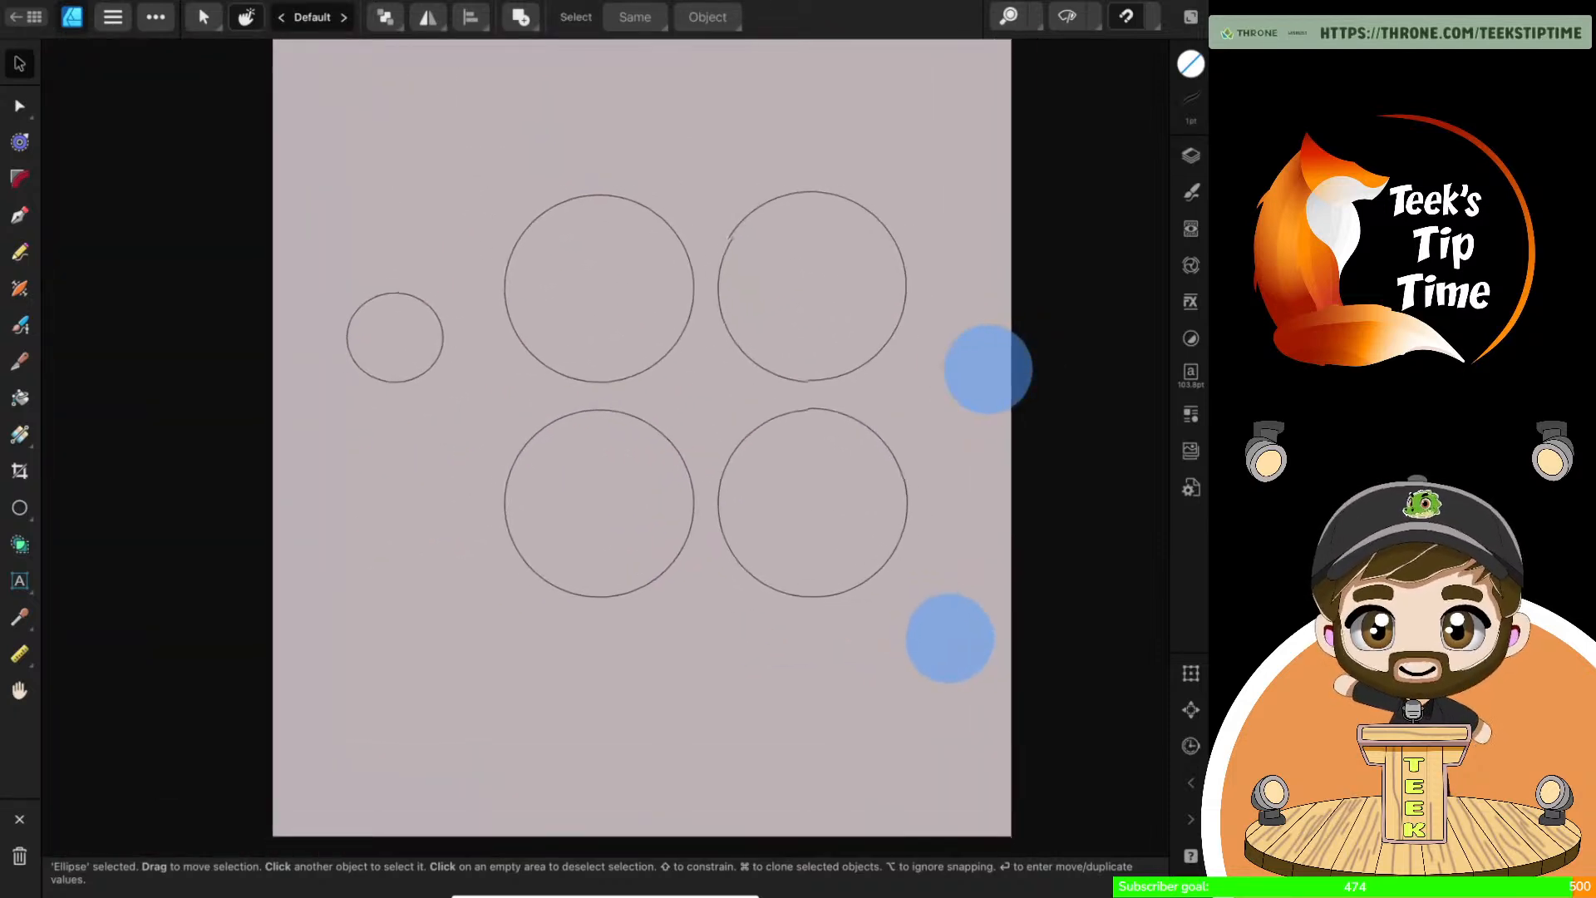
pyautogui.scroll(-2, 968, 504)
pyautogui.scroll(1, 972, 511)
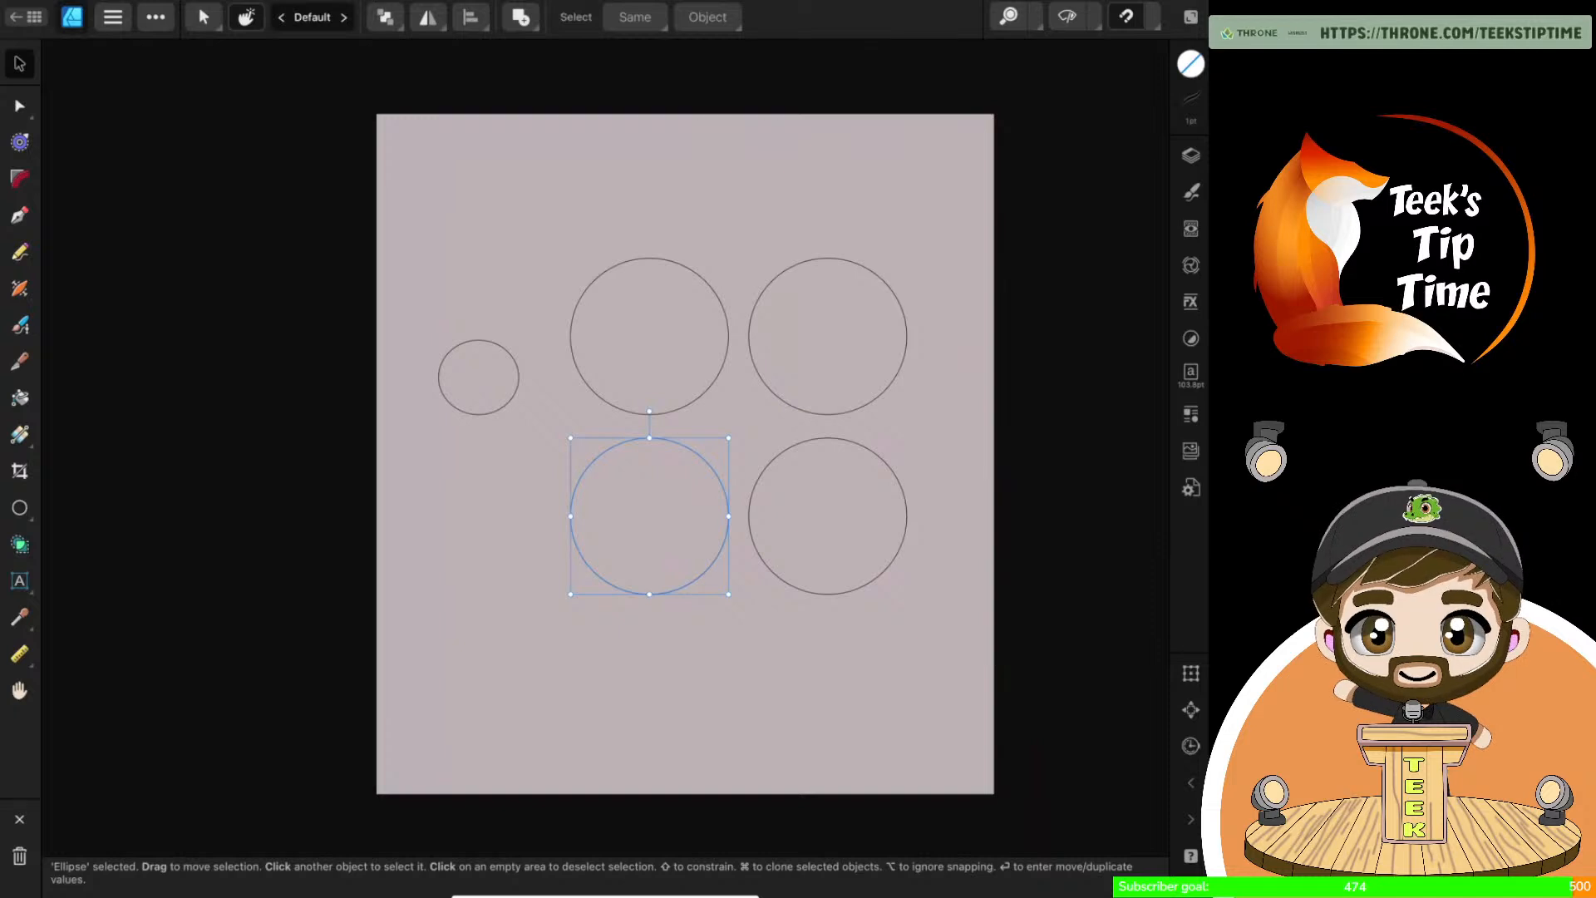
pyautogui.click(1190, 155)
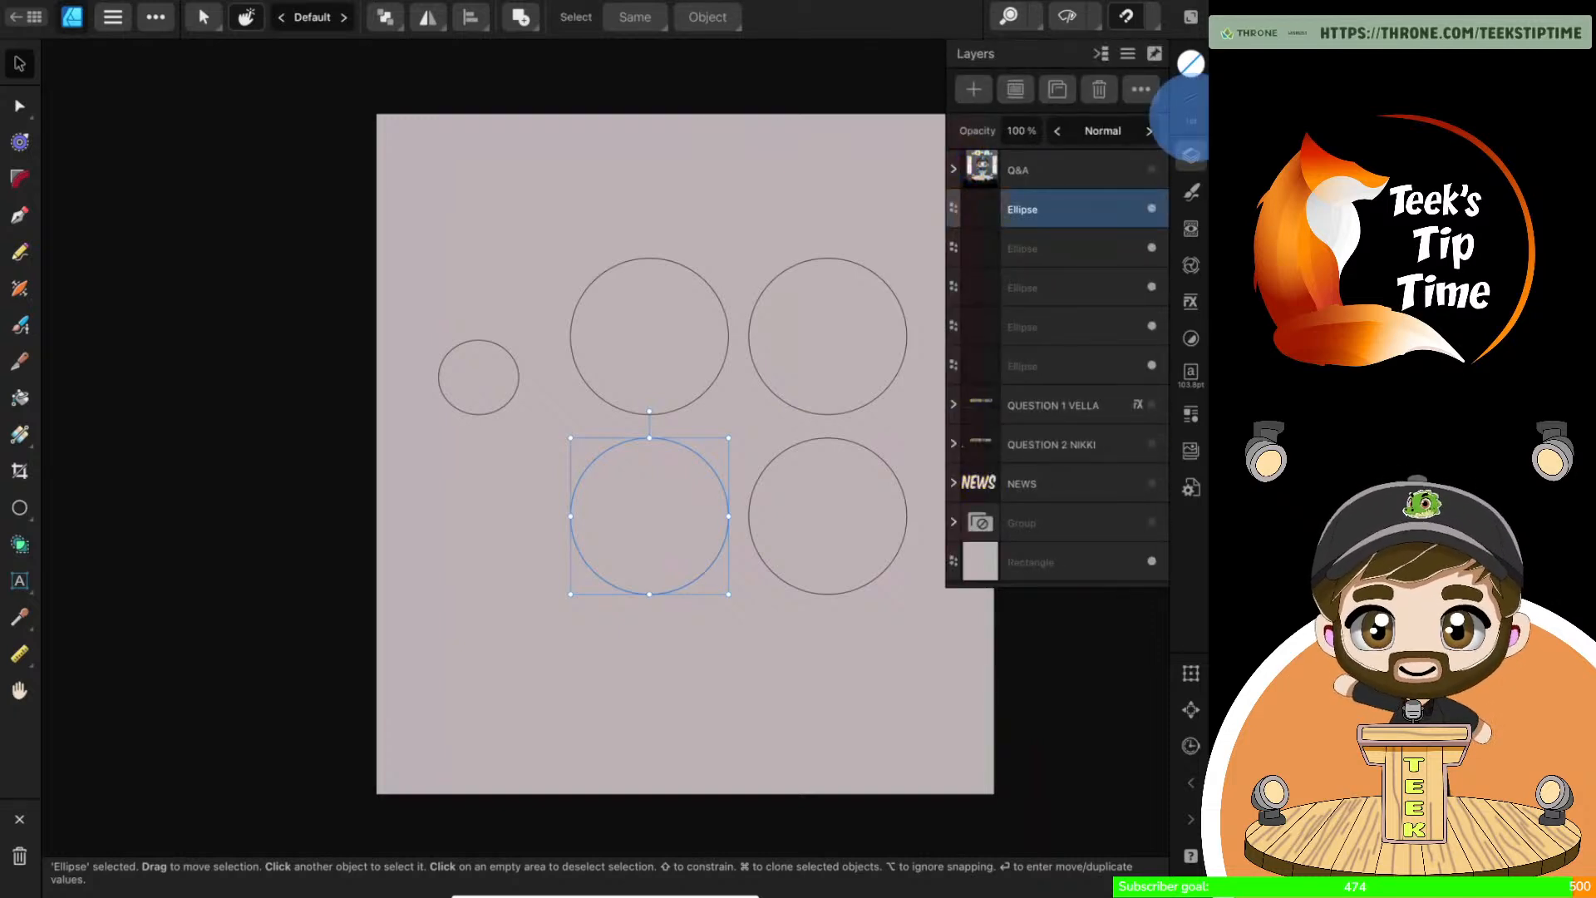
pyautogui.click(1190, 106)
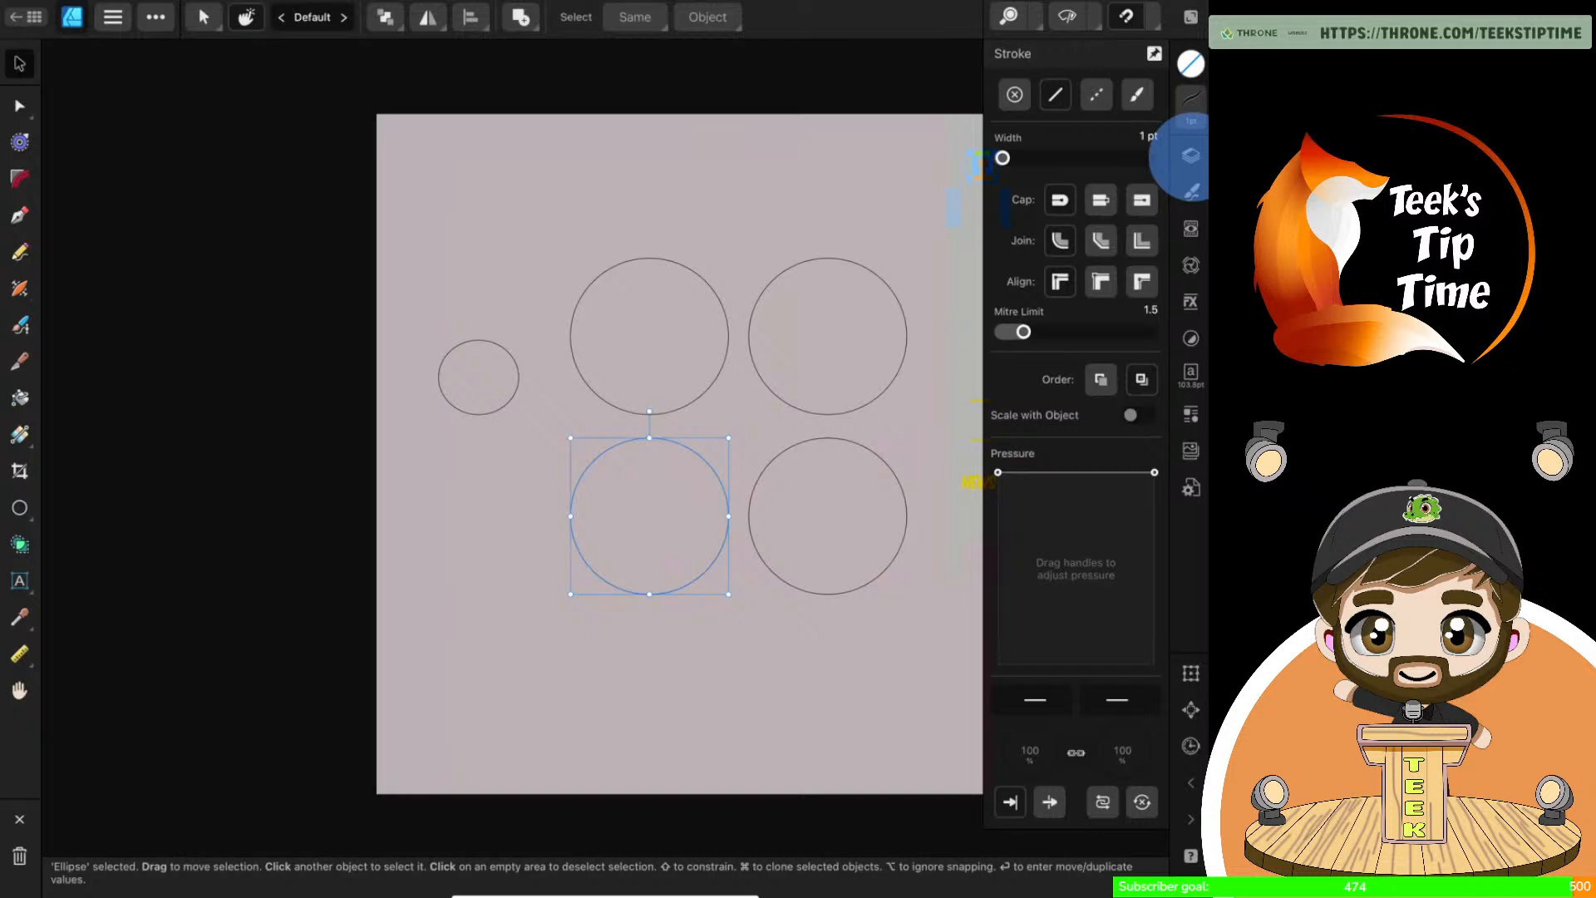
# Select all four large ellipses of the two-by-two grid and delete them
pyautogui.click(1190, 156)
pyautogui.moveTo(1055, 245); pyautogui.dragTo(1106, 244)
pyautogui.moveTo(1056, 285)
pyautogui.mouseDown()
pyautogui.moveTo(1106, 284)
pyautogui.moveTo(1118, 319)
pyautogui.mouseUp()
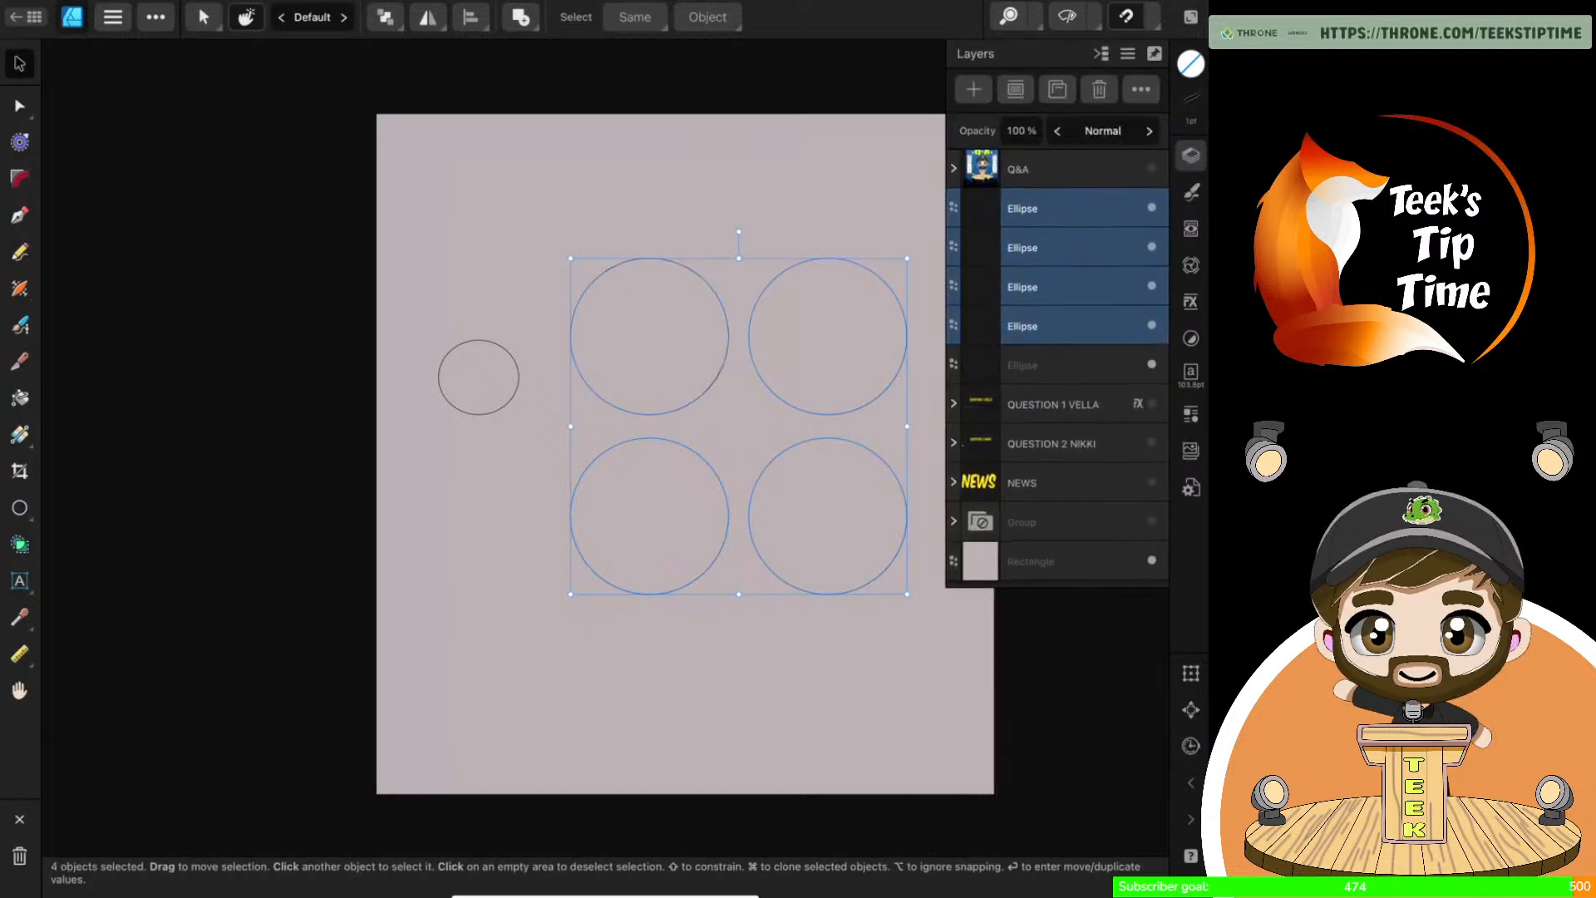
pyautogui.press('Delete')
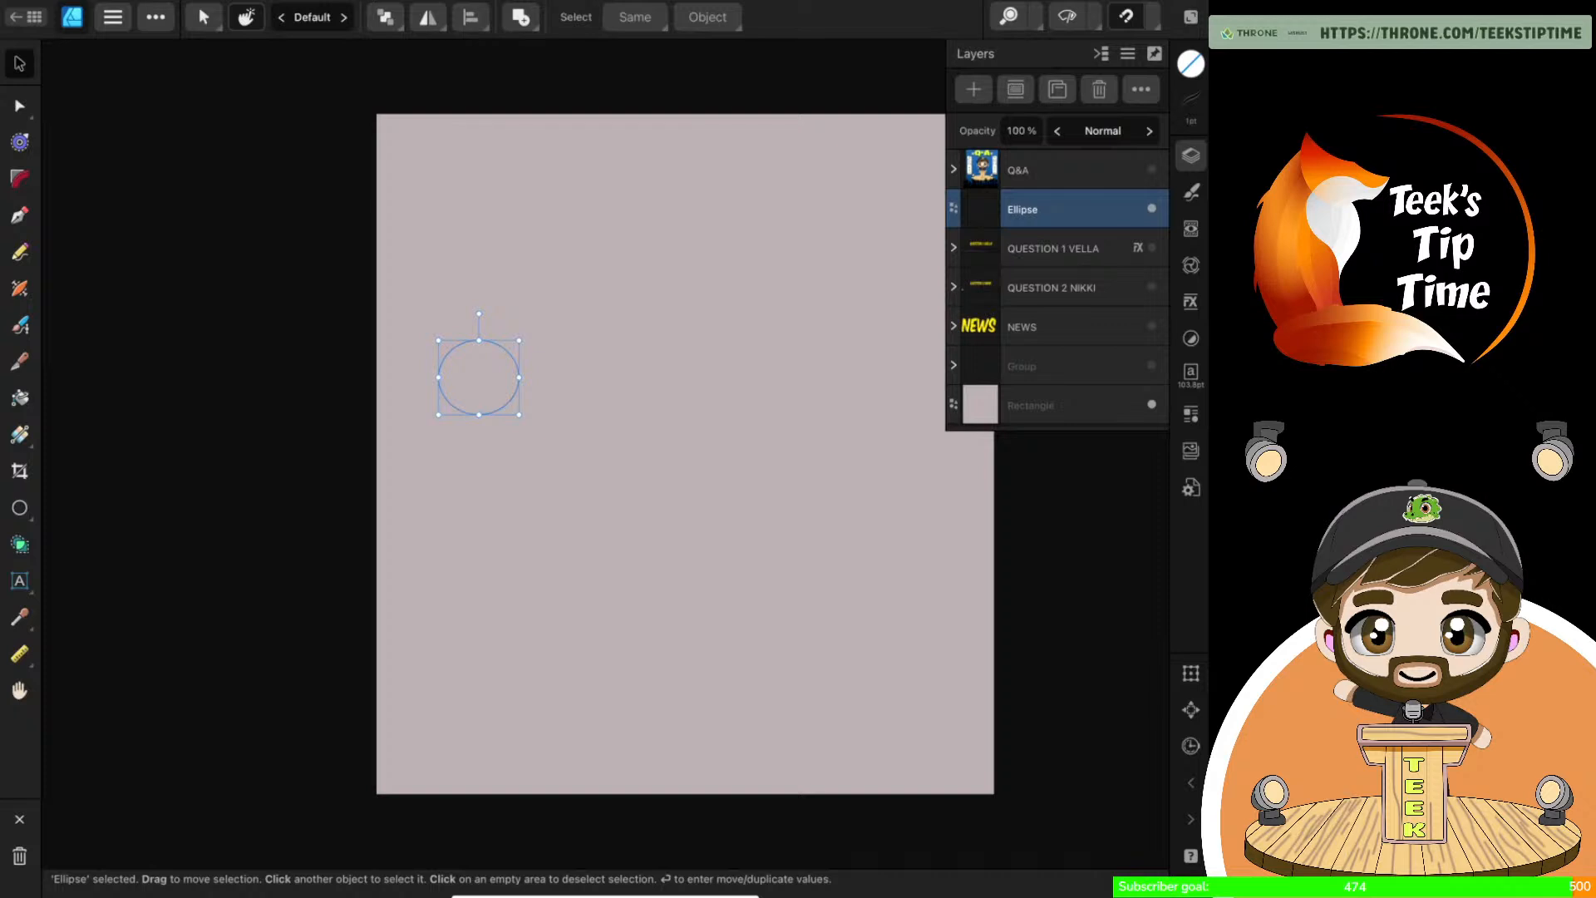
# Enable Scale with Object on the small ellipse's stroke, duplicate it beside the original, and enlarge the copy to about double size
pyautogui.click(1191, 117)
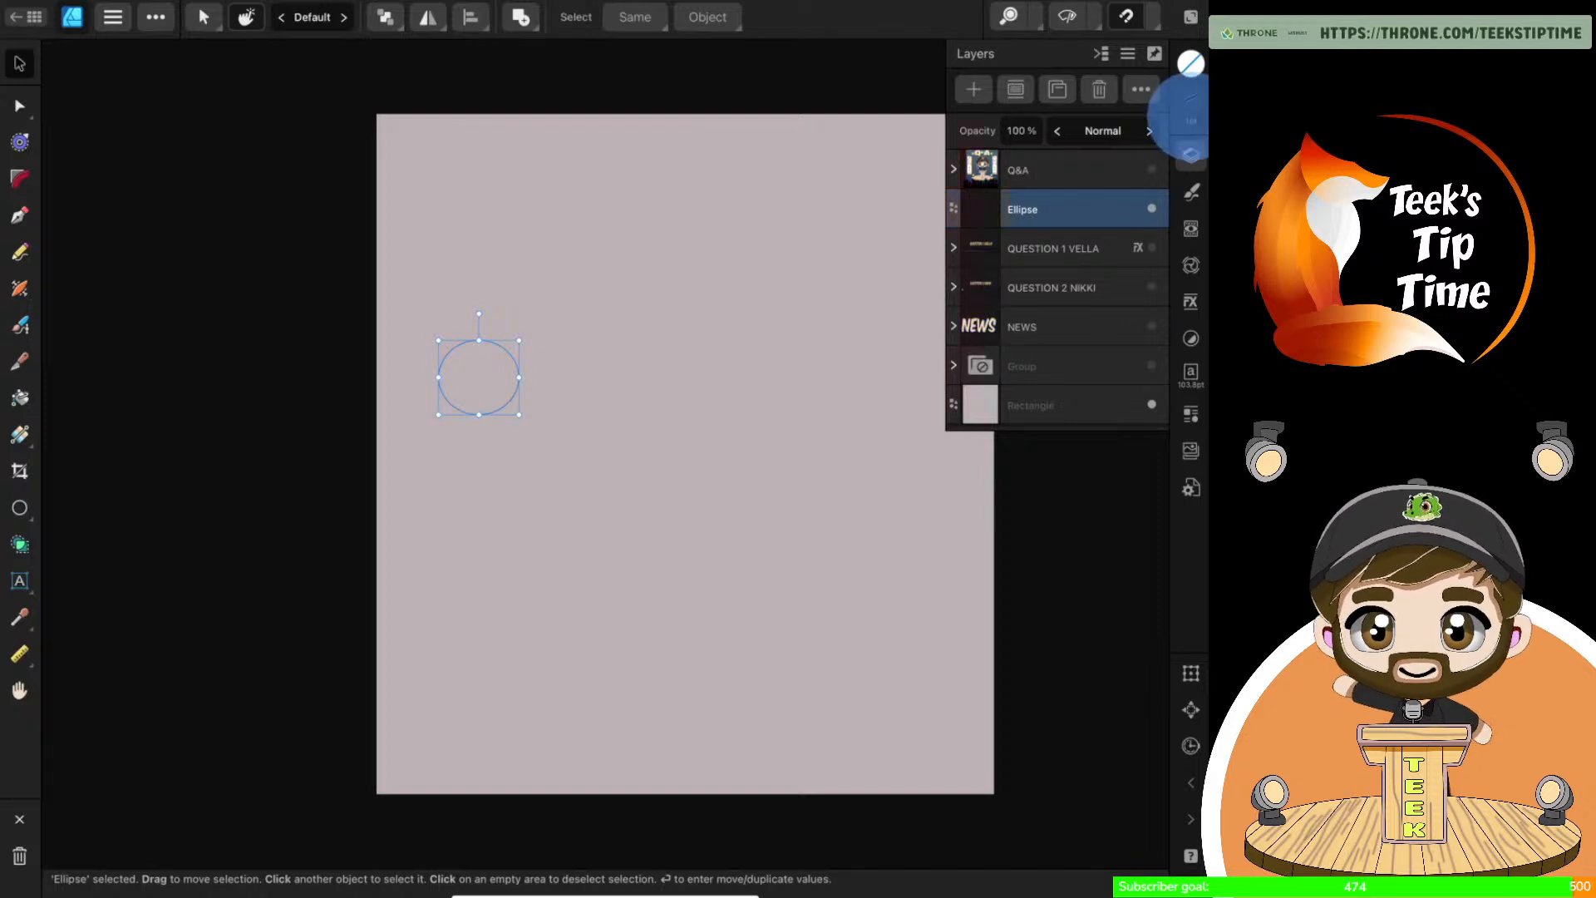
pyautogui.scroll(5, 635, 433)
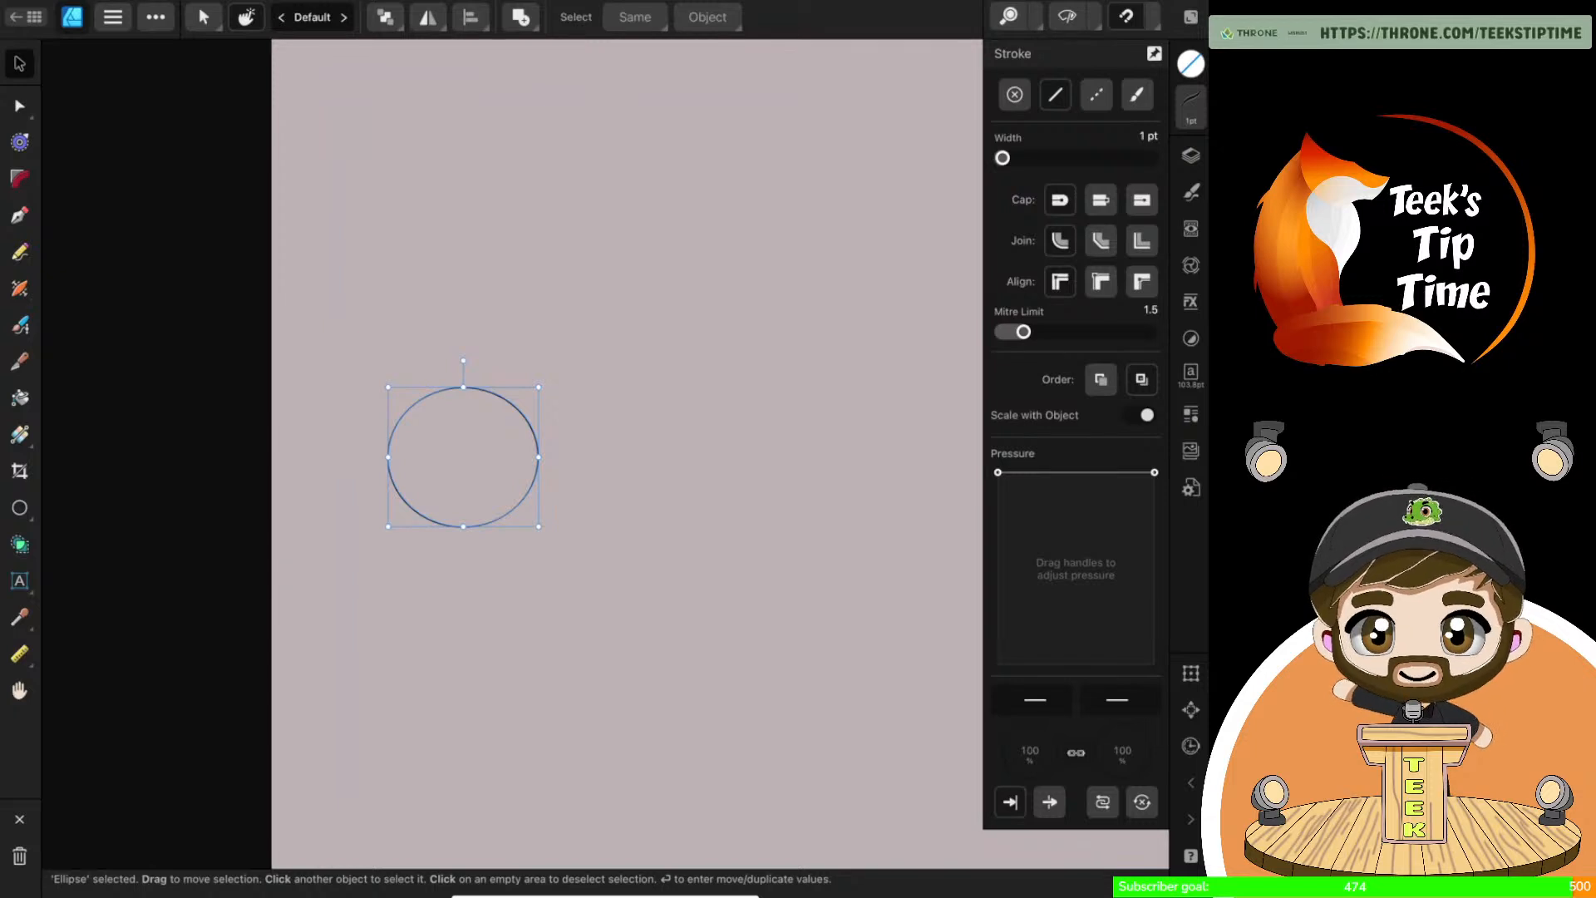
pyautogui.click(156, 16)
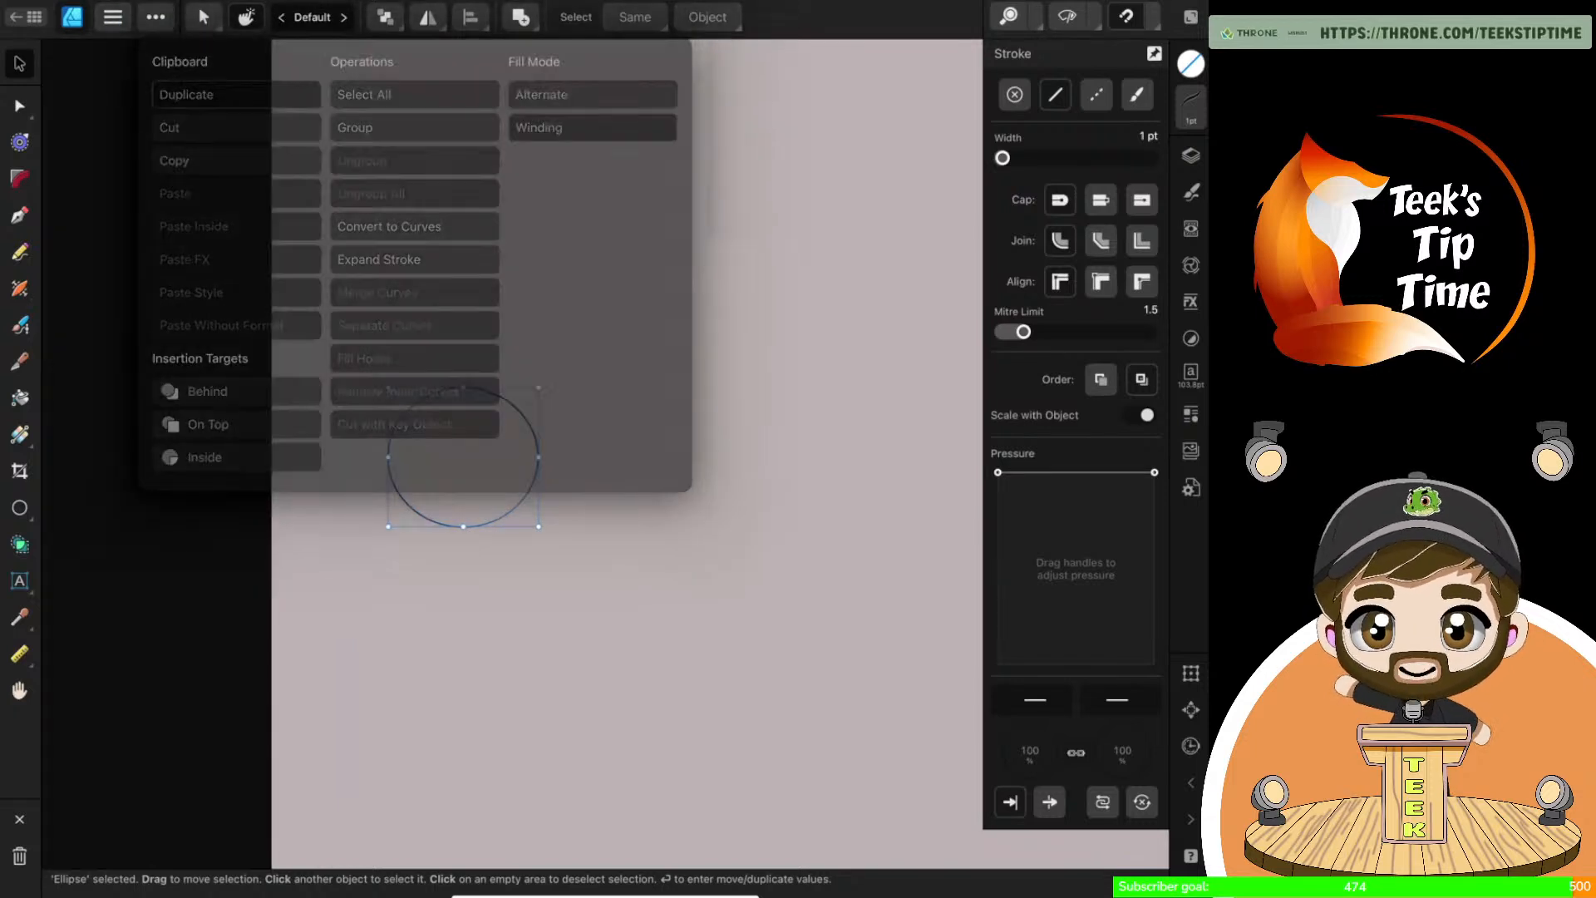
pyautogui.moveTo(463, 462); pyautogui.dragTo(659, 459)
pyautogui.moveTo(735, 387)
pyautogui.mouseDown()
pyautogui.moveTo(759, 332)
pyautogui.moveTo(727, 381)
pyautogui.moveTo(856, 242)
pyautogui.moveTo(873, 246)
pyautogui.mouseUp()
pyautogui.scroll(-3, 814, 543)
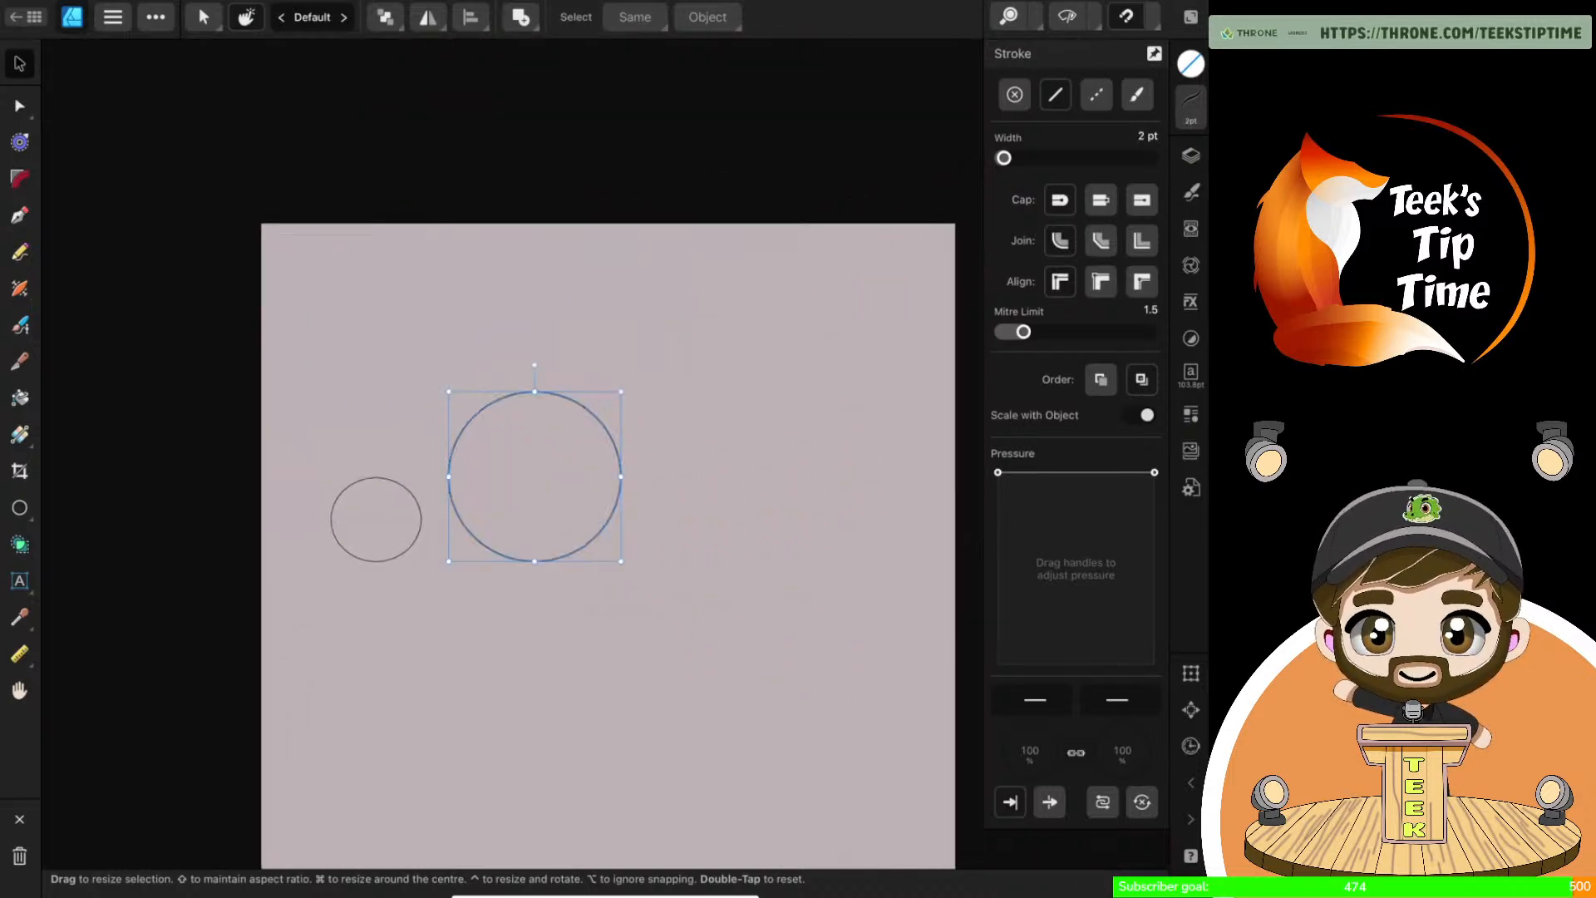
pyautogui.scroll(5, 792, 577)
pyautogui.scroll(-1, 792, 576)
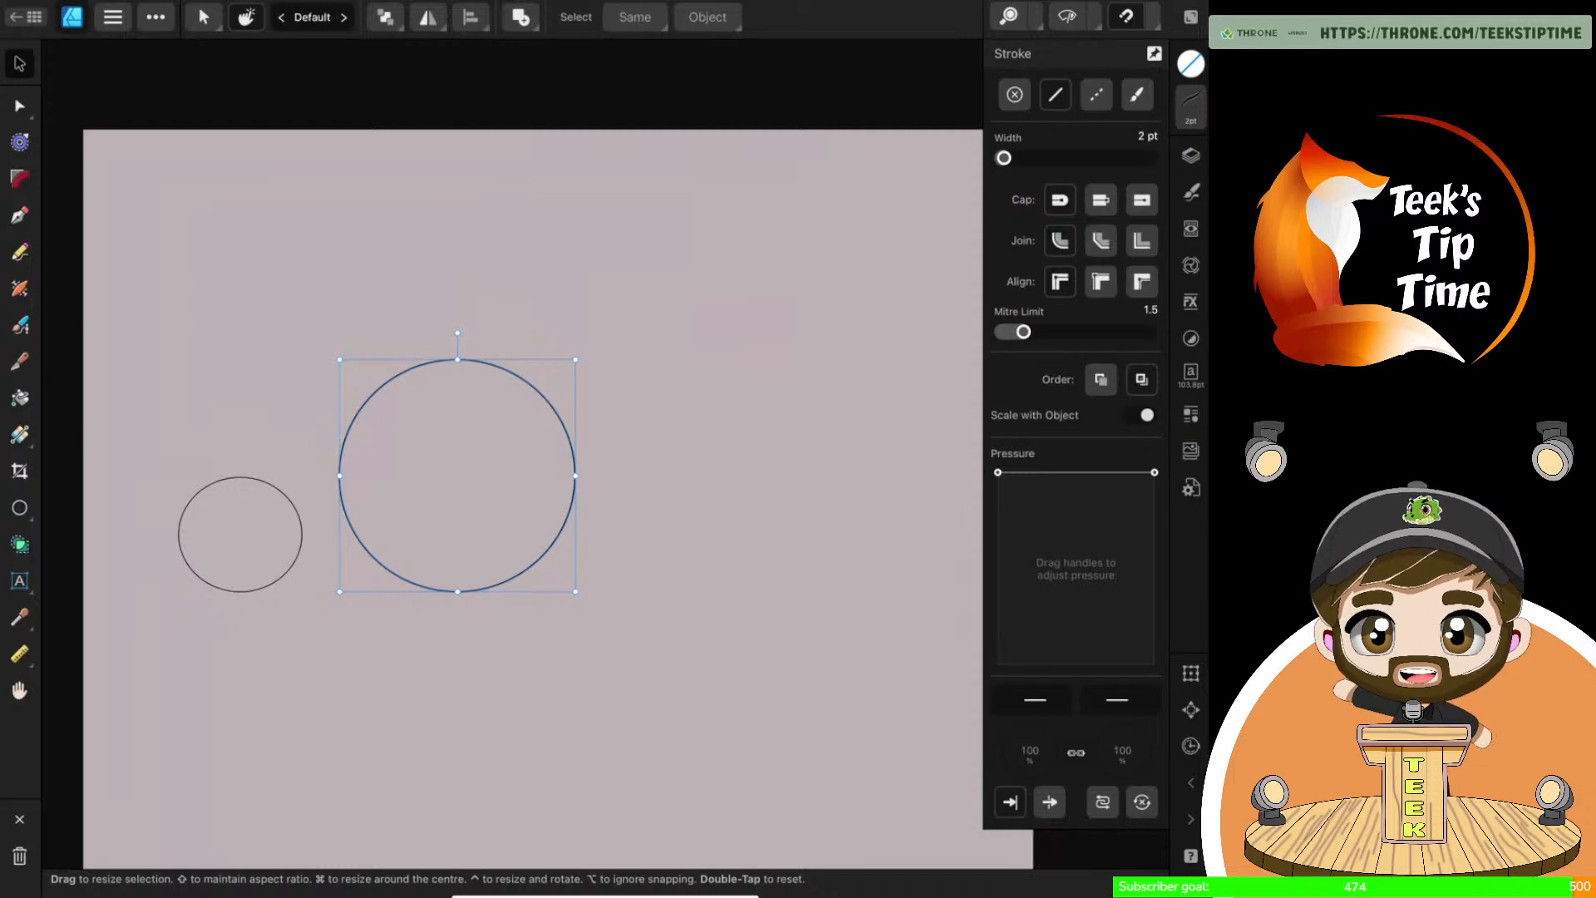
# Try duplicating the enlarged ellipse so its move and scaling repeat, and undo that duplicate
pyautogui.click(155, 17)
pyautogui.click(224, 95)
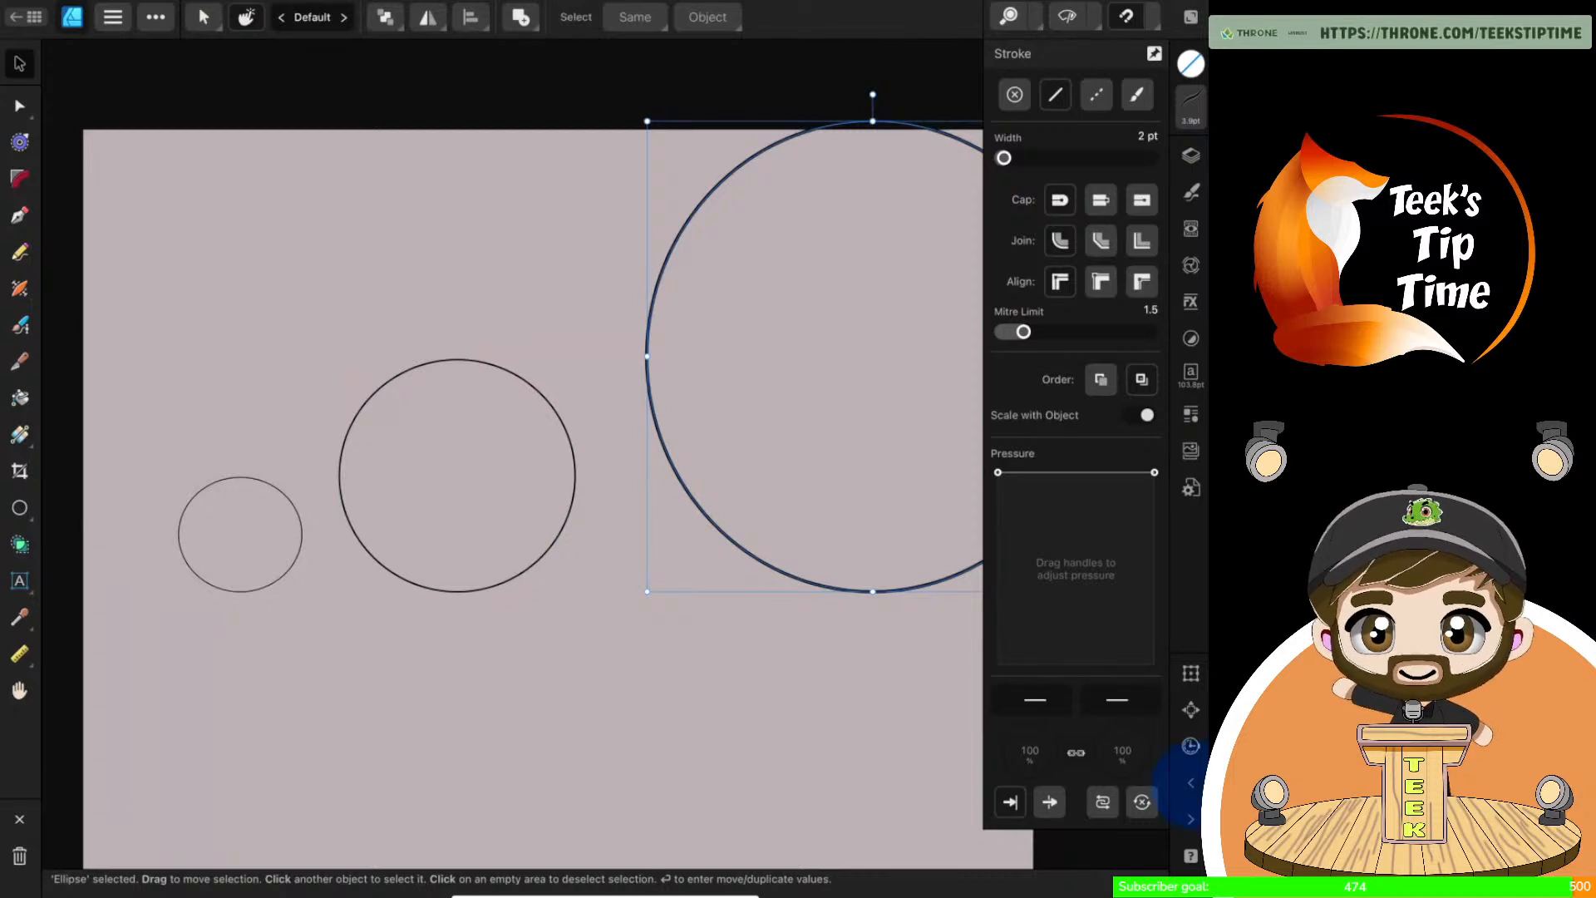
pyautogui.press('super+z')
# Select the small ellipse and reselect the large one to clear the repeating transform, then duplicate it and place the same-size copy to its right
pyautogui.click(1193, 157)
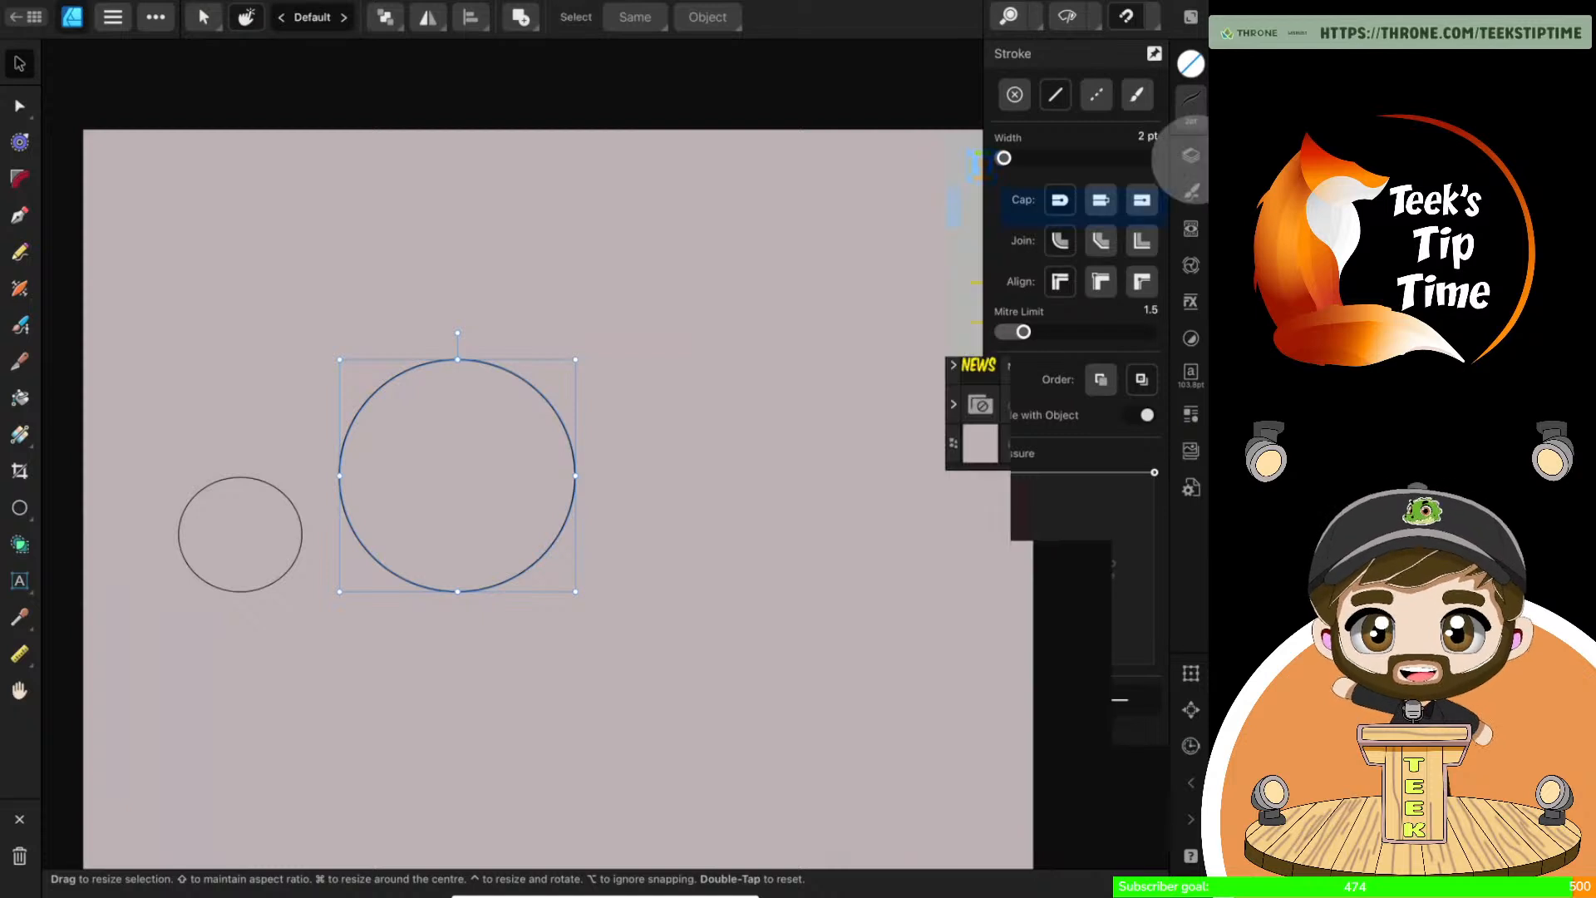
pyautogui.click(1092, 247)
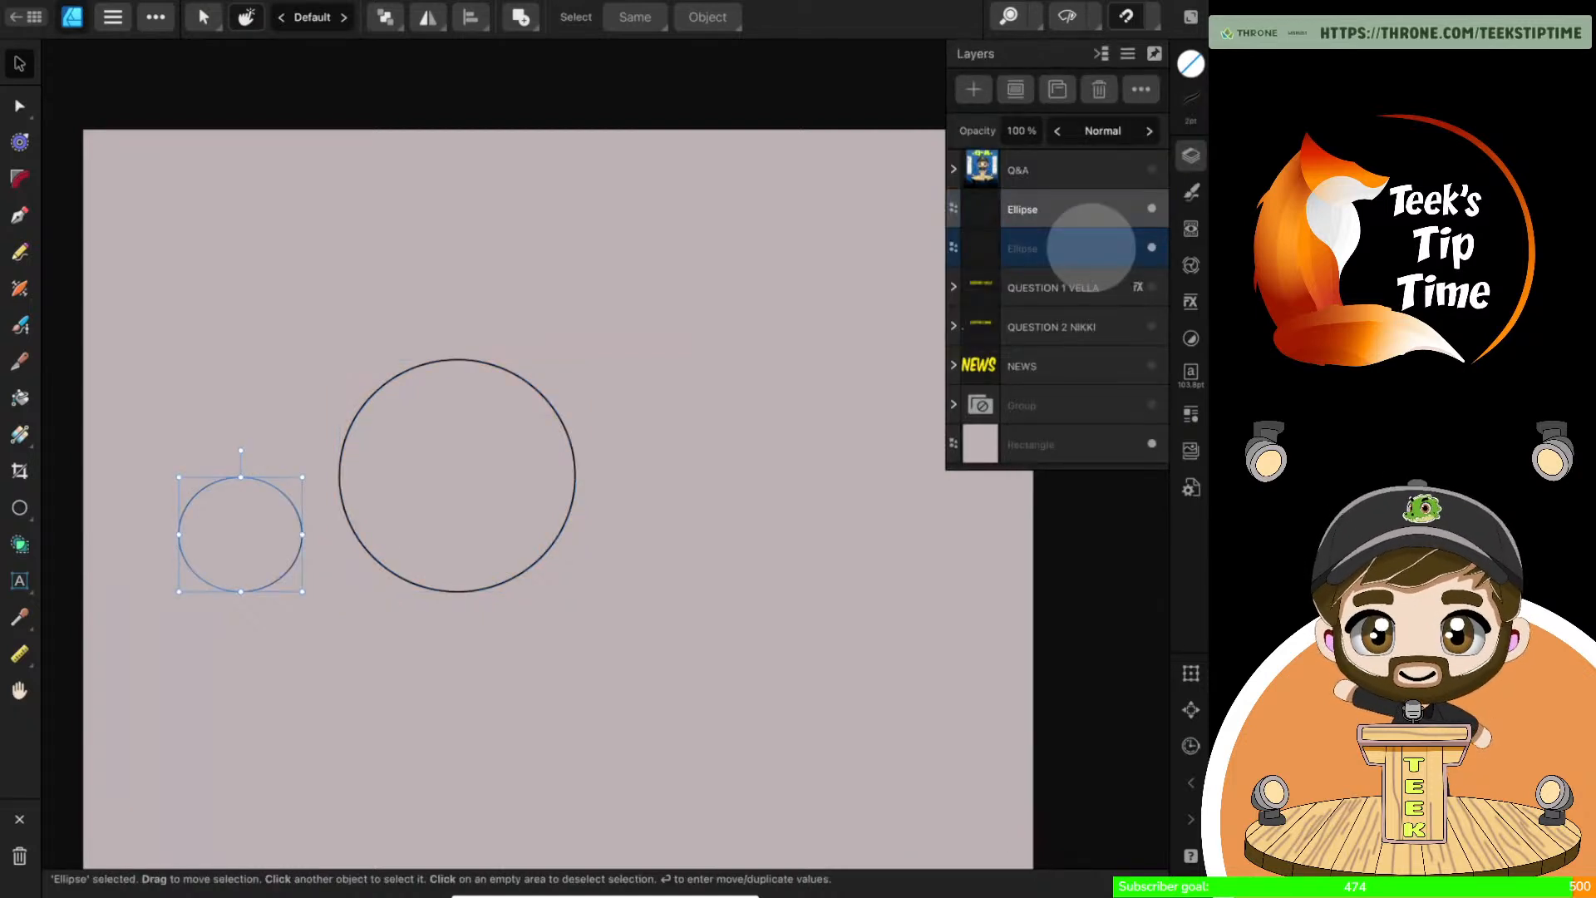
pyautogui.click(1089, 210)
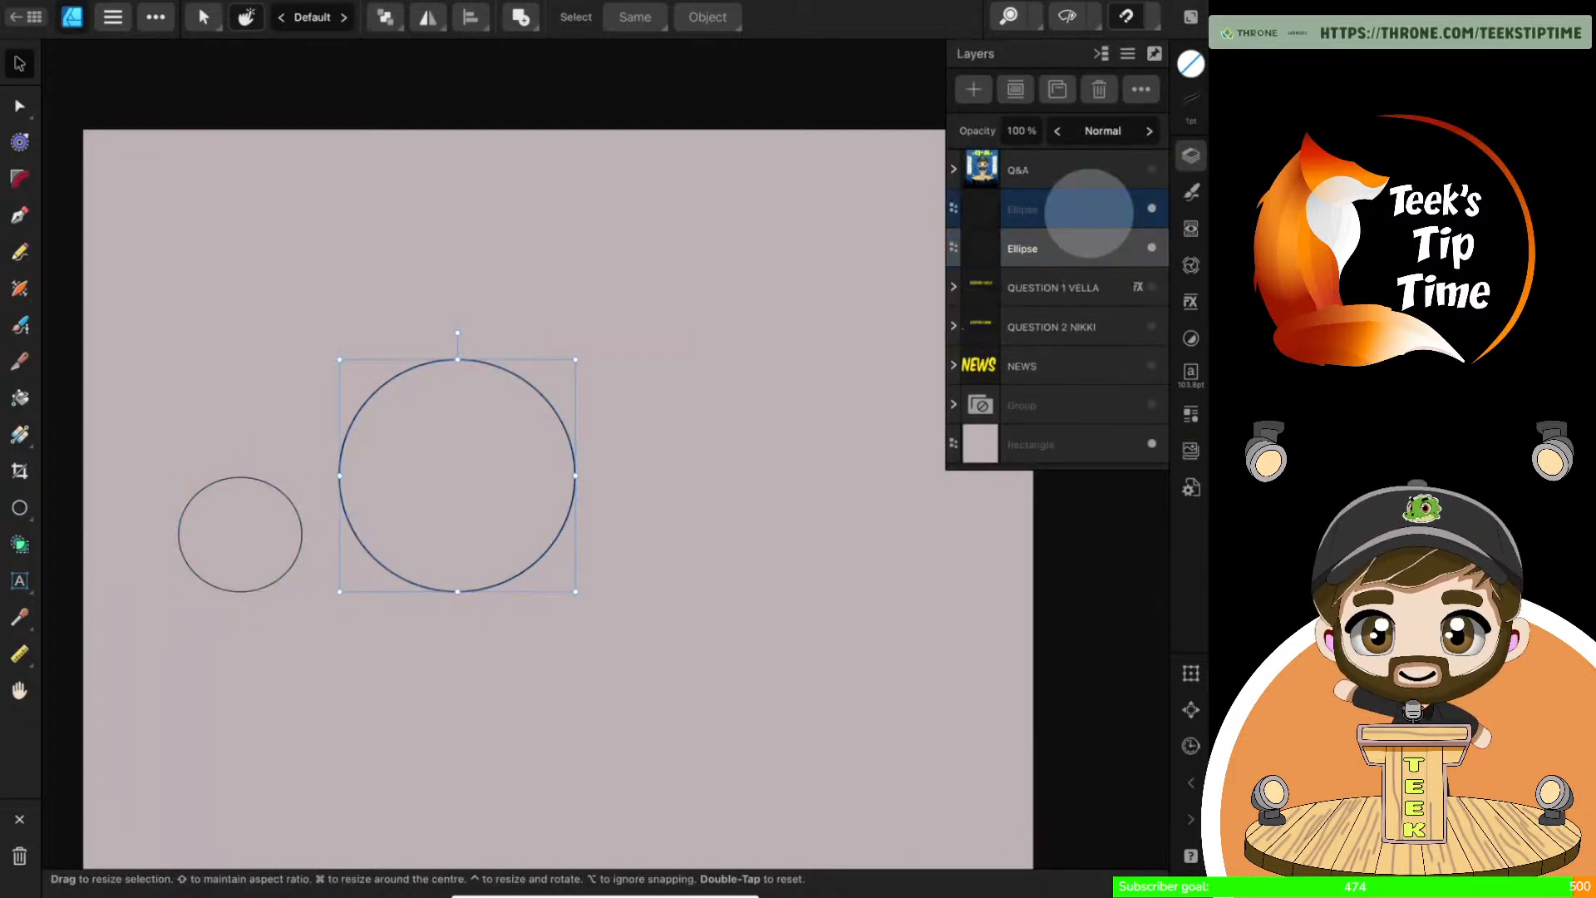
pyautogui.click(156, 17)
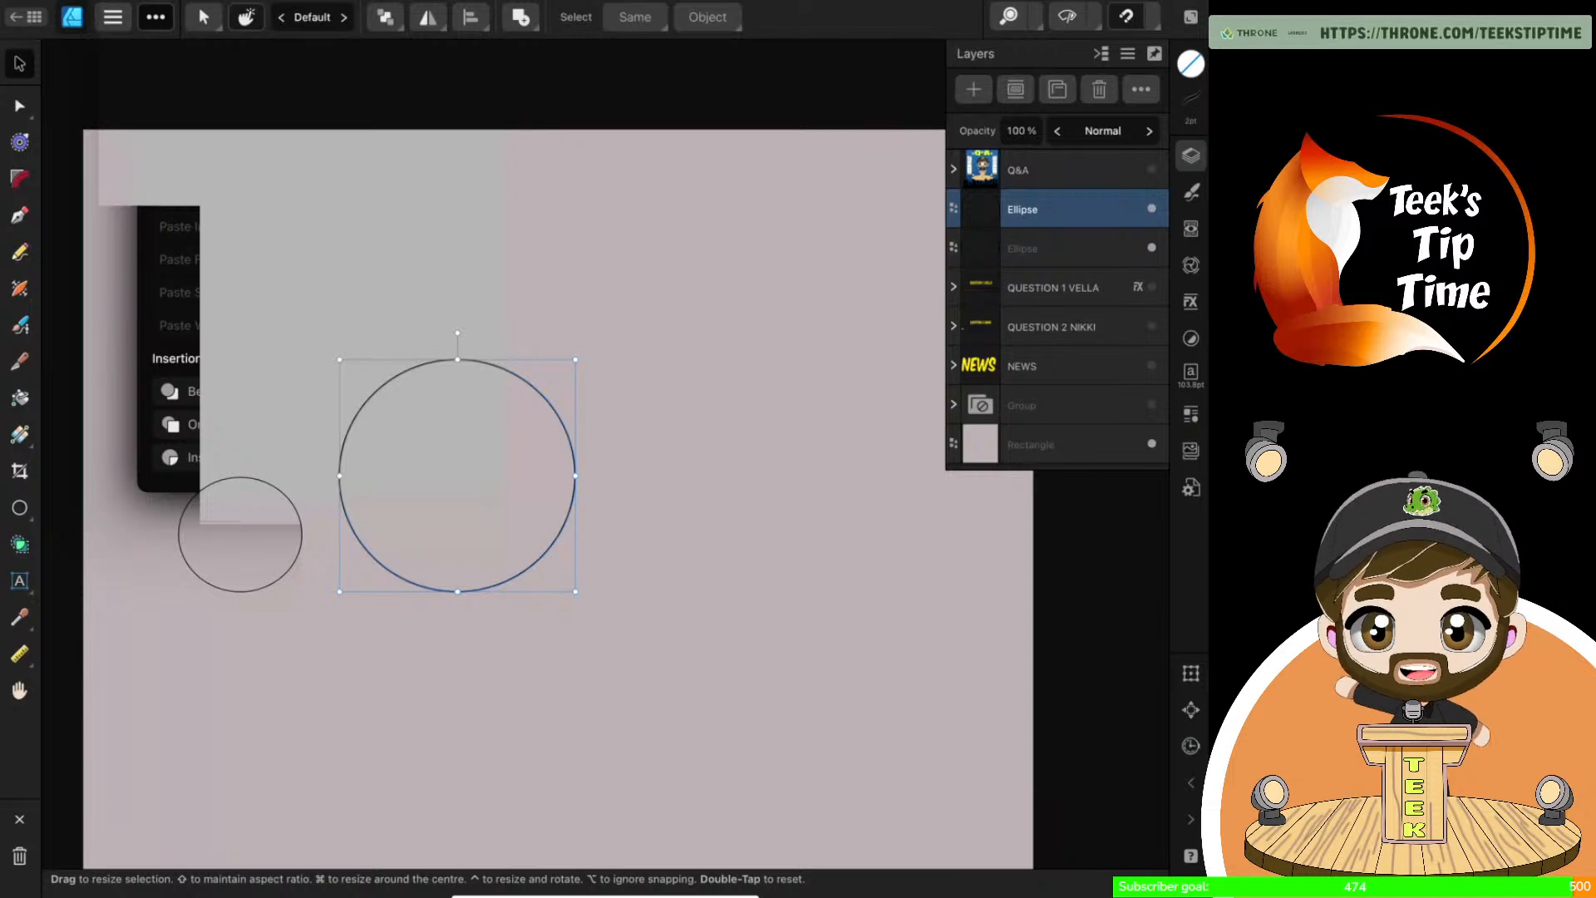
pyautogui.click(186, 92)
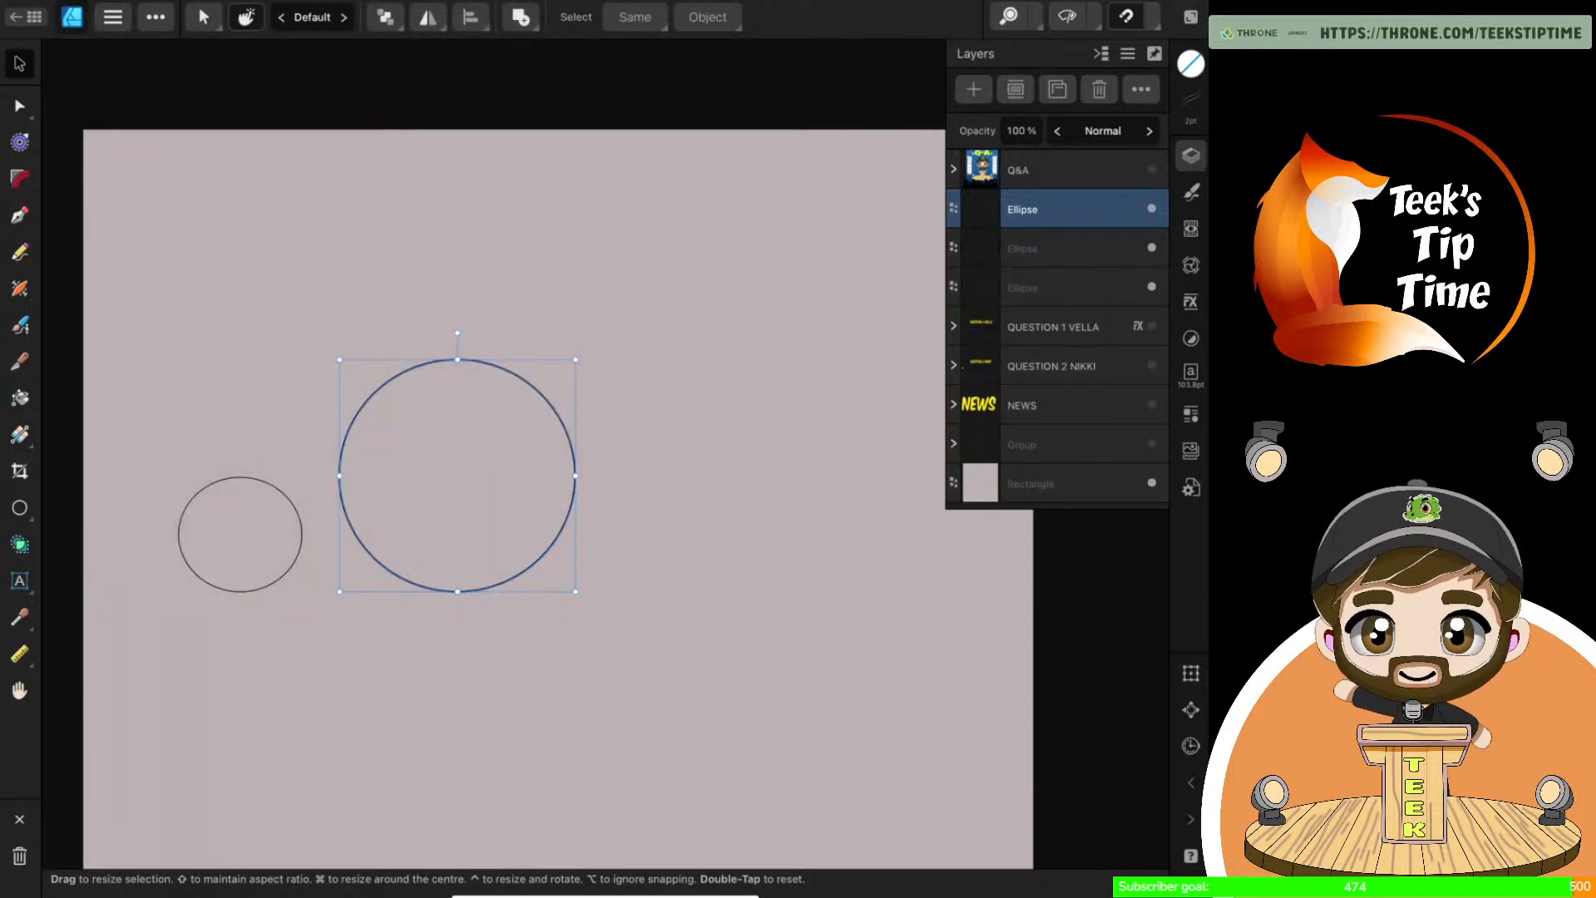
pyautogui.scroll(3, 777, 502)
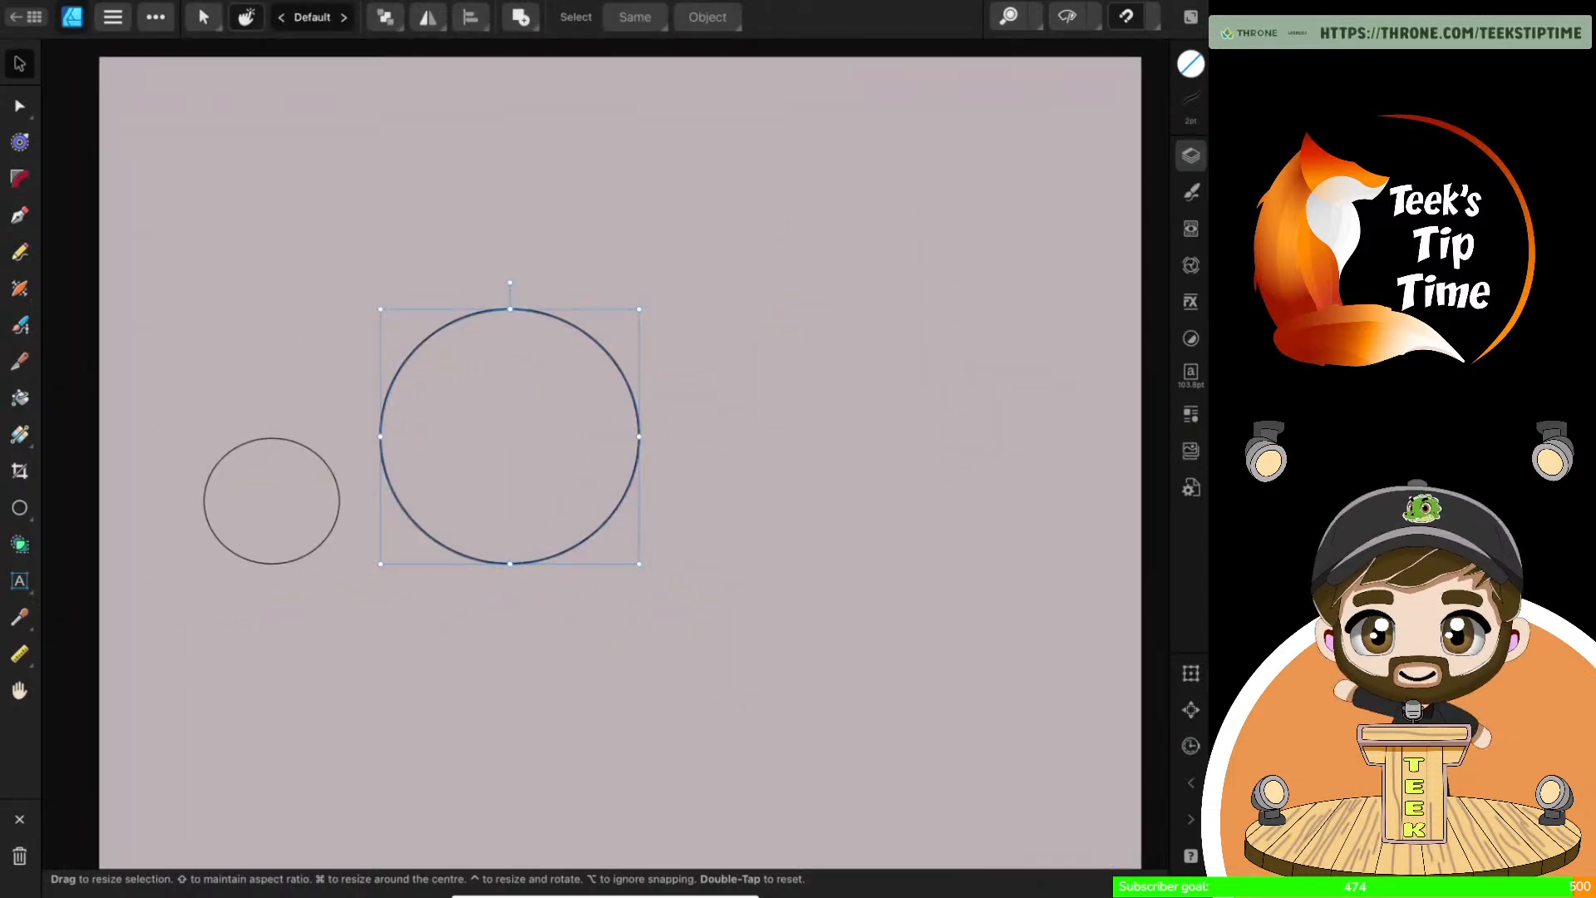
pyautogui.moveTo(502, 435); pyautogui.dragTo(797, 431)
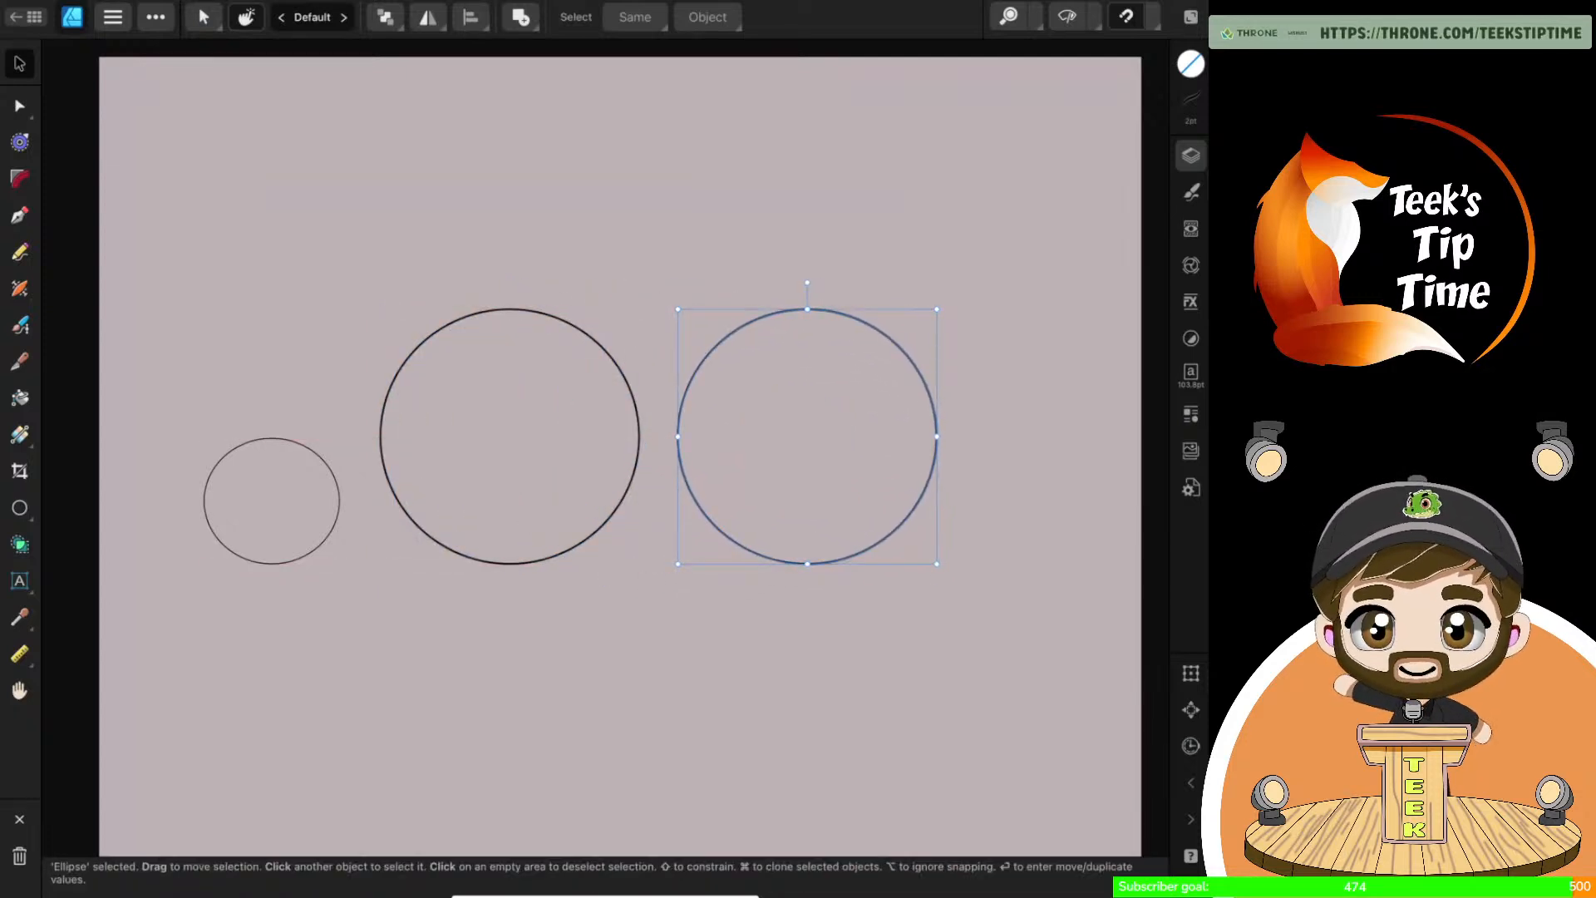
# Review the row of three ellipses, check the newest copy's stroke settings, and switch the selection between the two large ellipses
pyautogui.scroll(-3, 1036, 546)
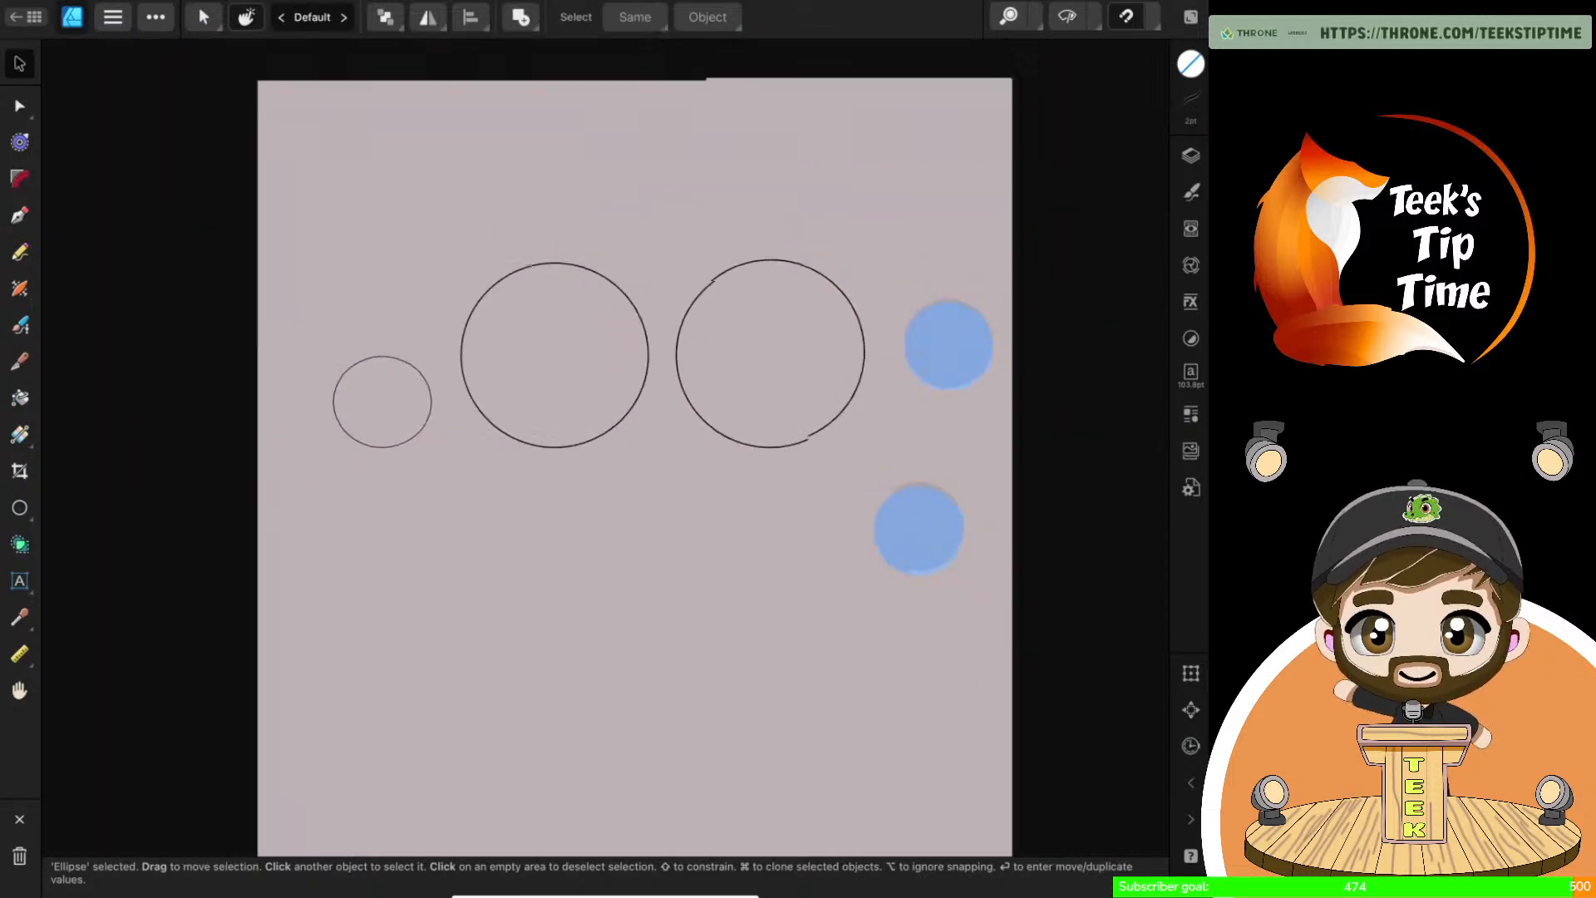
pyautogui.scroll(1, 907, 452)
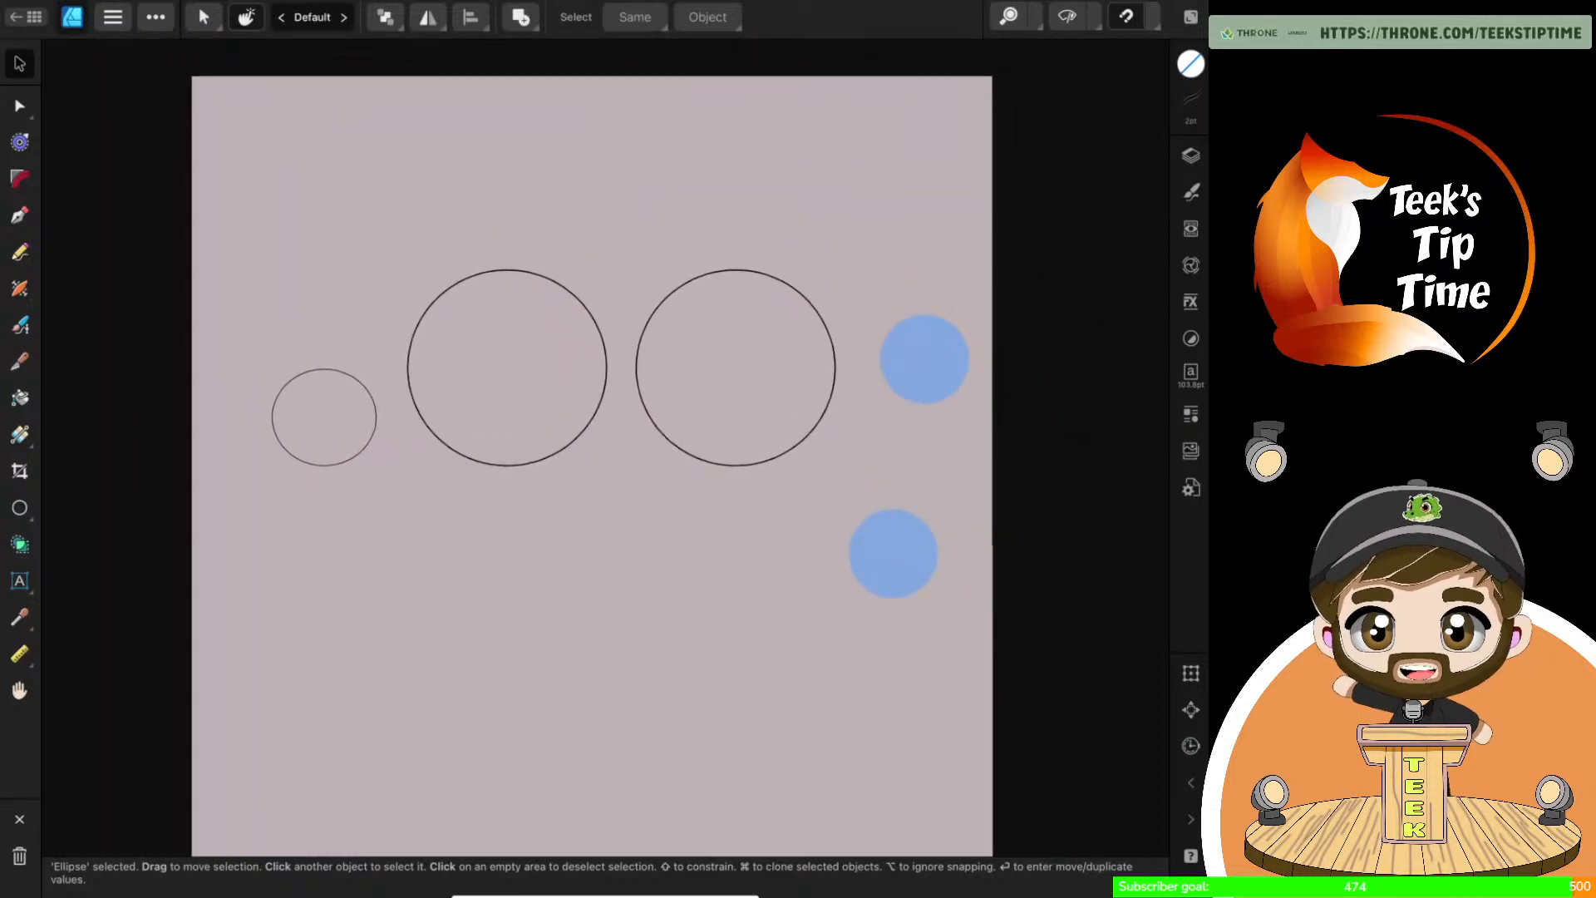
pyautogui.scroll(1, 908, 464)
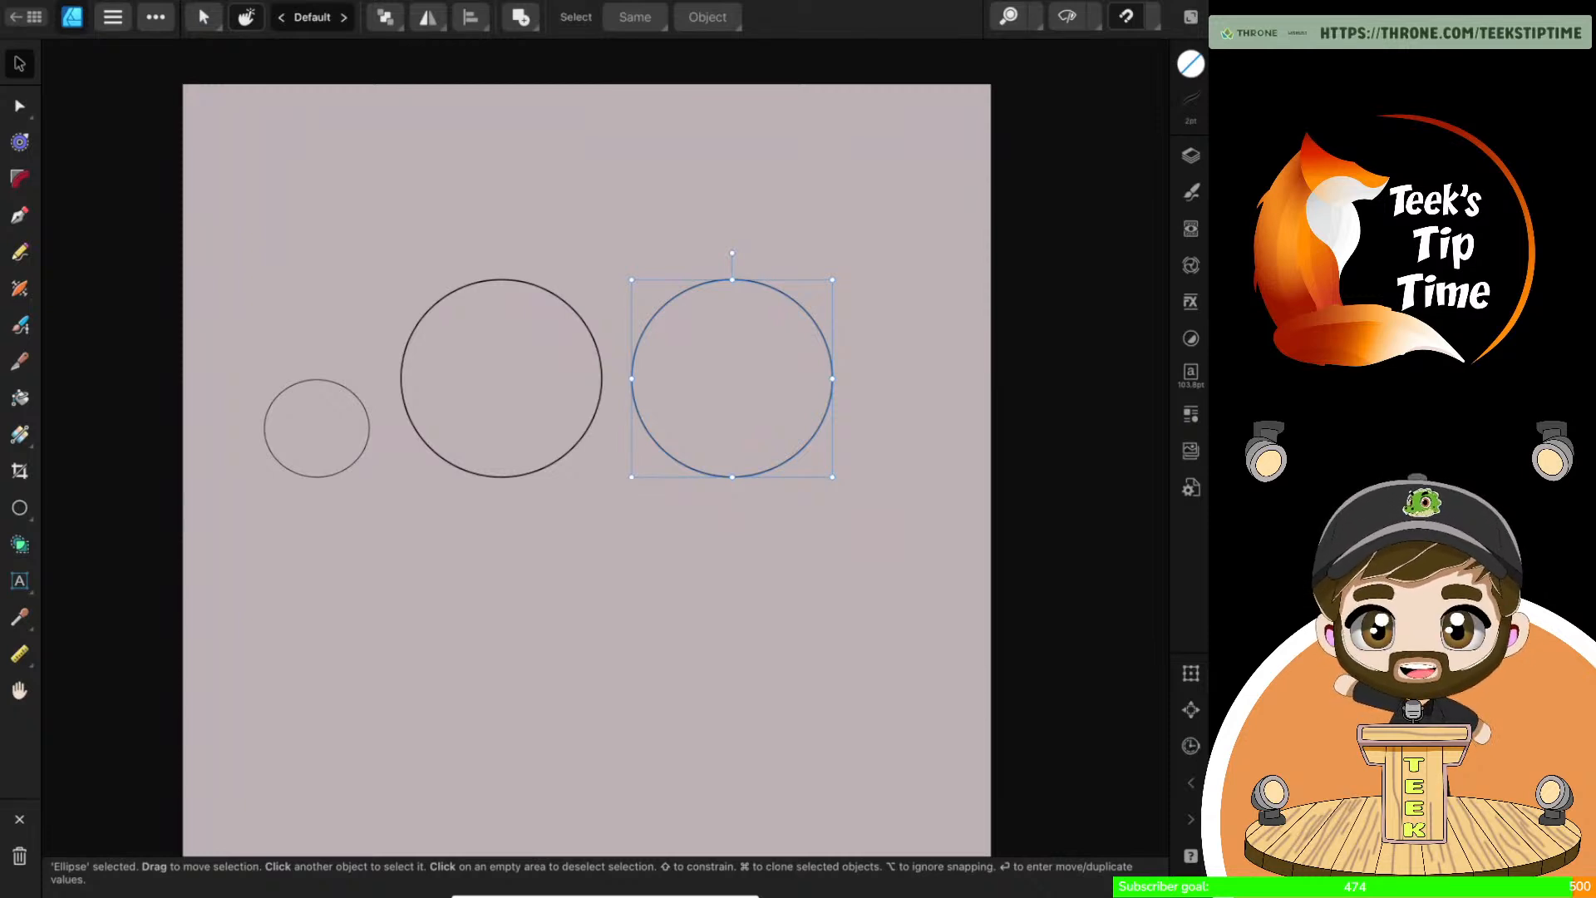
pyautogui.click(1191, 155)
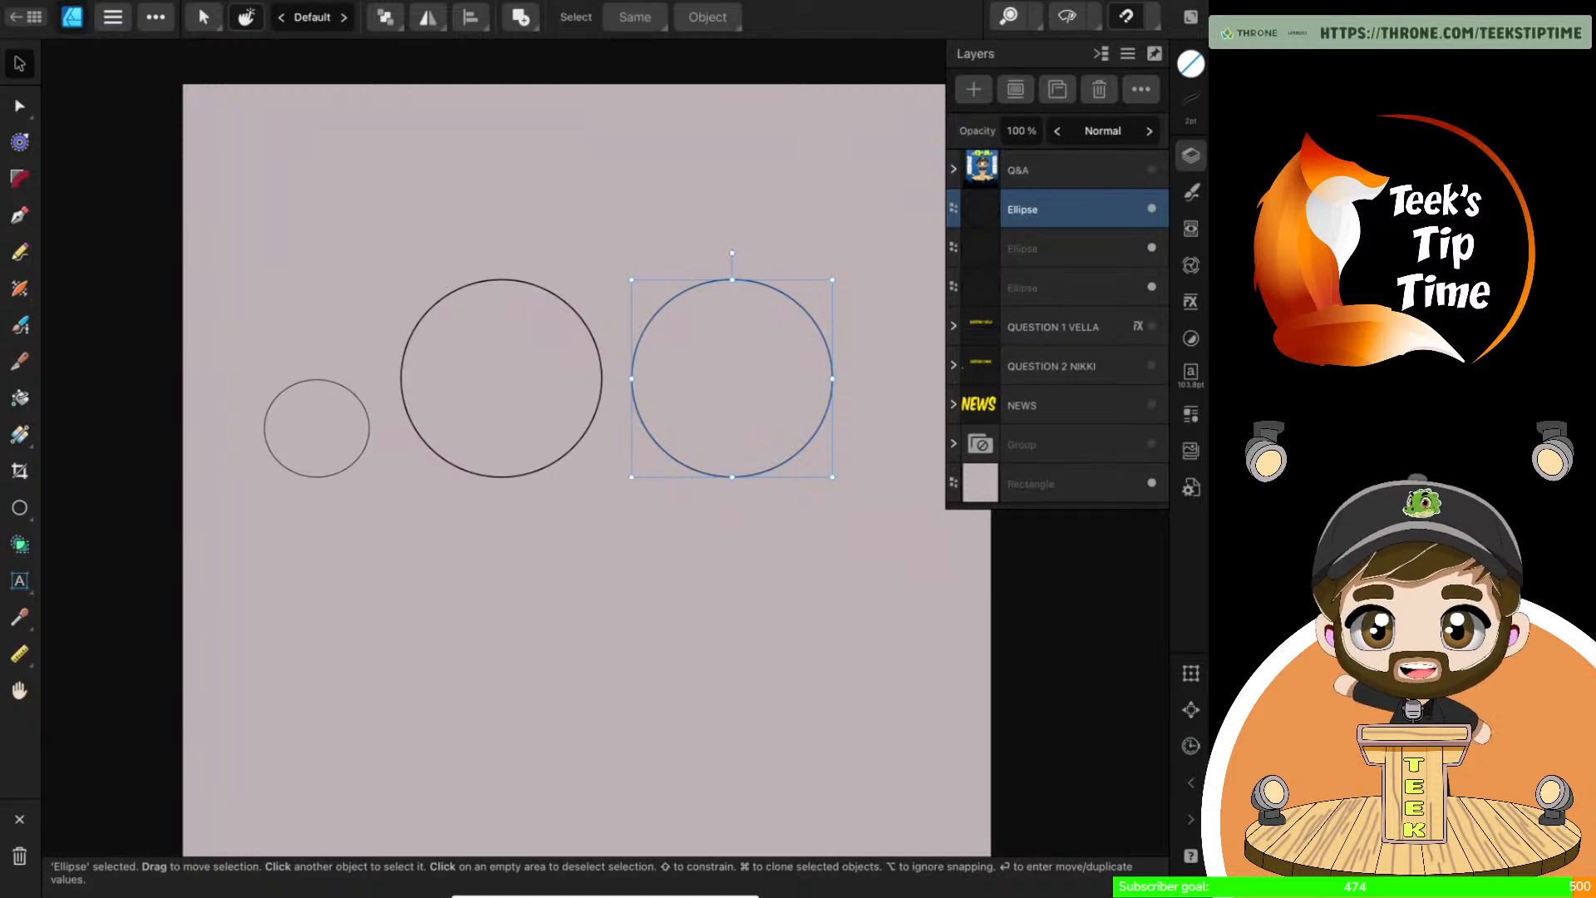
pyautogui.click(1185, 115)
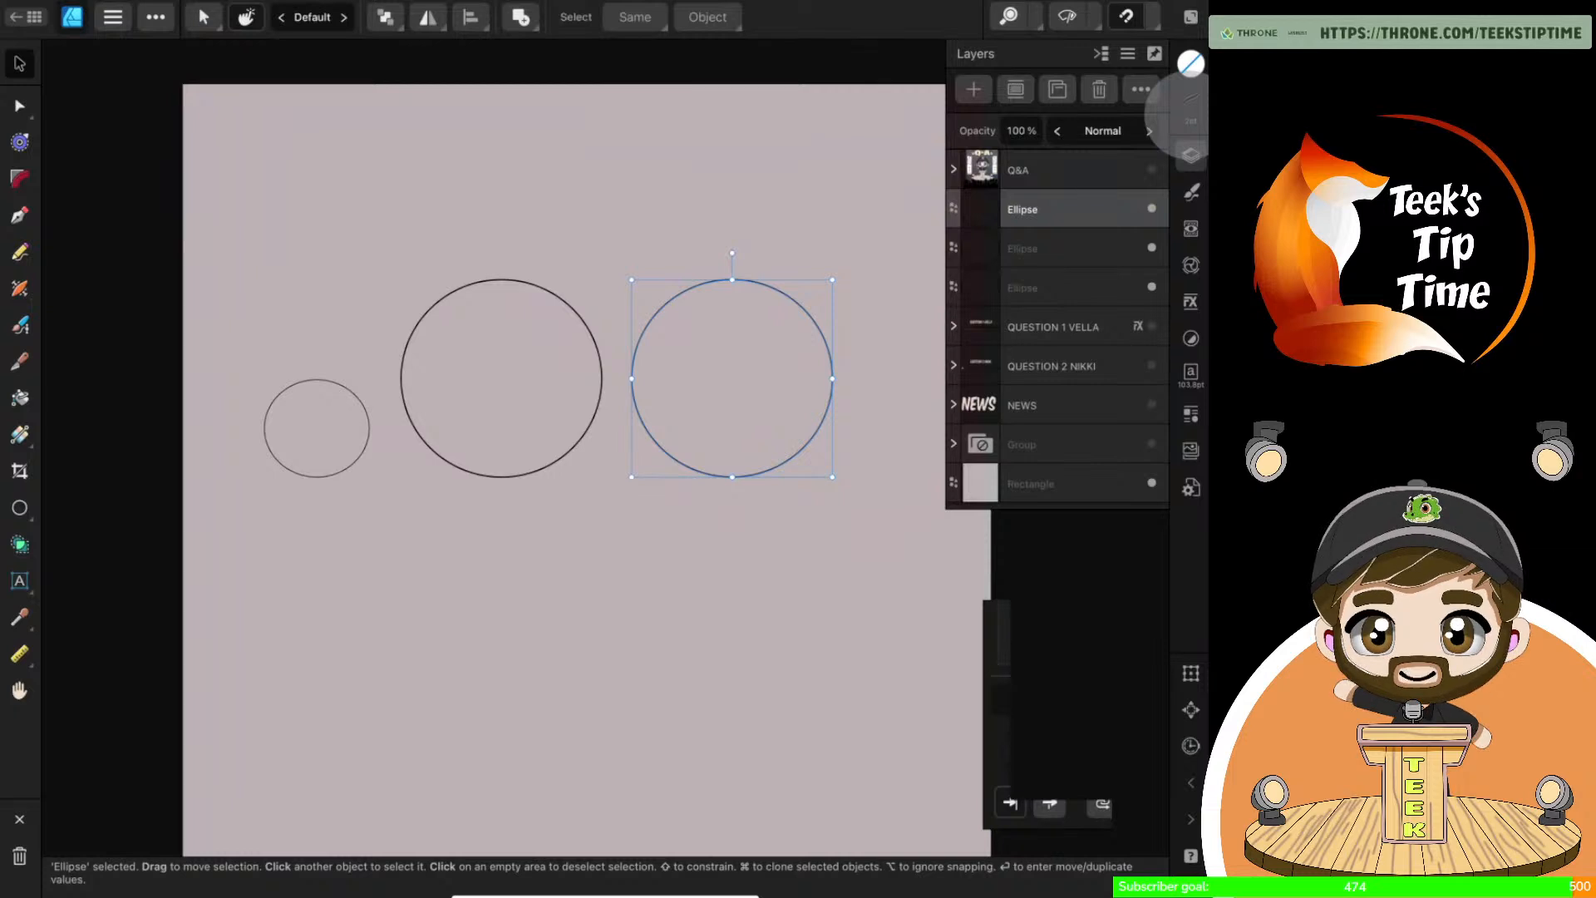
pyautogui.click(1185, 159)
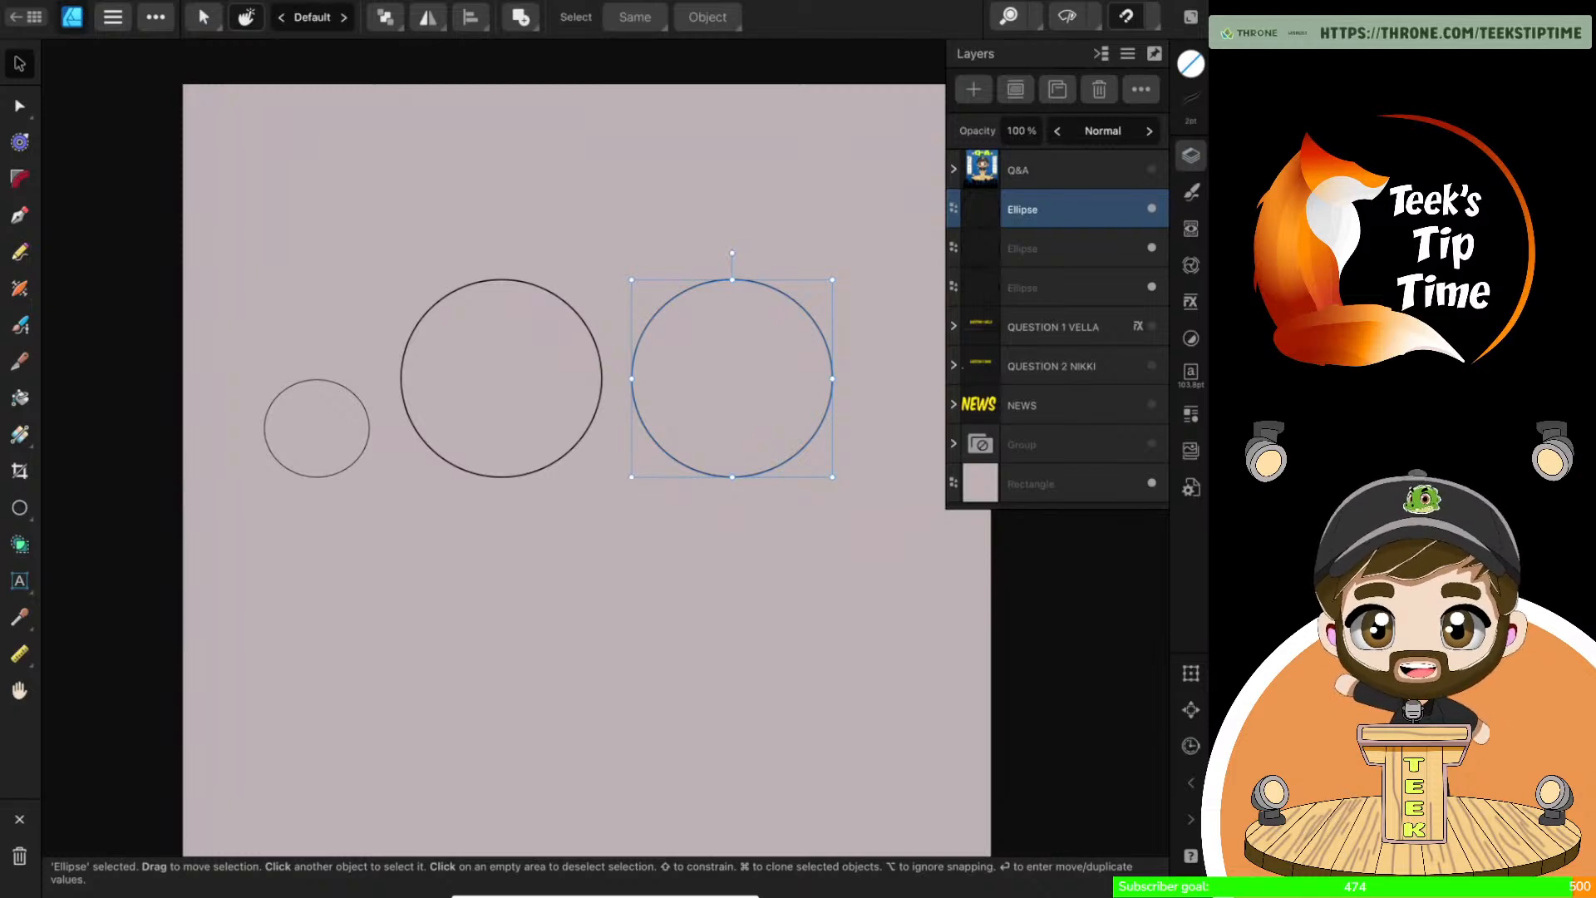
pyautogui.click(1089, 249)
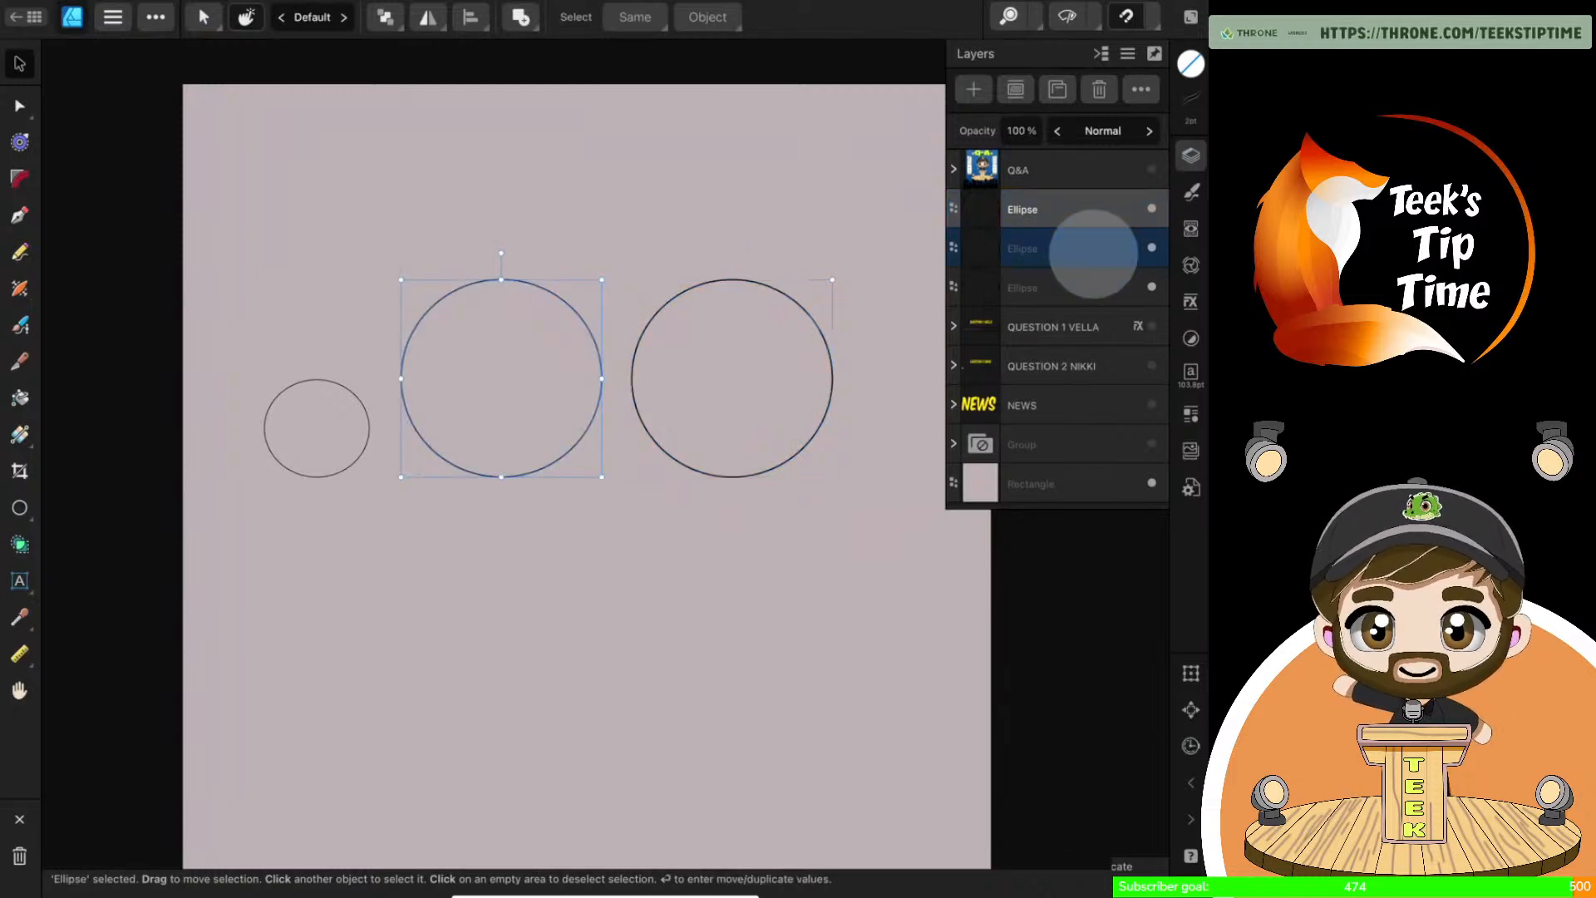
pyautogui.click(1096, 209)
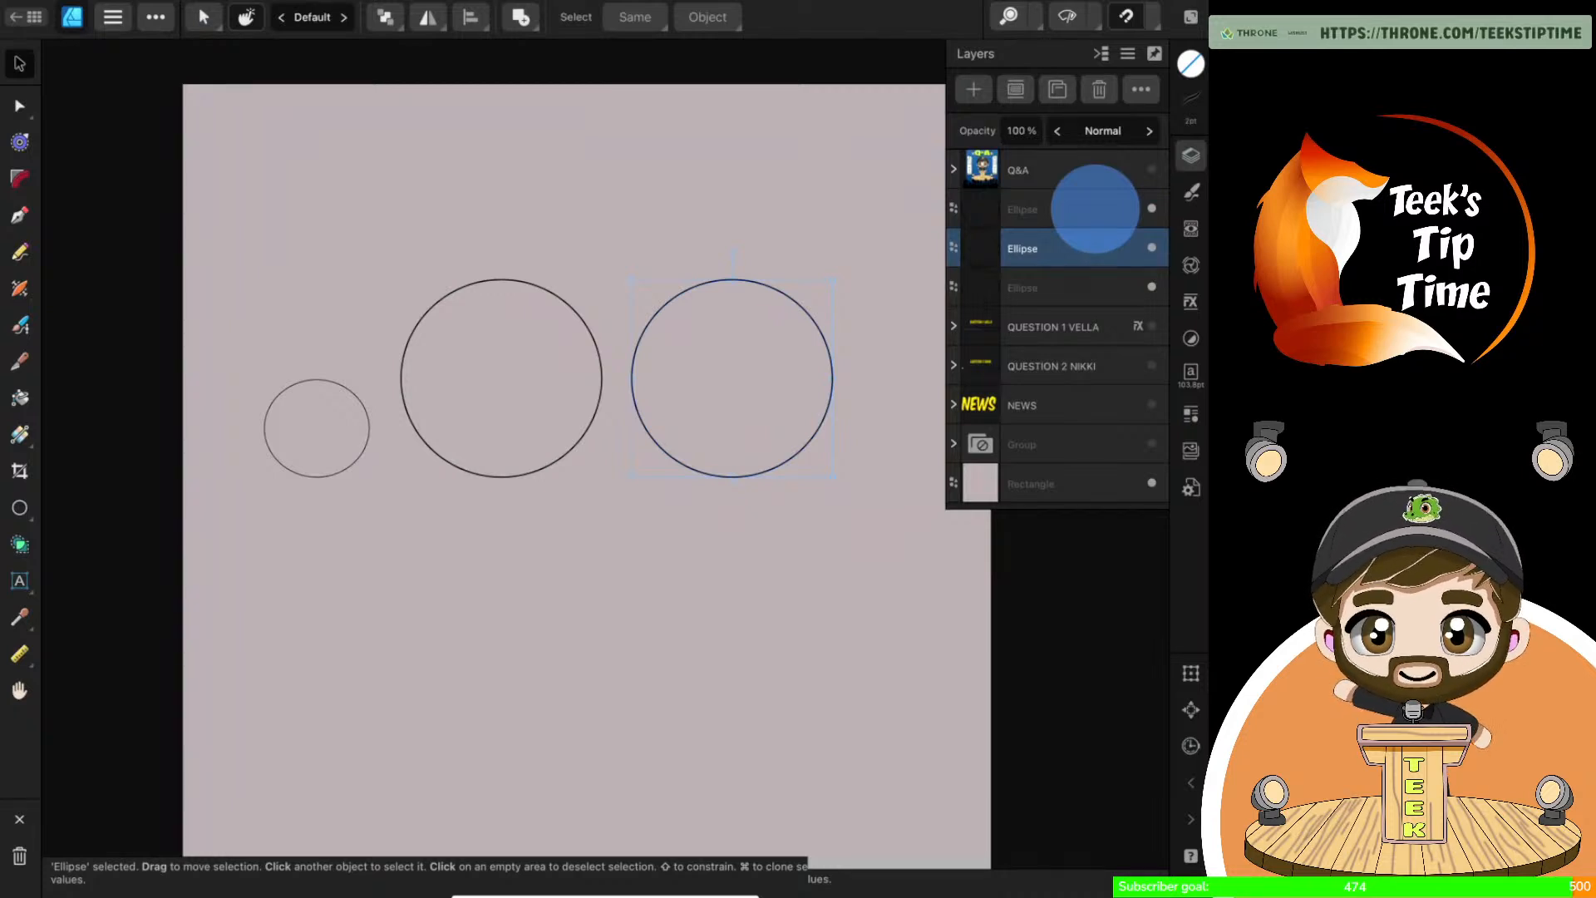
# Delete both large ellipses and hide the remaining small ellipse
pyautogui.click(1096, 208)
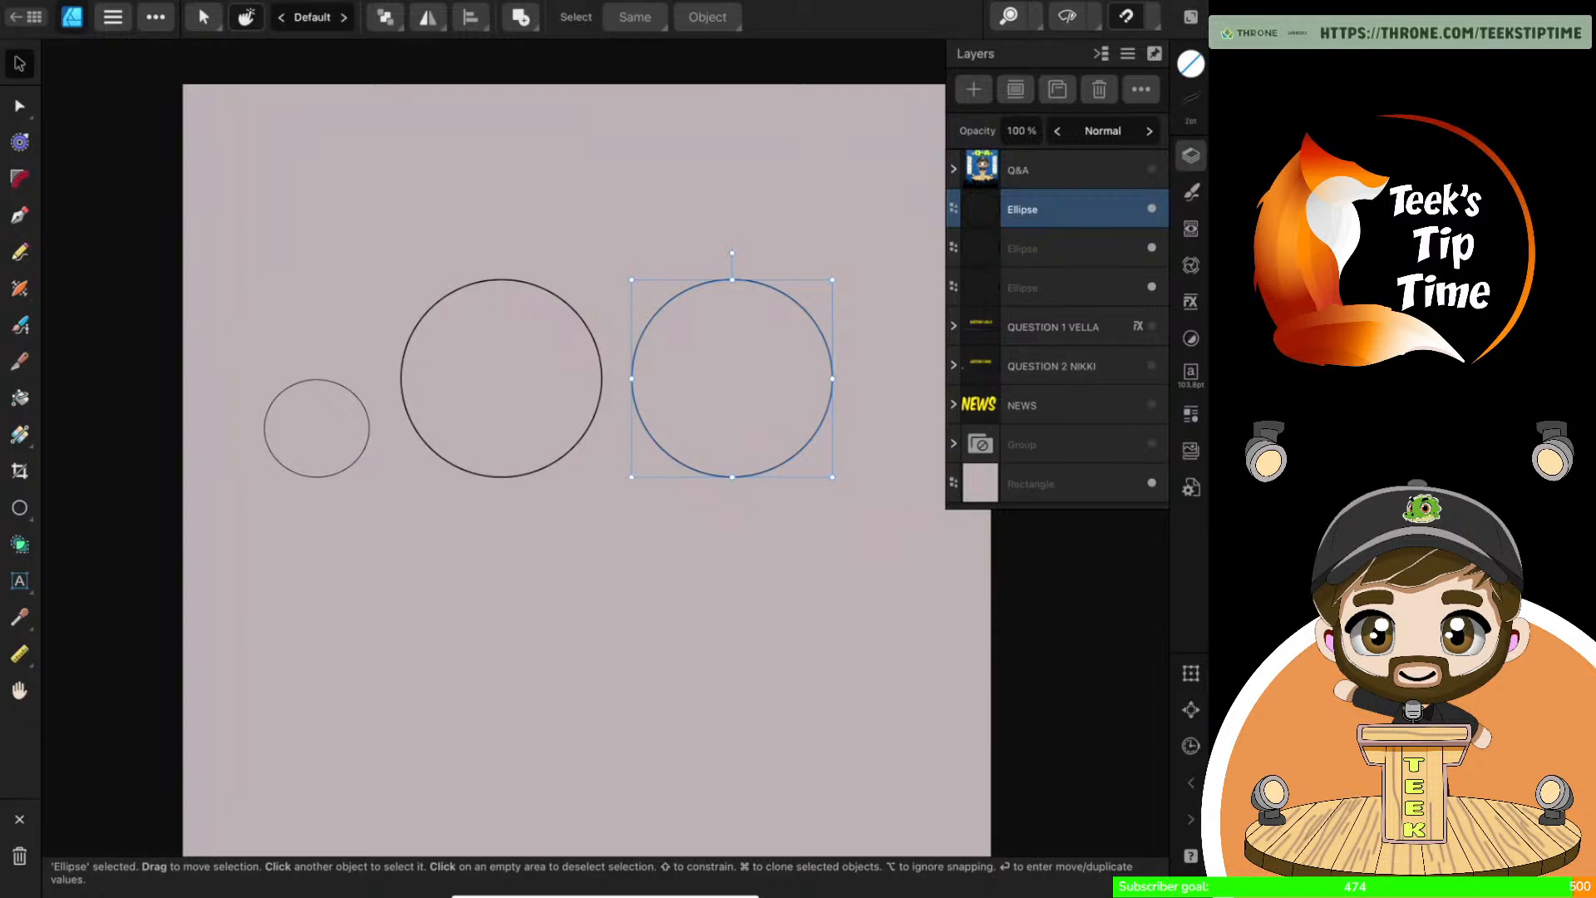
pyautogui.click(1085, 250)
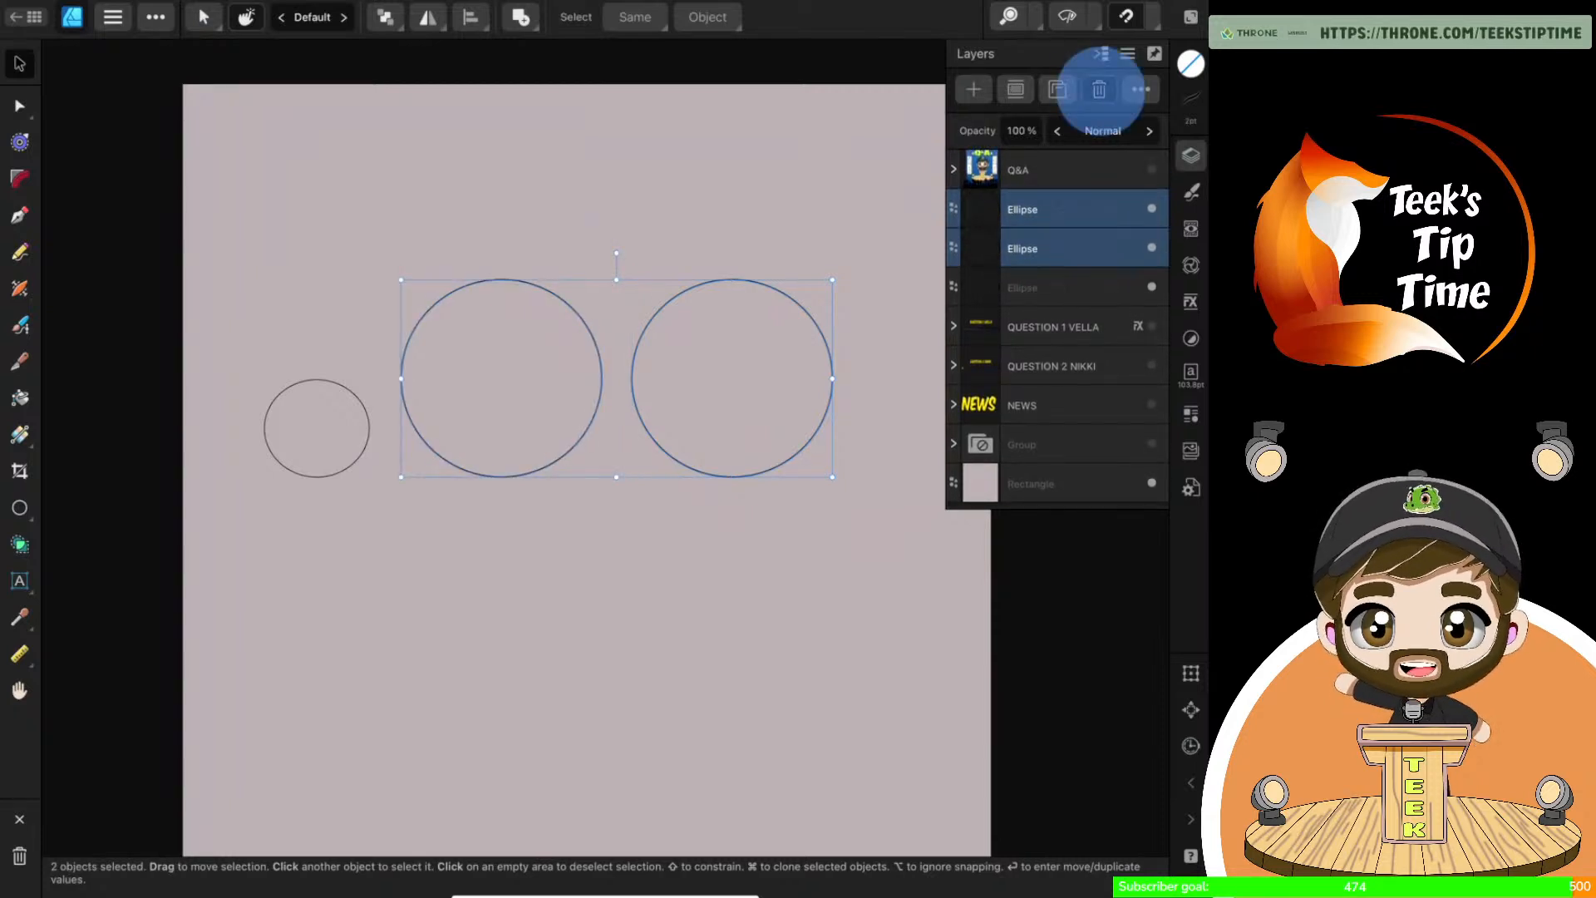
pyautogui.click(1099, 89)
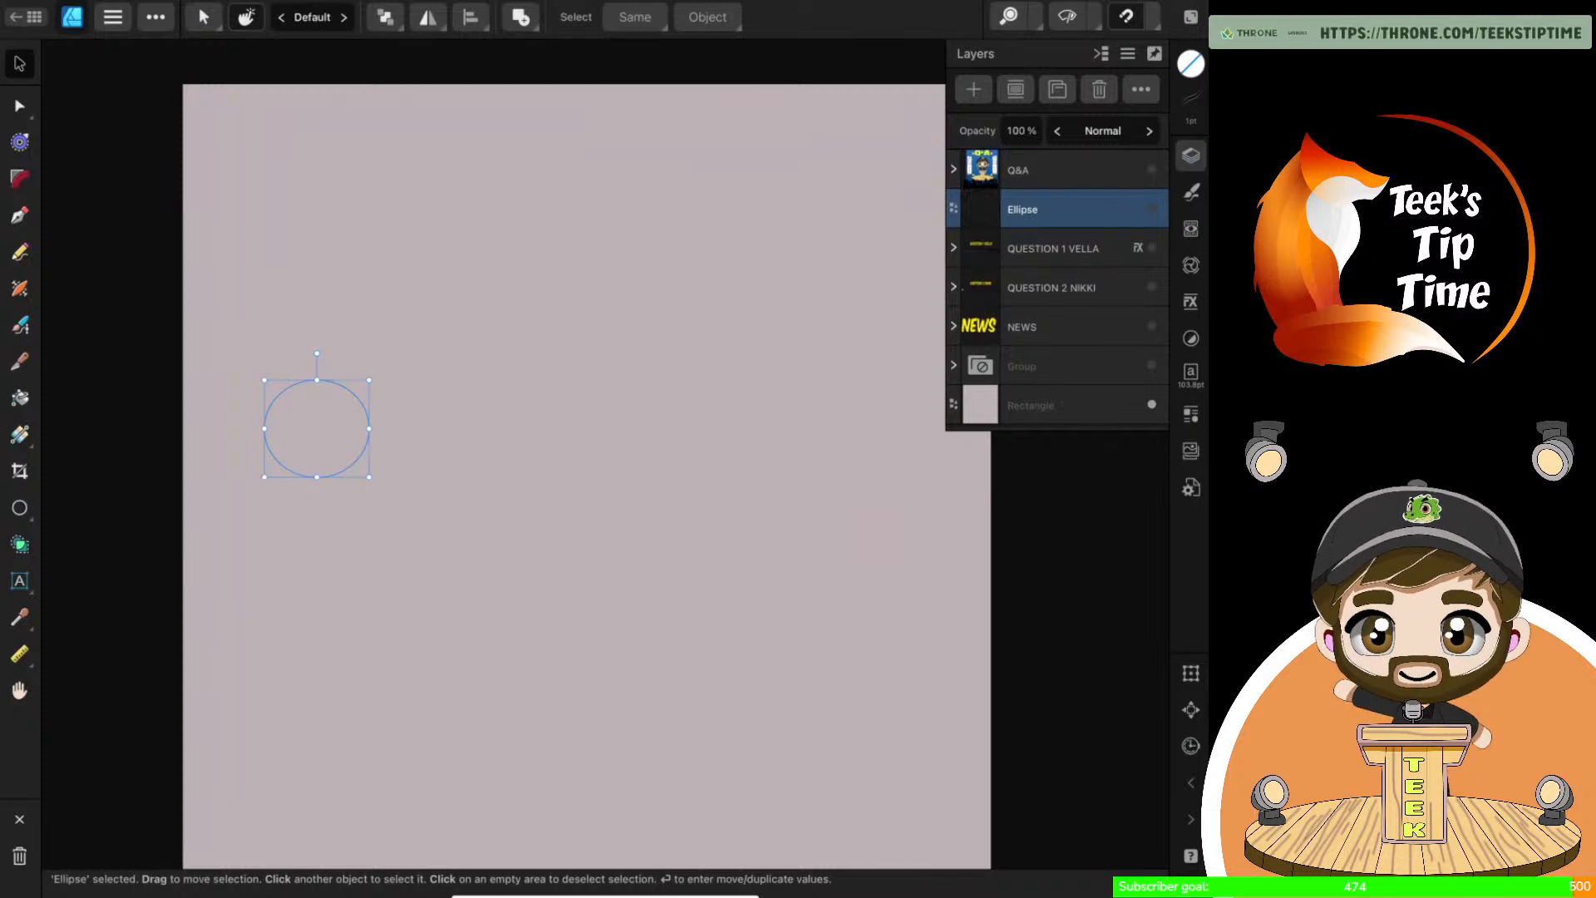
# Show the group holding community question 2 and read its message about exporting and slicing files
pyautogui.click(1051, 287)
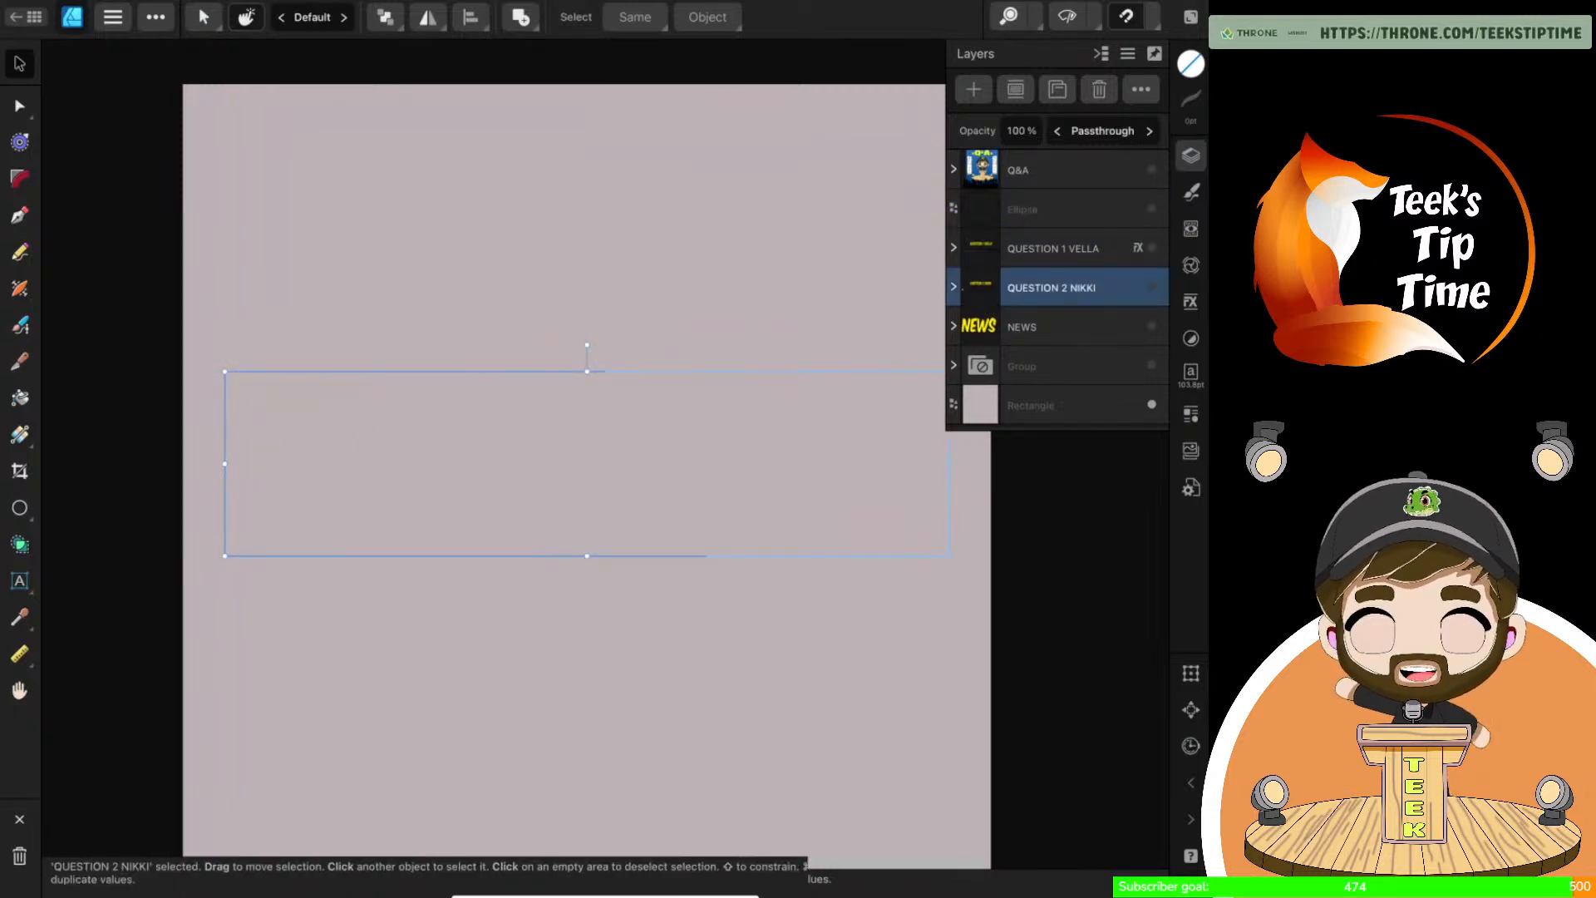
pyautogui.click(1152, 287)
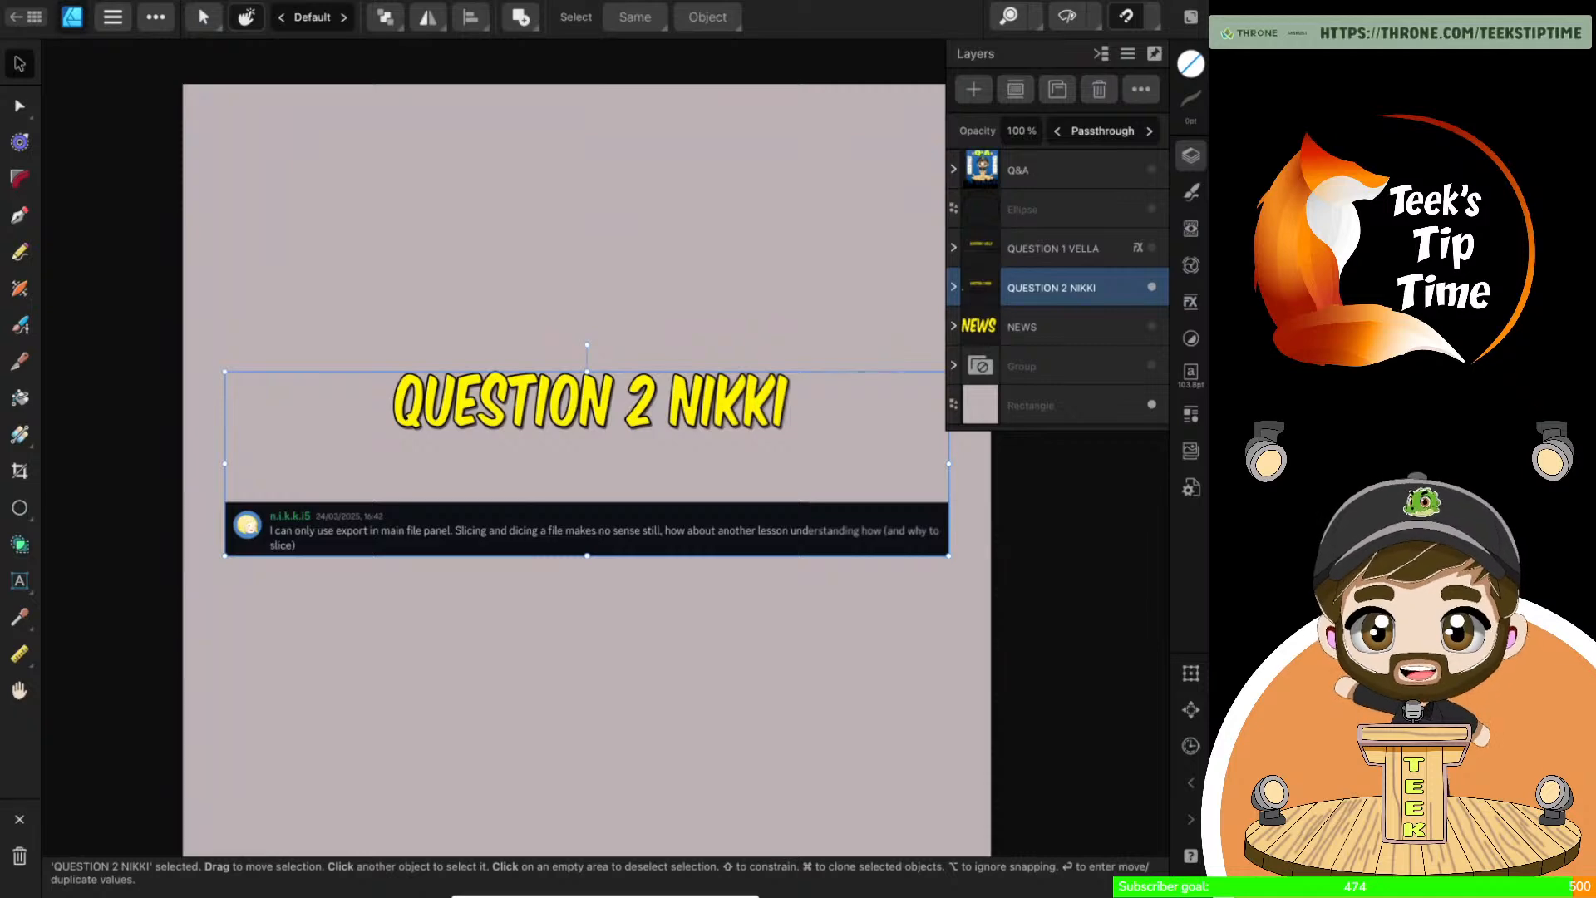
pyautogui.scroll(3, 677, 547)
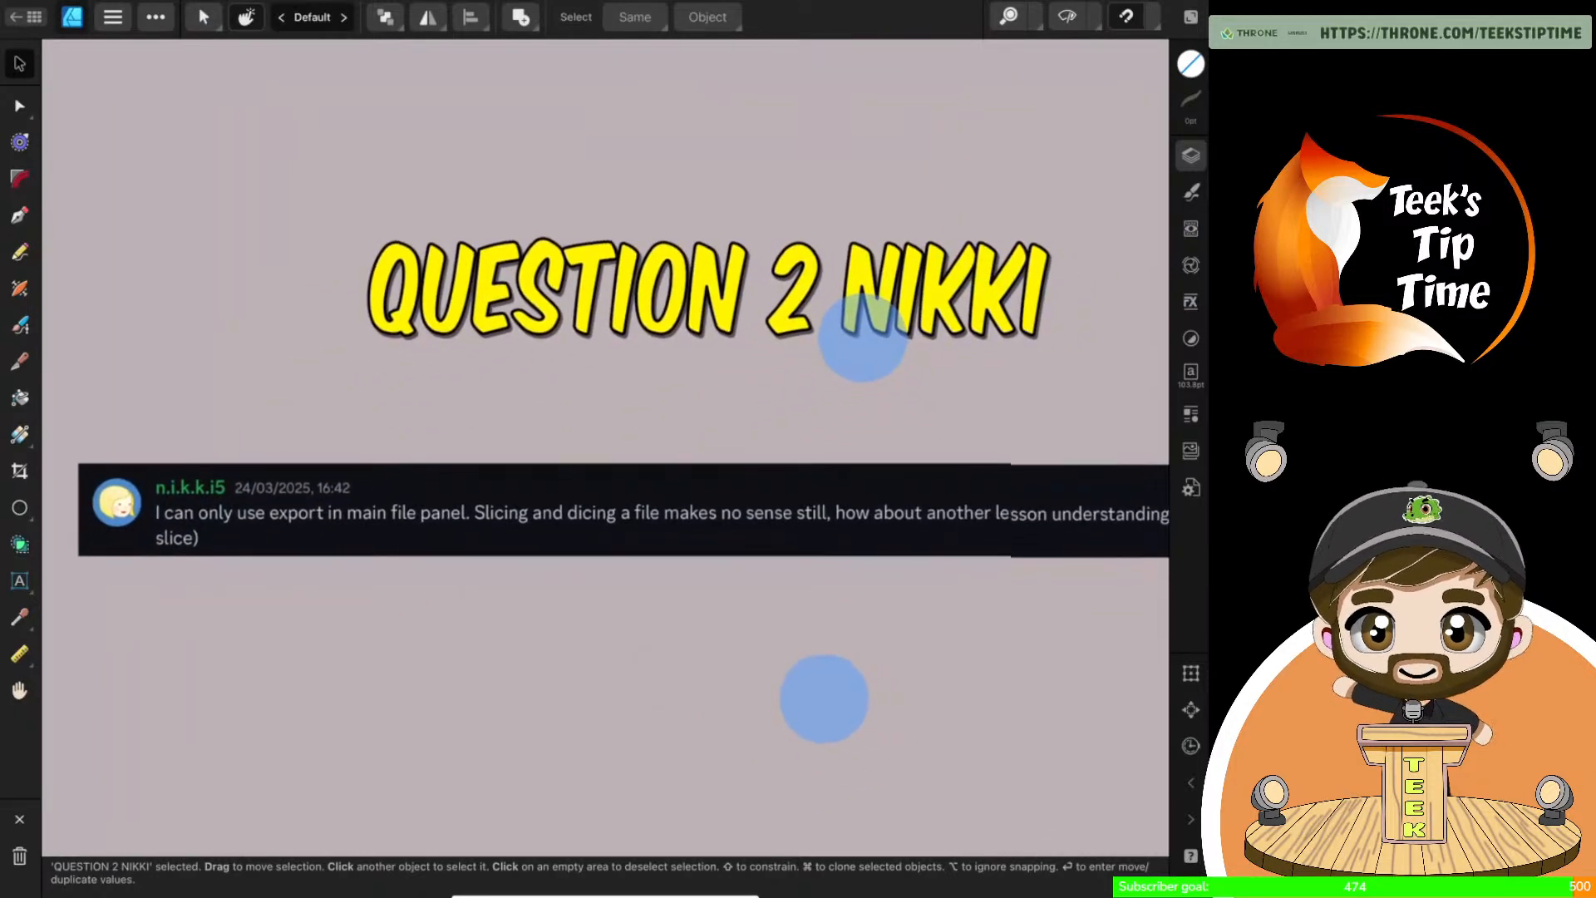
pyautogui.scroll(-1, 843, 518)
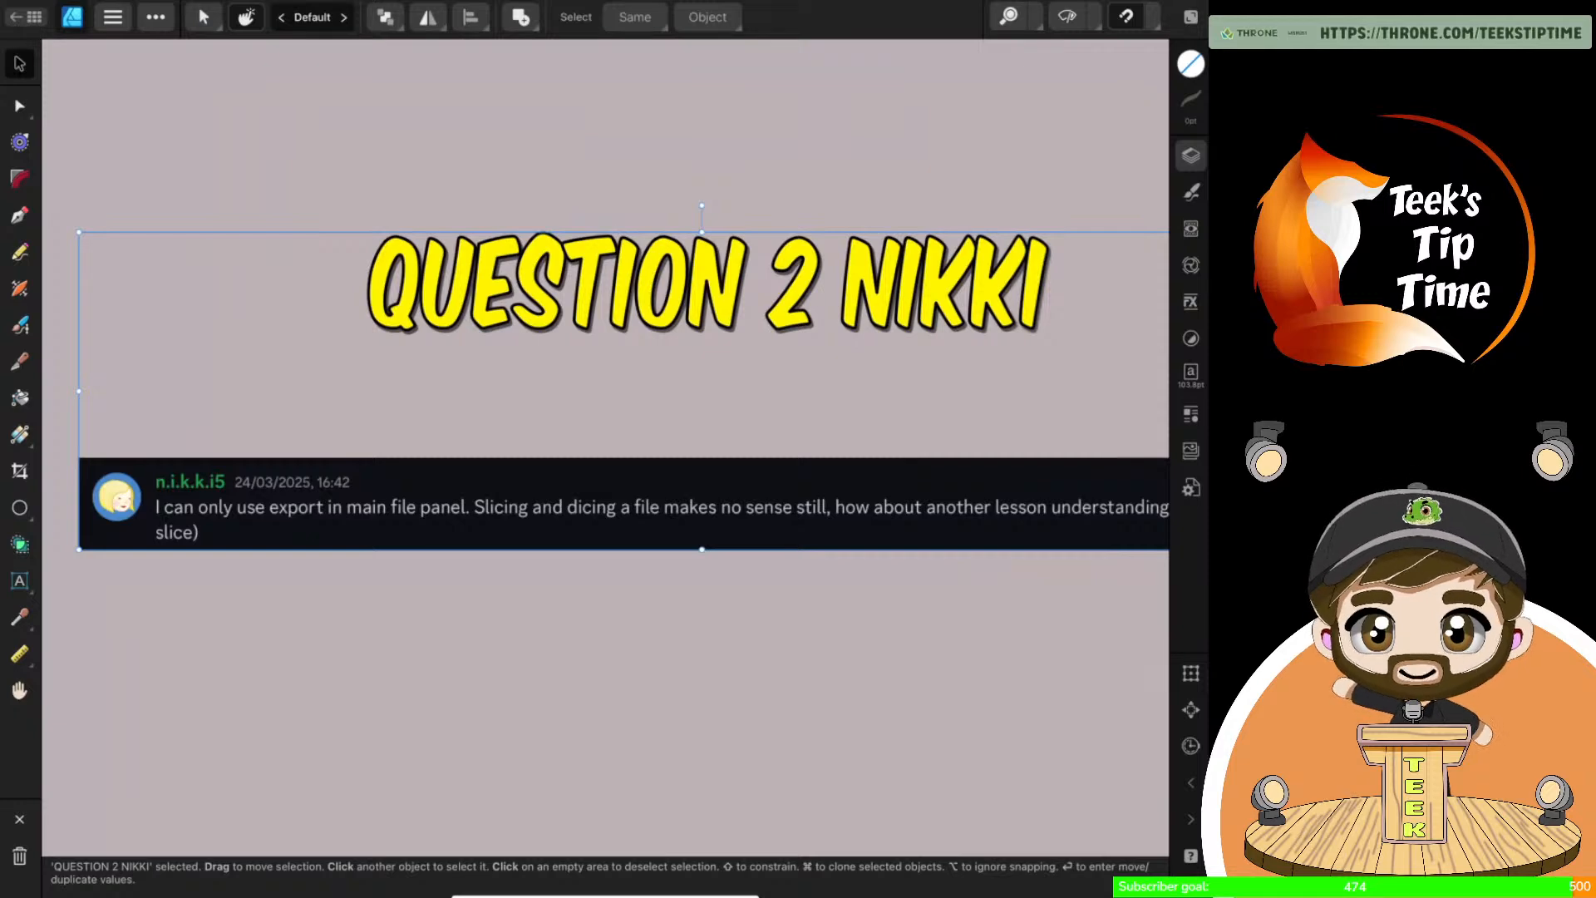
pyautogui.hscroll(3, 1046, 522)
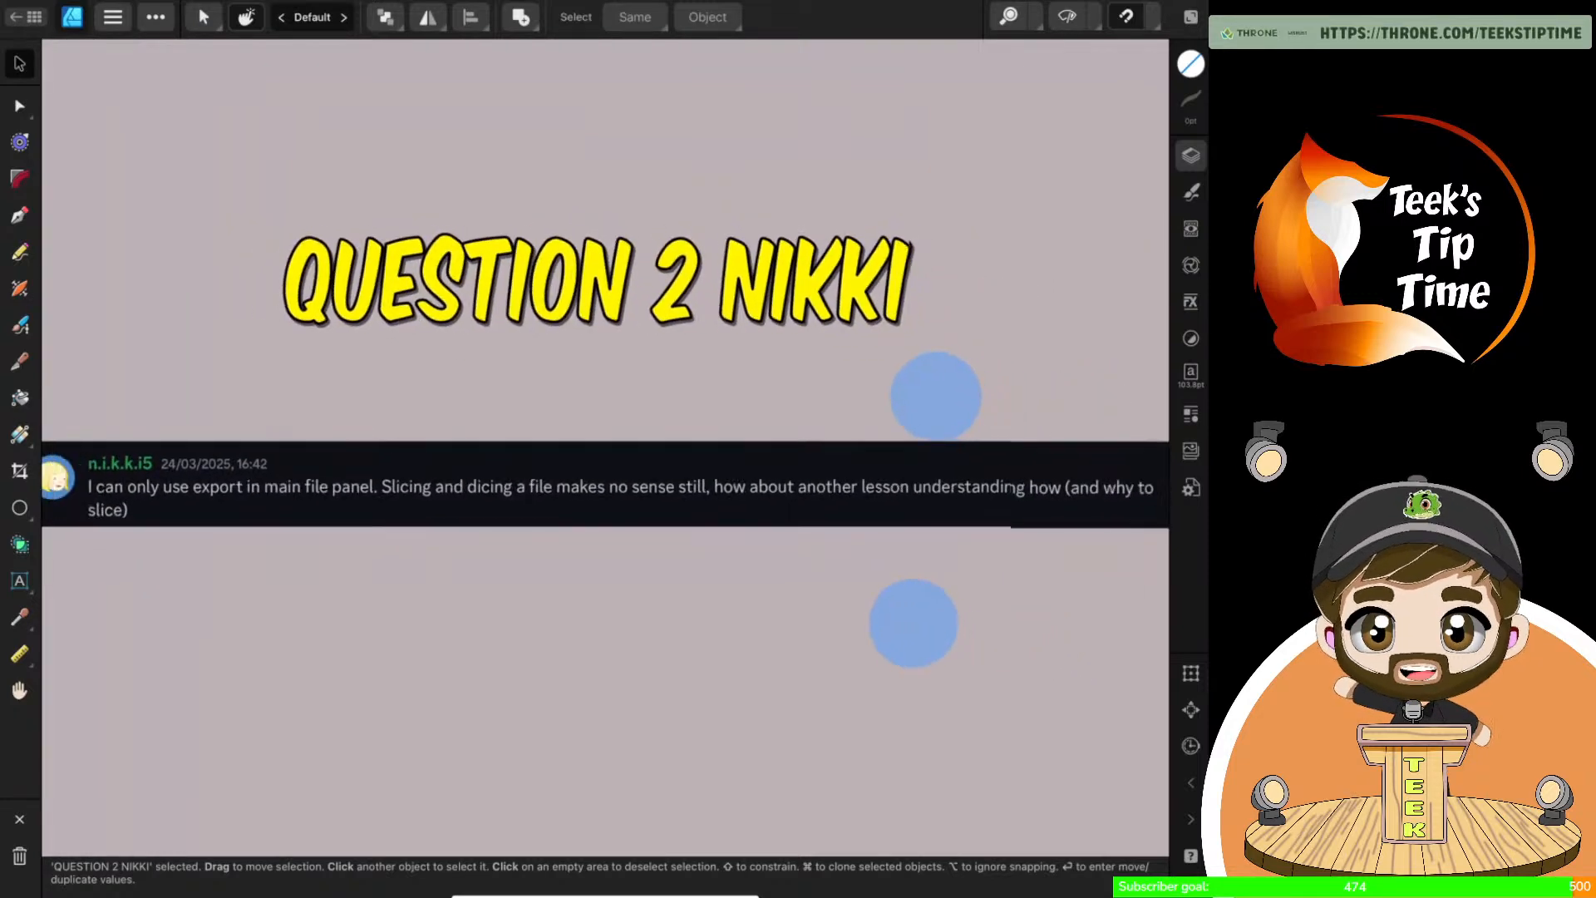
pyautogui.scroll(-1, 925, 509)
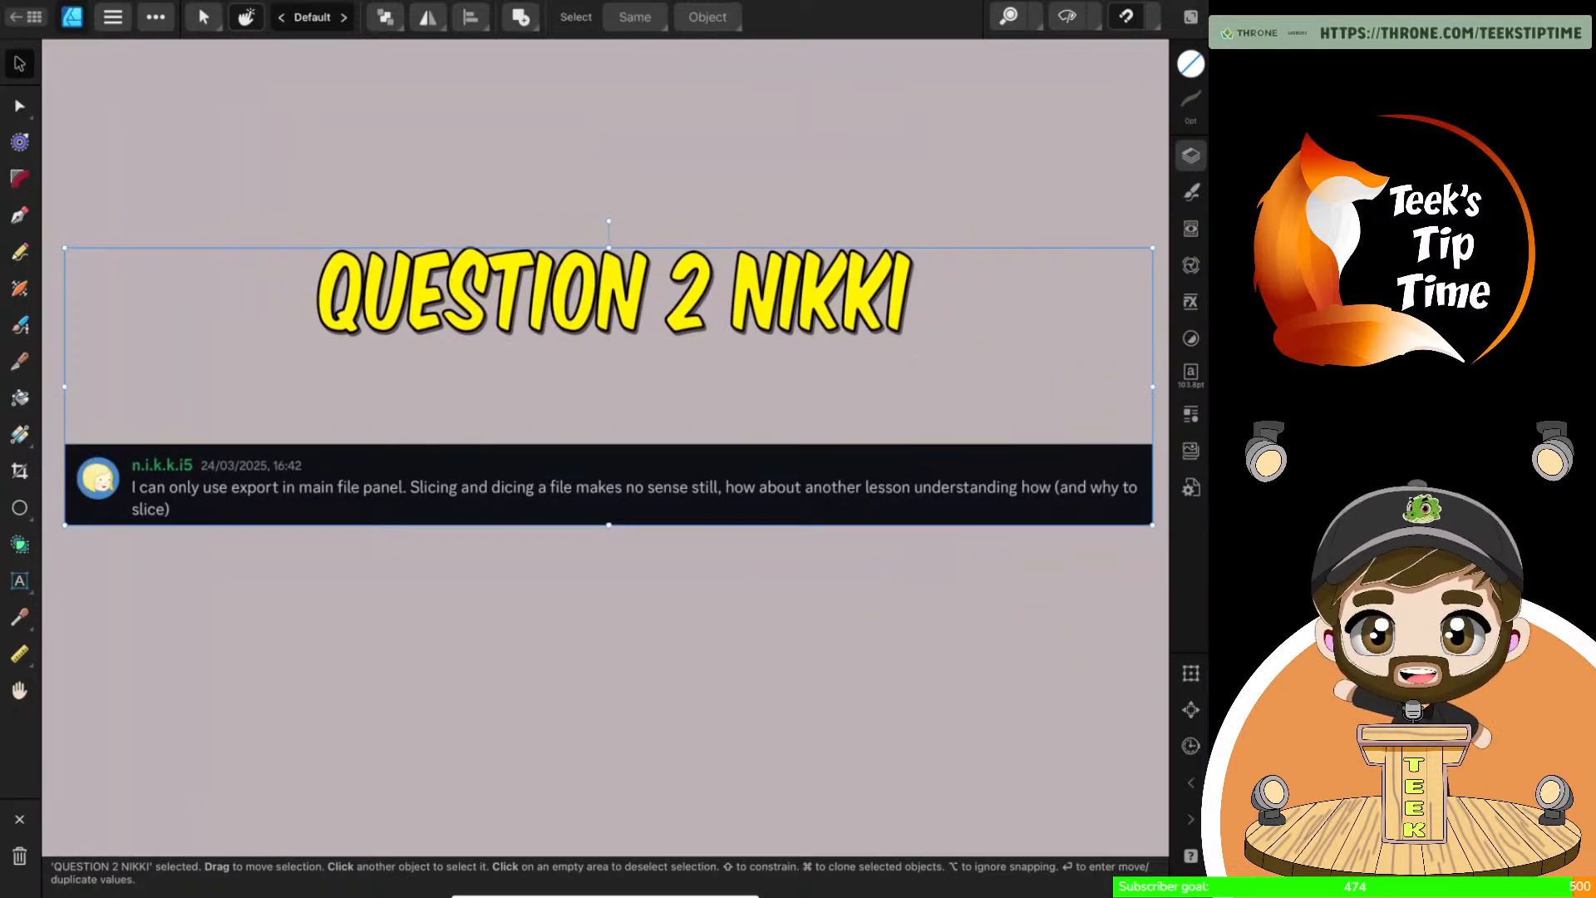
# Leave the question document and open the 2025 CHARACTERS document from the open documents
pyautogui.scroll(-4, 1004, 504)
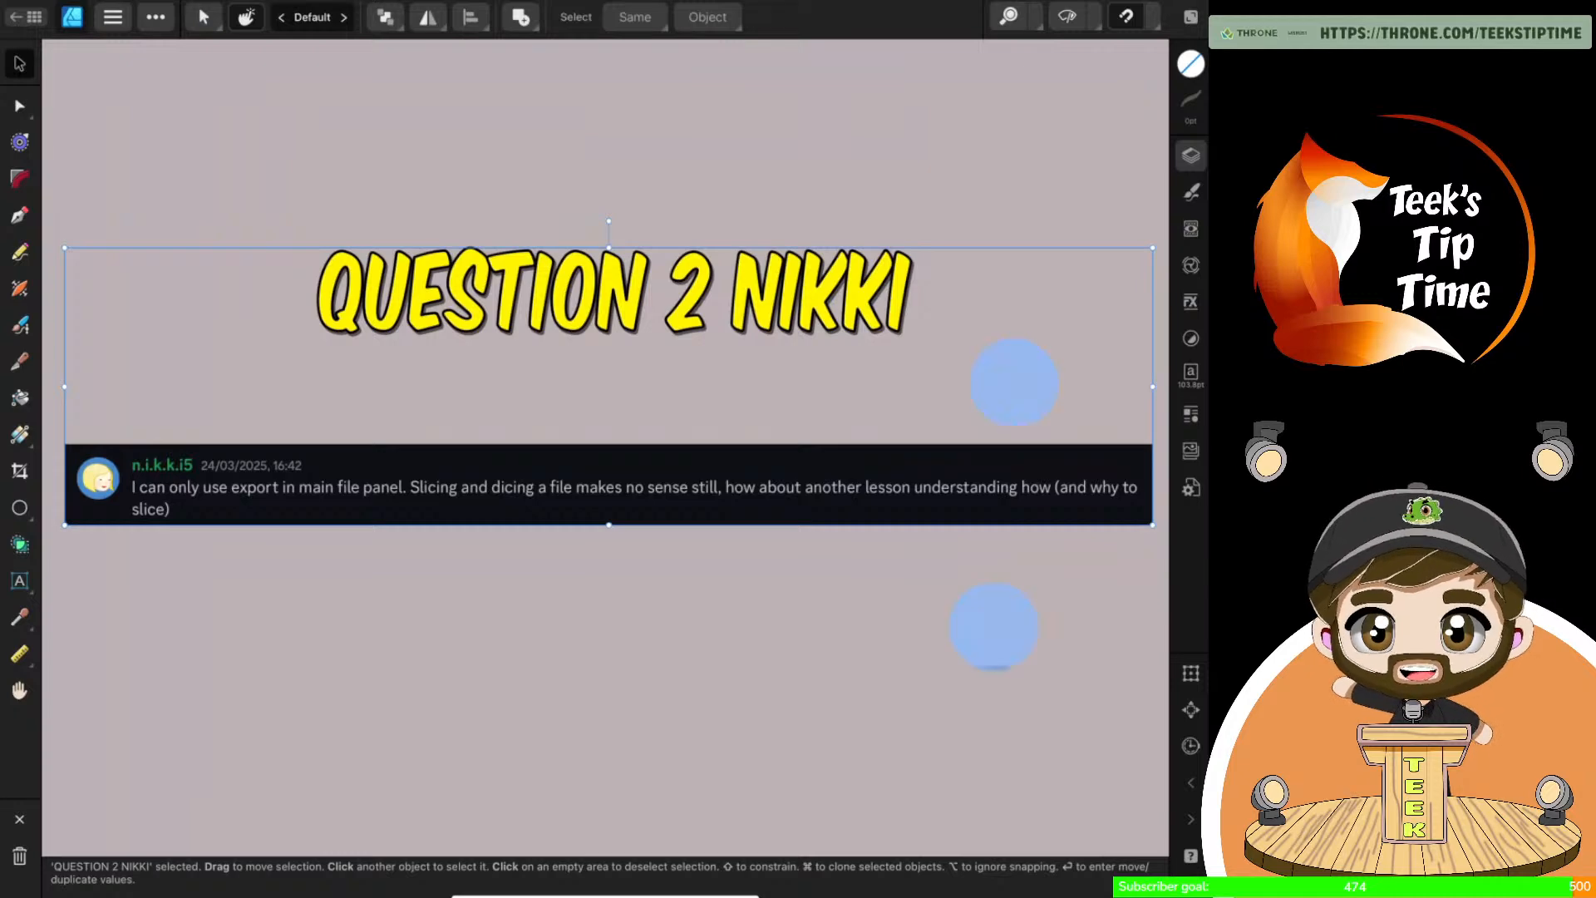
pyautogui.scroll(-3, 913, 577)
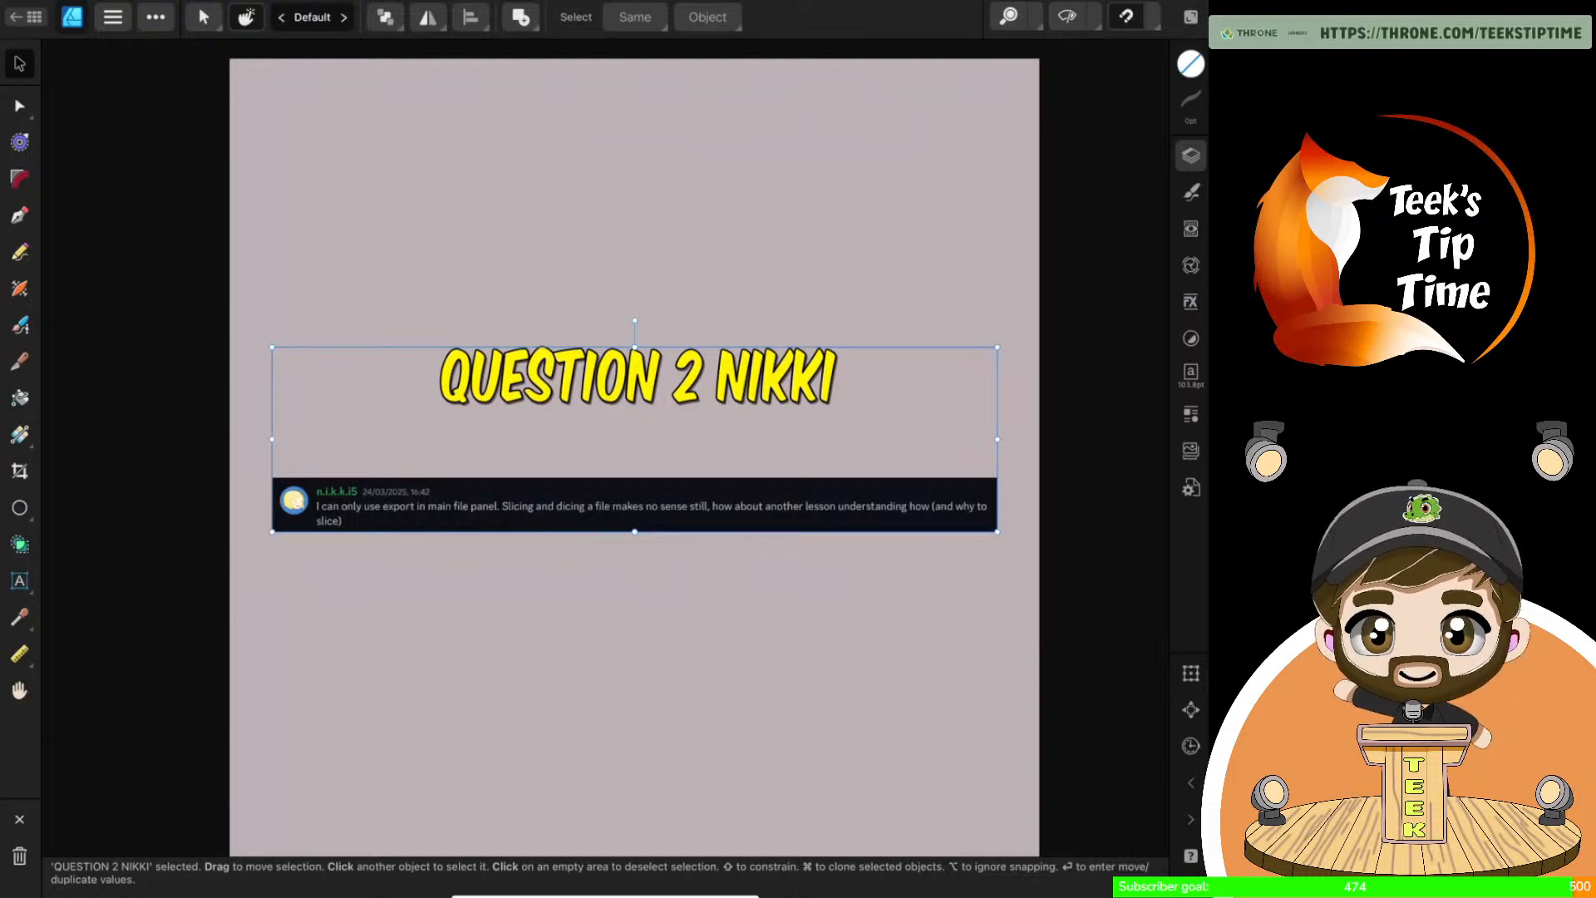
pyautogui.click(25, 17)
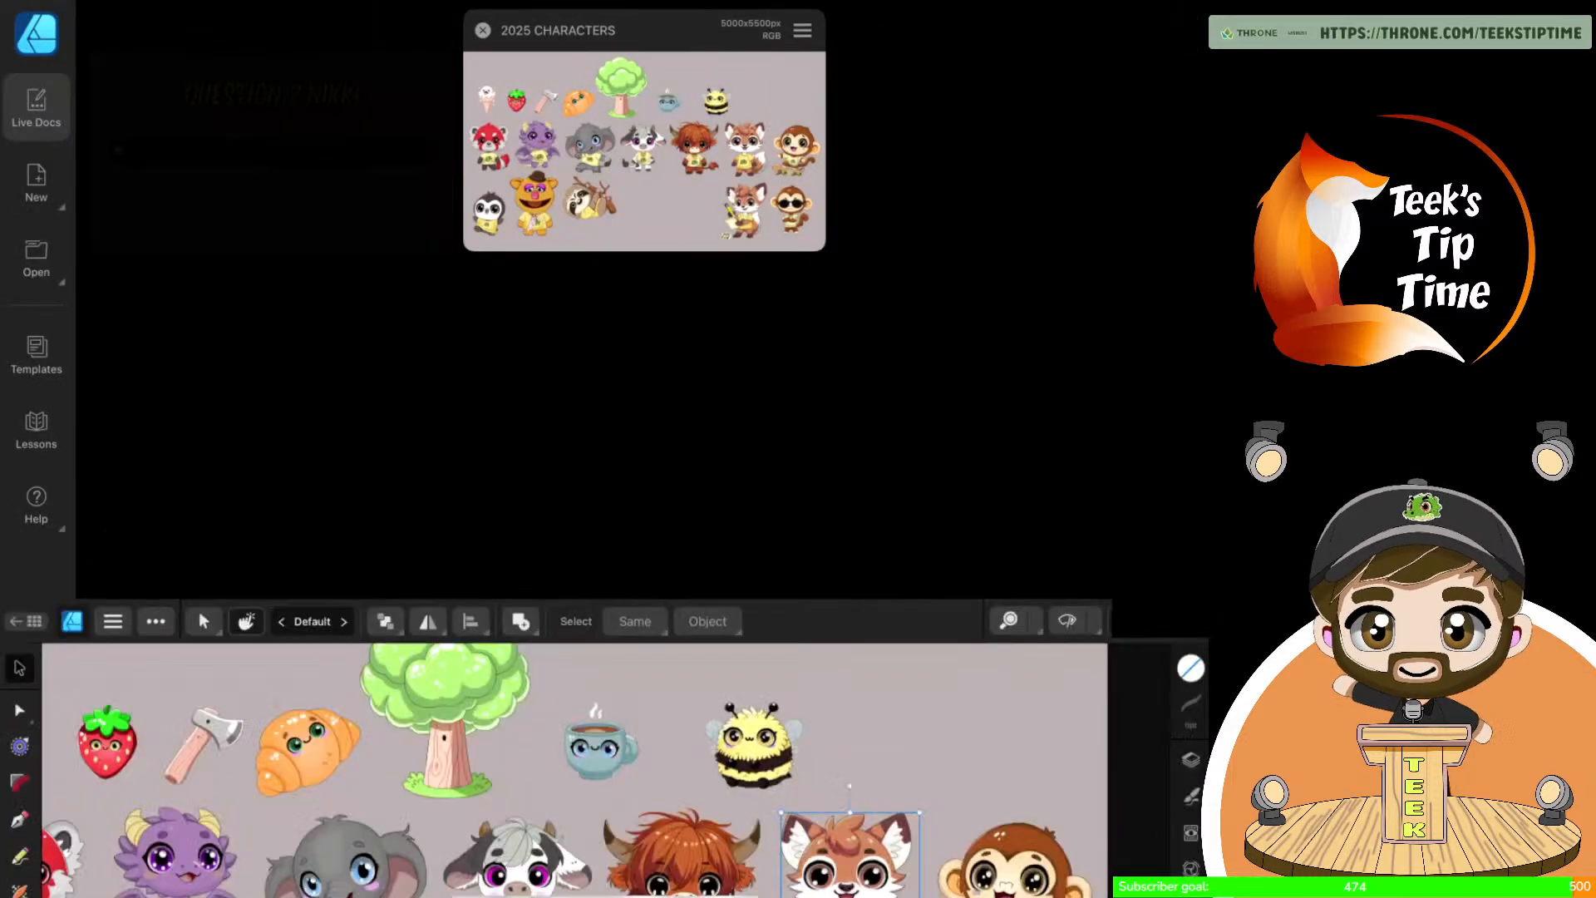
# Look over the characters on the page and their groups in the layer stack, and select the sloth group
pyautogui.scroll(-3, 665, 584)
pyautogui.scroll(-2, 715, 607)
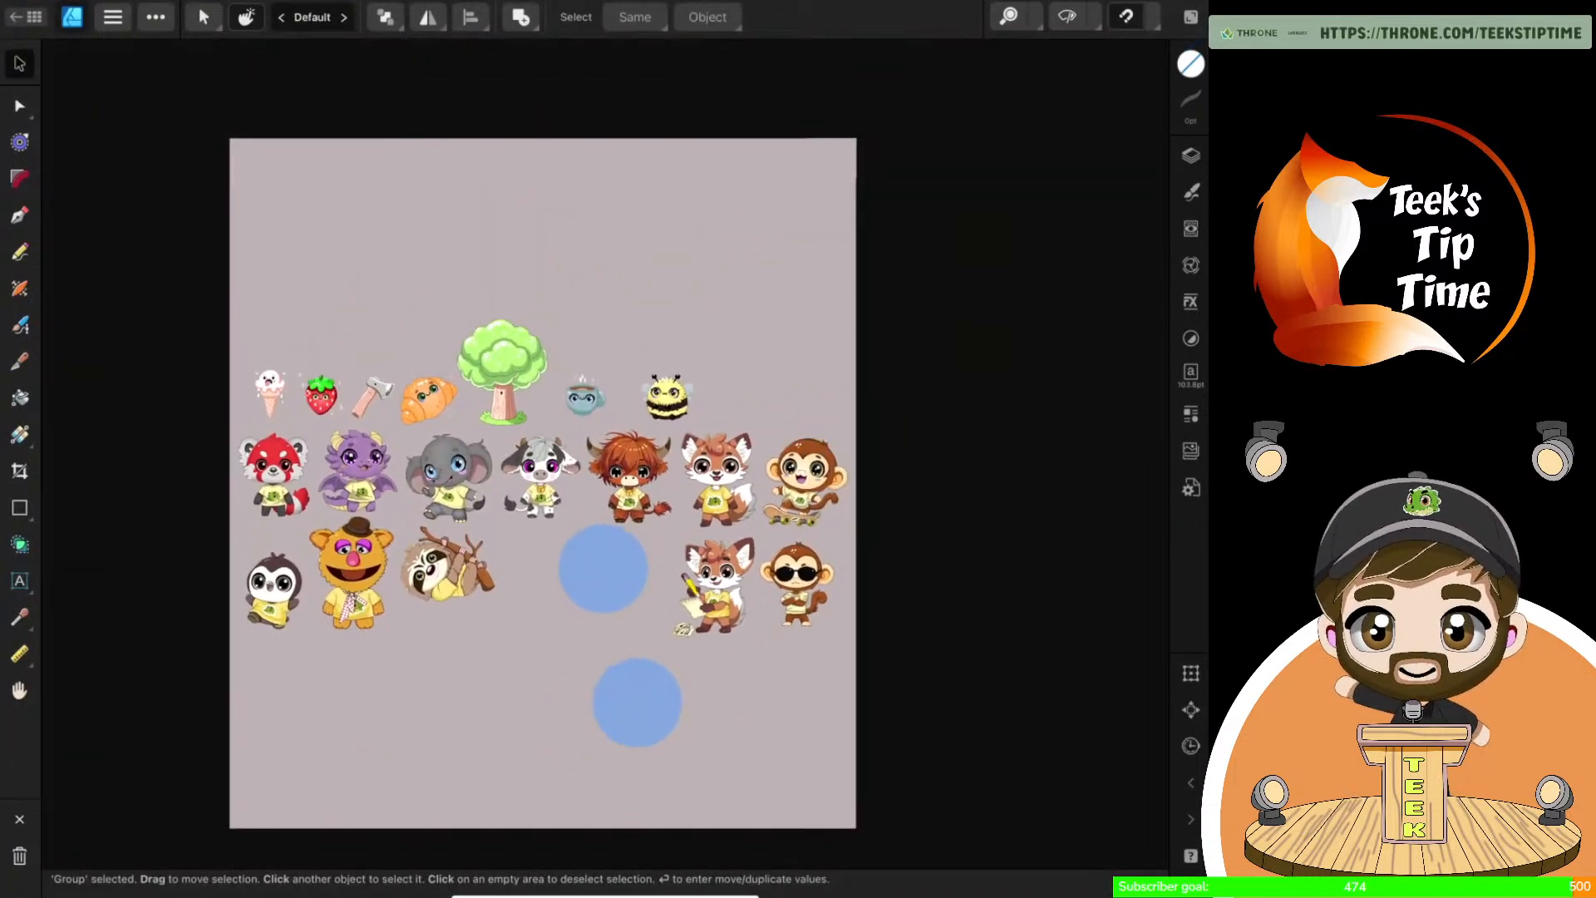
pyautogui.hscroll(-3, 953, 502)
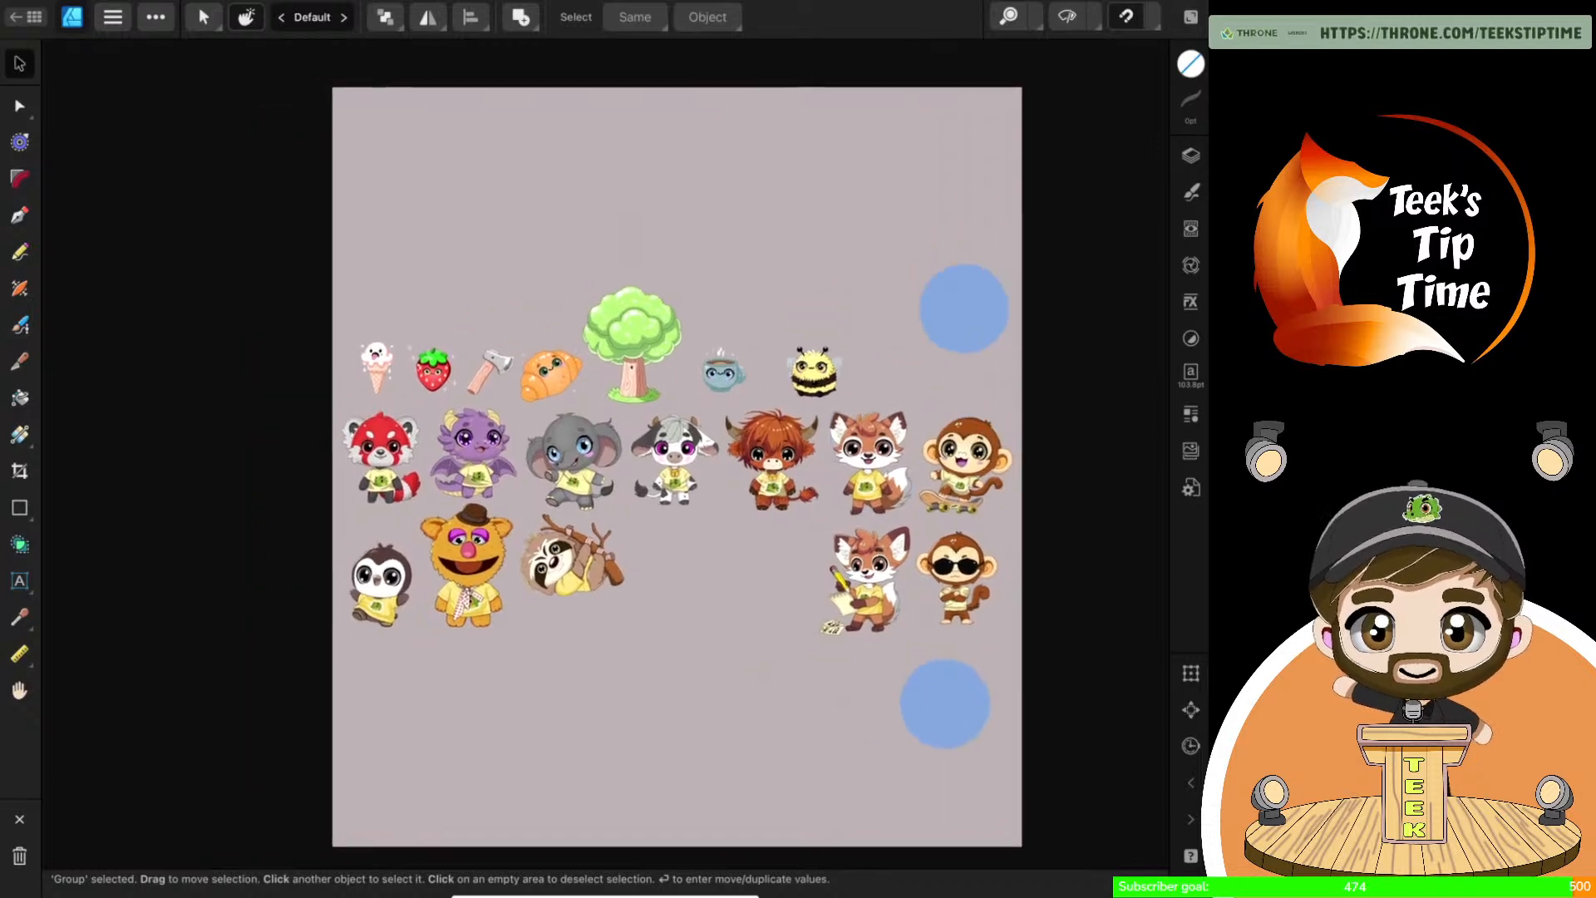
pyautogui.click(1190, 155)
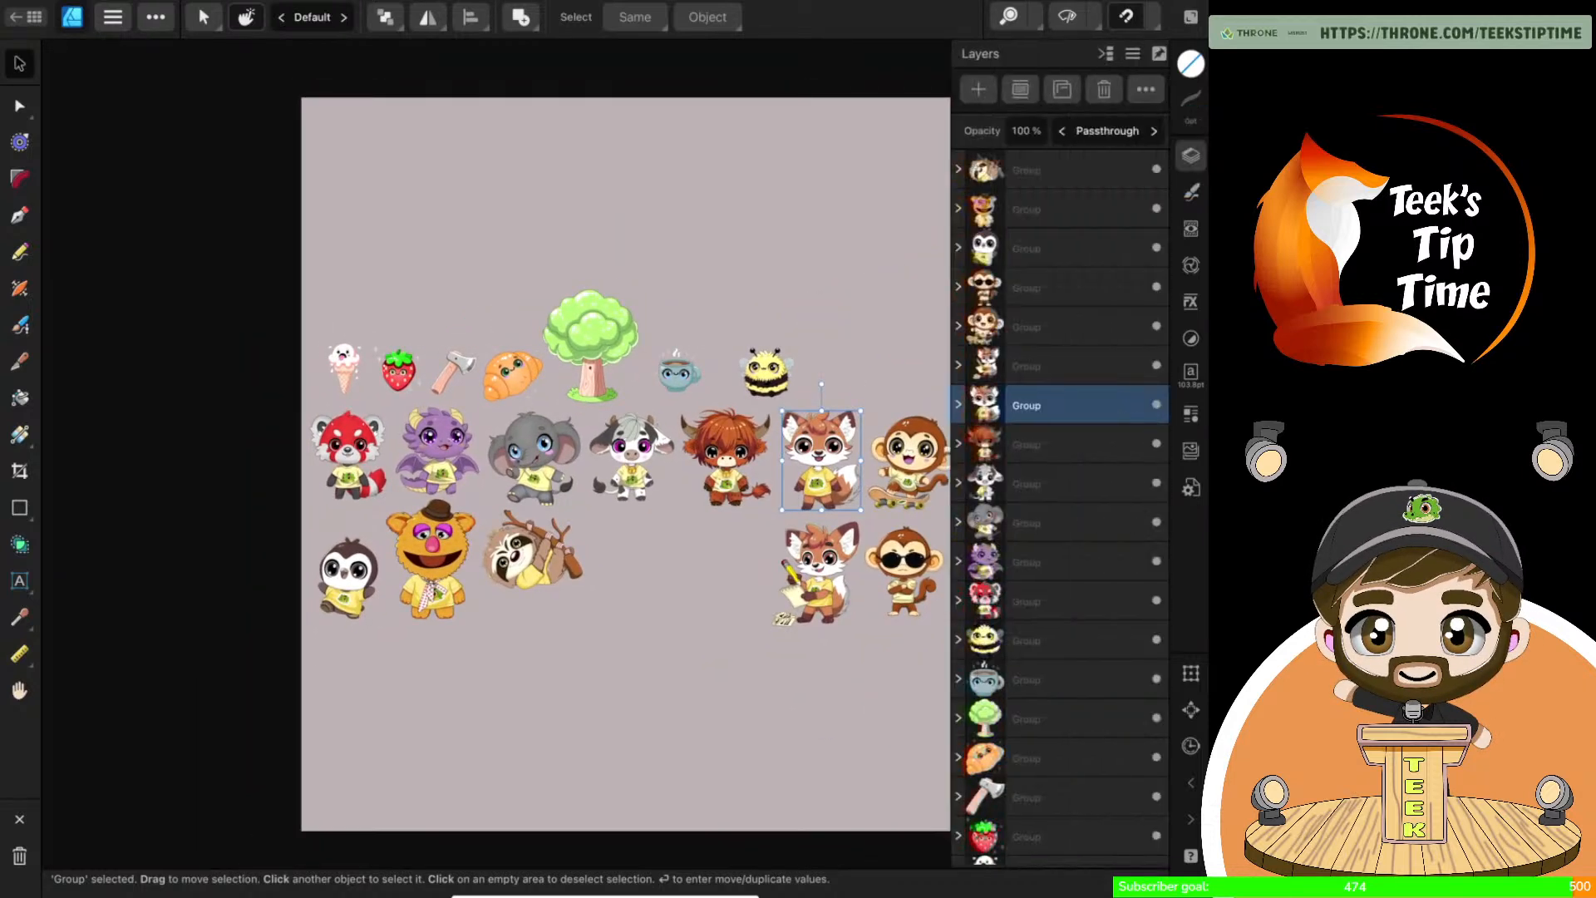
pyautogui.scroll(-3, 1059, 689)
pyautogui.scroll(3, 1086, 260)
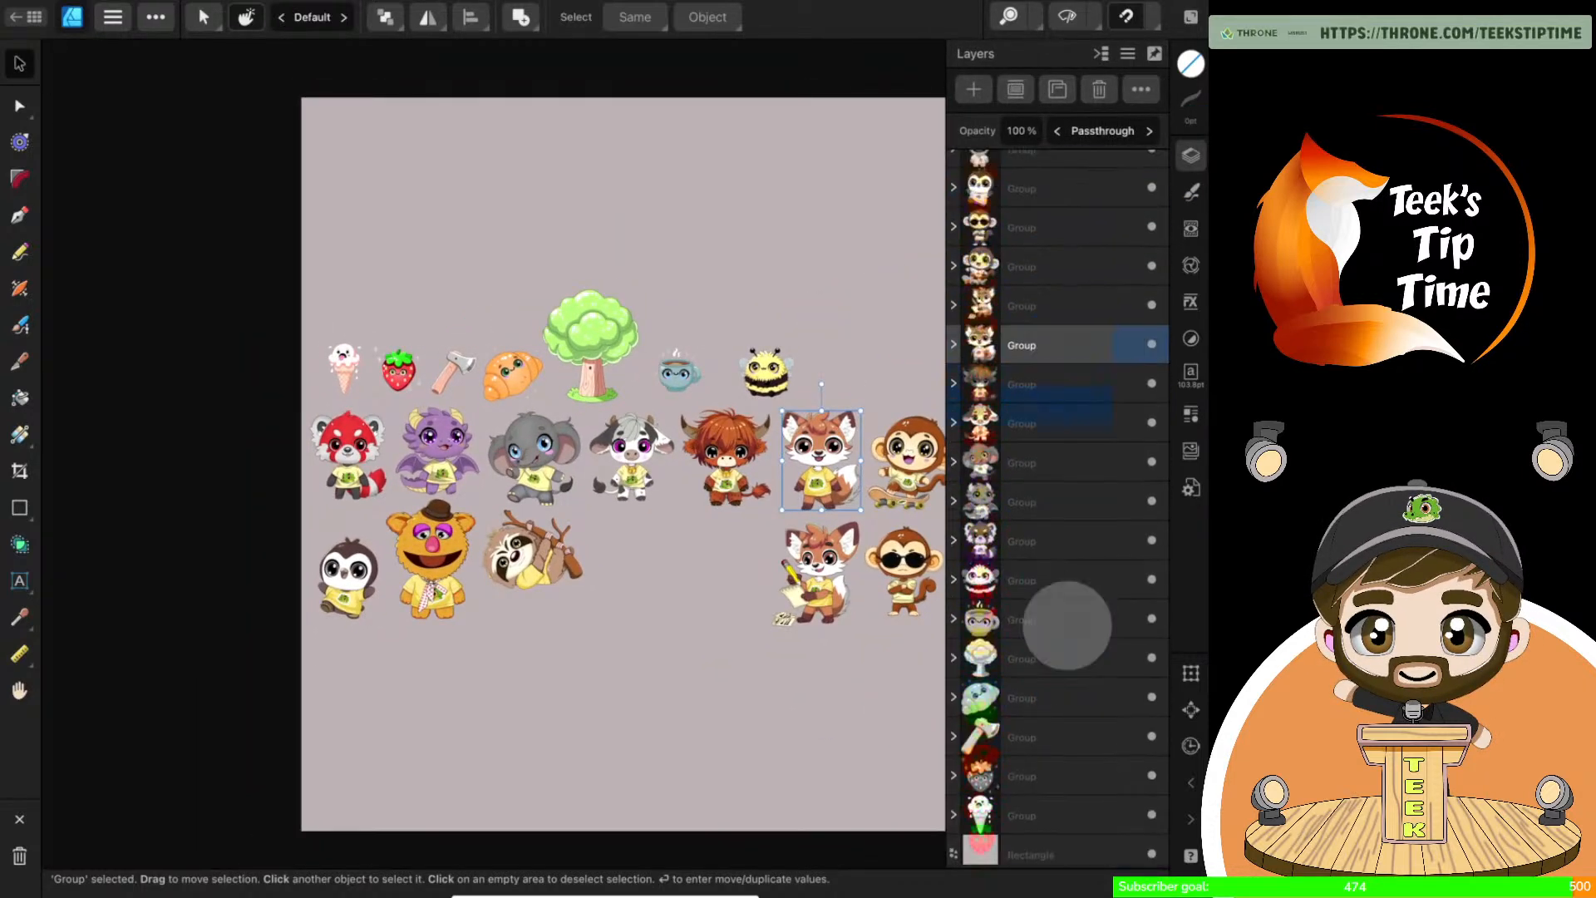
pyautogui.click(1077, 172)
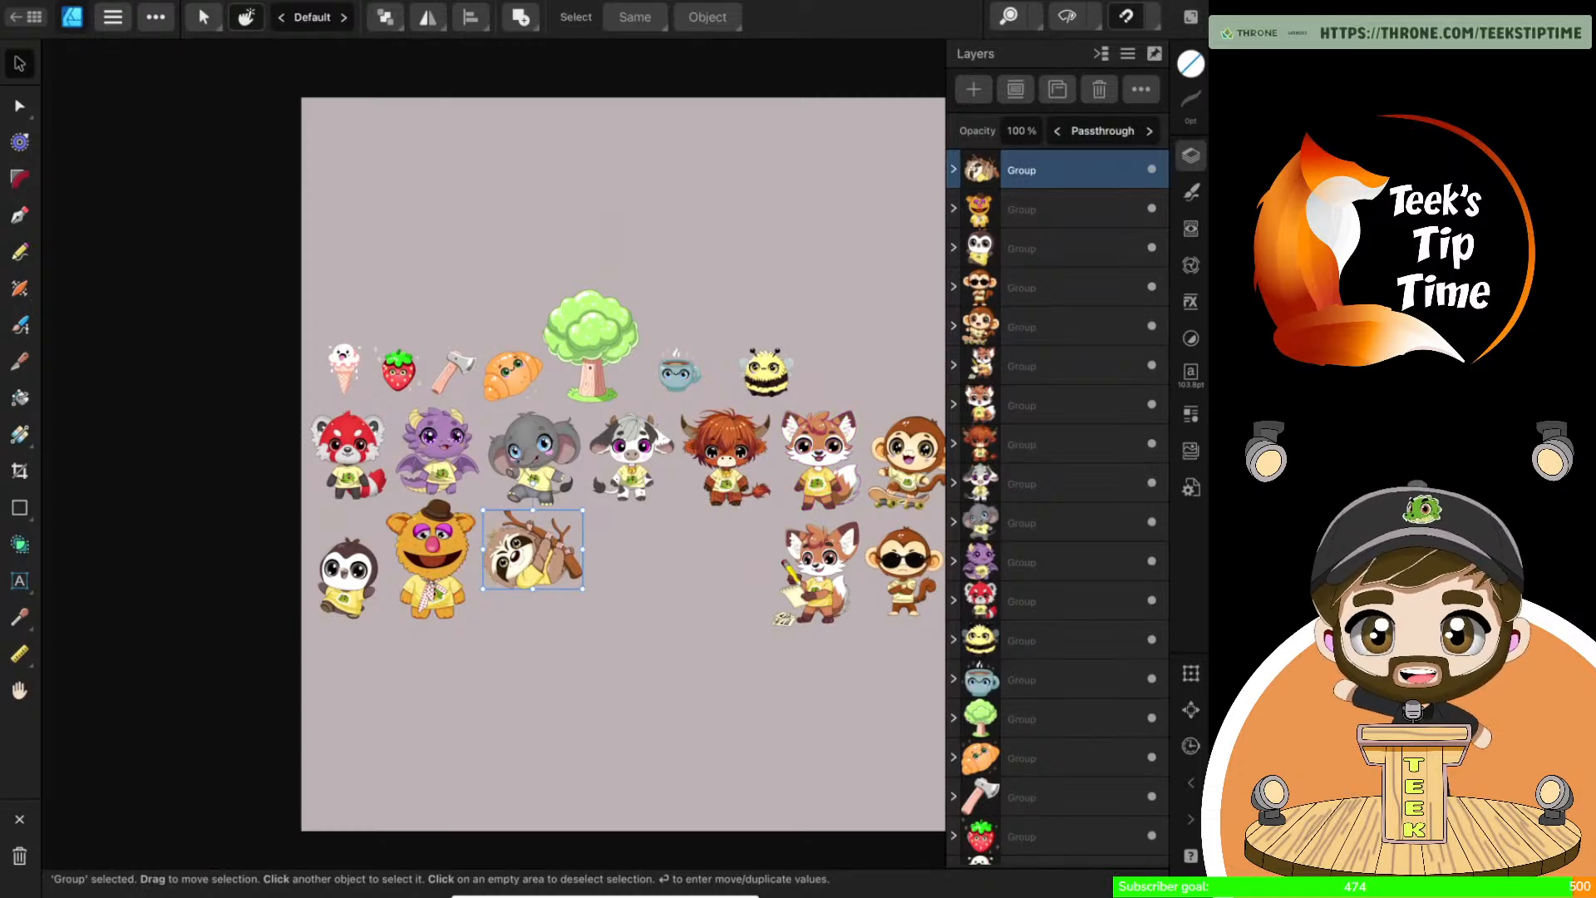
# Review the whole-document export settings for formats such as JPEG and PNG, and leave without exporting
pyautogui.click(112, 18)
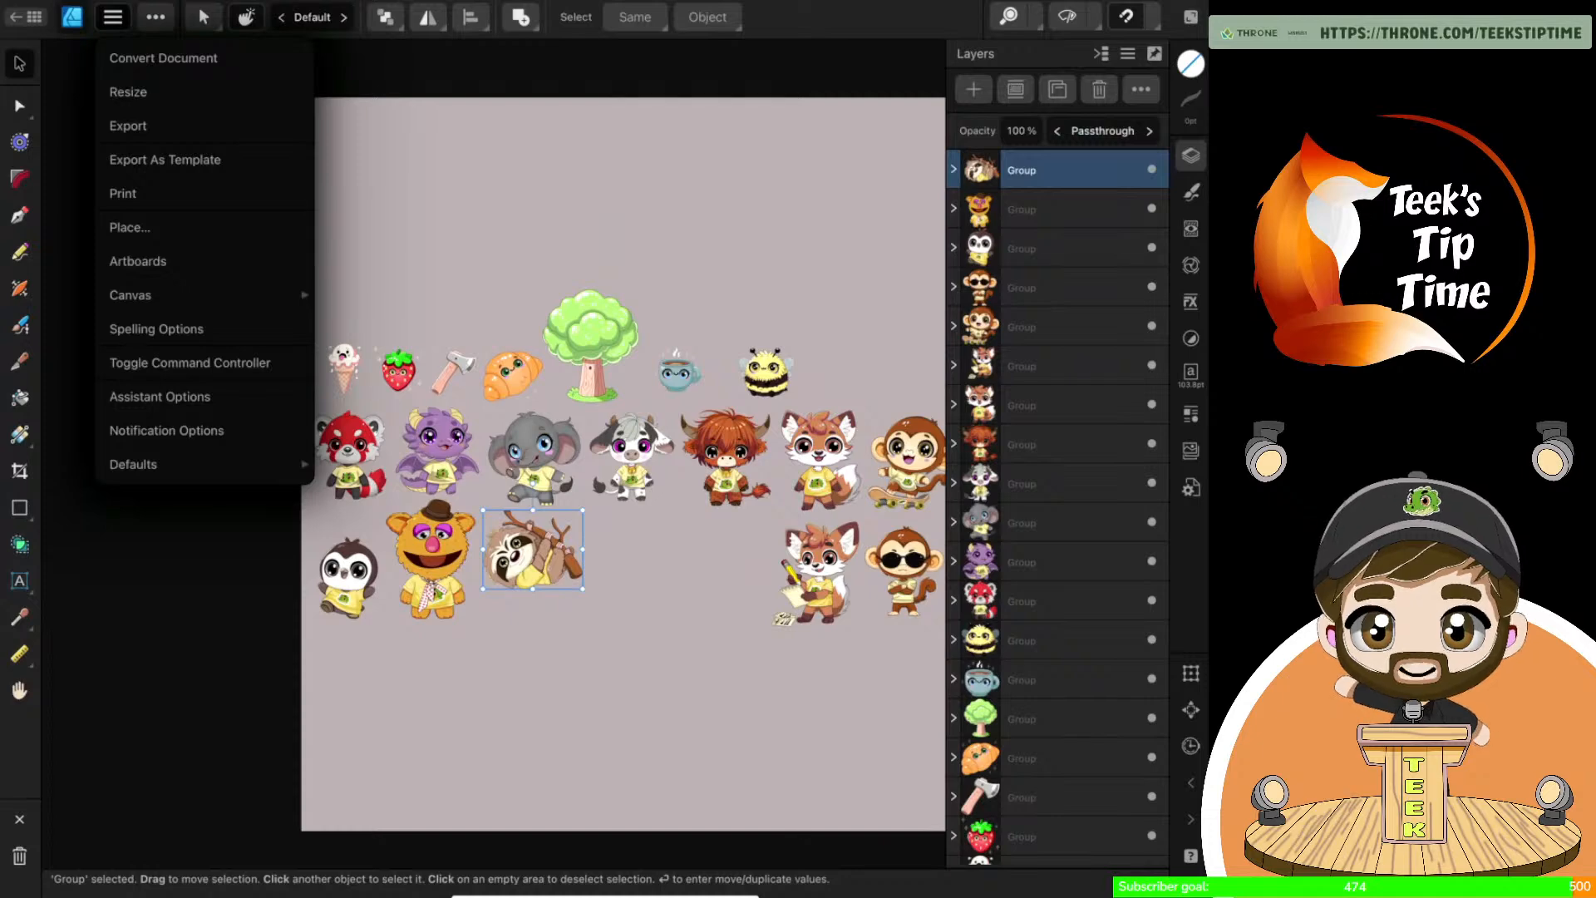
pyautogui.click(128, 125)
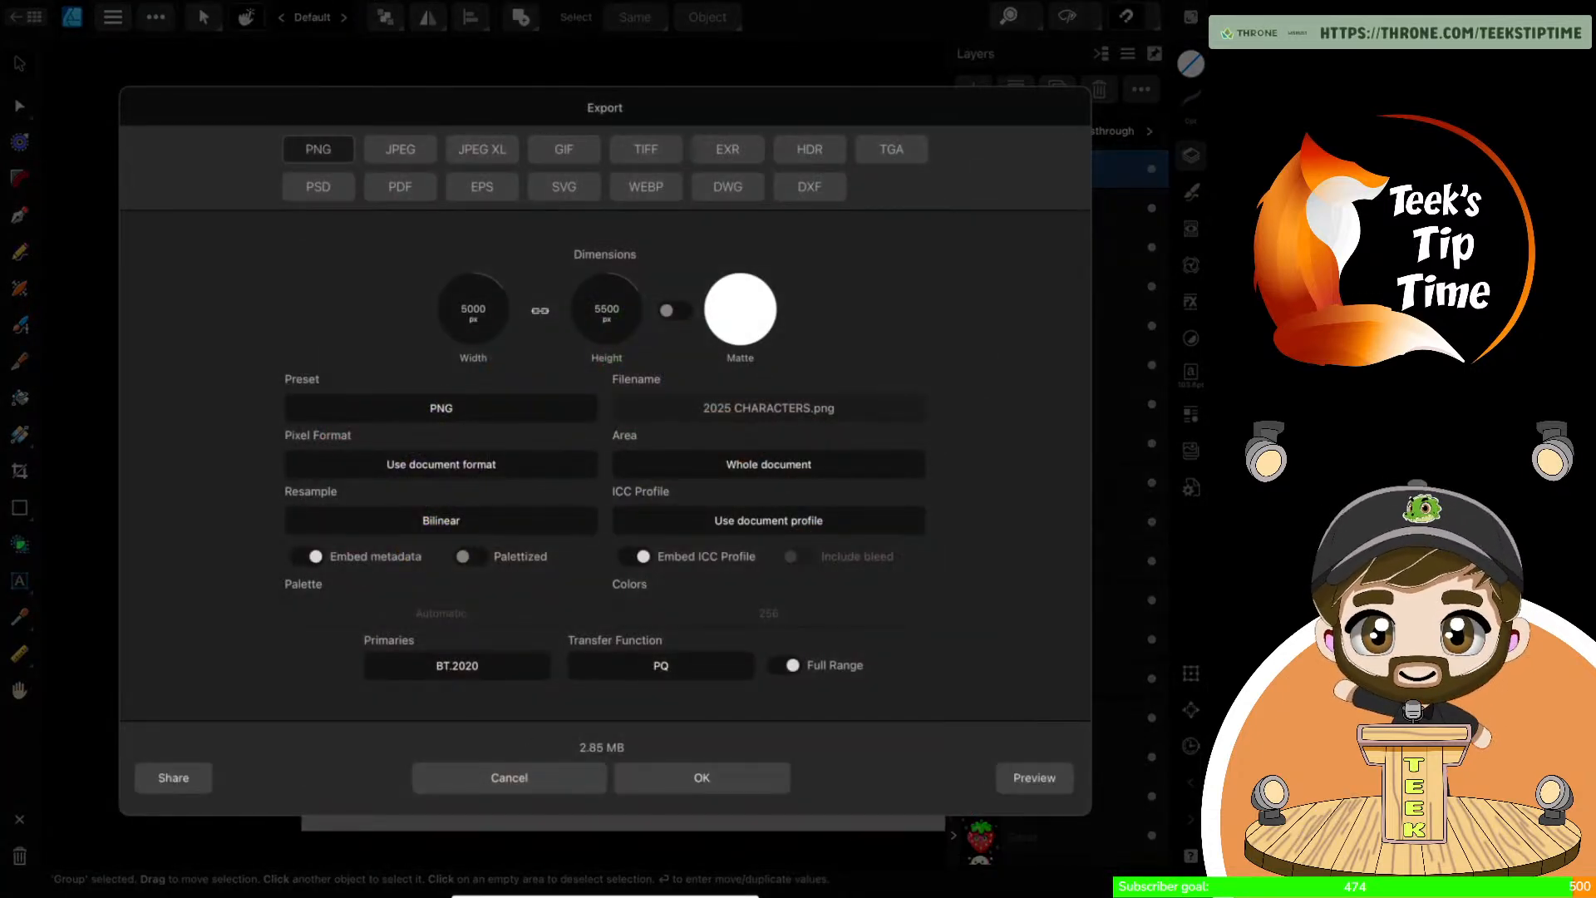
pyautogui.click(402, 188)
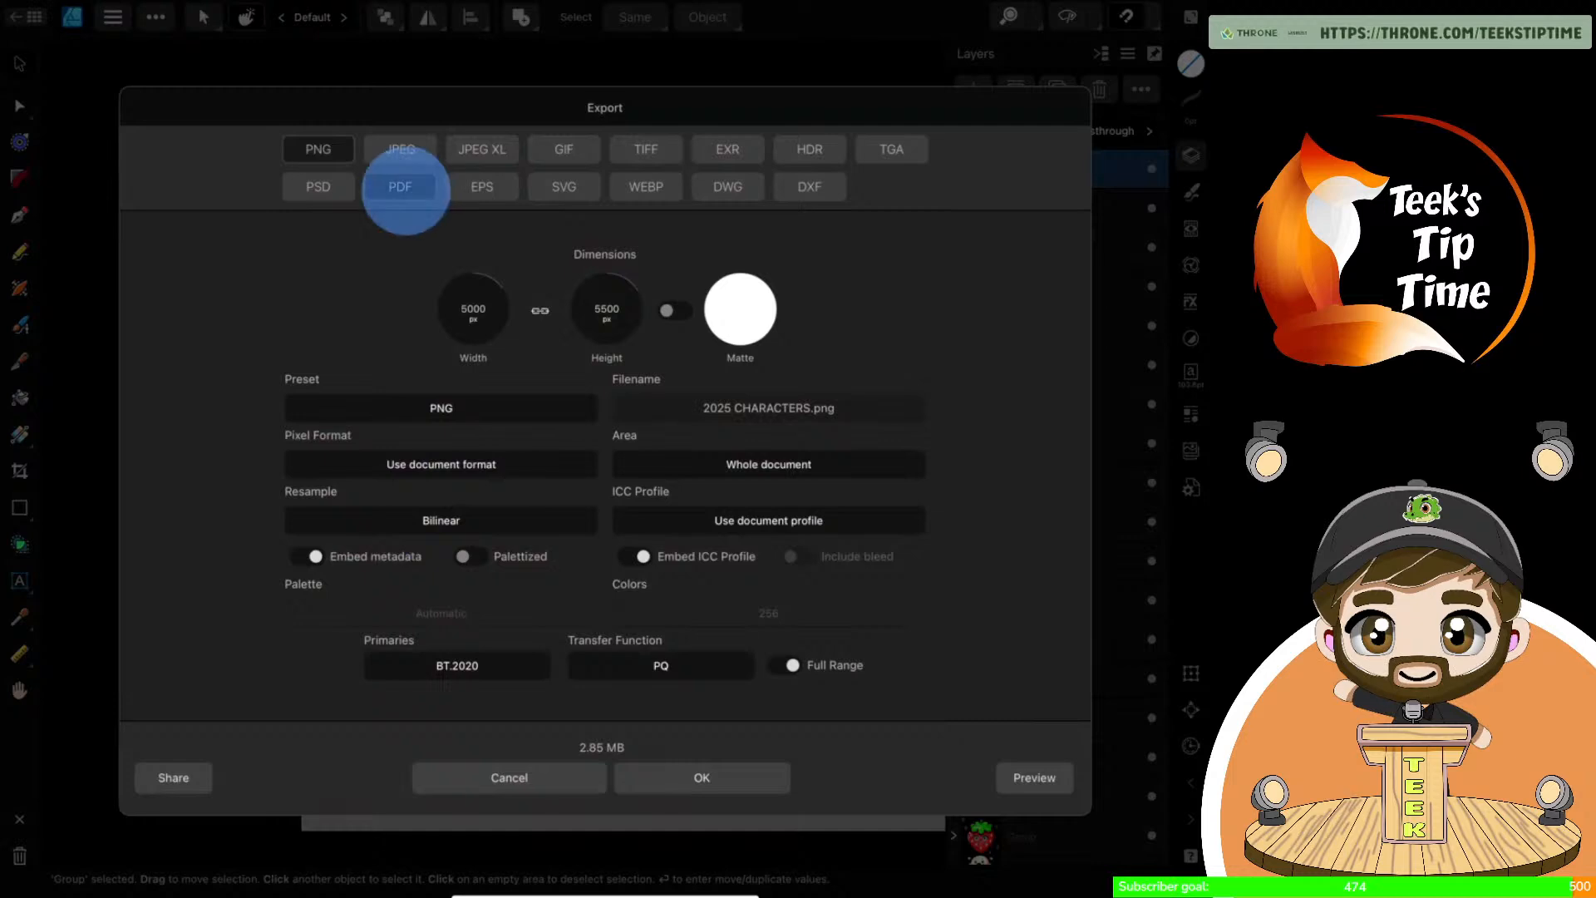
pyautogui.click(412, 150)
pyautogui.click(492, 149)
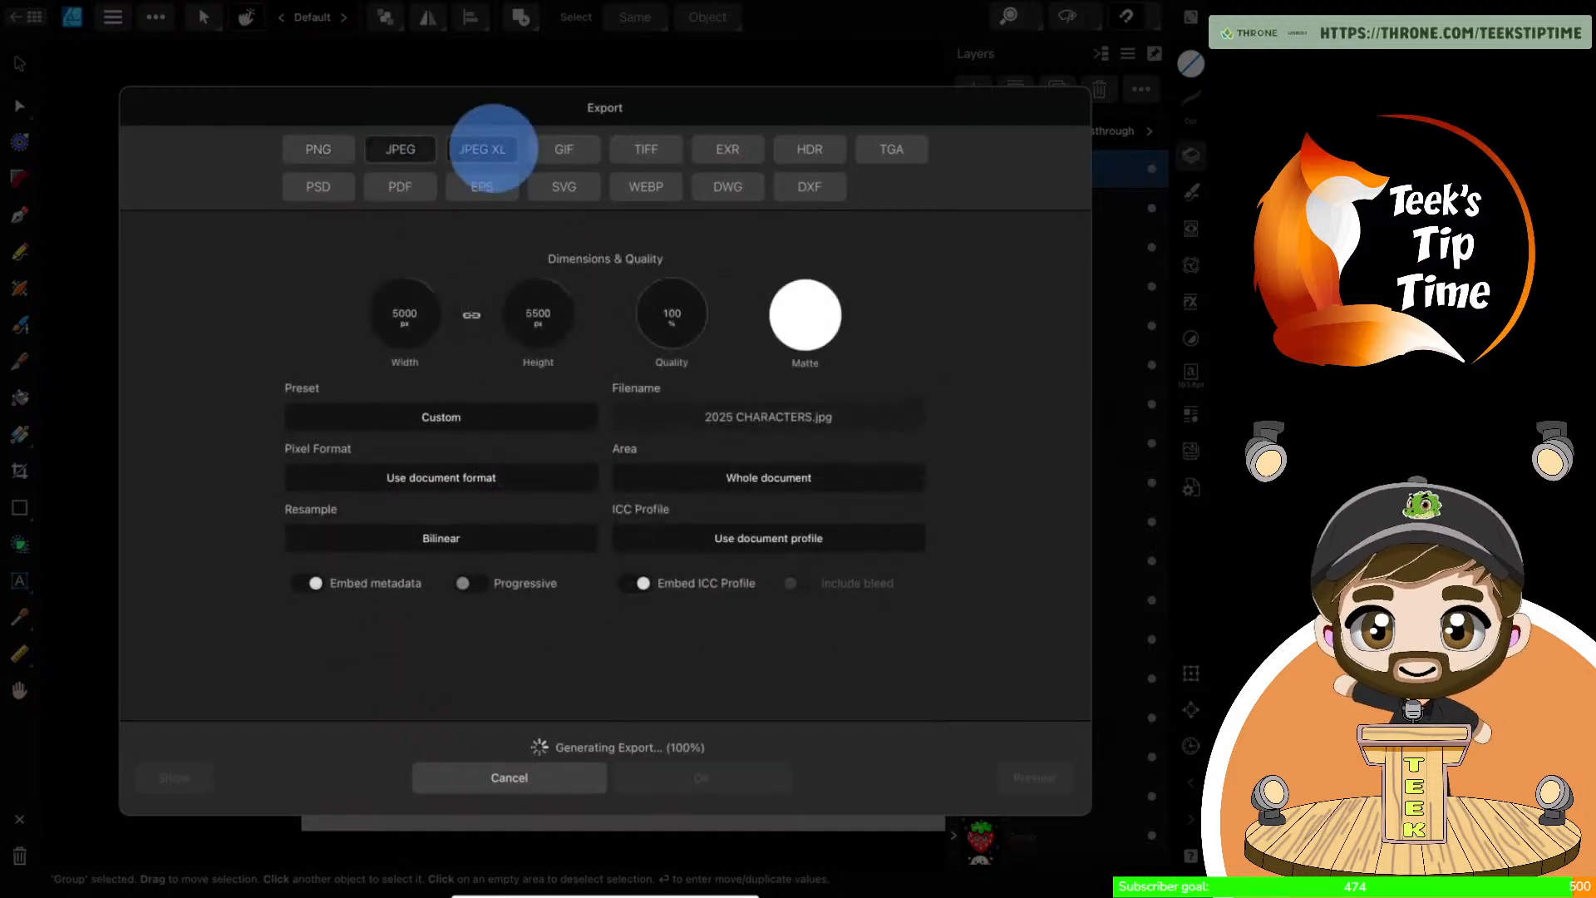
pyautogui.click(563, 148)
pyautogui.click(318, 149)
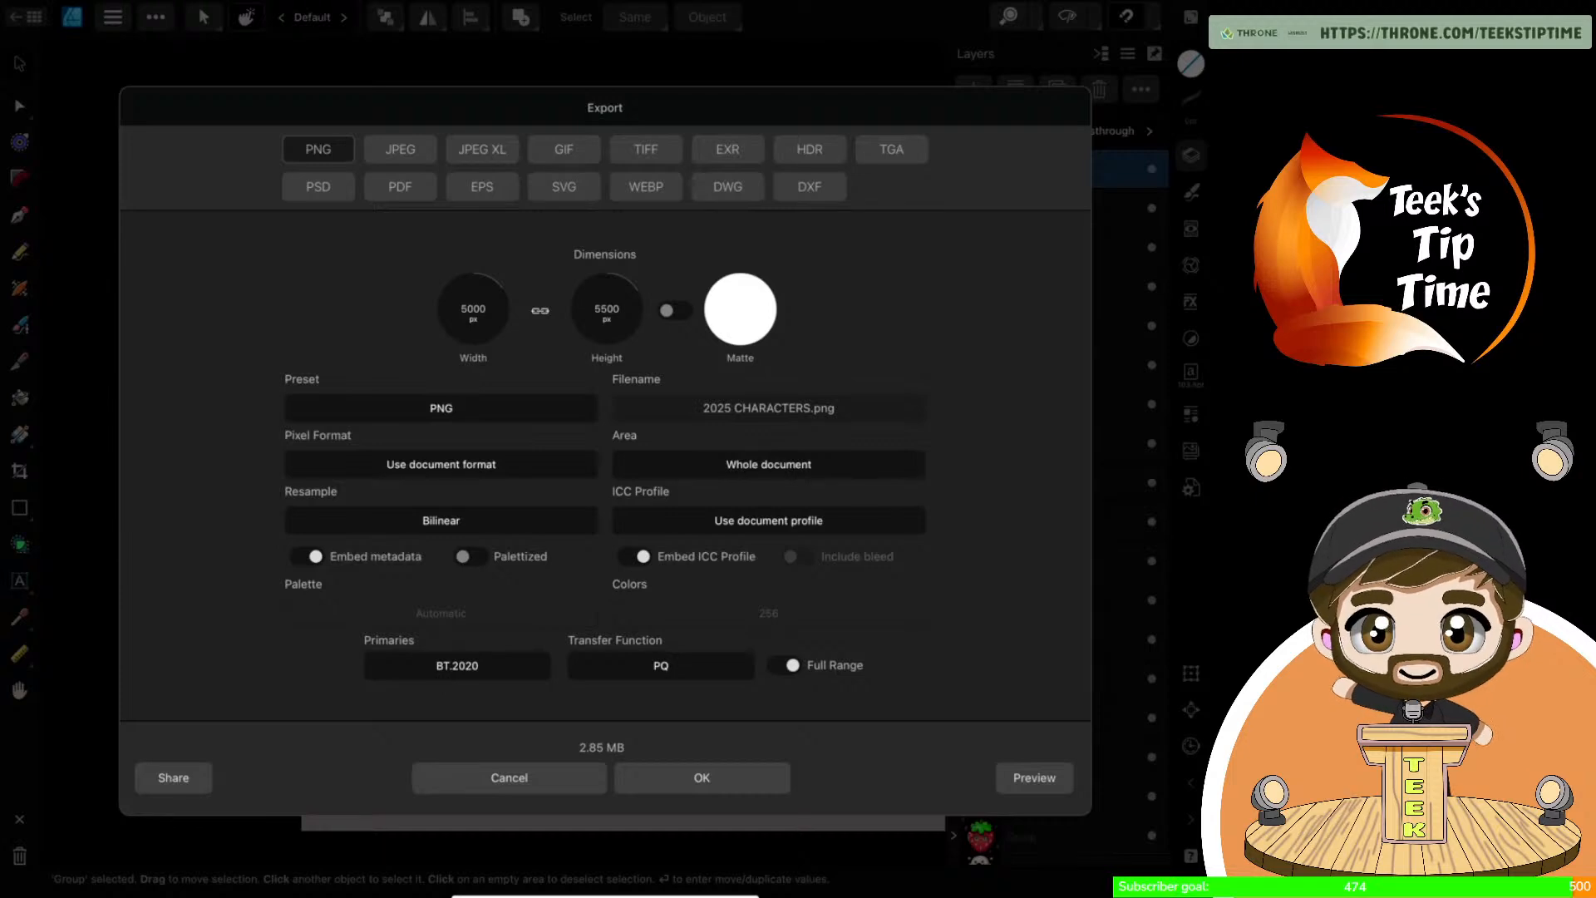
pyautogui.click(187, 779)
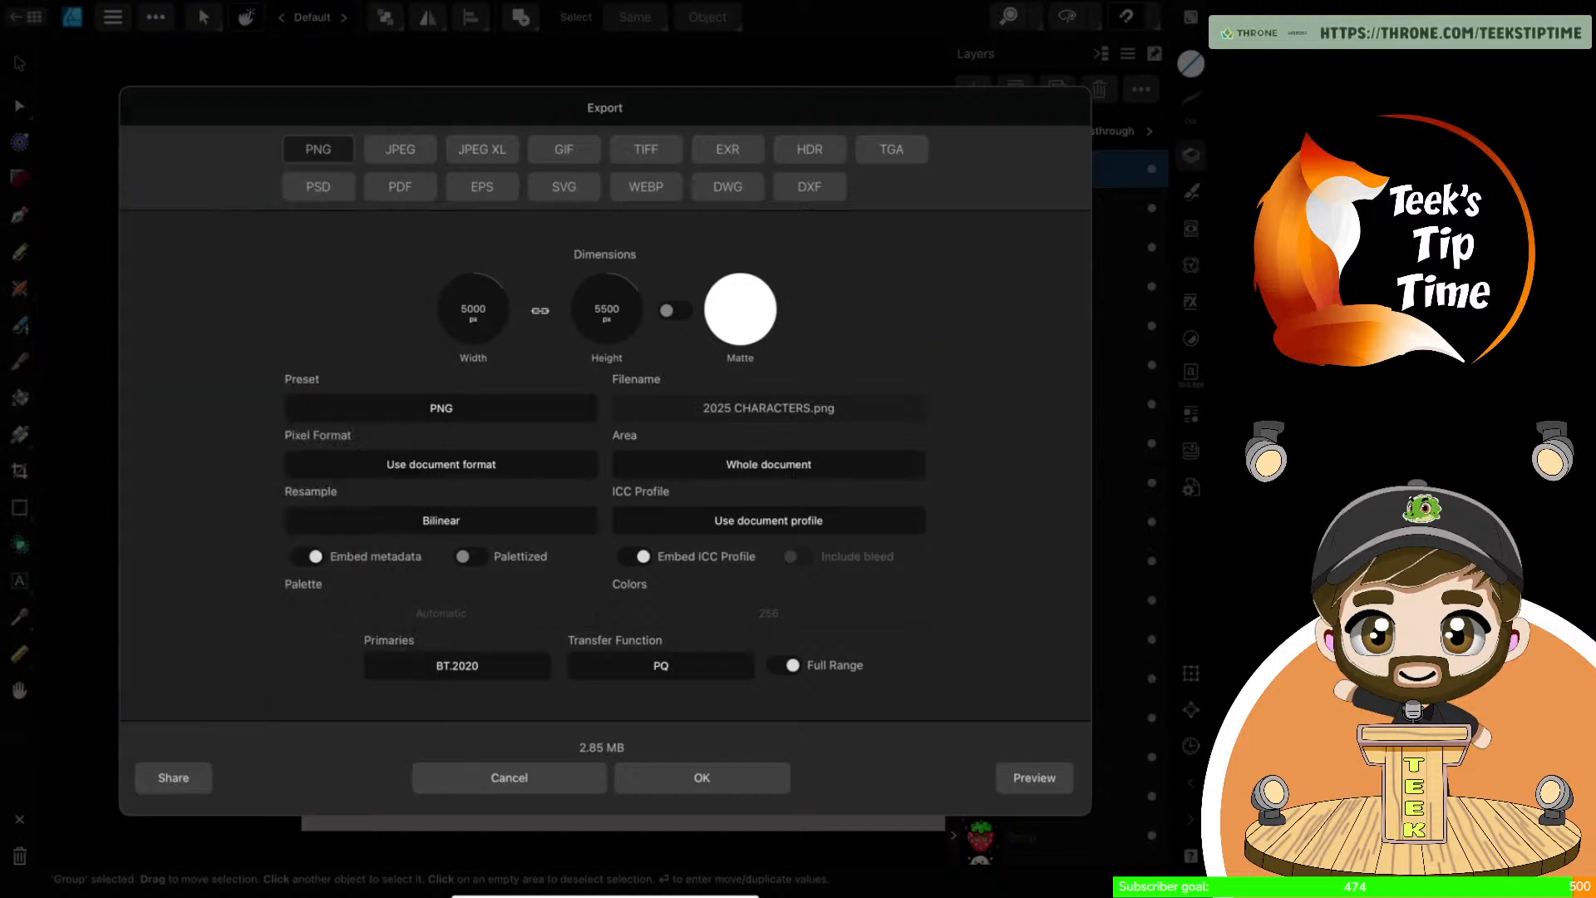
pyautogui.click(585, 781)
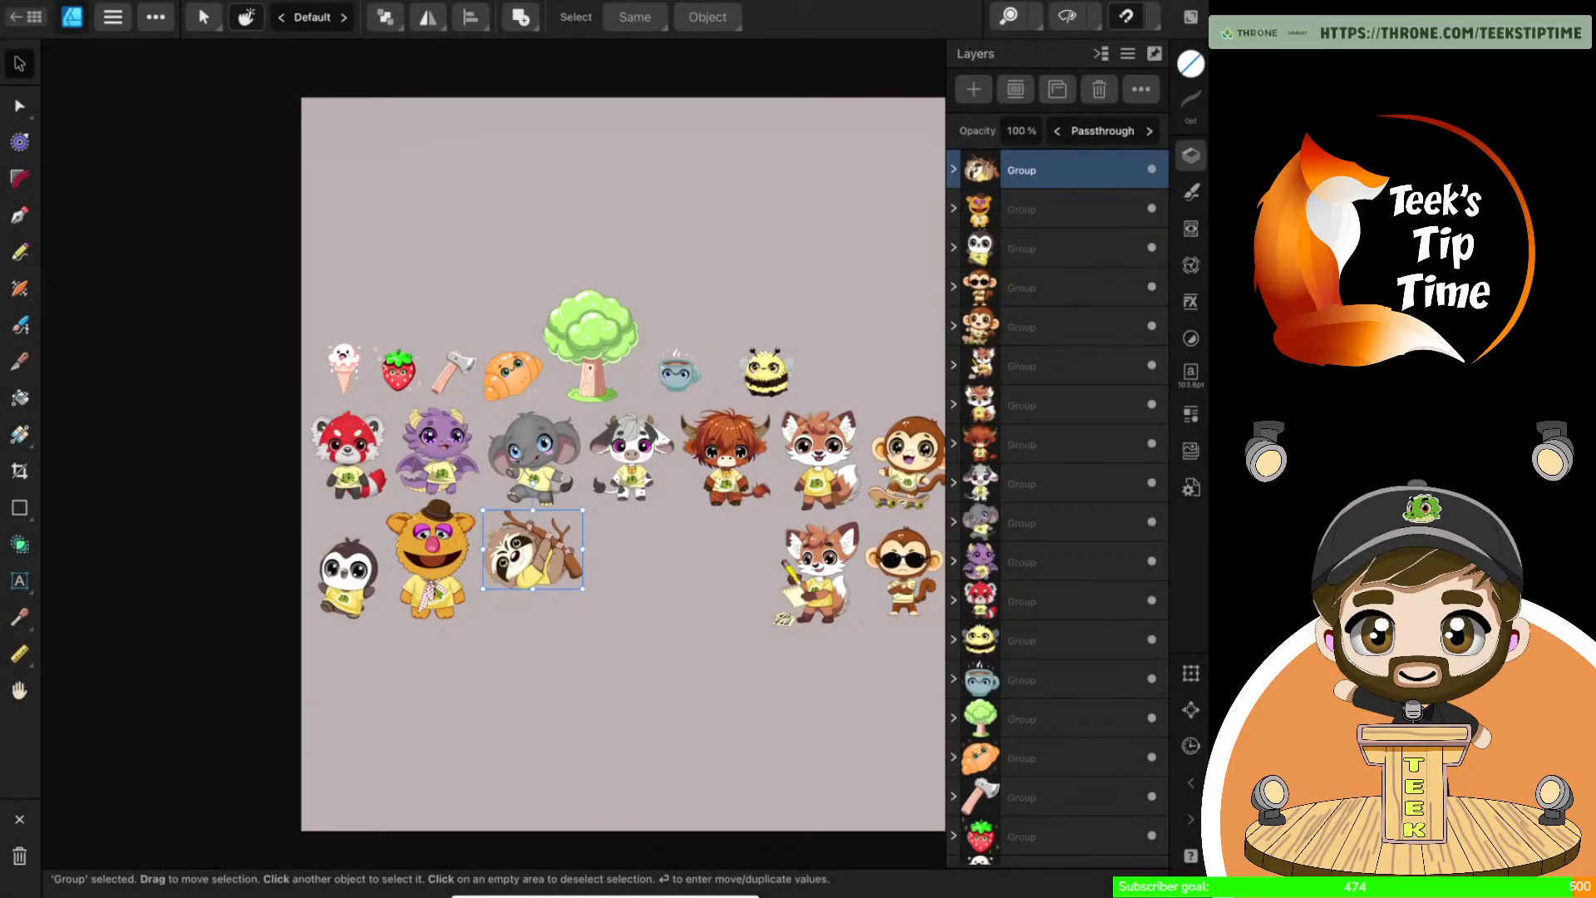
# Switch to the Export persona and exclude the background page slice from the export
pyautogui.click(1190, 155)
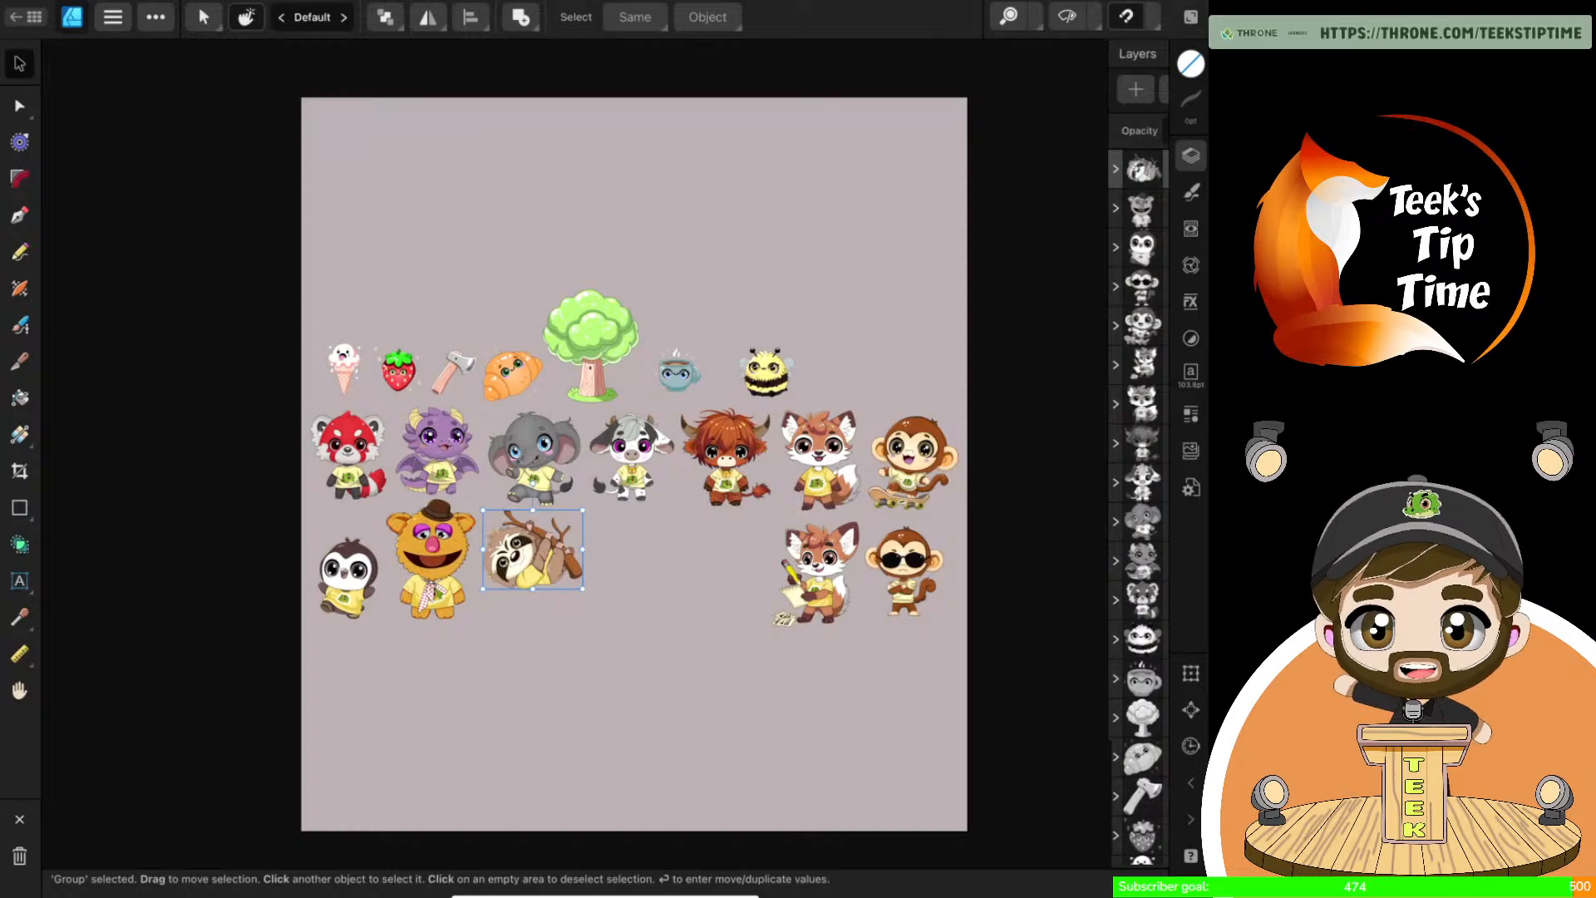
pyautogui.click(71, 17)
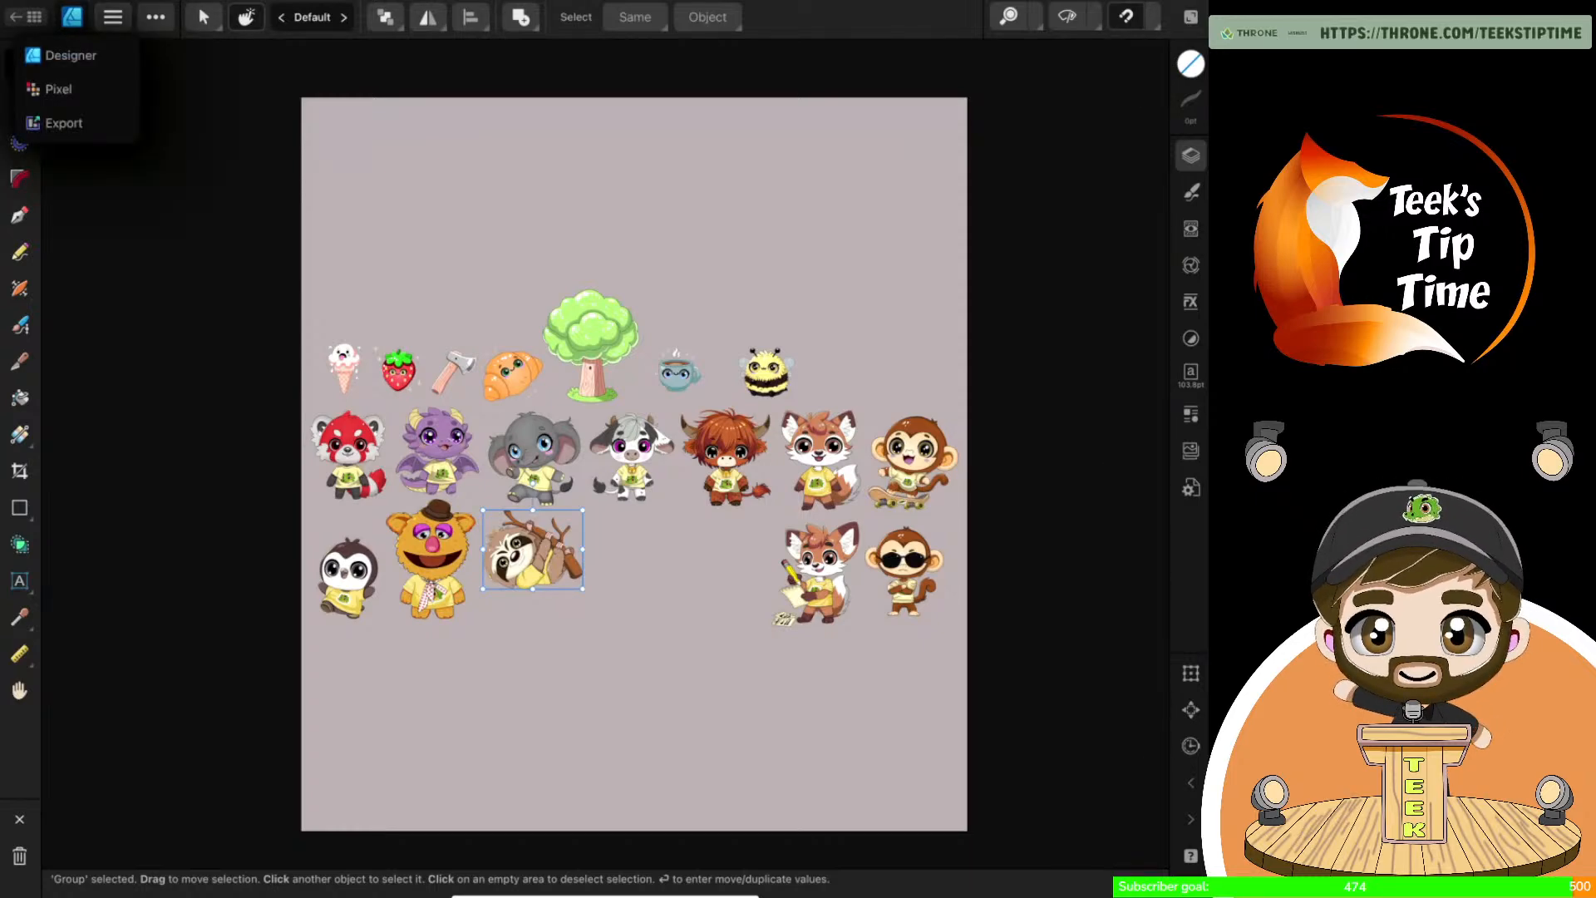
pyautogui.click(64, 123)
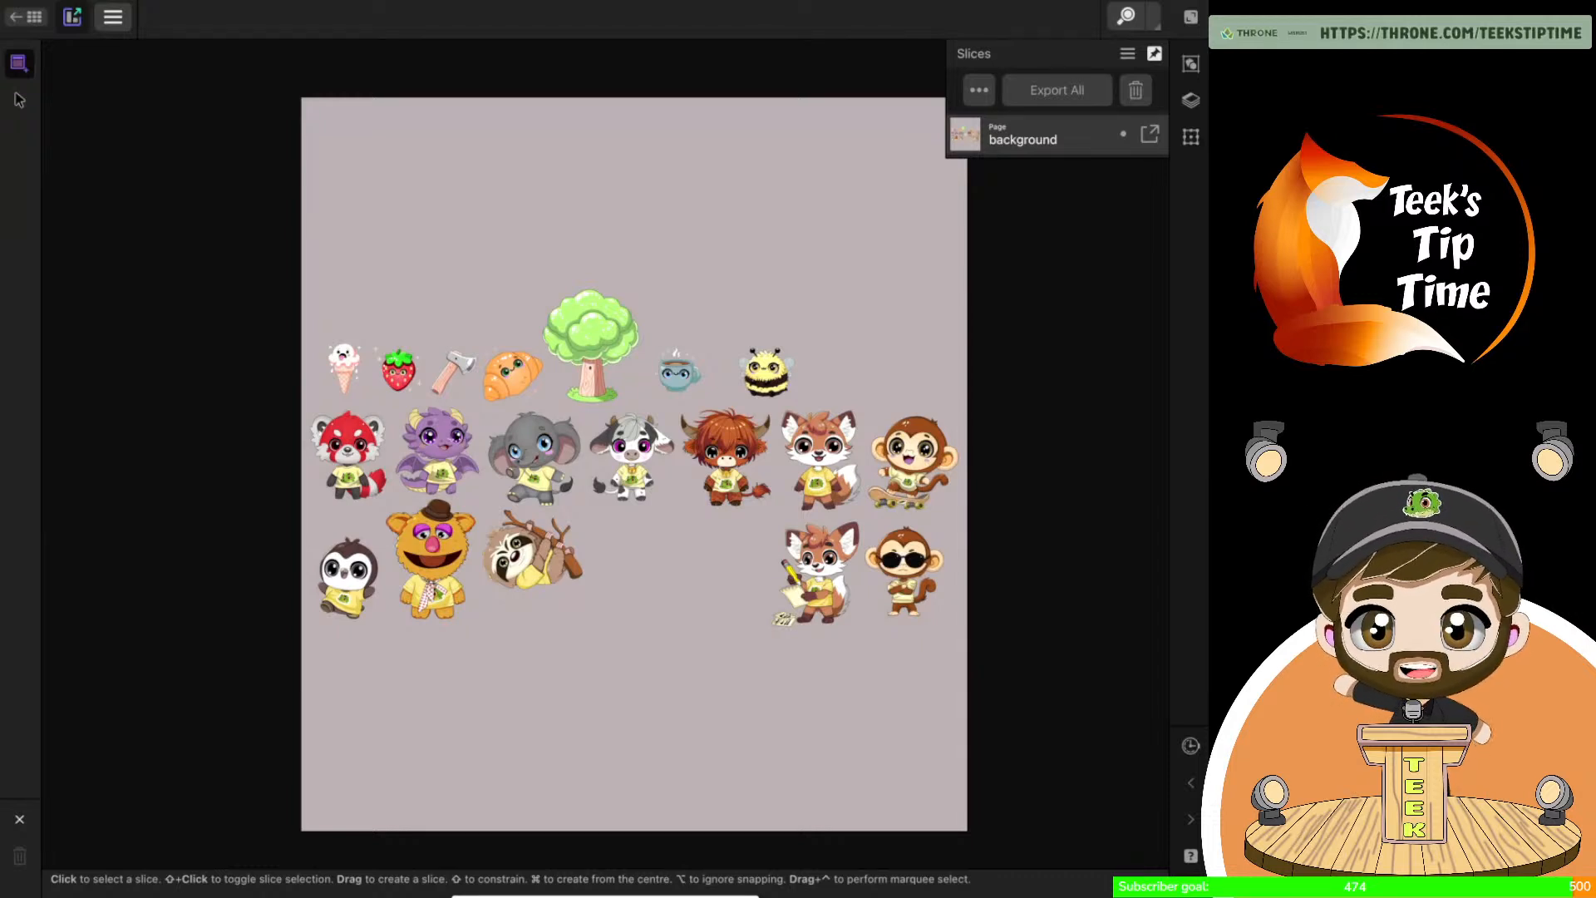
pyautogui.click(1122, 134)
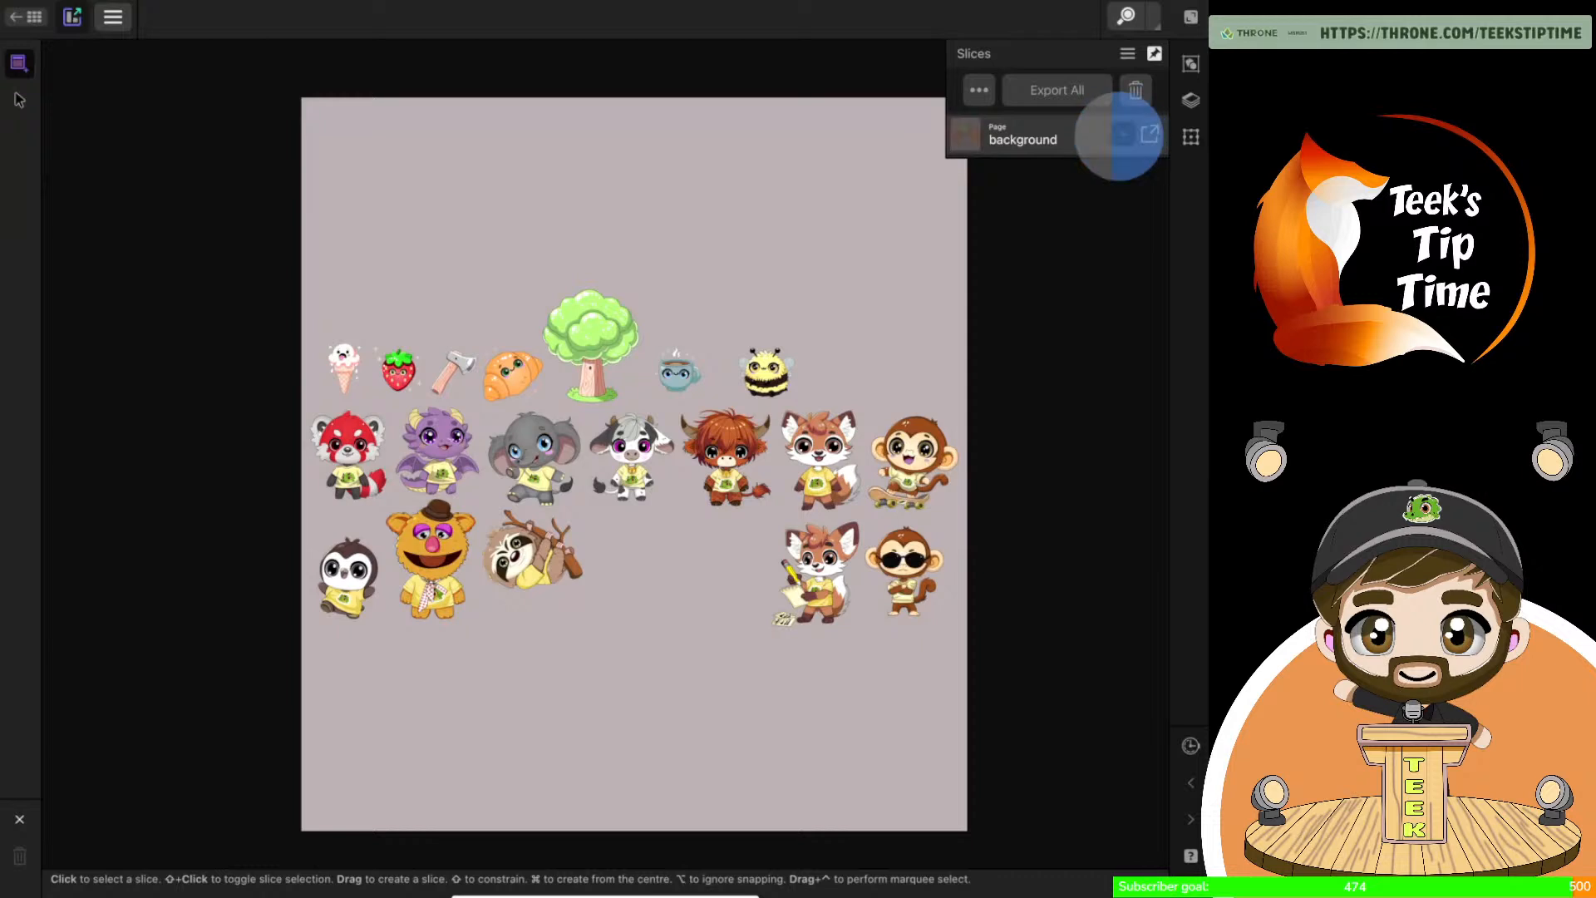
pyautogui.click(1122, 134)
pyautogui.click(1122, 134)
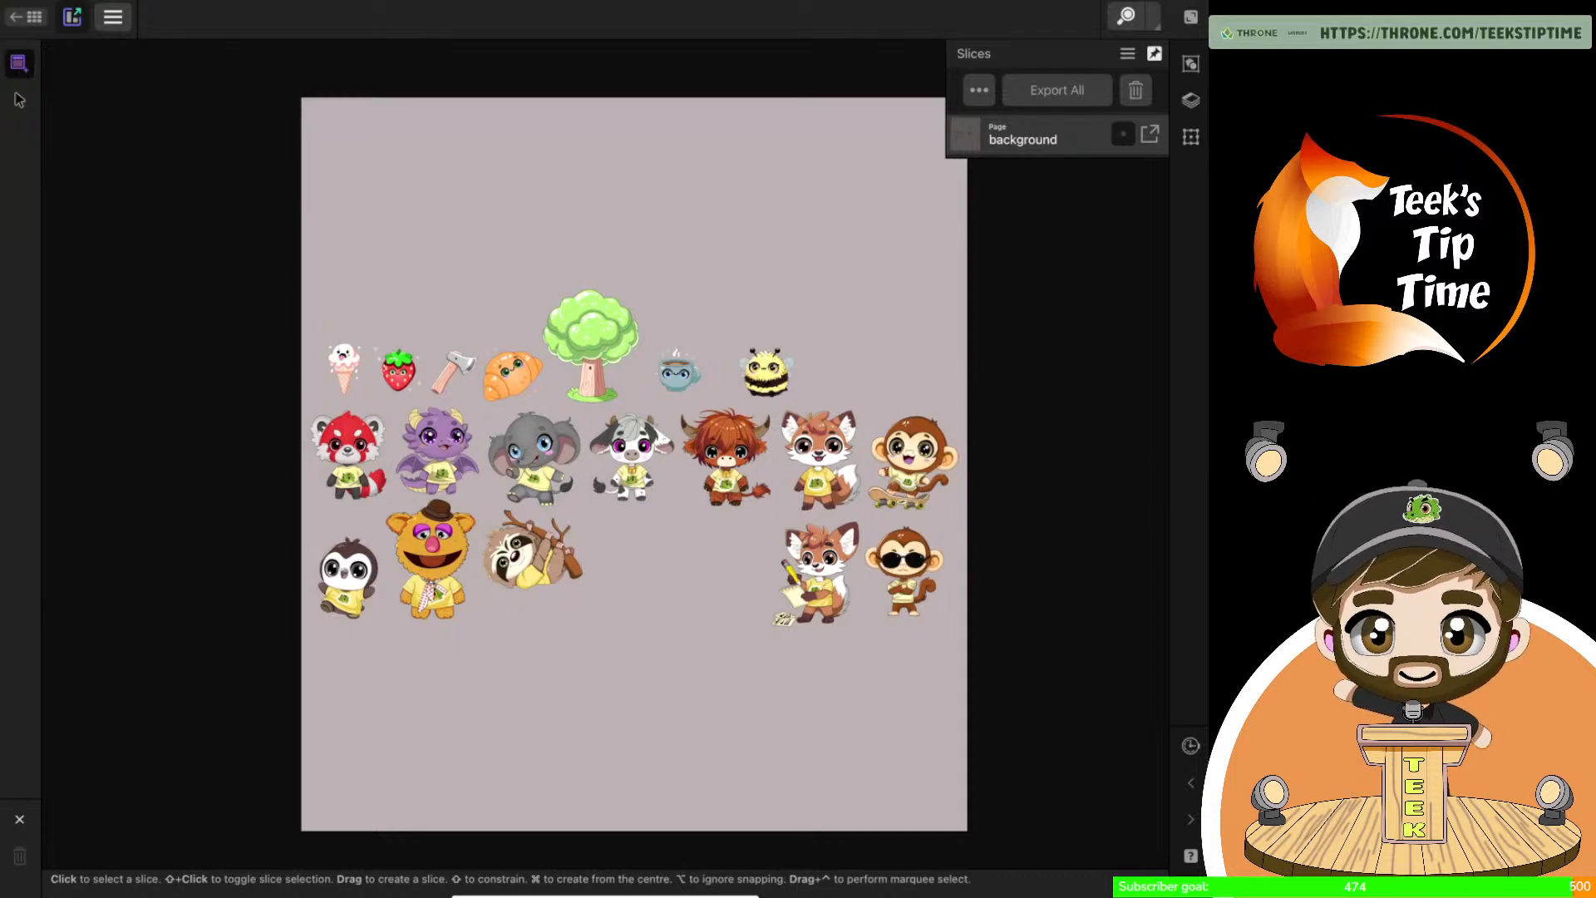
# Create object slices from the sloth, bear and penguin groups and inspect their outlines on the page
pyautogui.click(1190, 100)
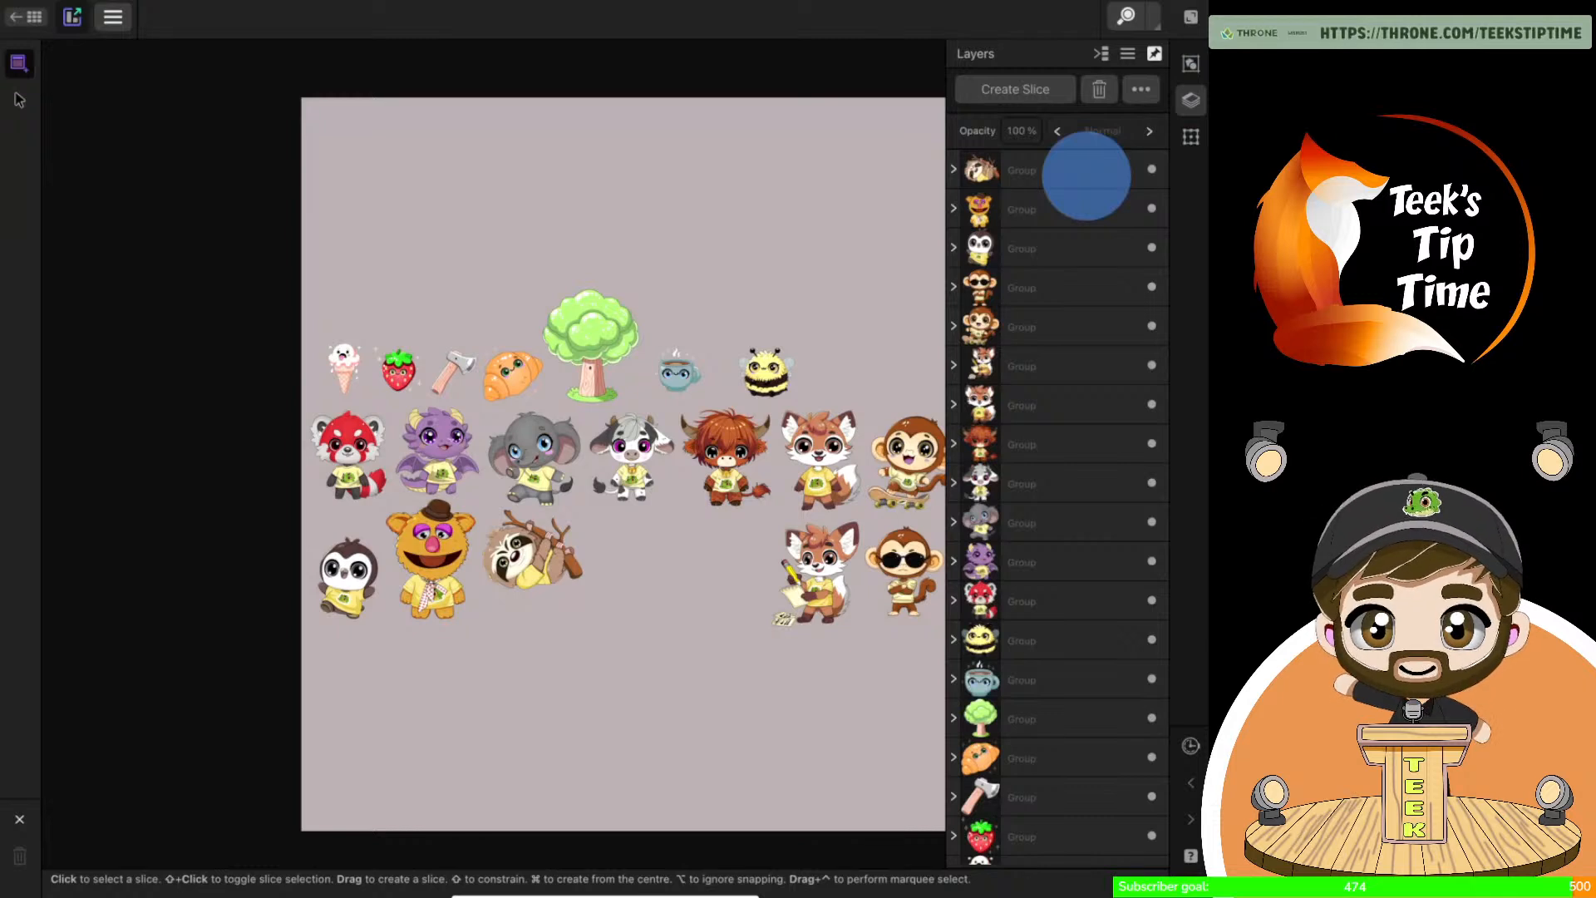
pyautogui.click(1046, 210)
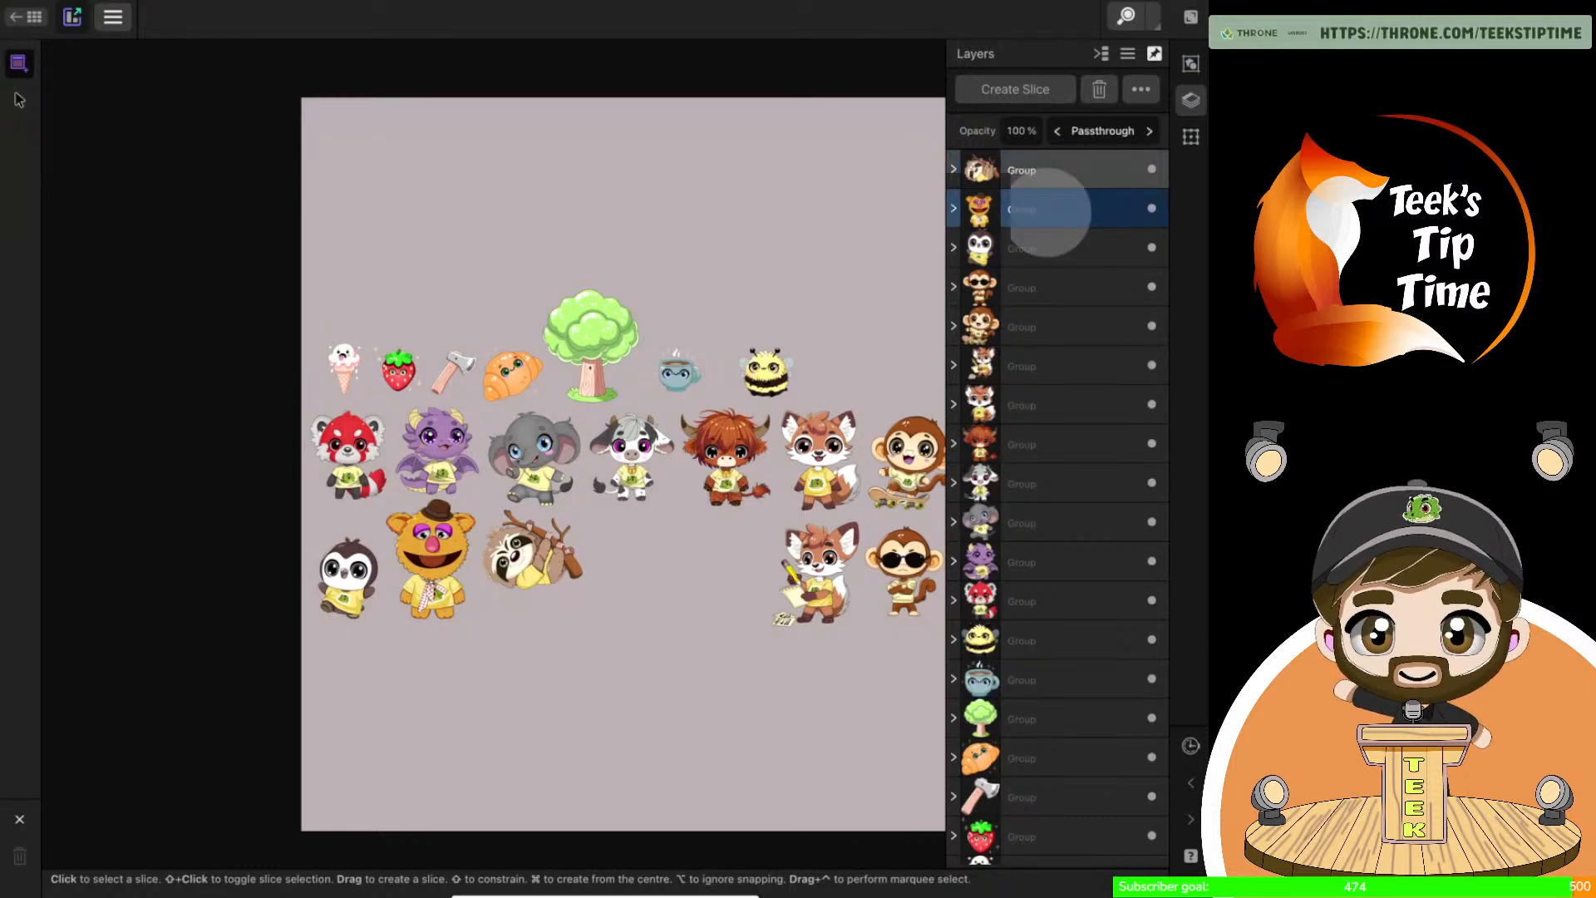
pyautogui.click(1087, 170)
pyautogui.click(1060, 247)
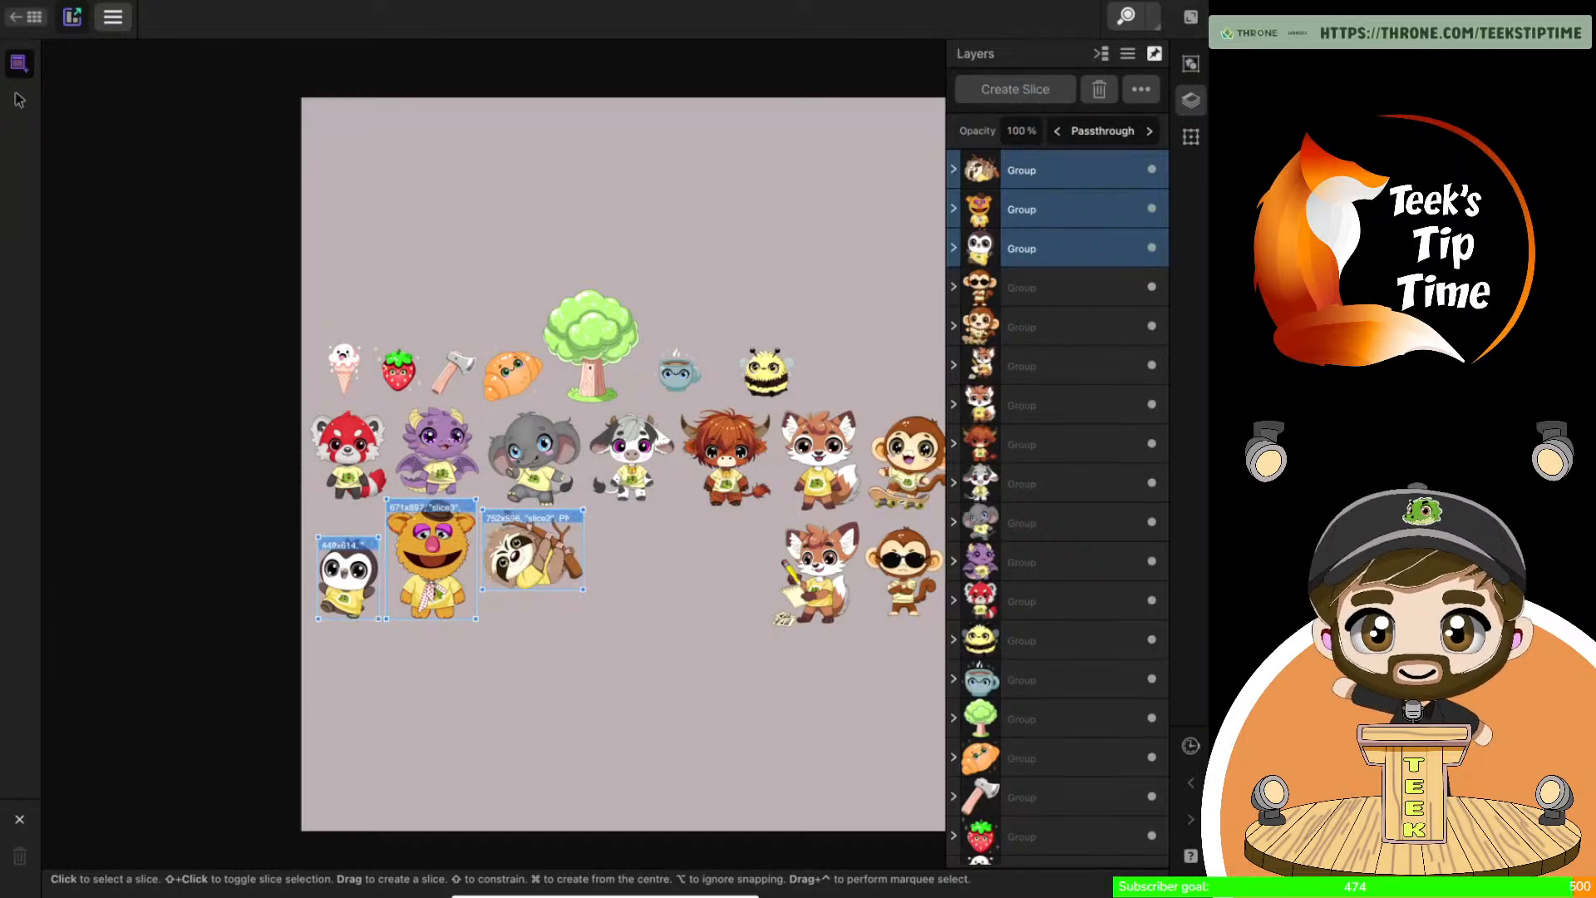
pyautogui.scroll(4, 639, 567)
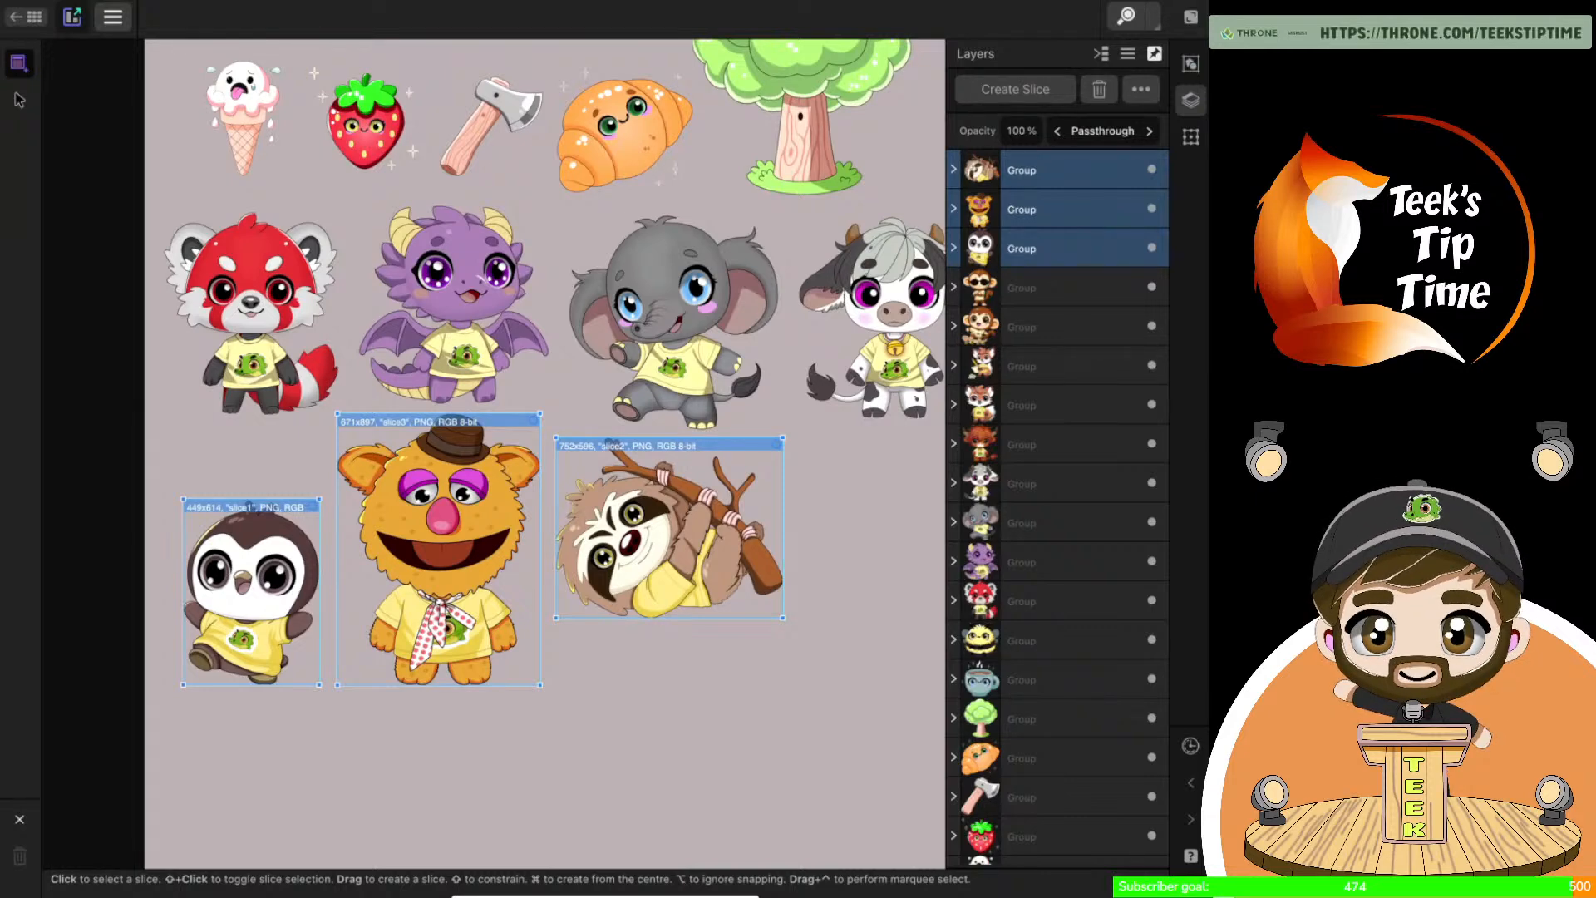
pyautogui.scroll(-3, 806, 516)
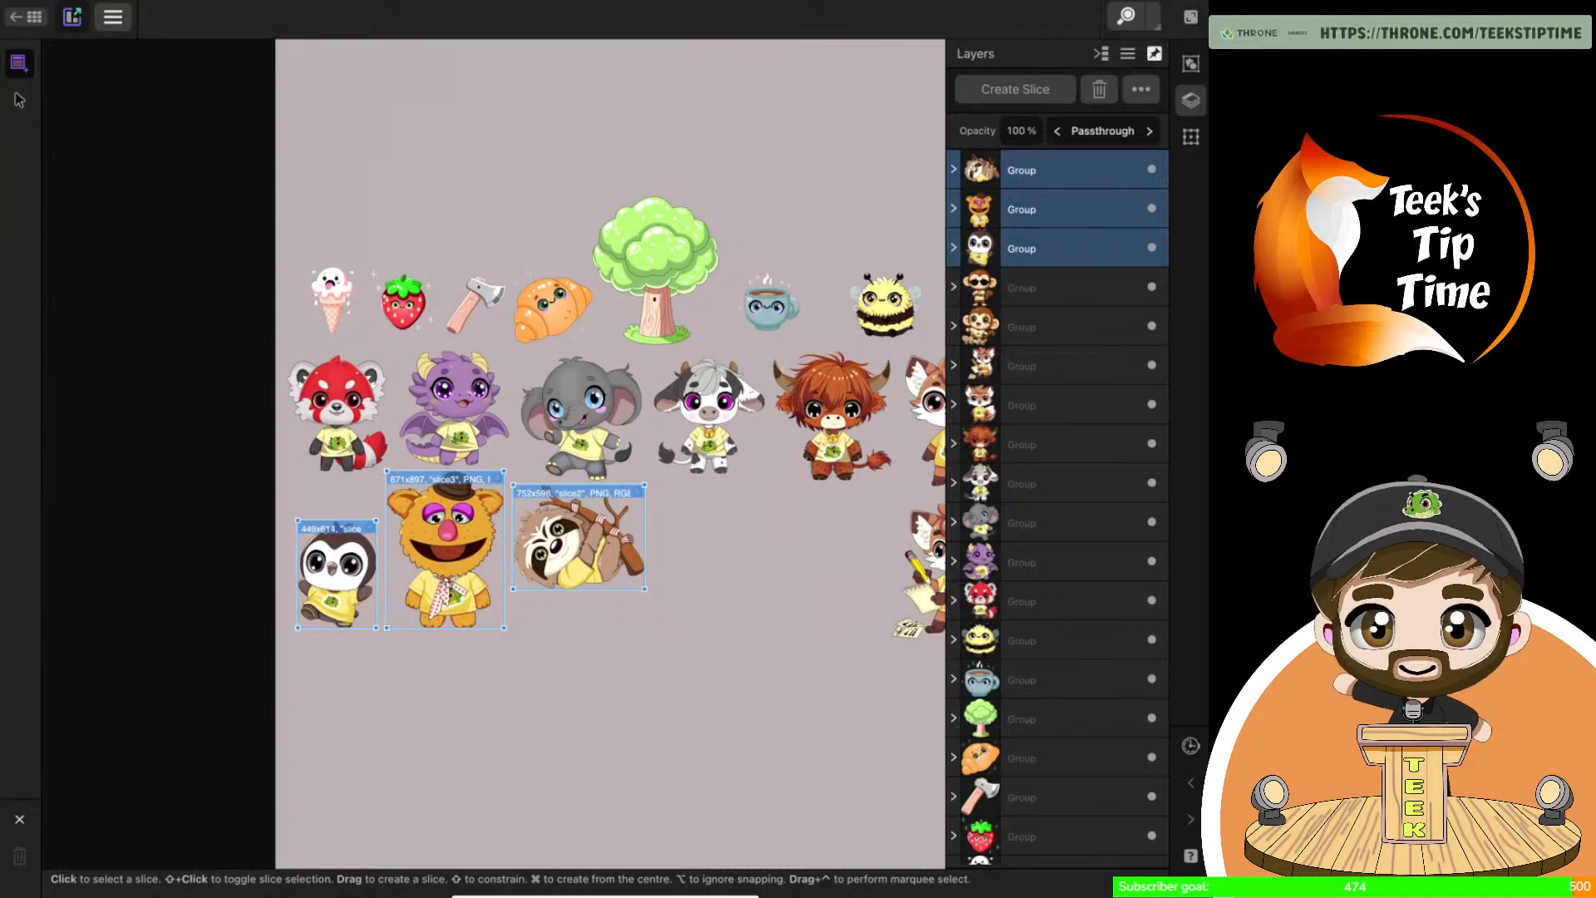
# Look through the export format presets for the three selected object slices, returning to PNG
pyautogui.click(1184, 65)
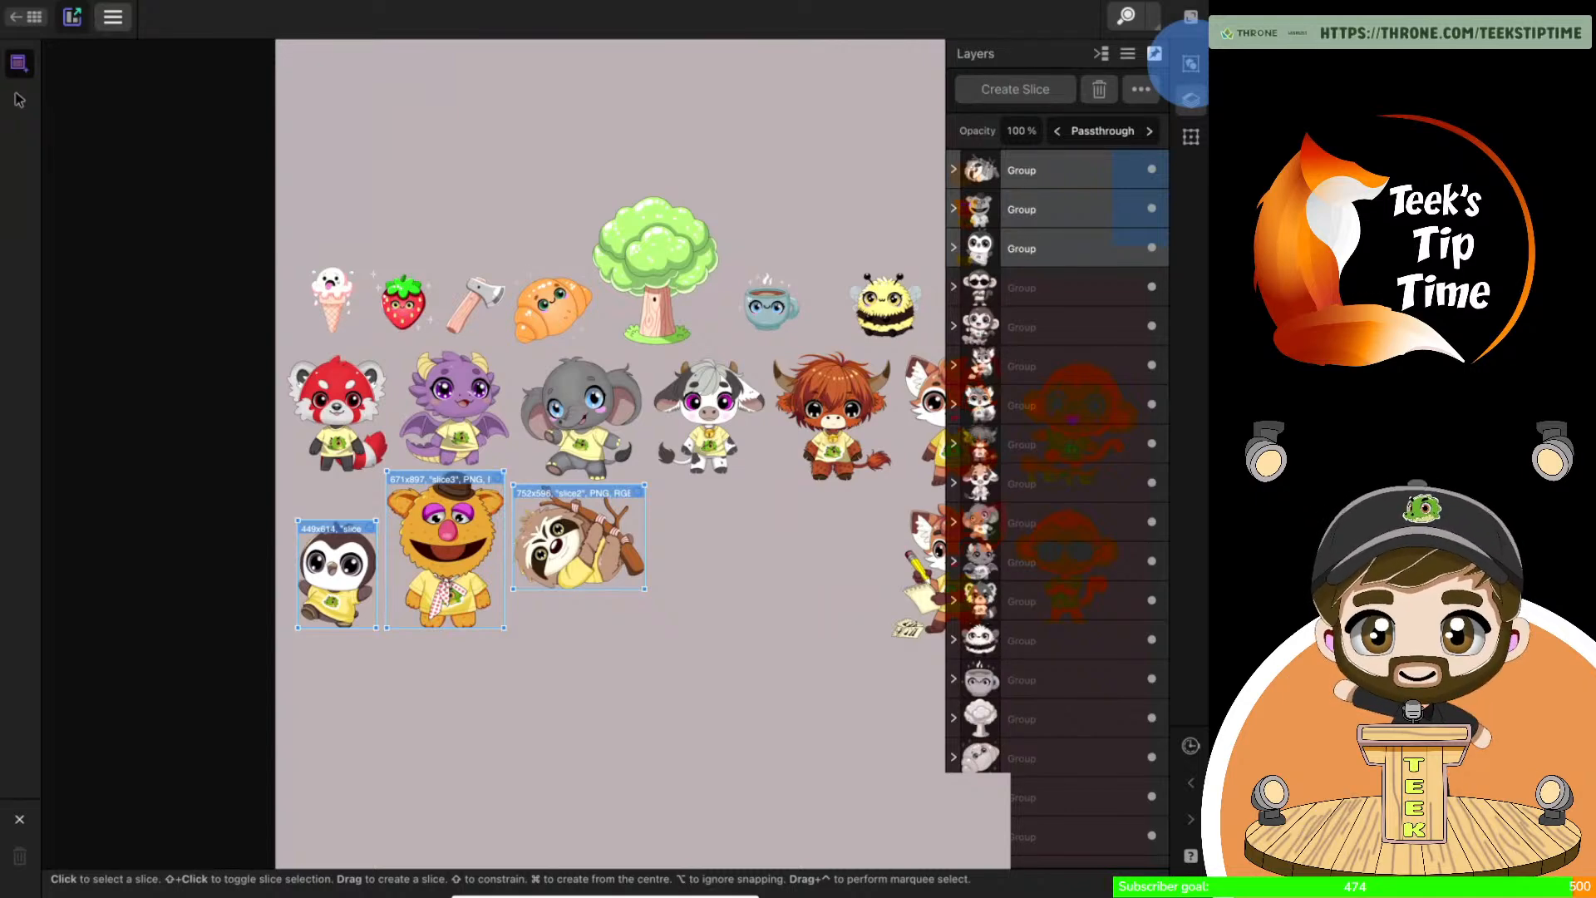
pyautogui.click(1191, 64)
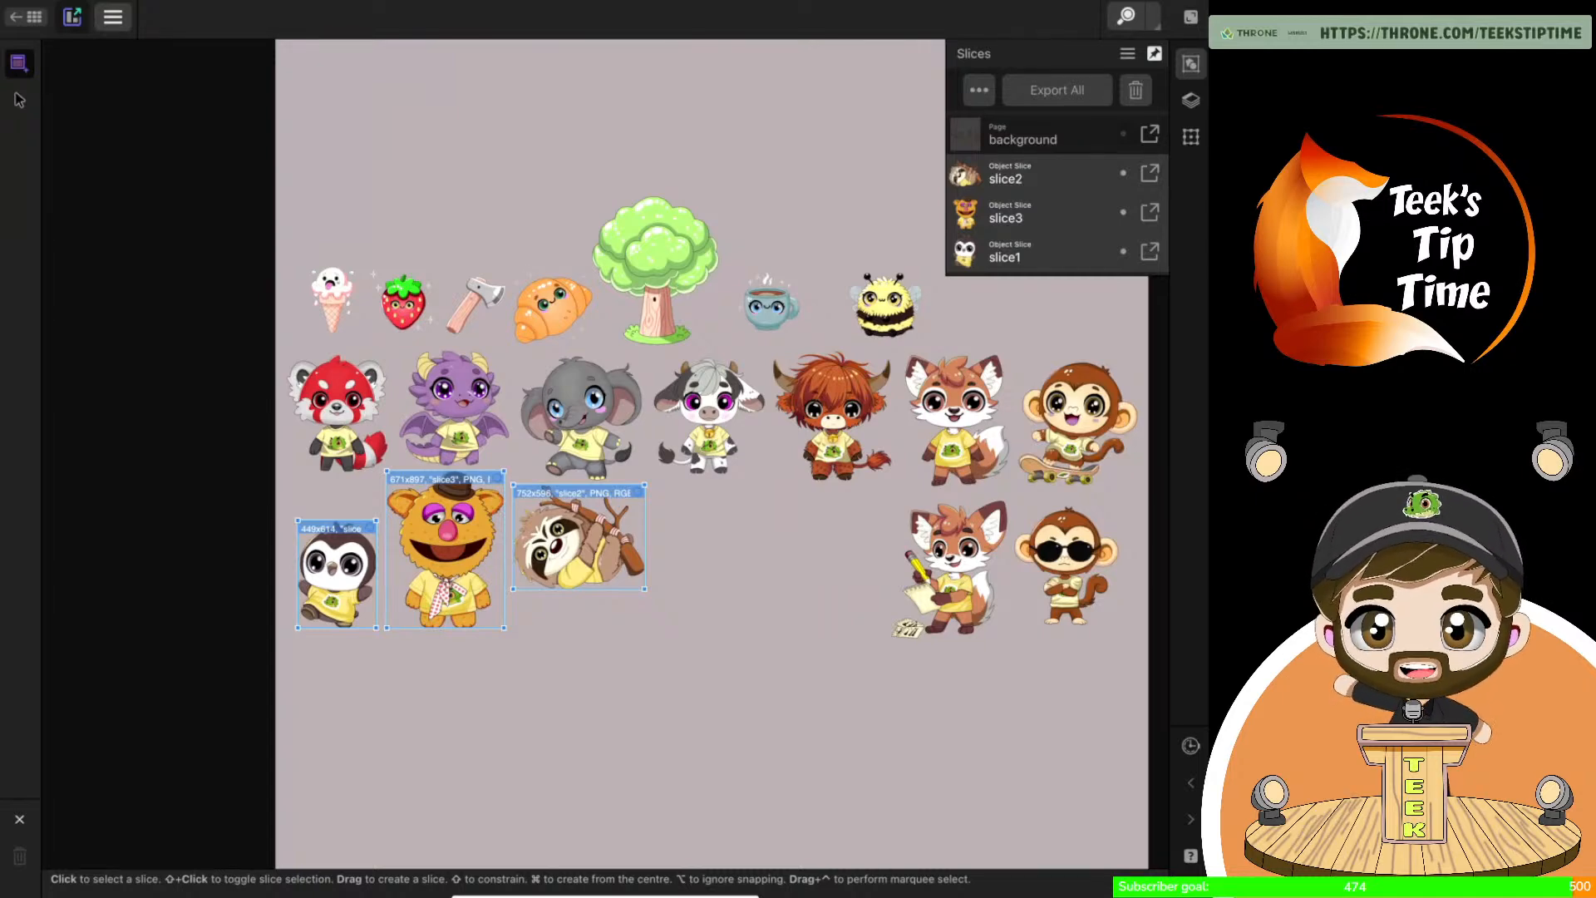
pyautogui.click(980, 90)
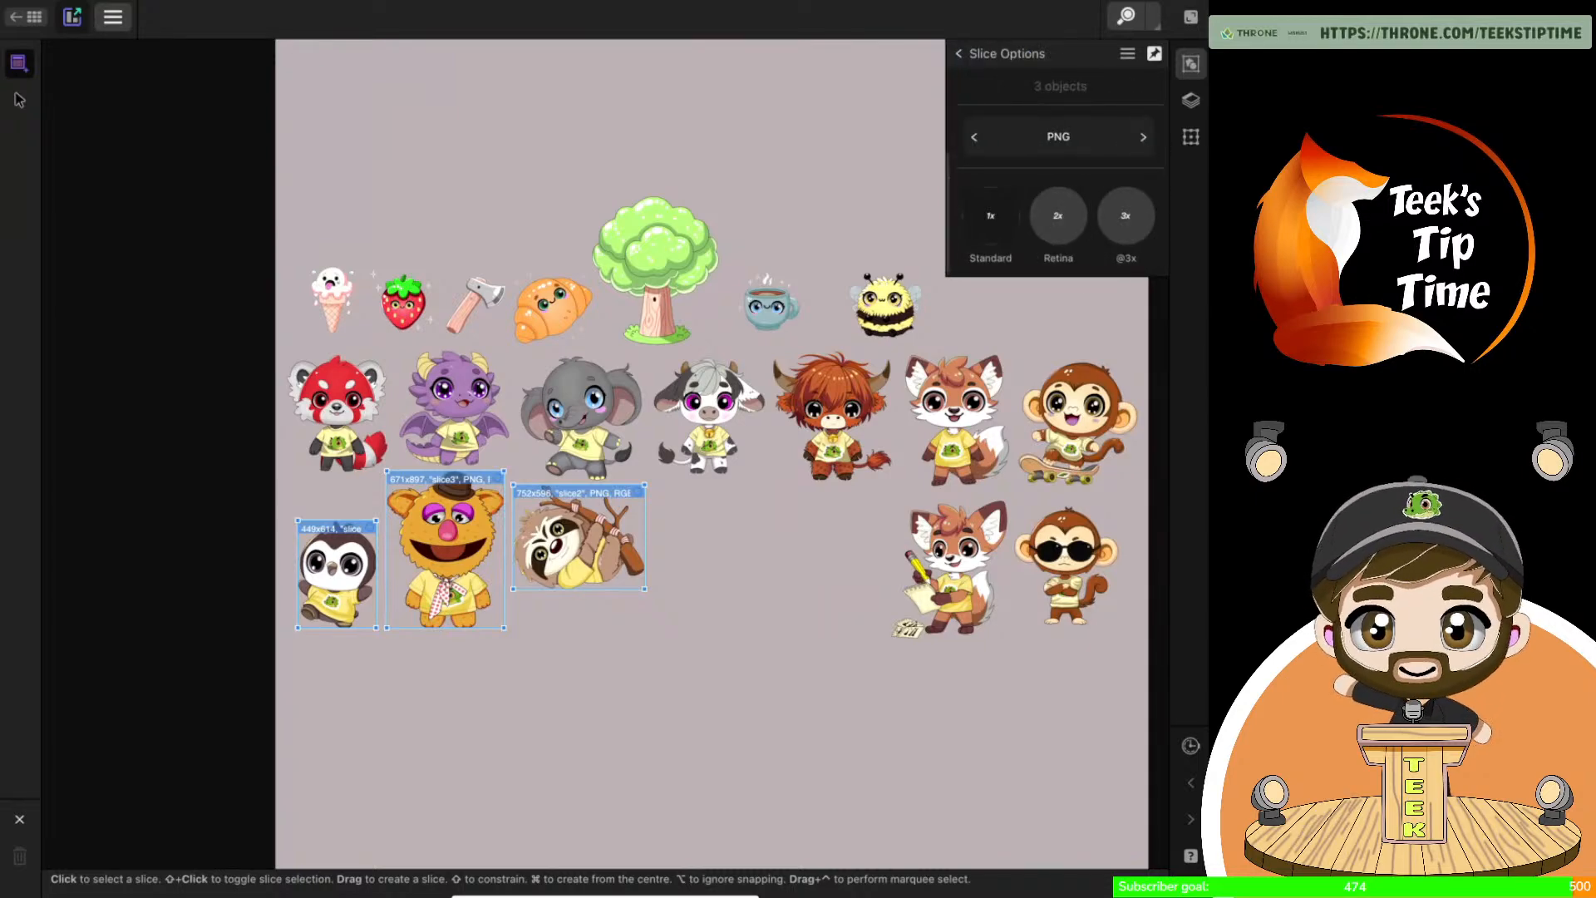
pyautogui.click(1143, 136)
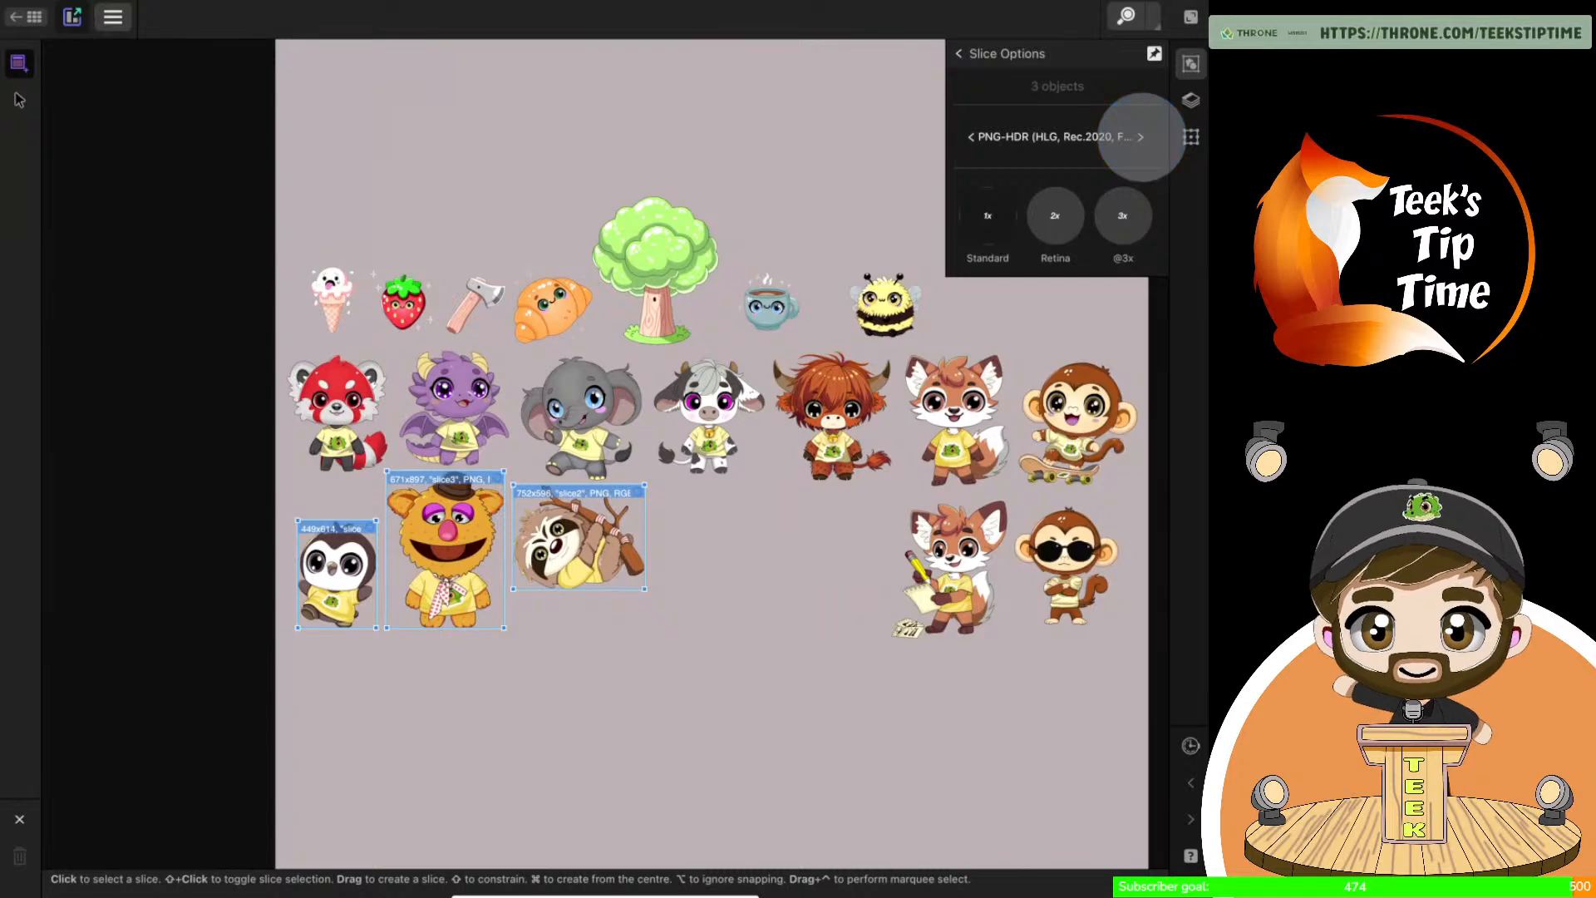
pyautogui.click(971, 136)
pyautogui.click(971, 136)
pyautogui.click(971, 137)
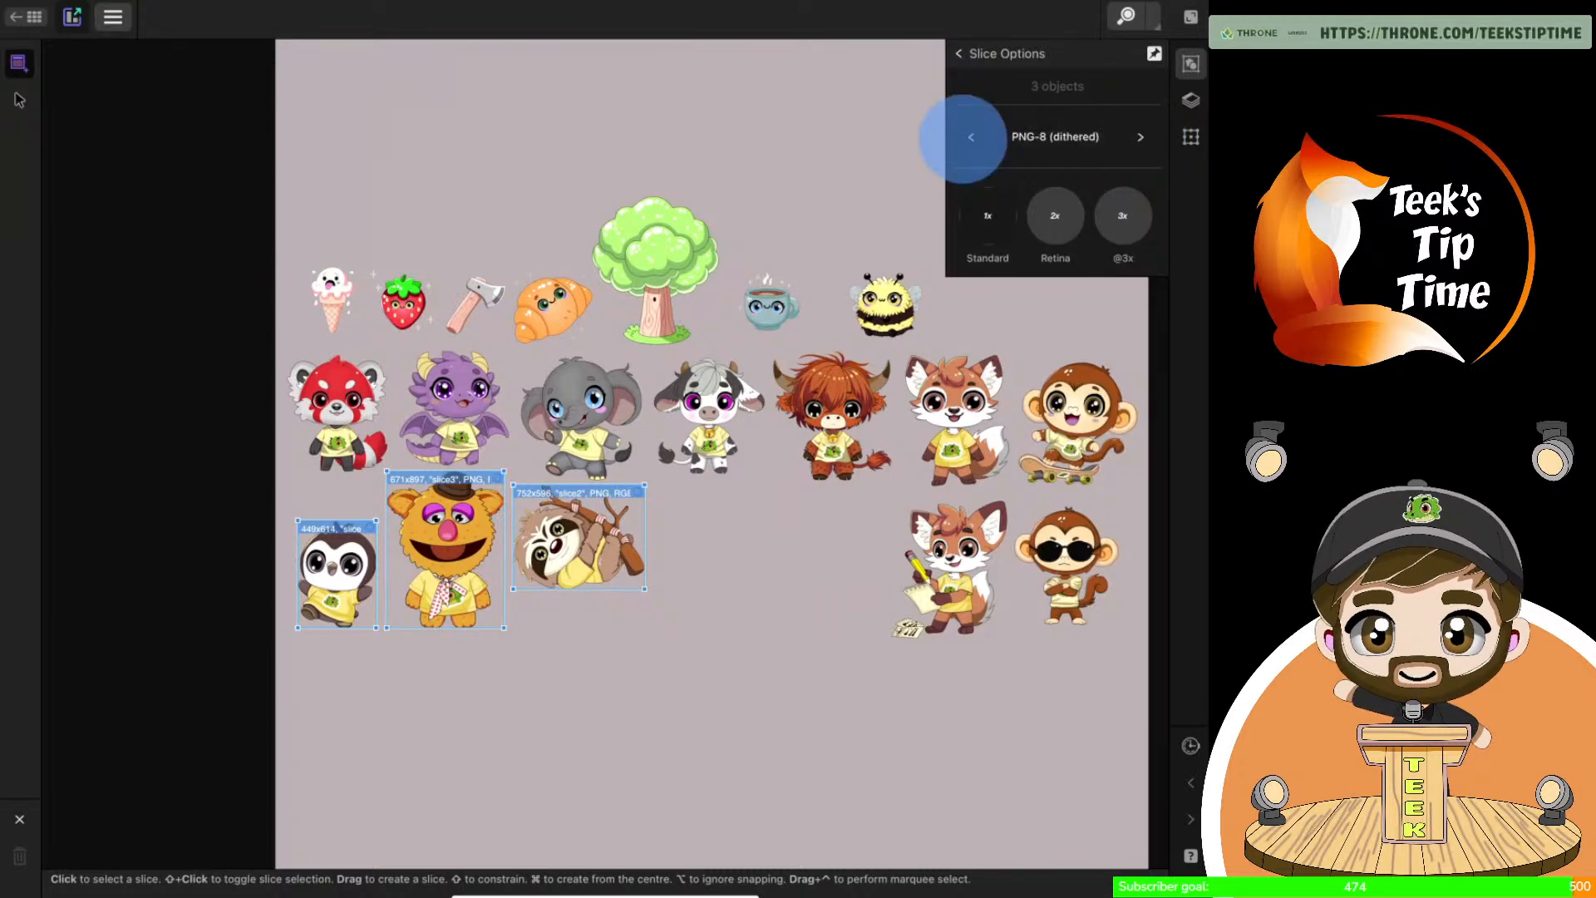
pyautogui.click(971, 136)
pyautogui.click(971, 136)
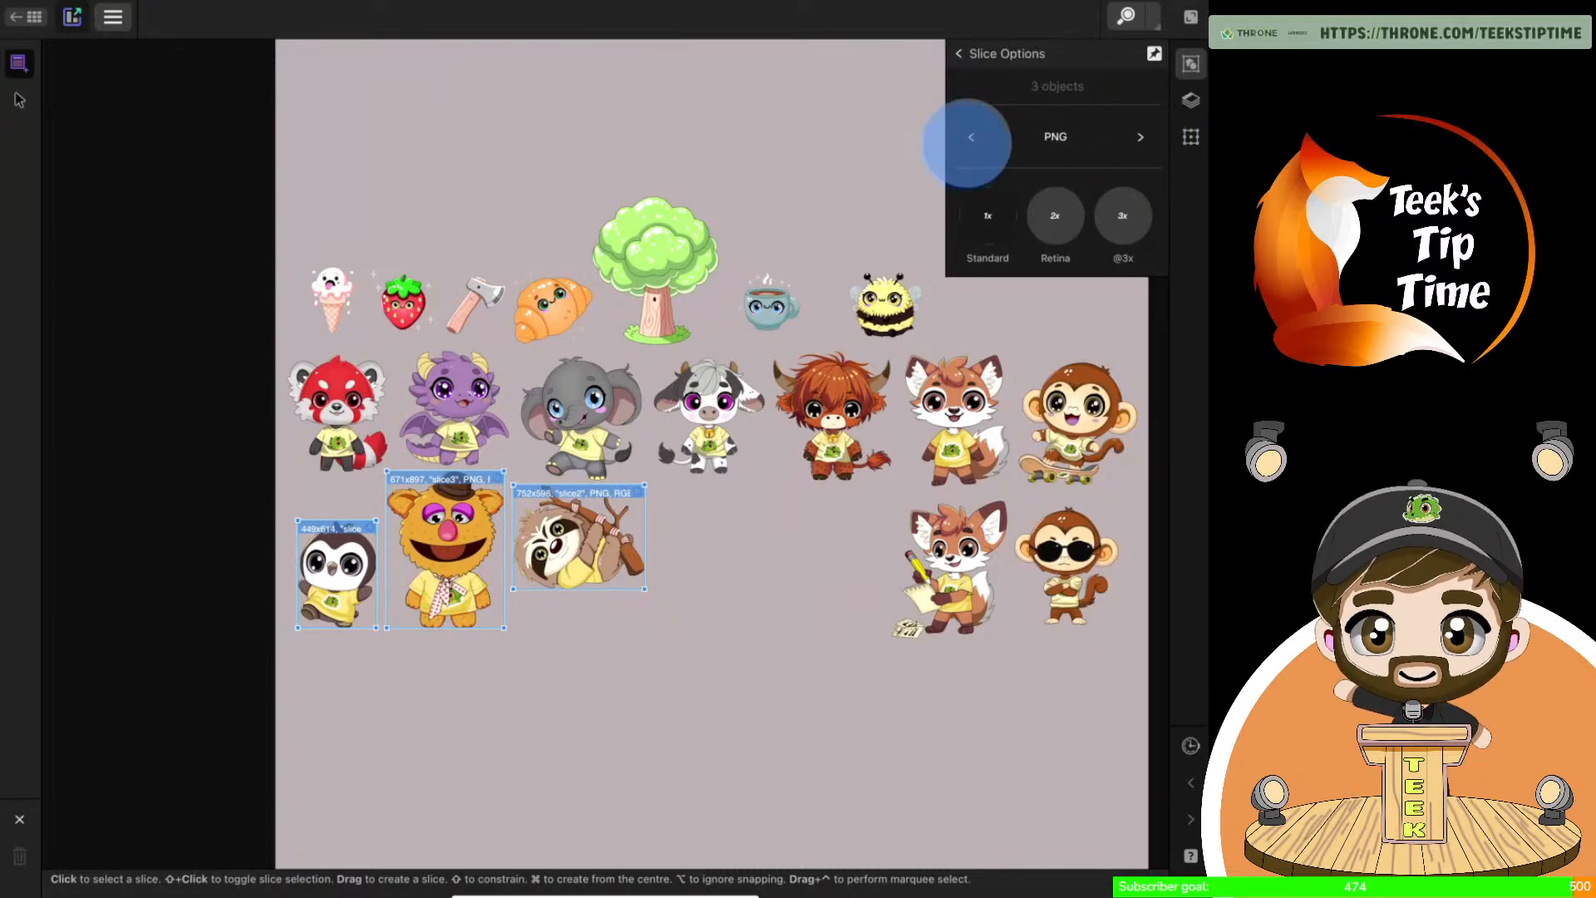
pyautogui.click(1137, 137)
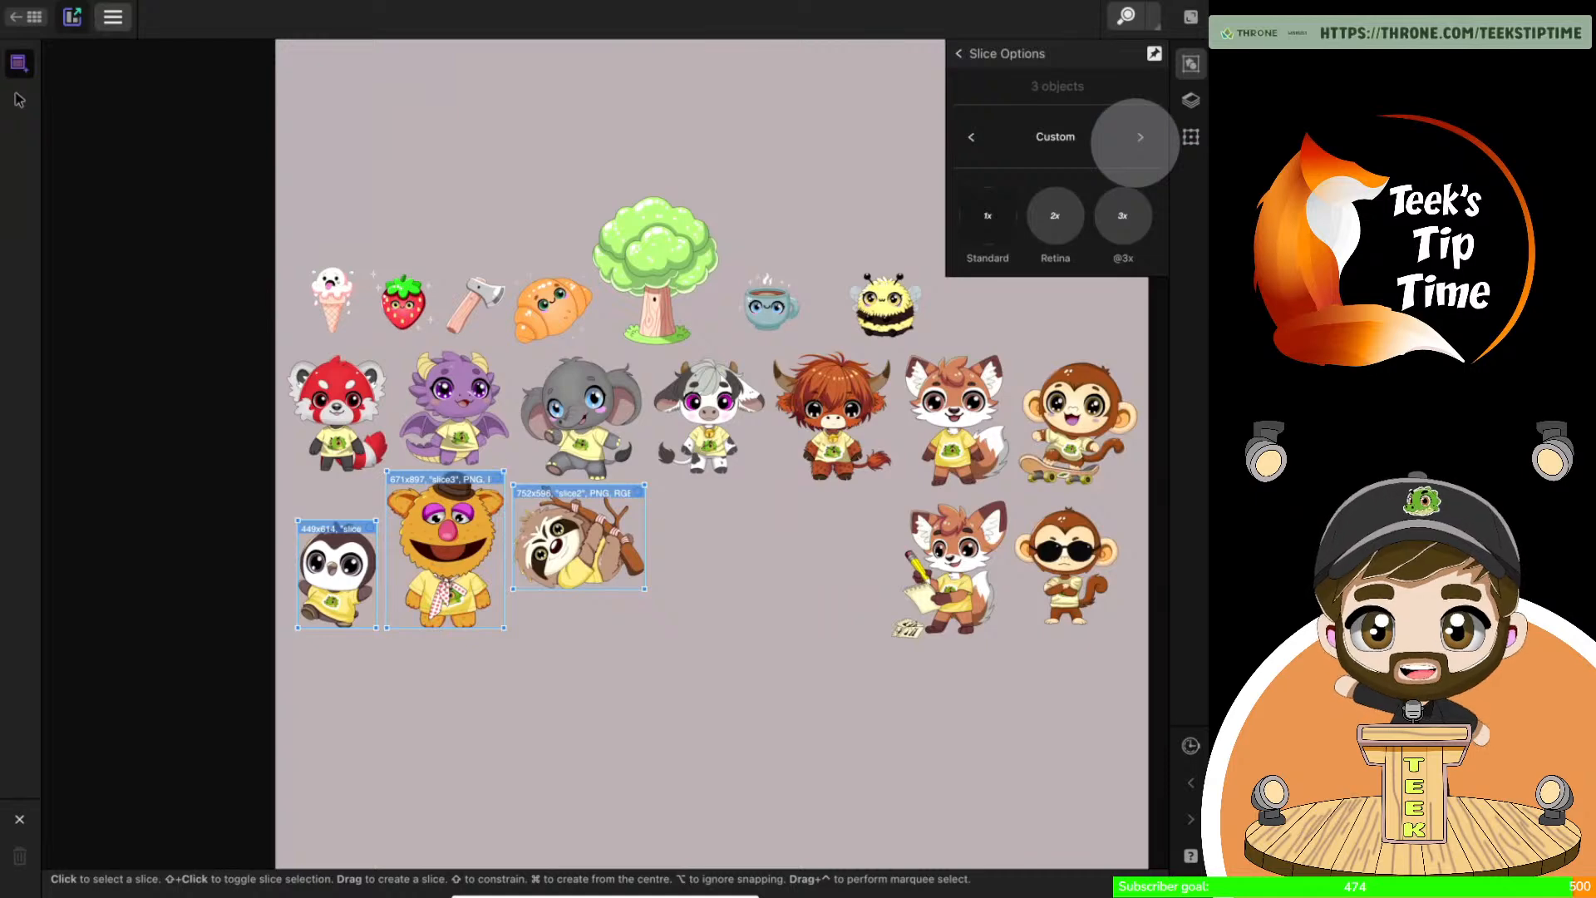
pyautogui.click(1140, 136)
pyautogui.click(1055, 216)
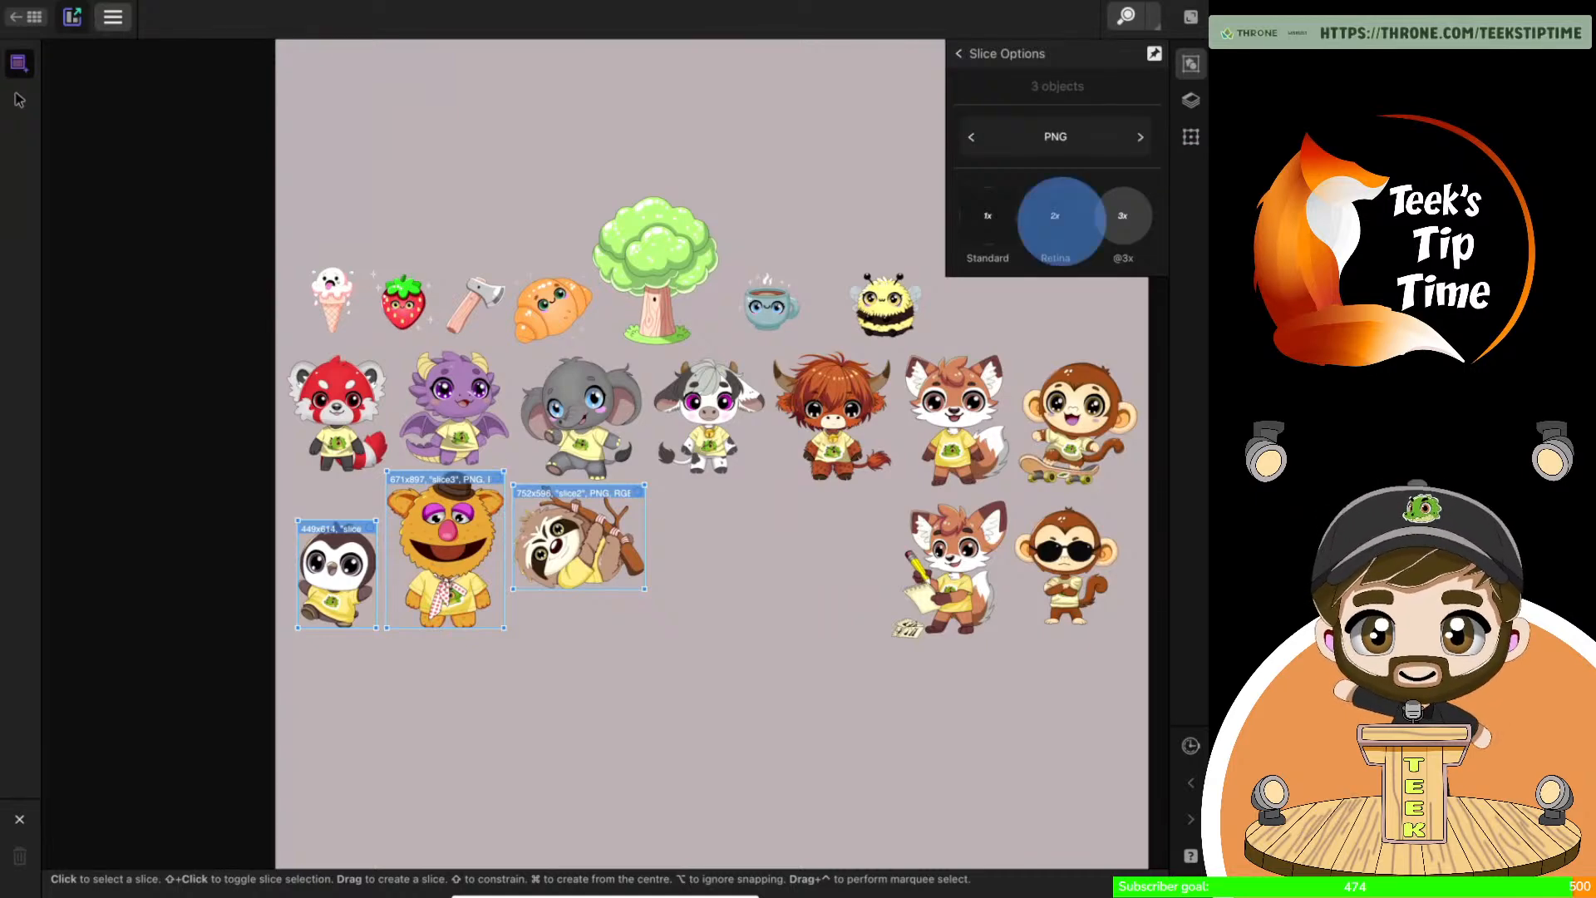
pyautogui.click(1124, 218)
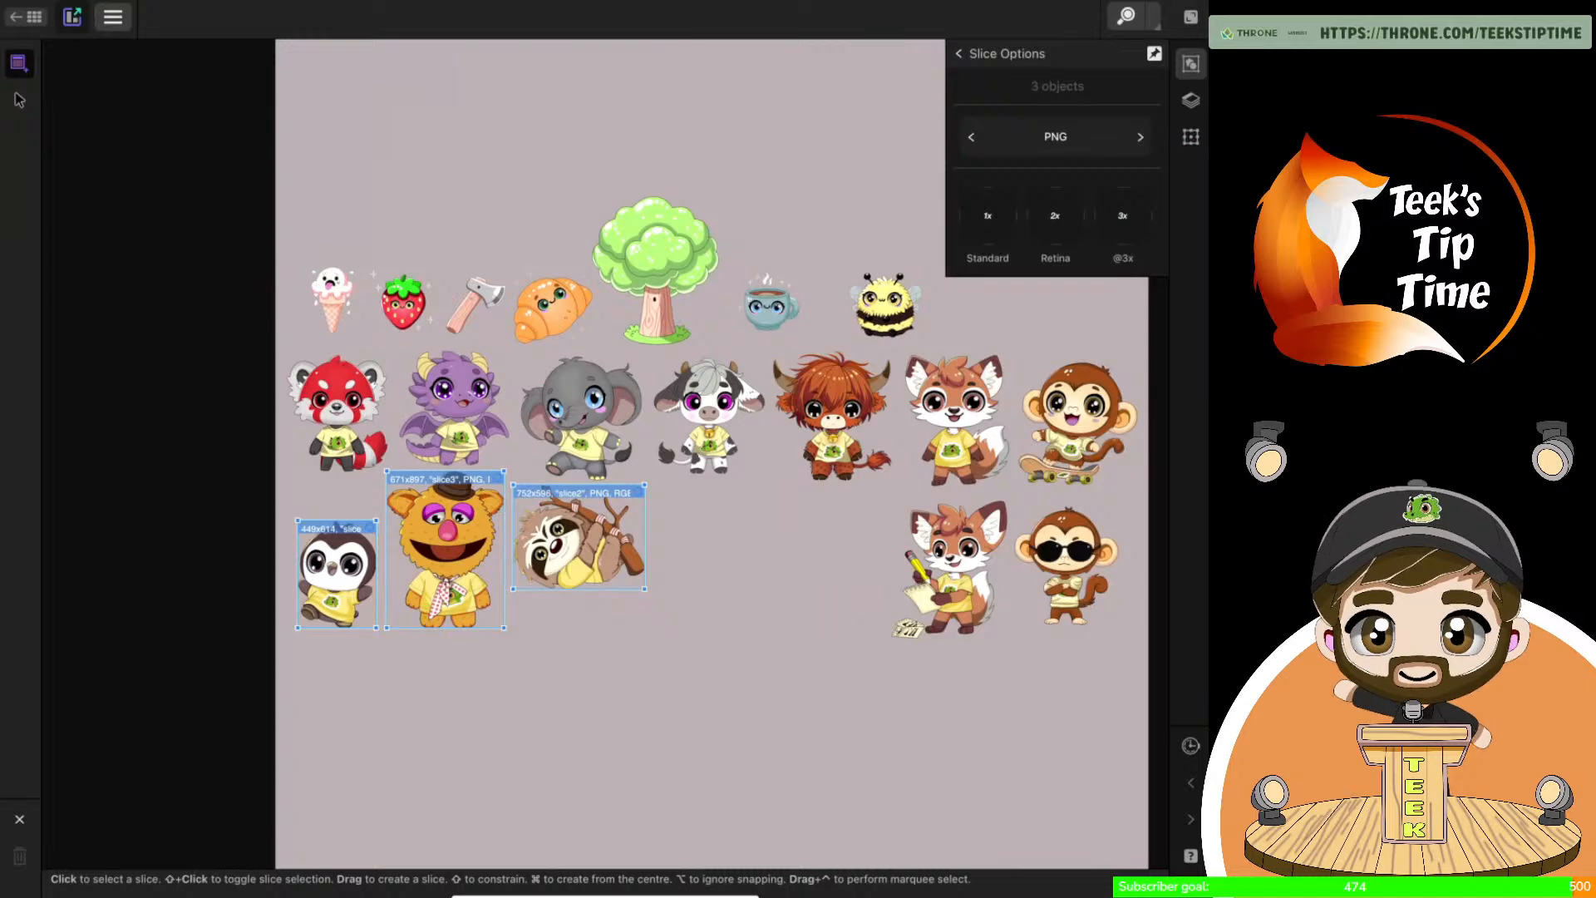
pyautogui.click(989, 216)
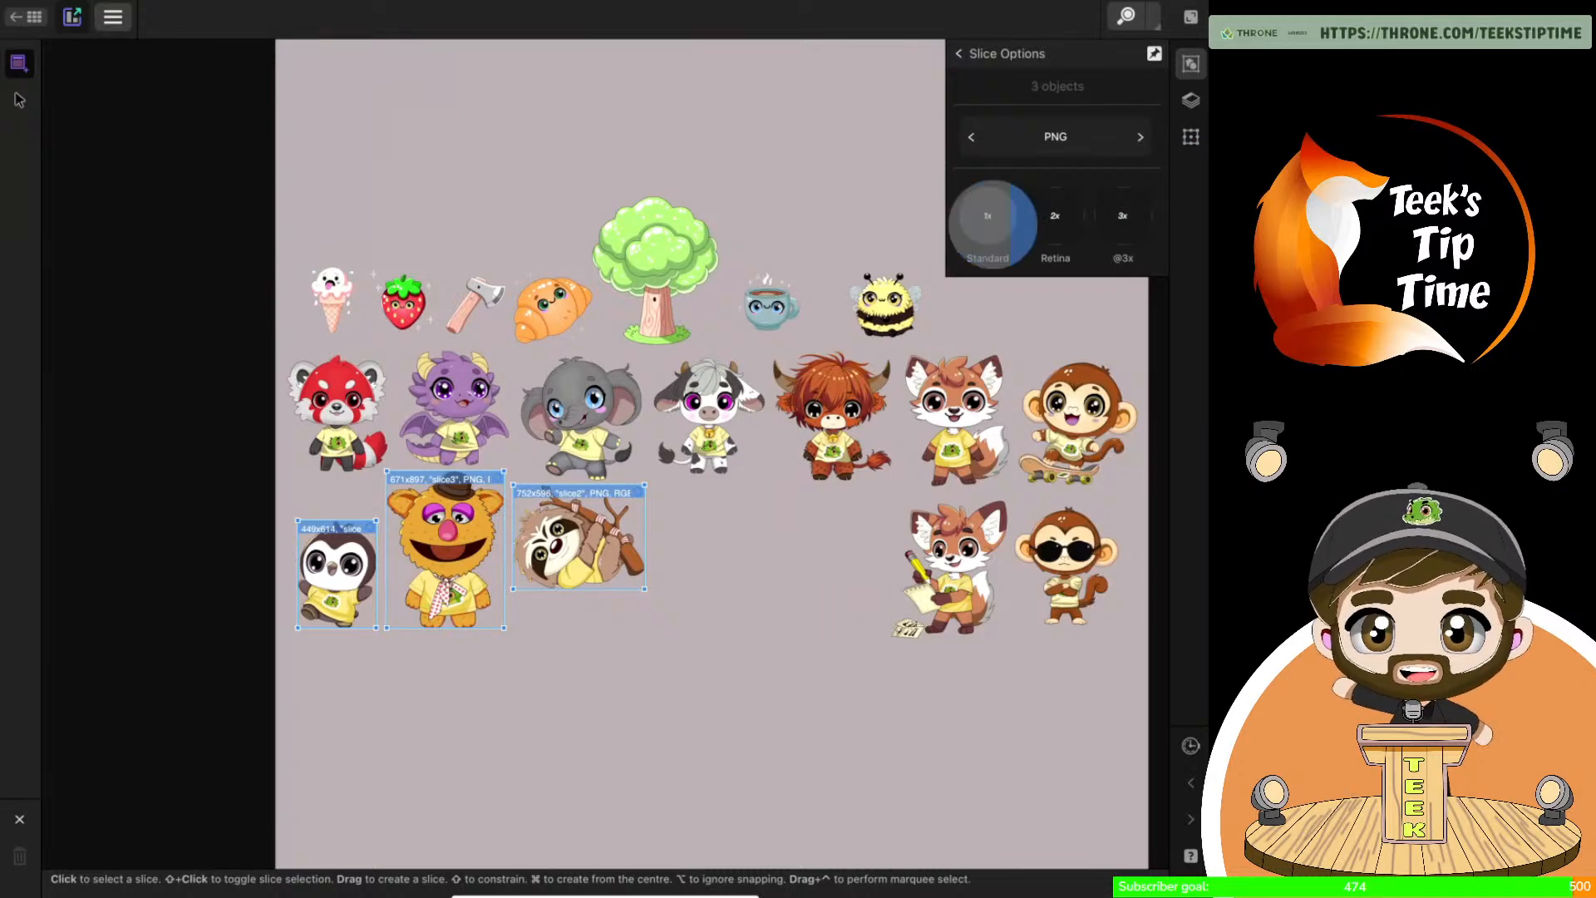
pyautogui.click(1124, 216)
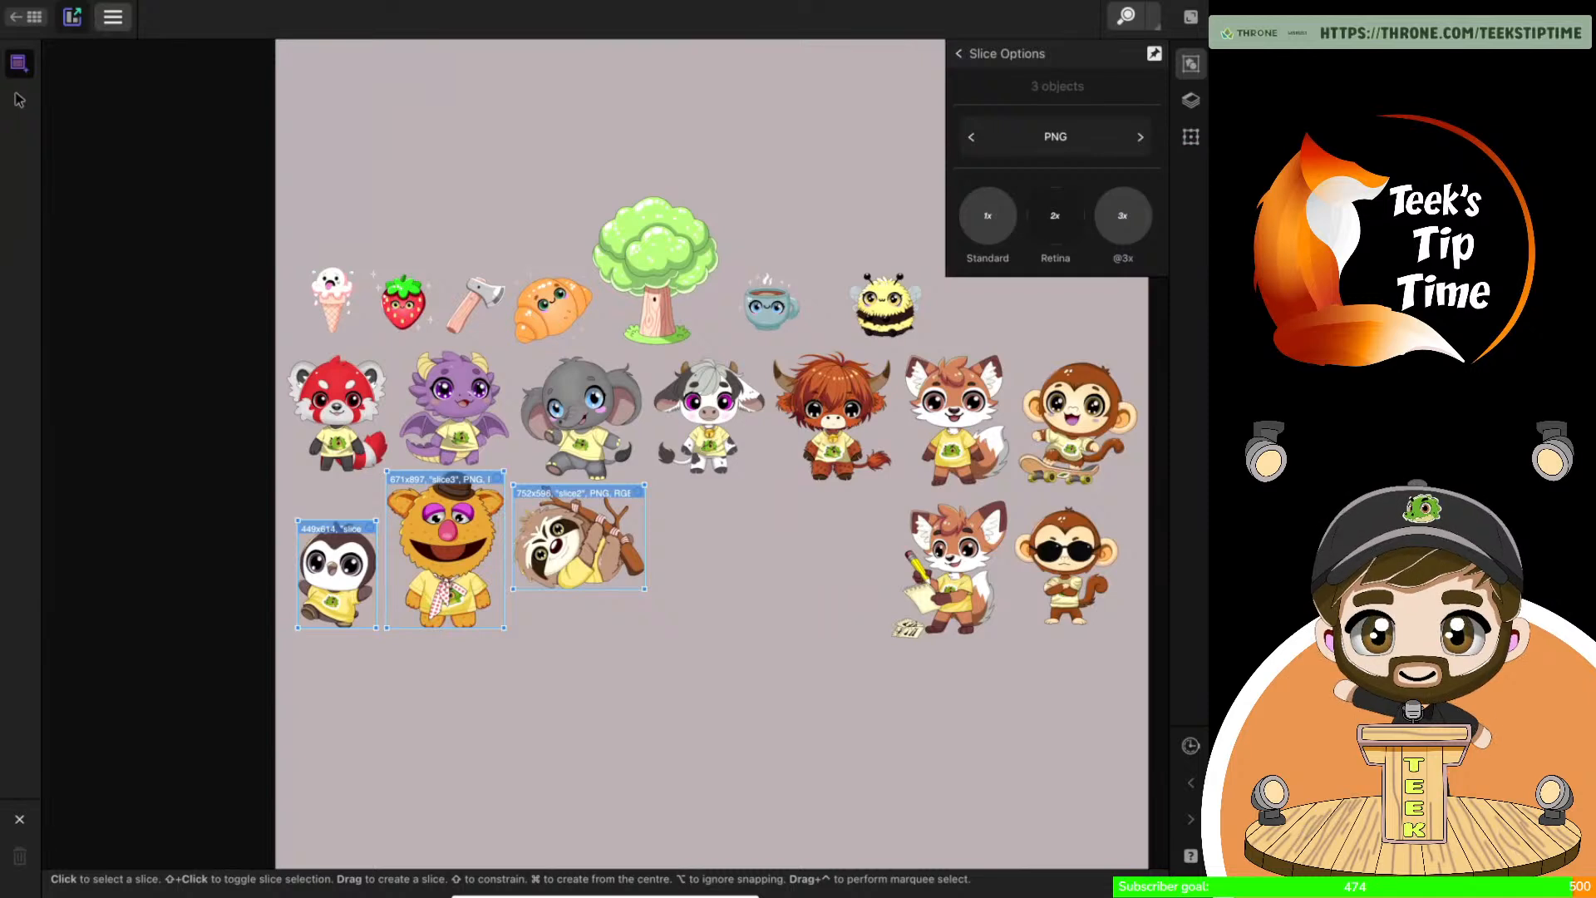
pyautogui.click(987, 216)
pyautogui.click(1118, 218)
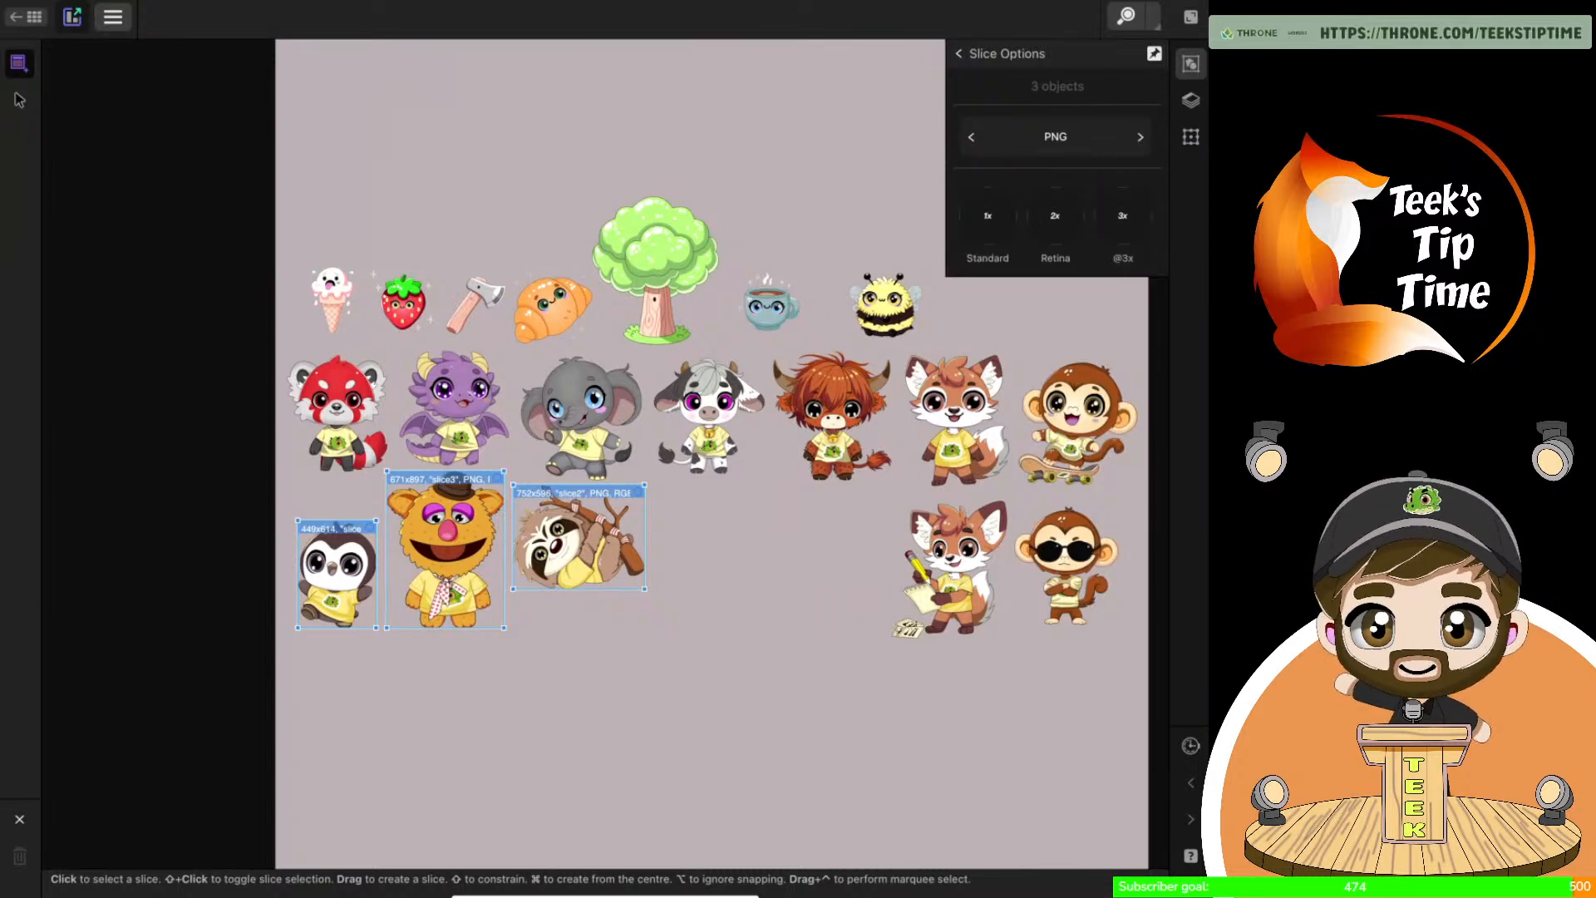
pyautogui.click(958, 53)
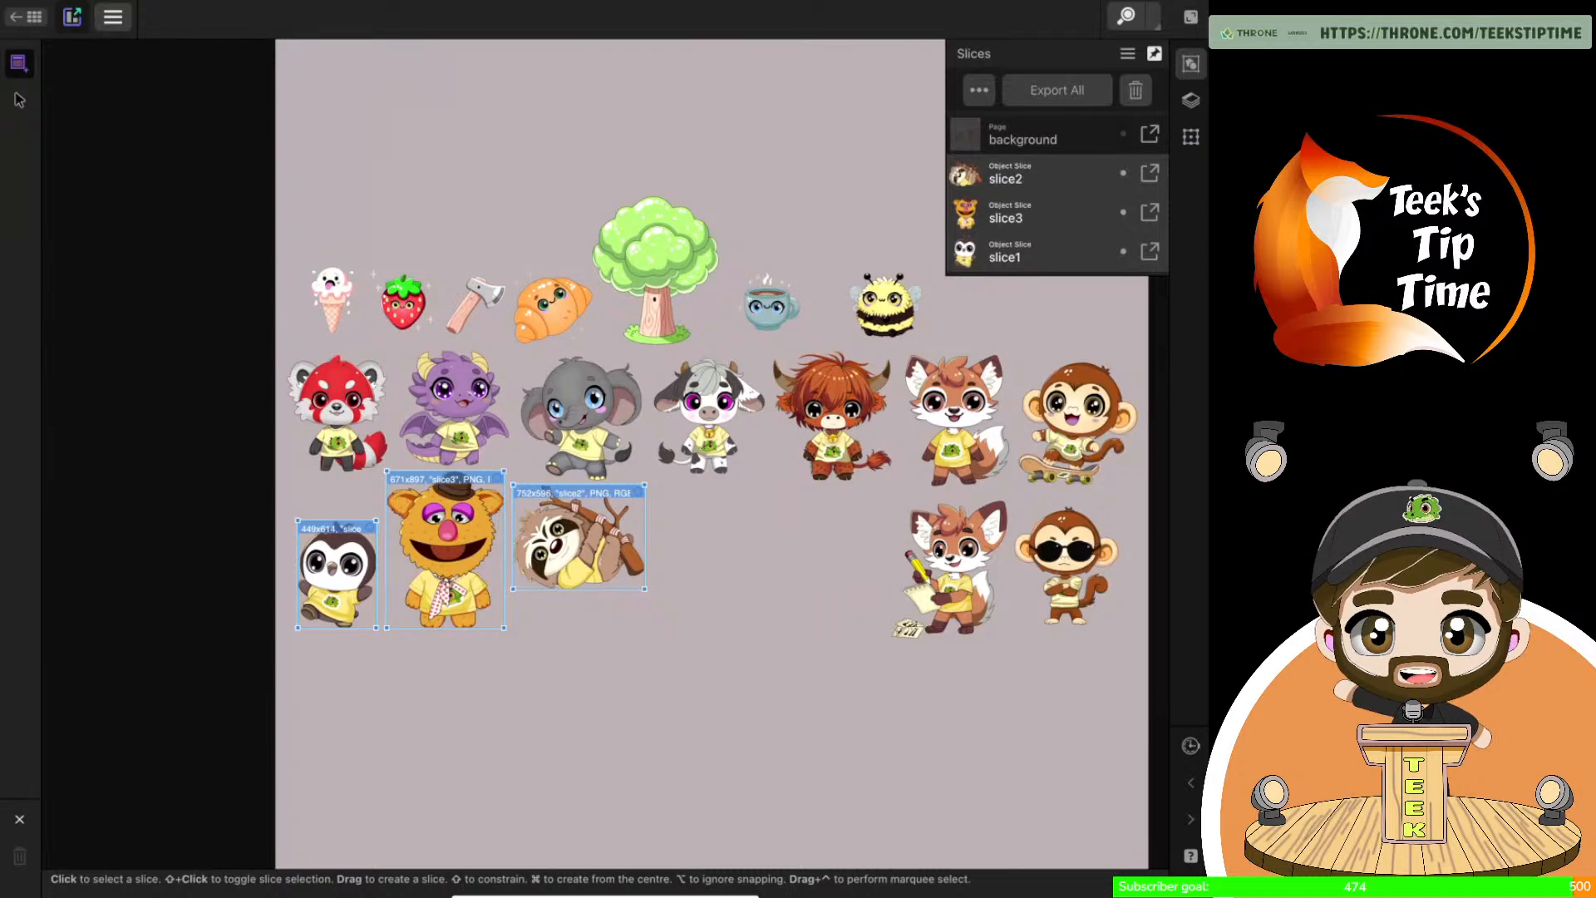
# Export all three character slices as PNG files into the STREAM TEST folder
pyautogui.scroll(-3, 985, 528)
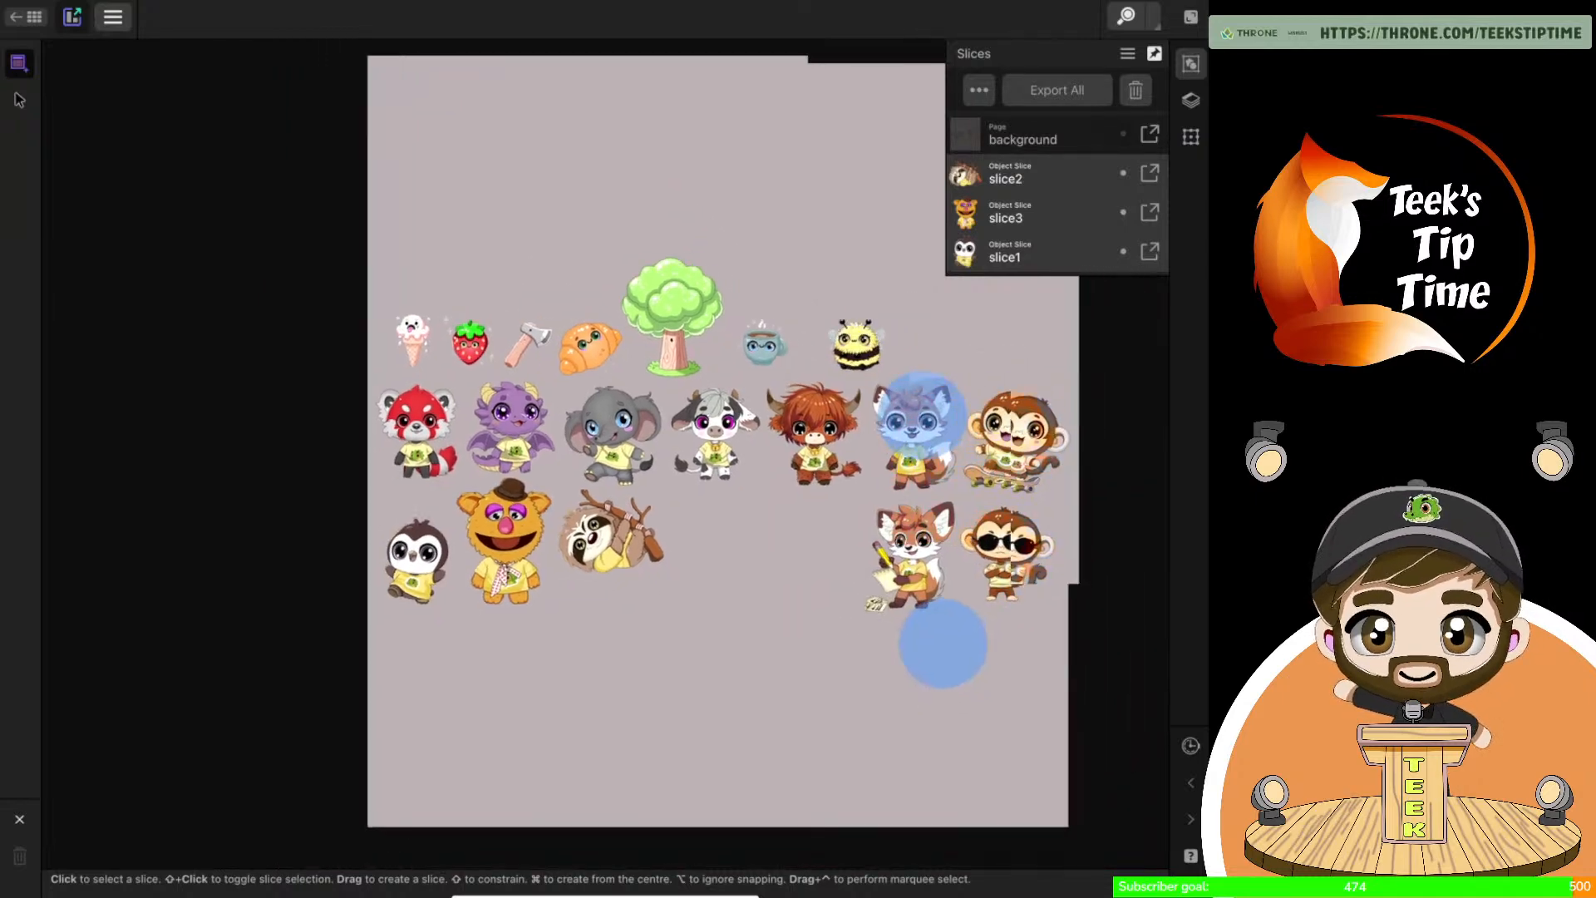
pyautogui.scroll(2, 944, 528)
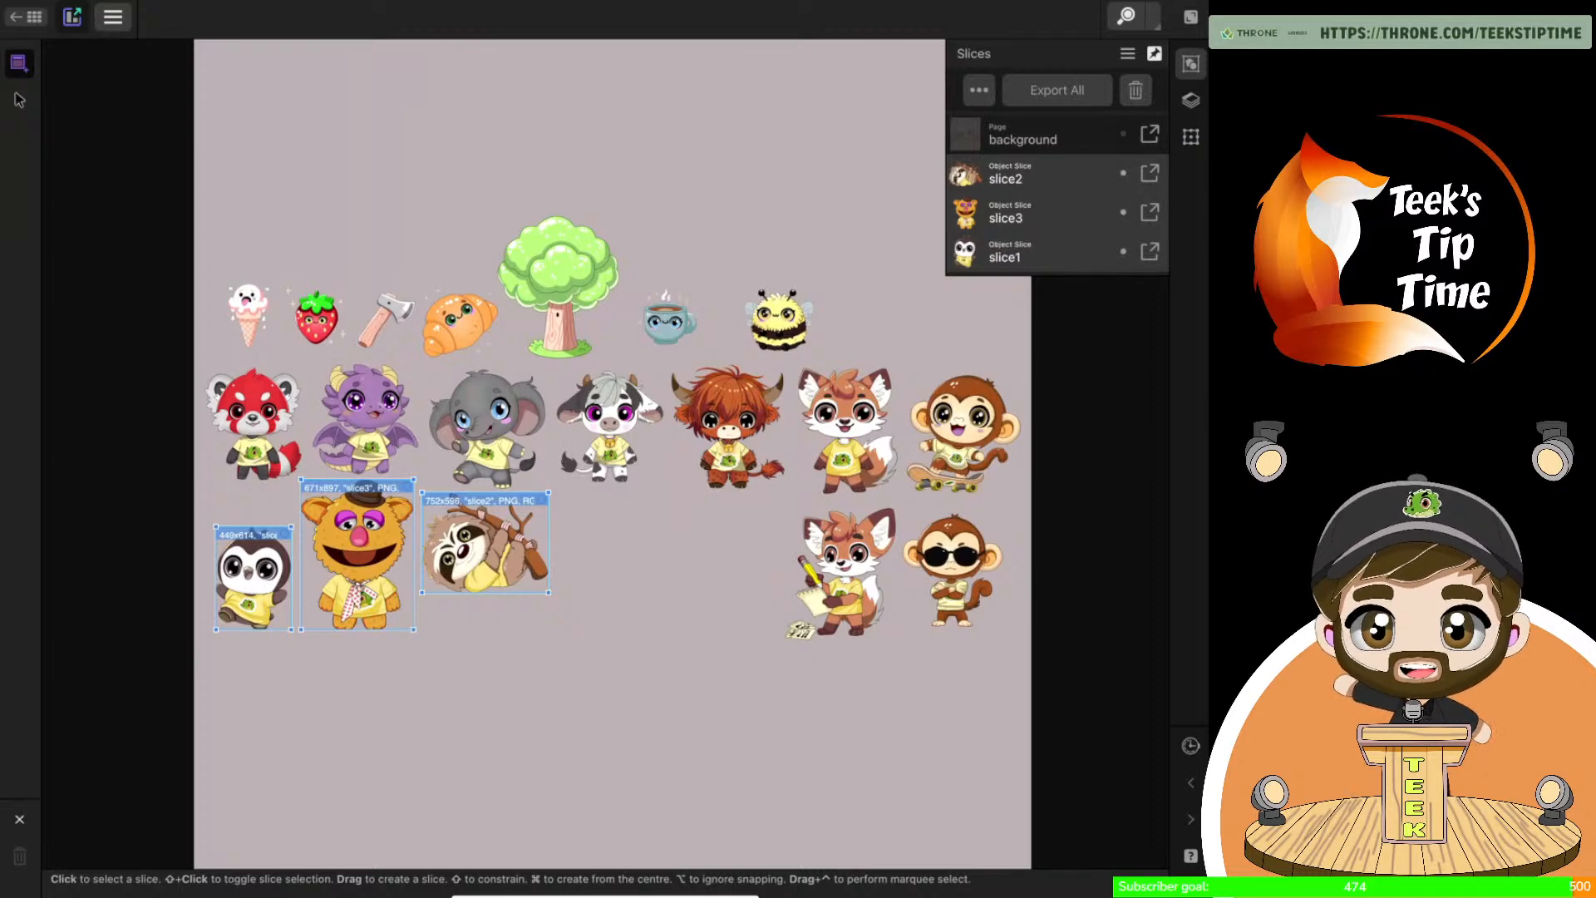
pyautogui.click(1071, 90)
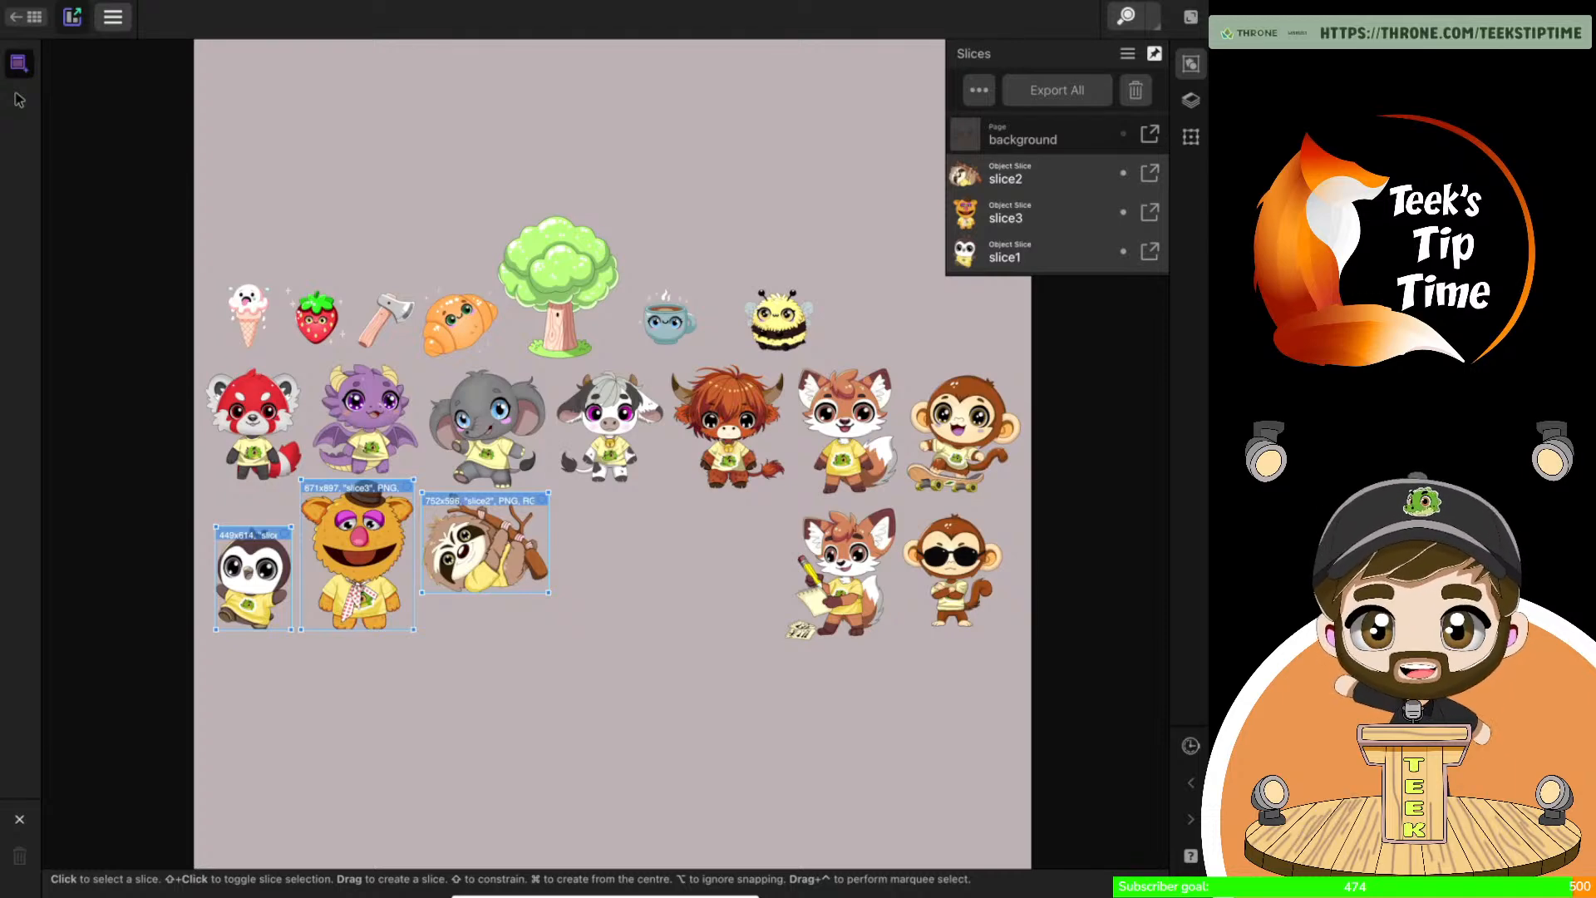
pyautogui.click(1057, 90)
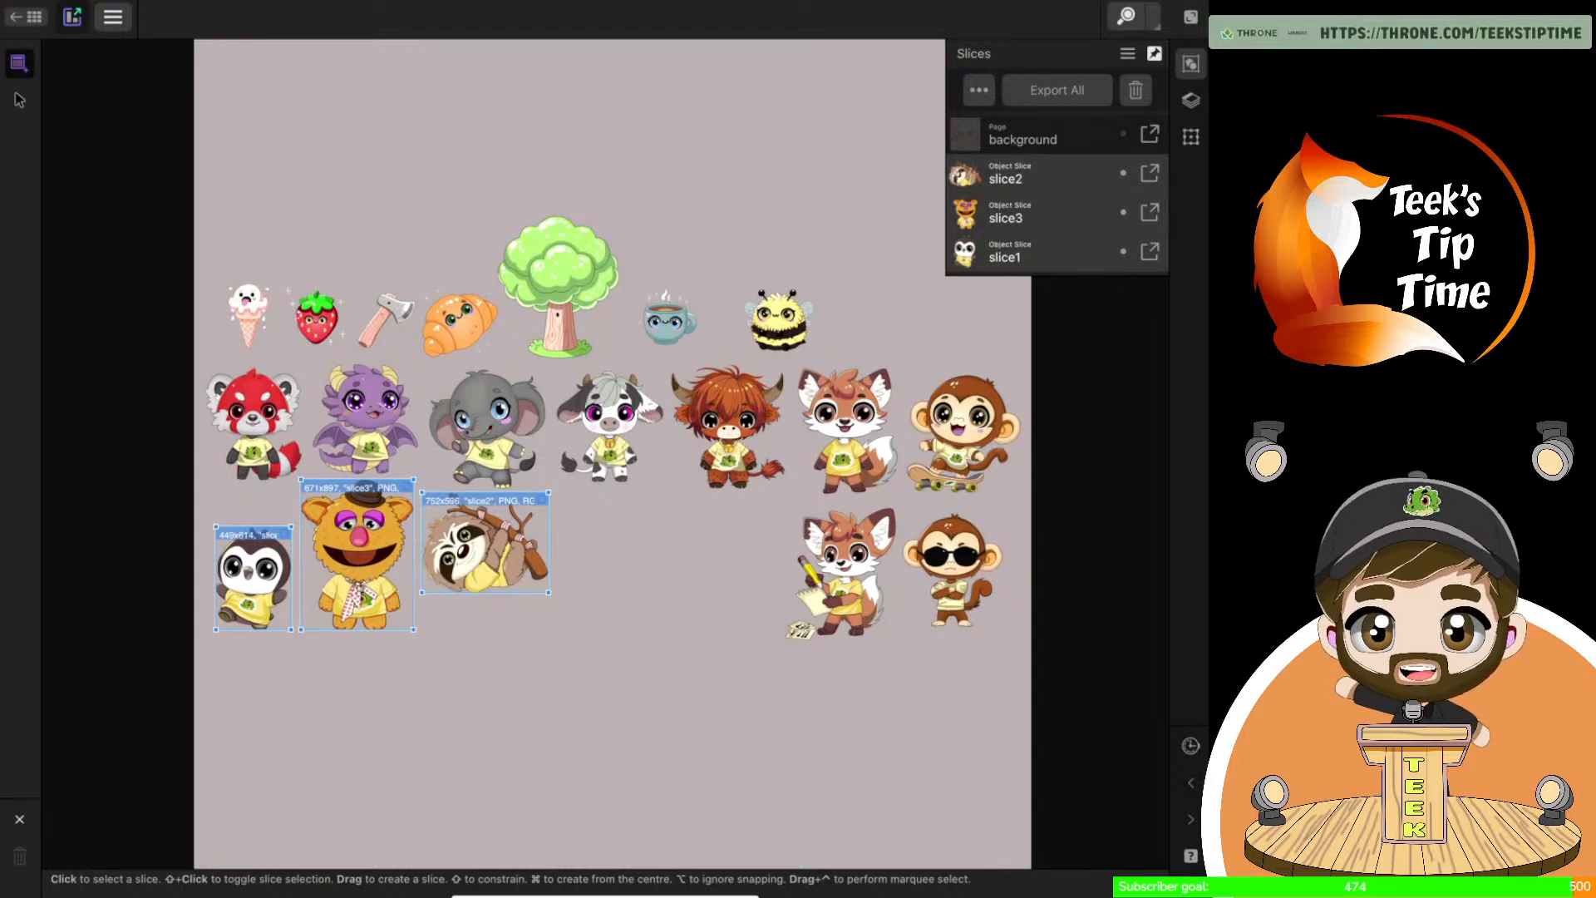
# Switch to Files and preview the exported slice1 penguin image in the STREAM TEST folder
pyautogui.moveTo(714, 886); pyautogui.dragTo(731, 623)
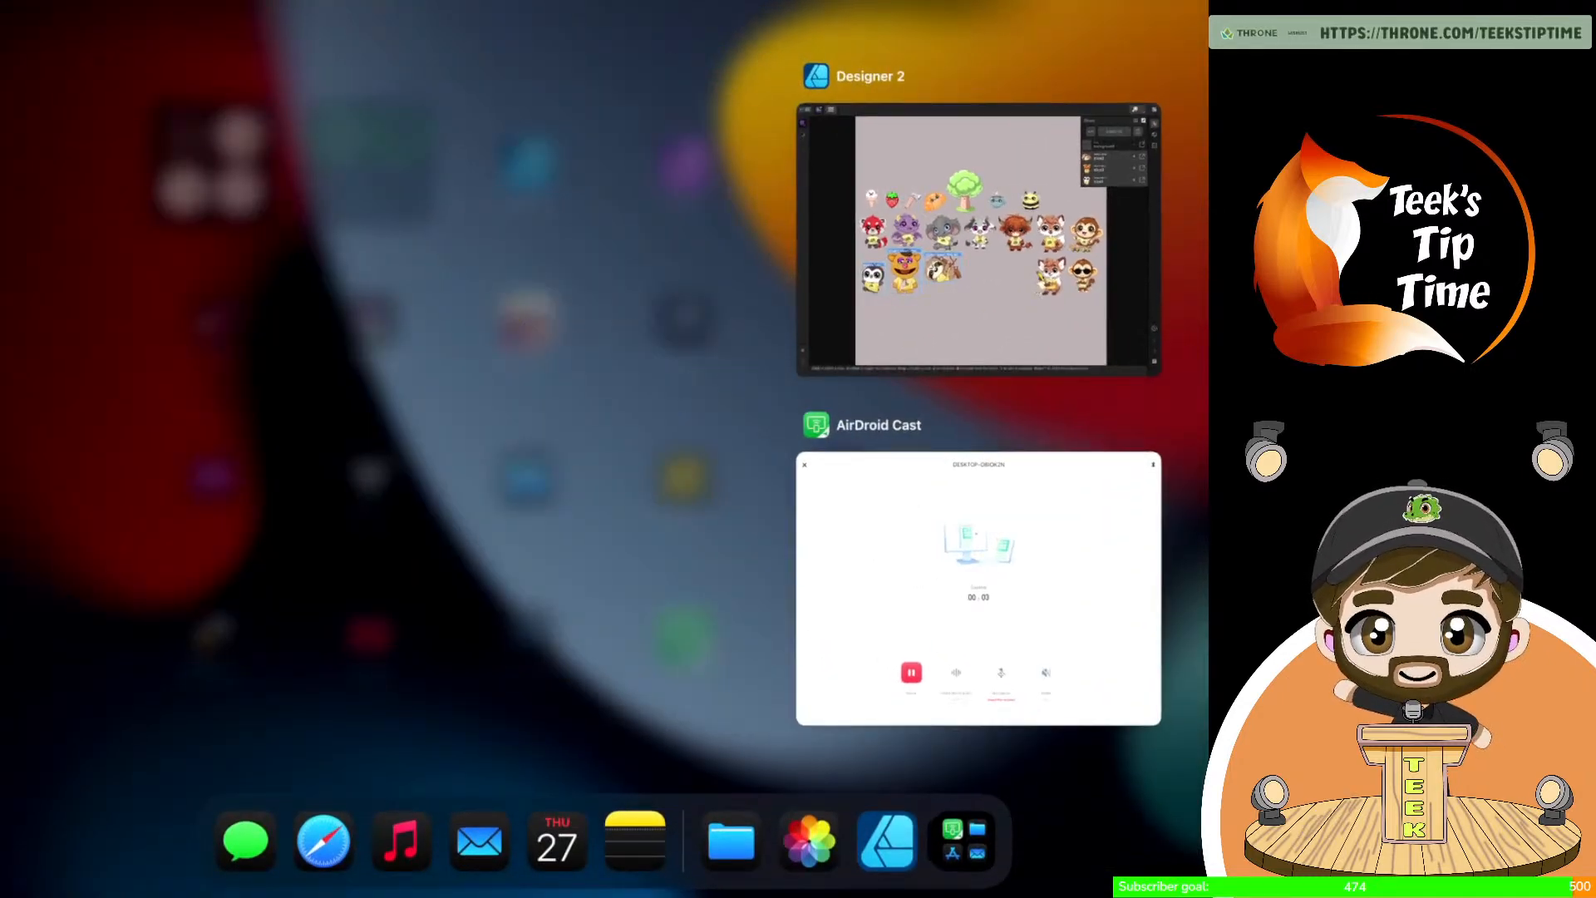
pyautogui.click(532, 399)
pyautogui.click(528, 477)
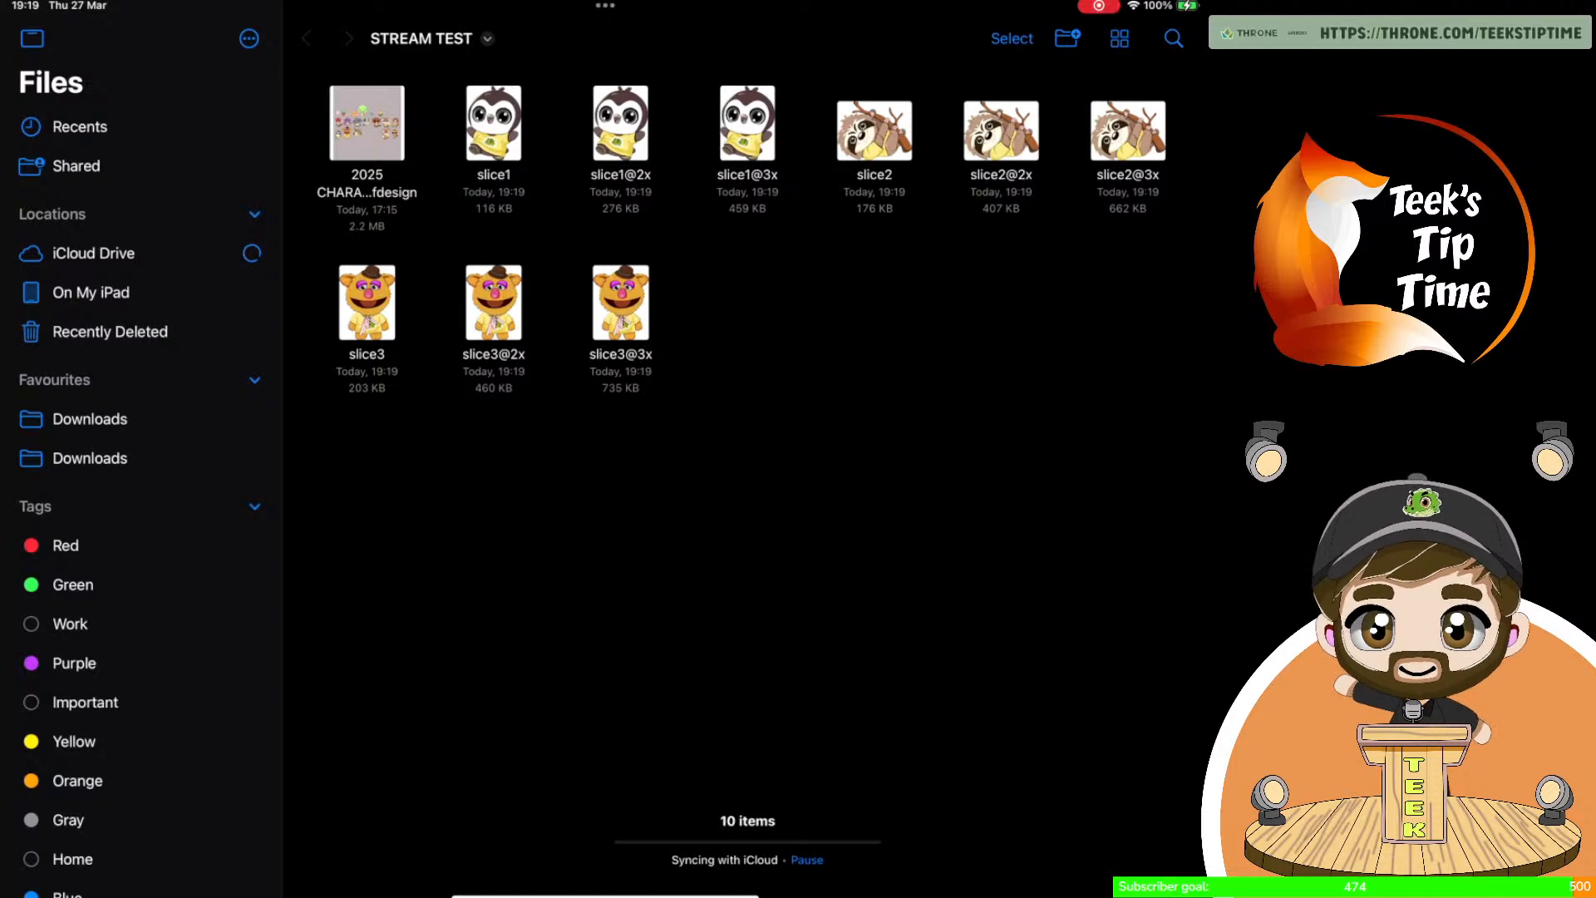
pyautogui.click(493, 123)
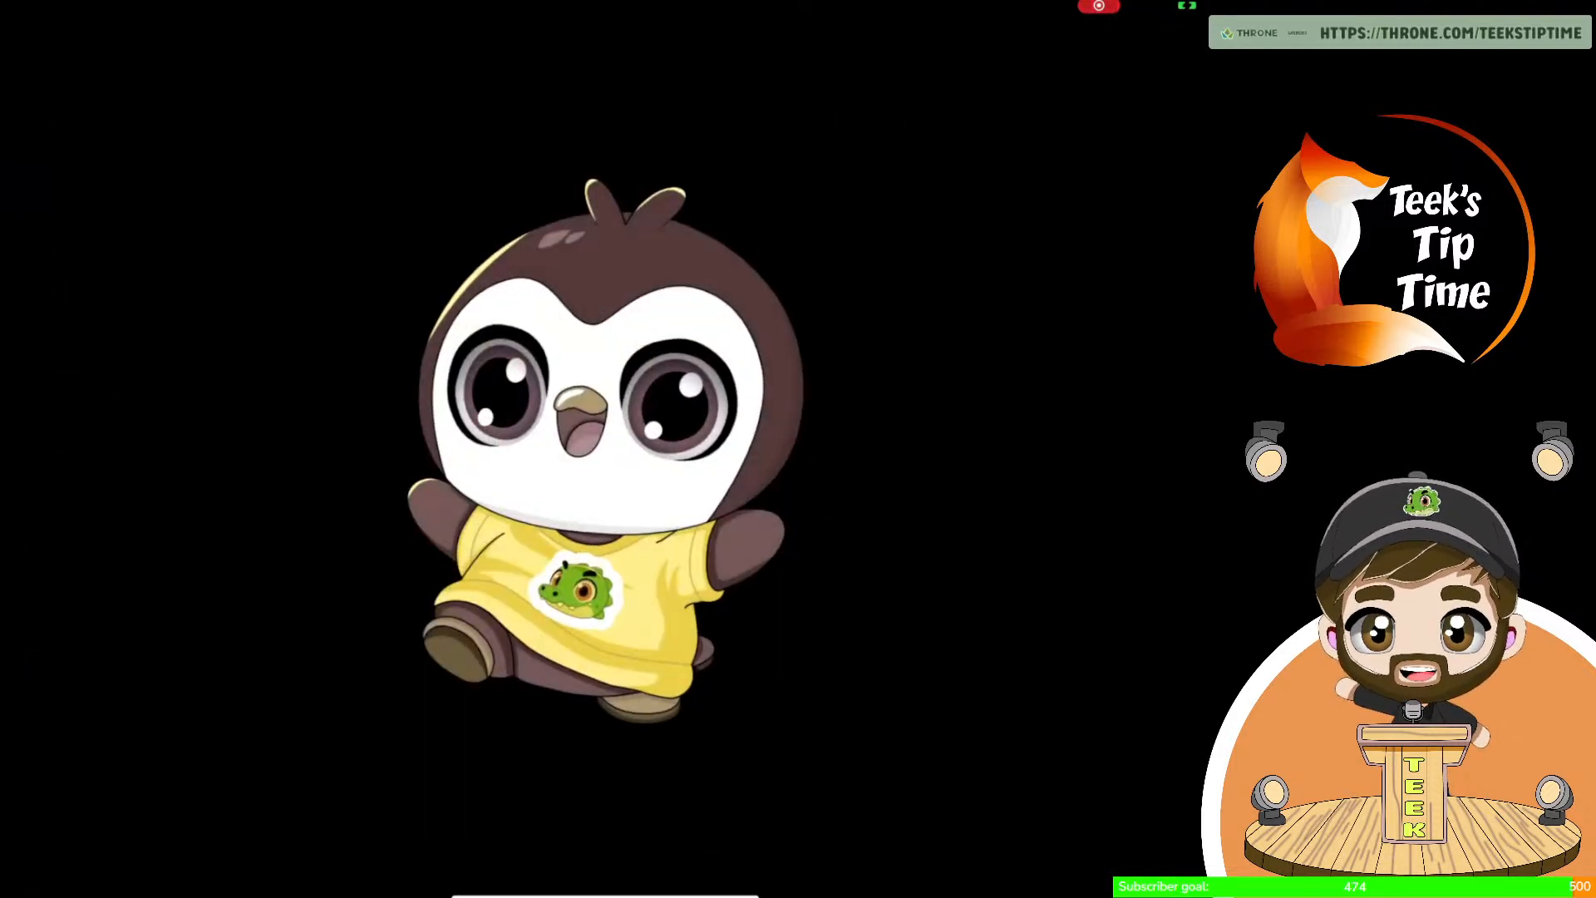
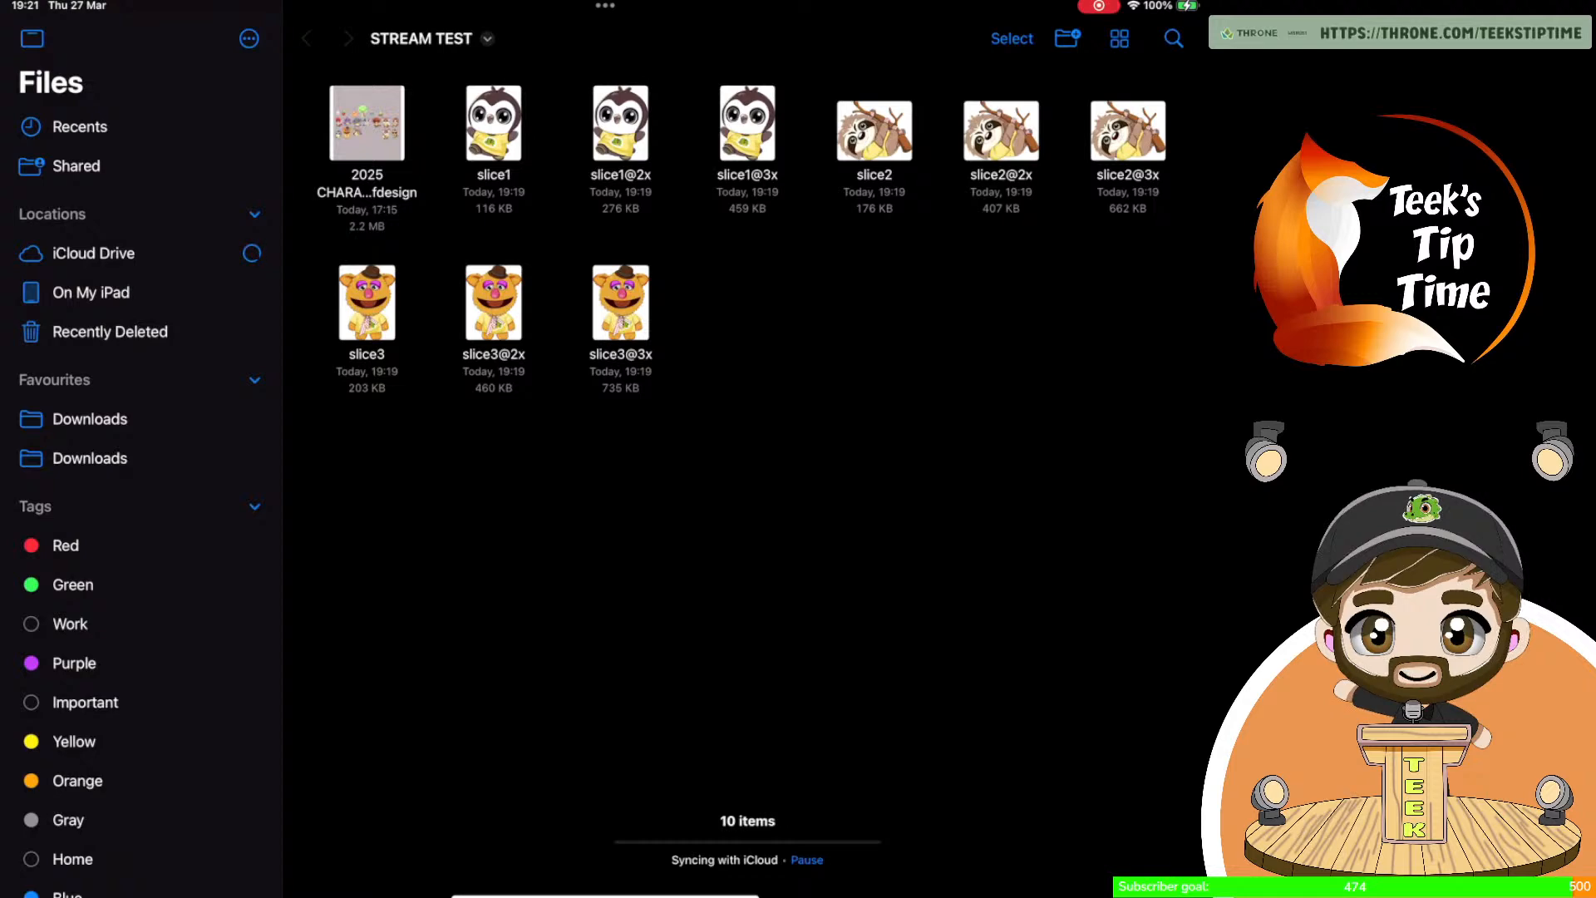
# Close the Files app and switch back to Designer 2
pyautogui.moveTo(605, 894); pyautogui.dragTo(733, 654)
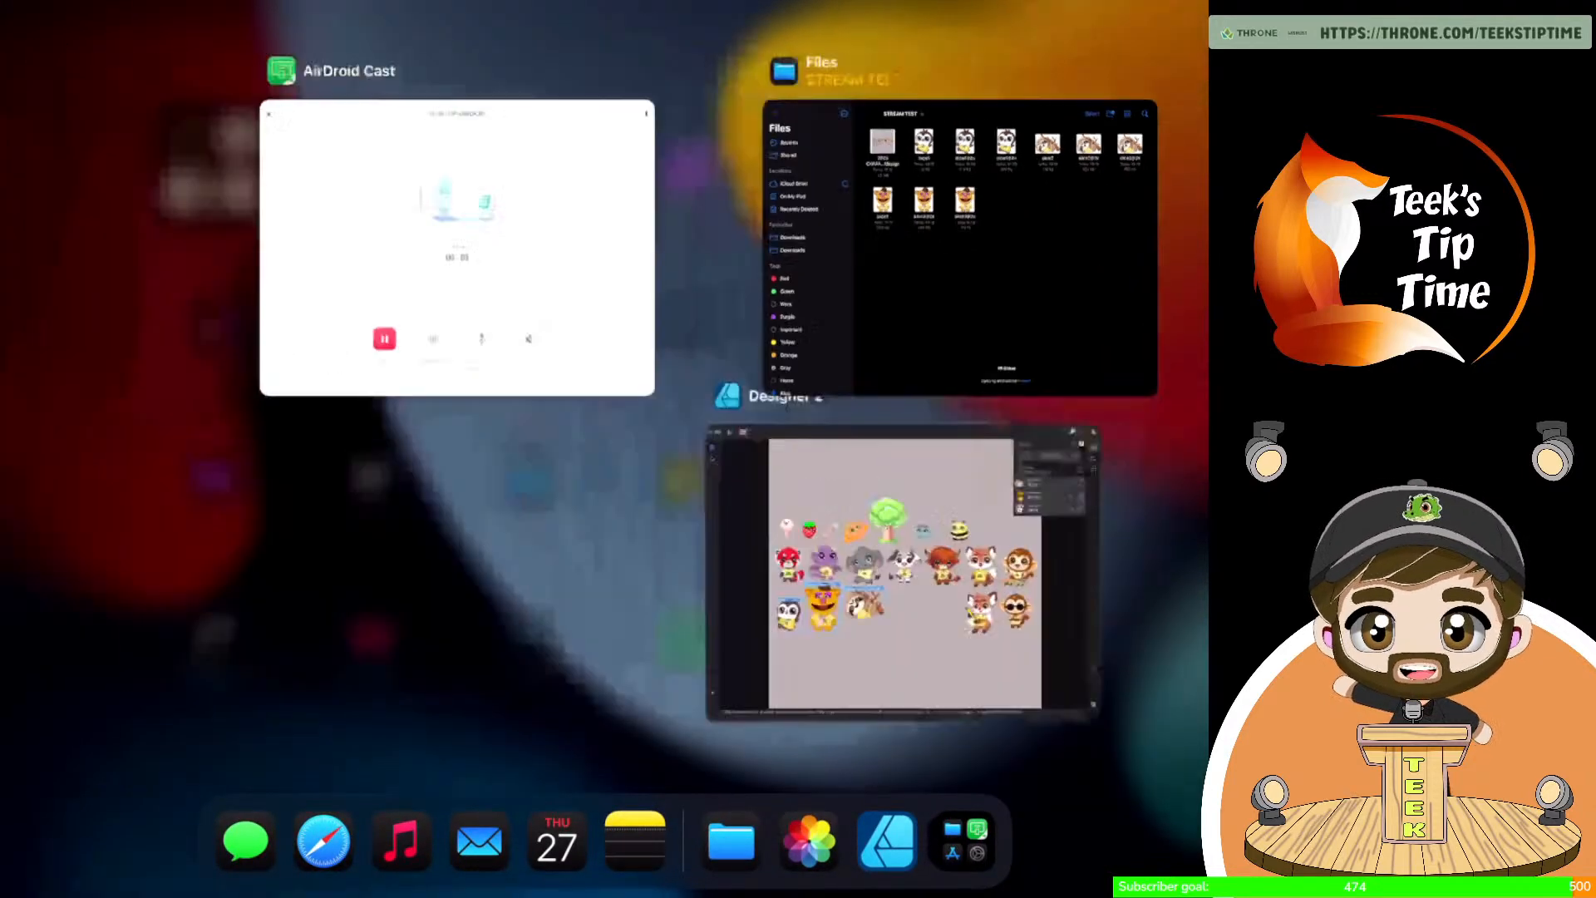
pyautogui.moveTo(960, 249); pyautogui.dragTo(960, 50)
pyautogui.click(972, 237)
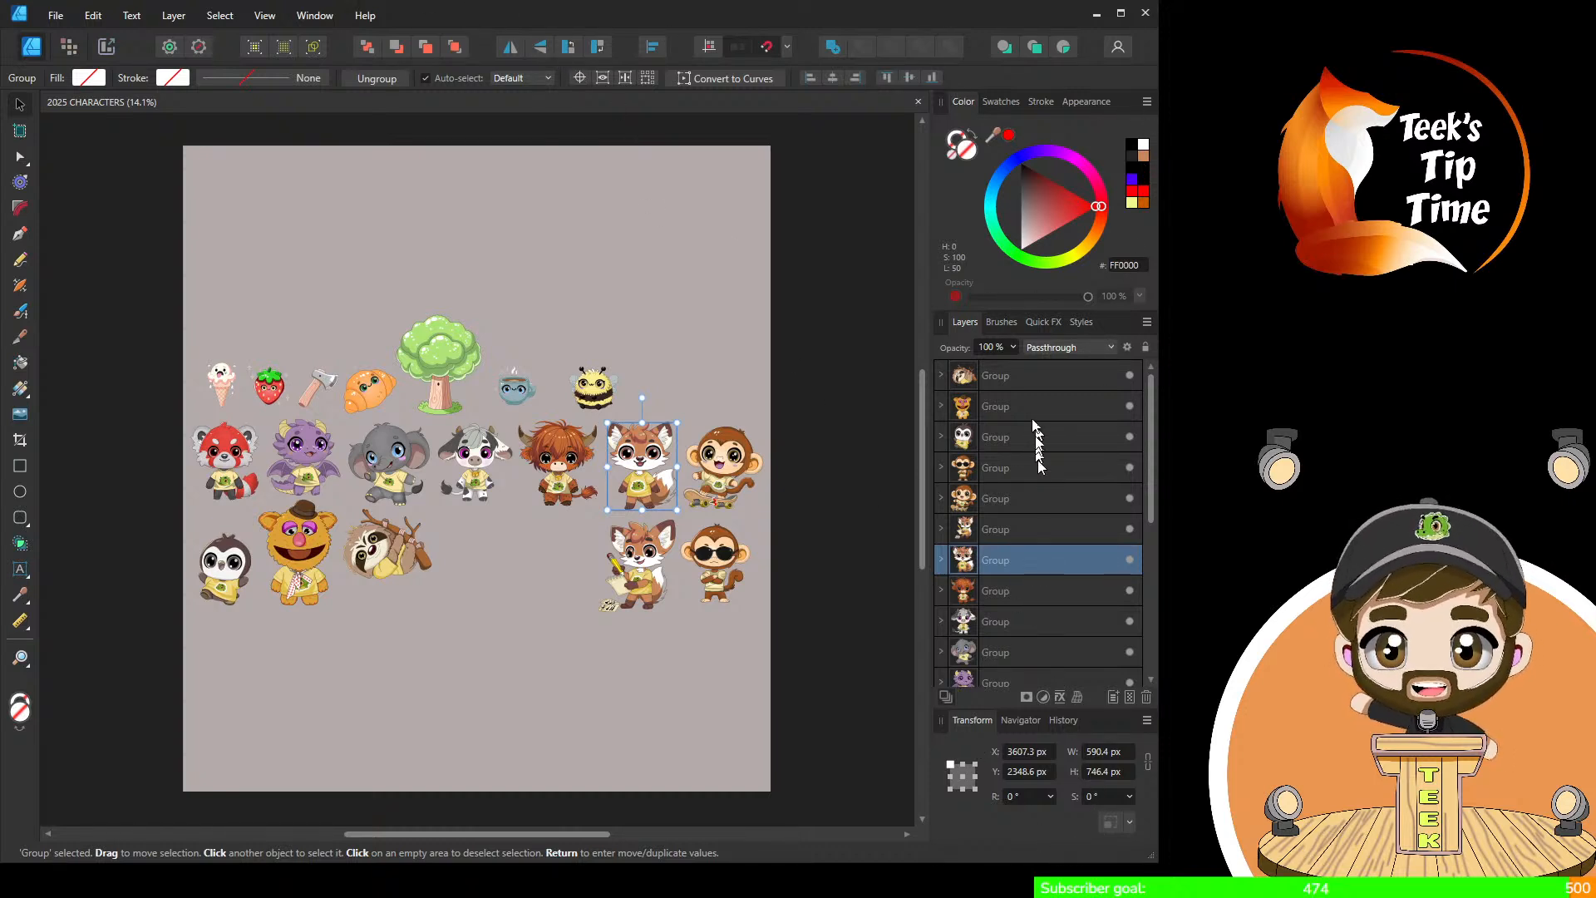
# Switch to the Export persona in the desktop document and exclude the 2025 CHARACTERS page slice from the export
pyautogui.click(1029, 387)
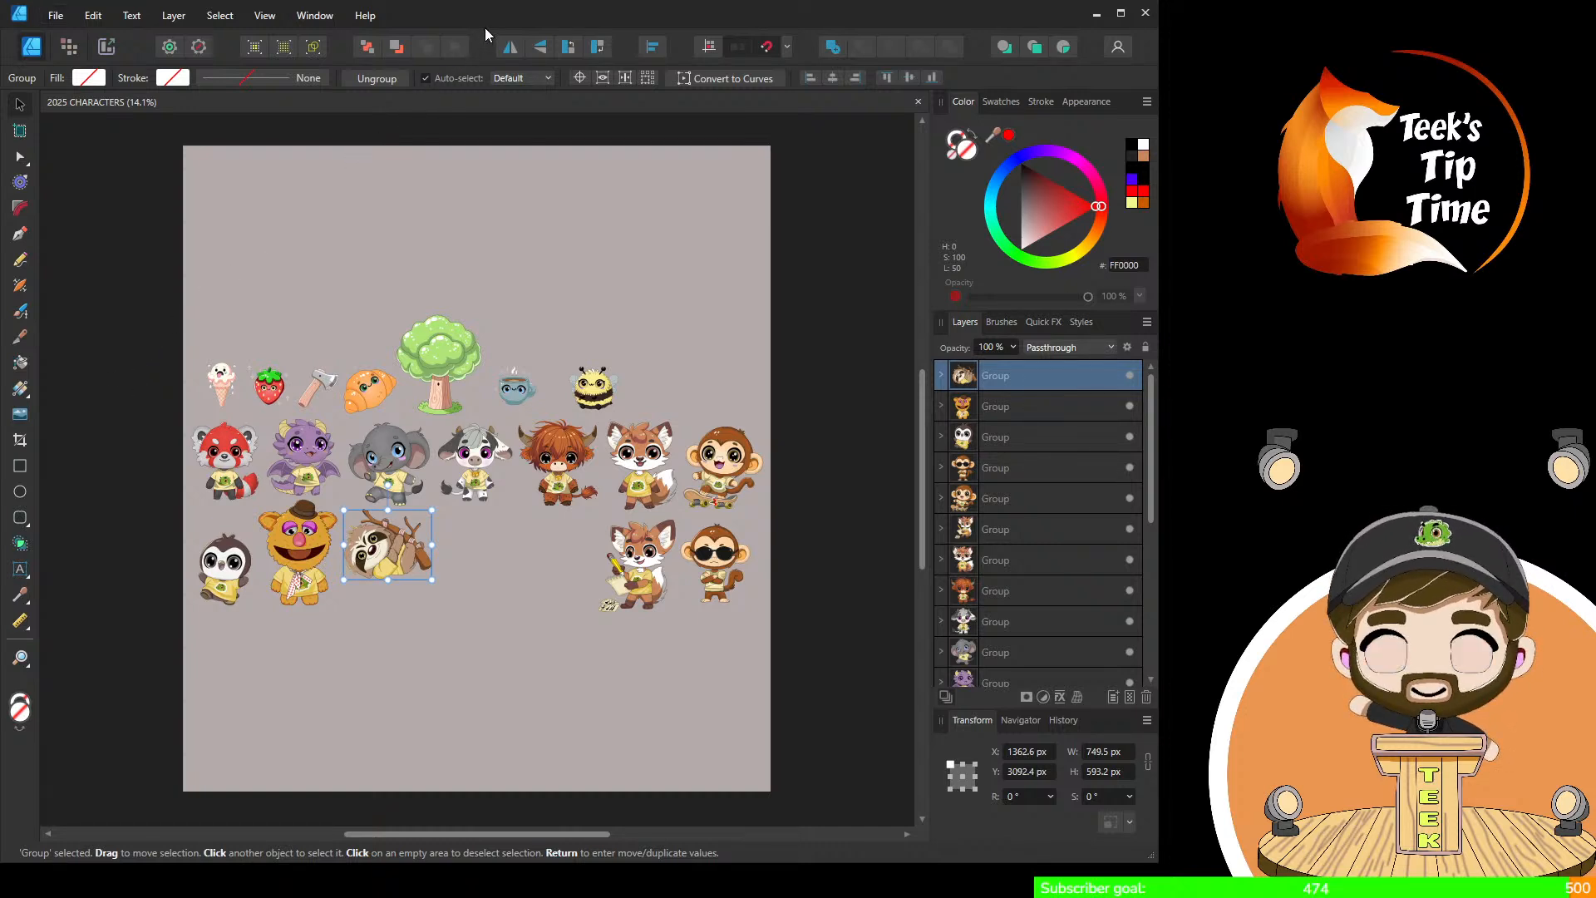
pyautogui.click(106, 47)
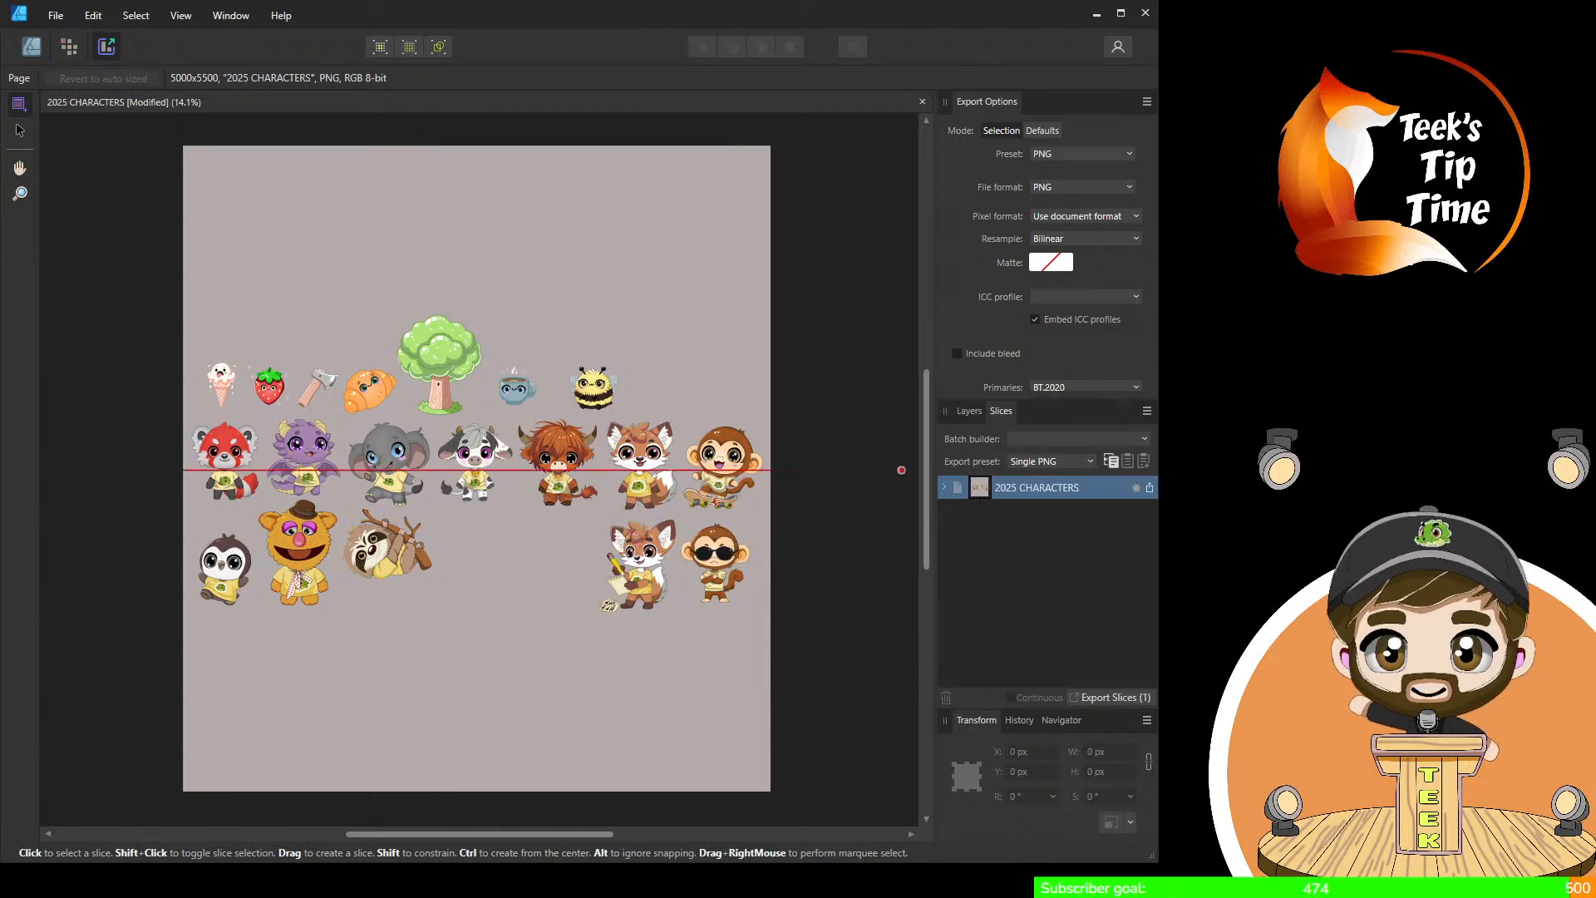
pyautogui.click(1136, 489)
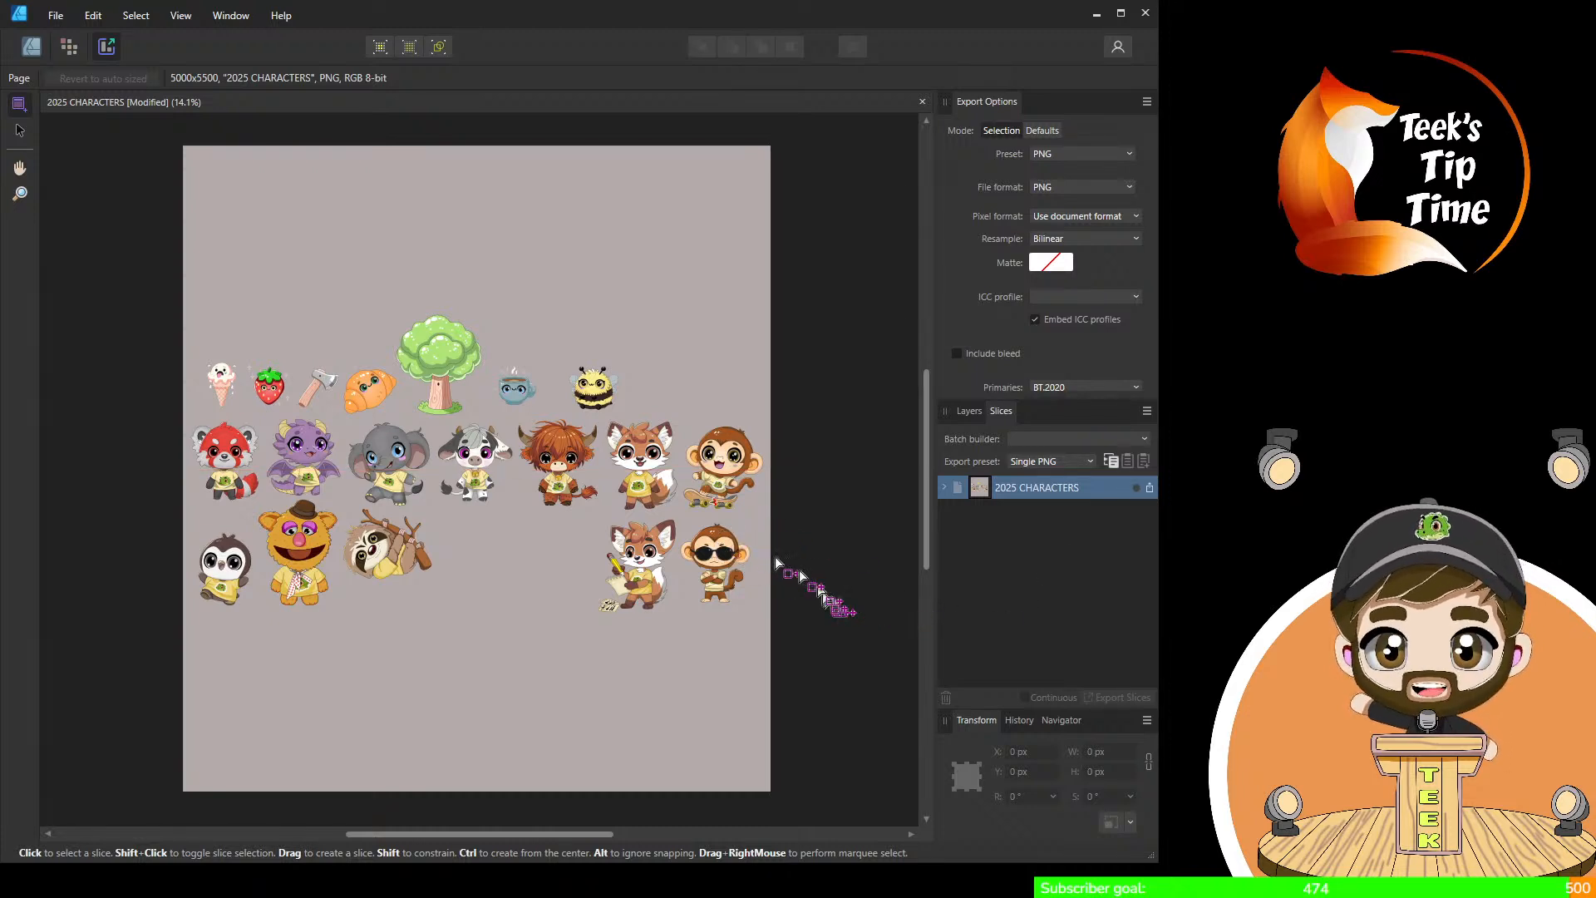
pyautogui.click(652, 574)
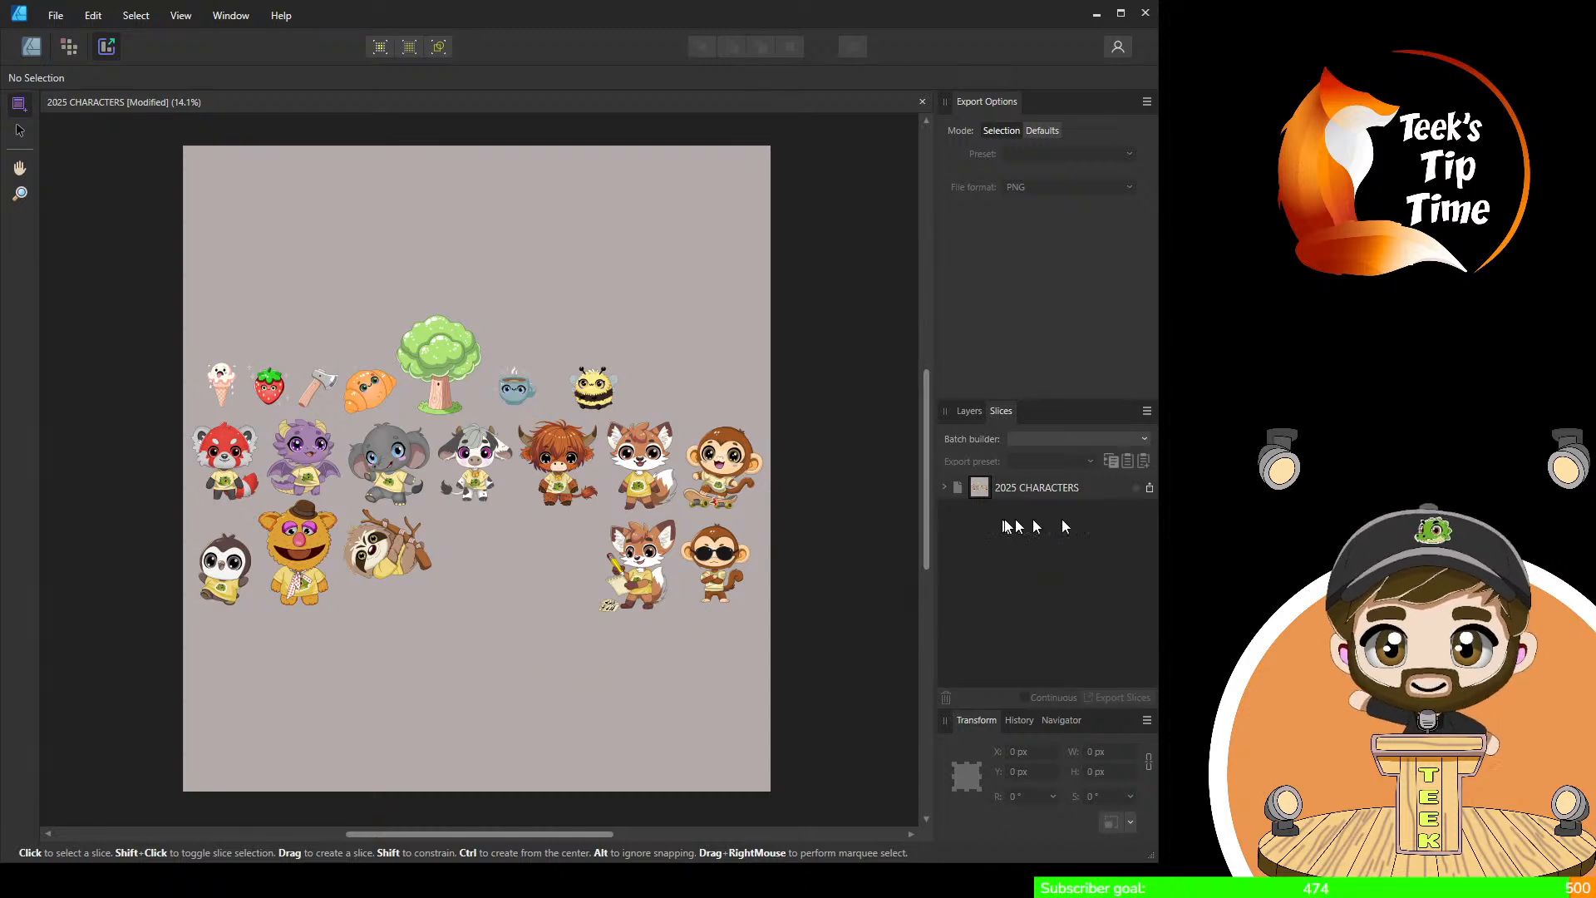
pyautogui.click(946, 489)
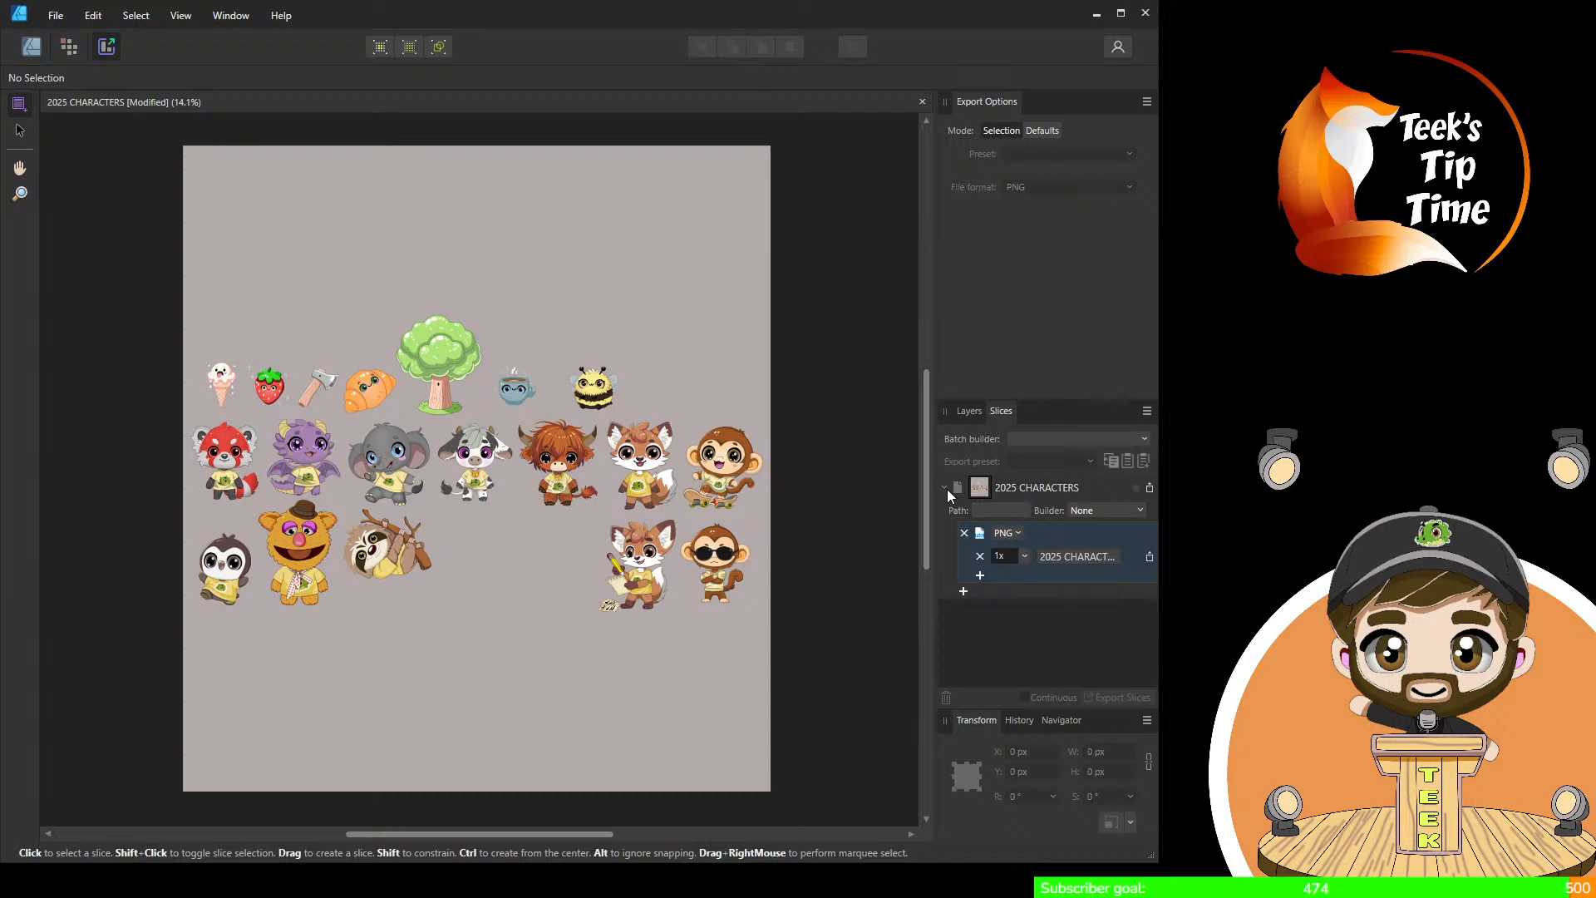
pyautogui.click(947, 489)
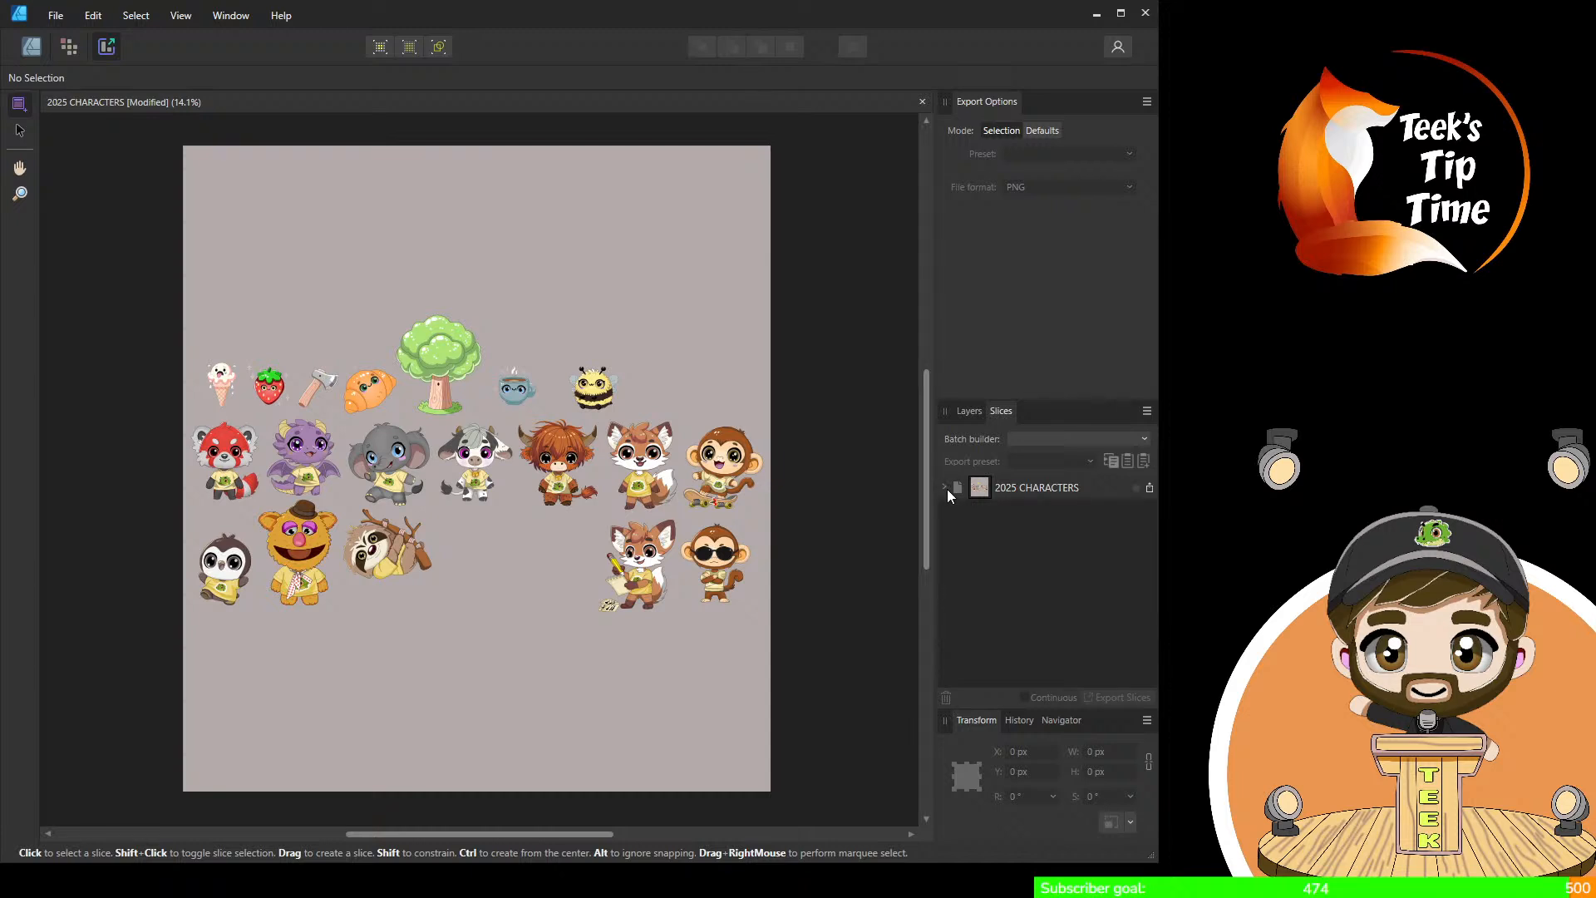
# Create object slices from the fox with the pencil, the highland cow and the skateboarding monkey
pyautogui.click(23, 133)
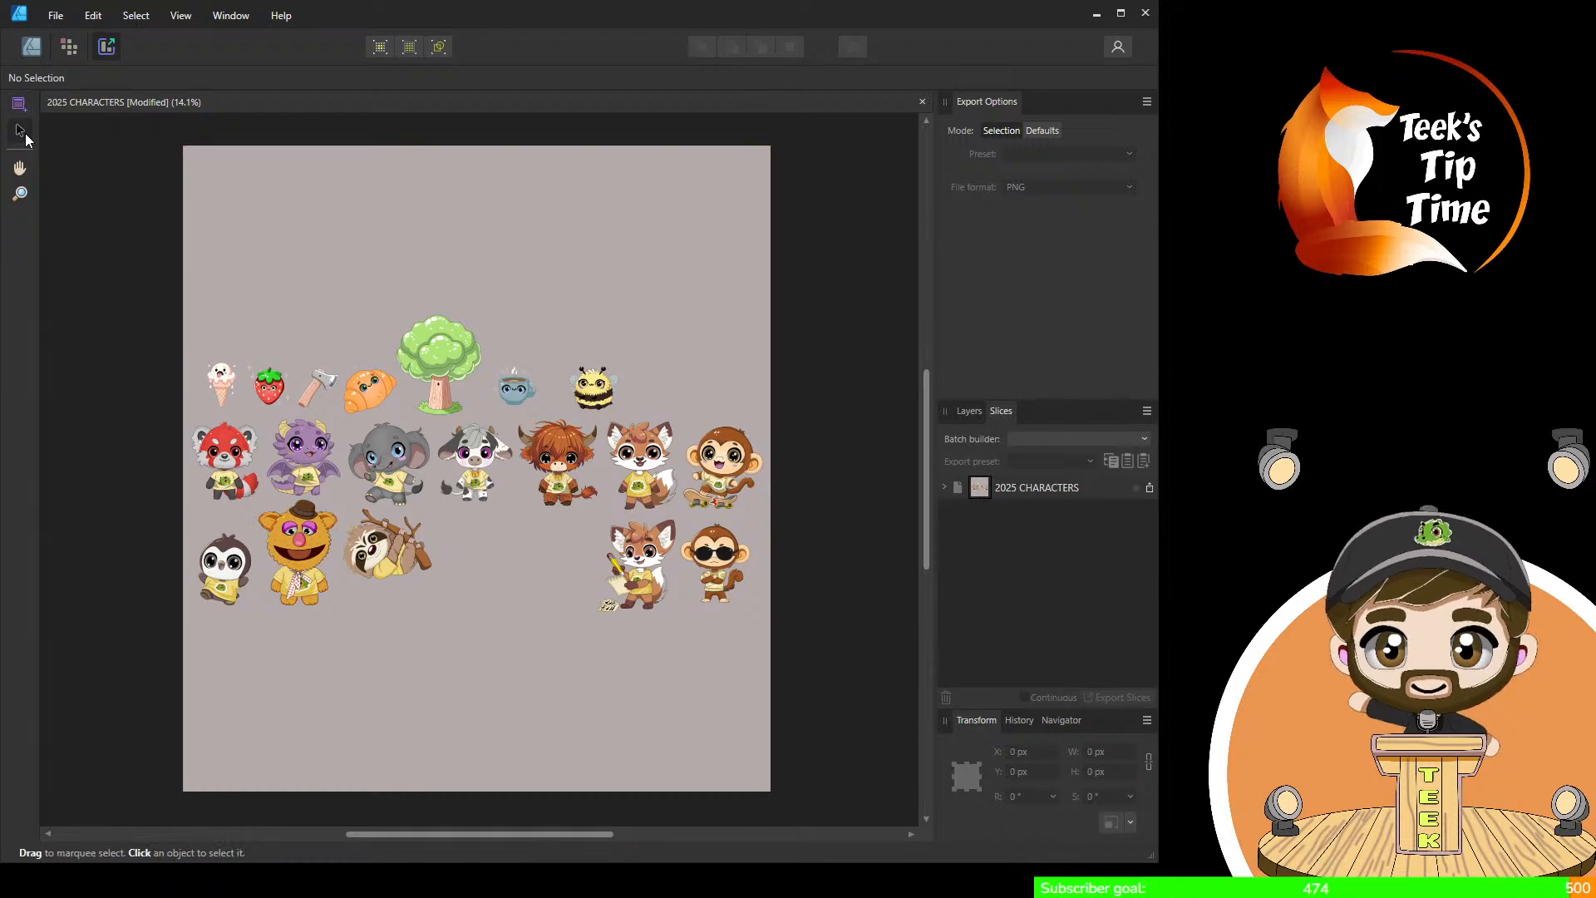
pyautogui.click(625, 582)
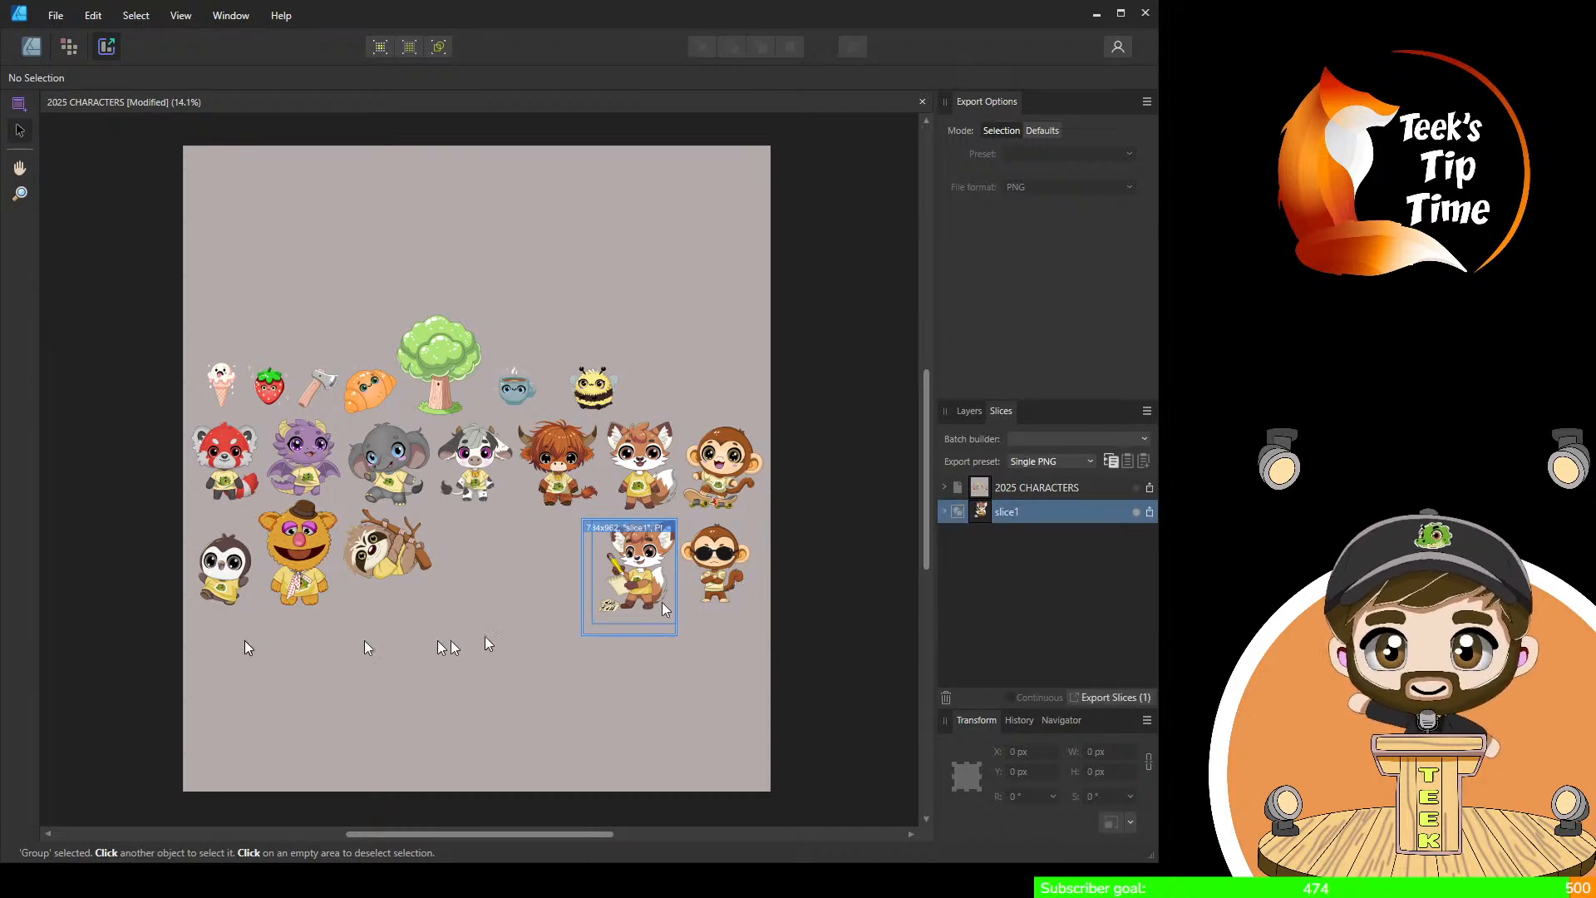
pyautogui.click(558, 473)
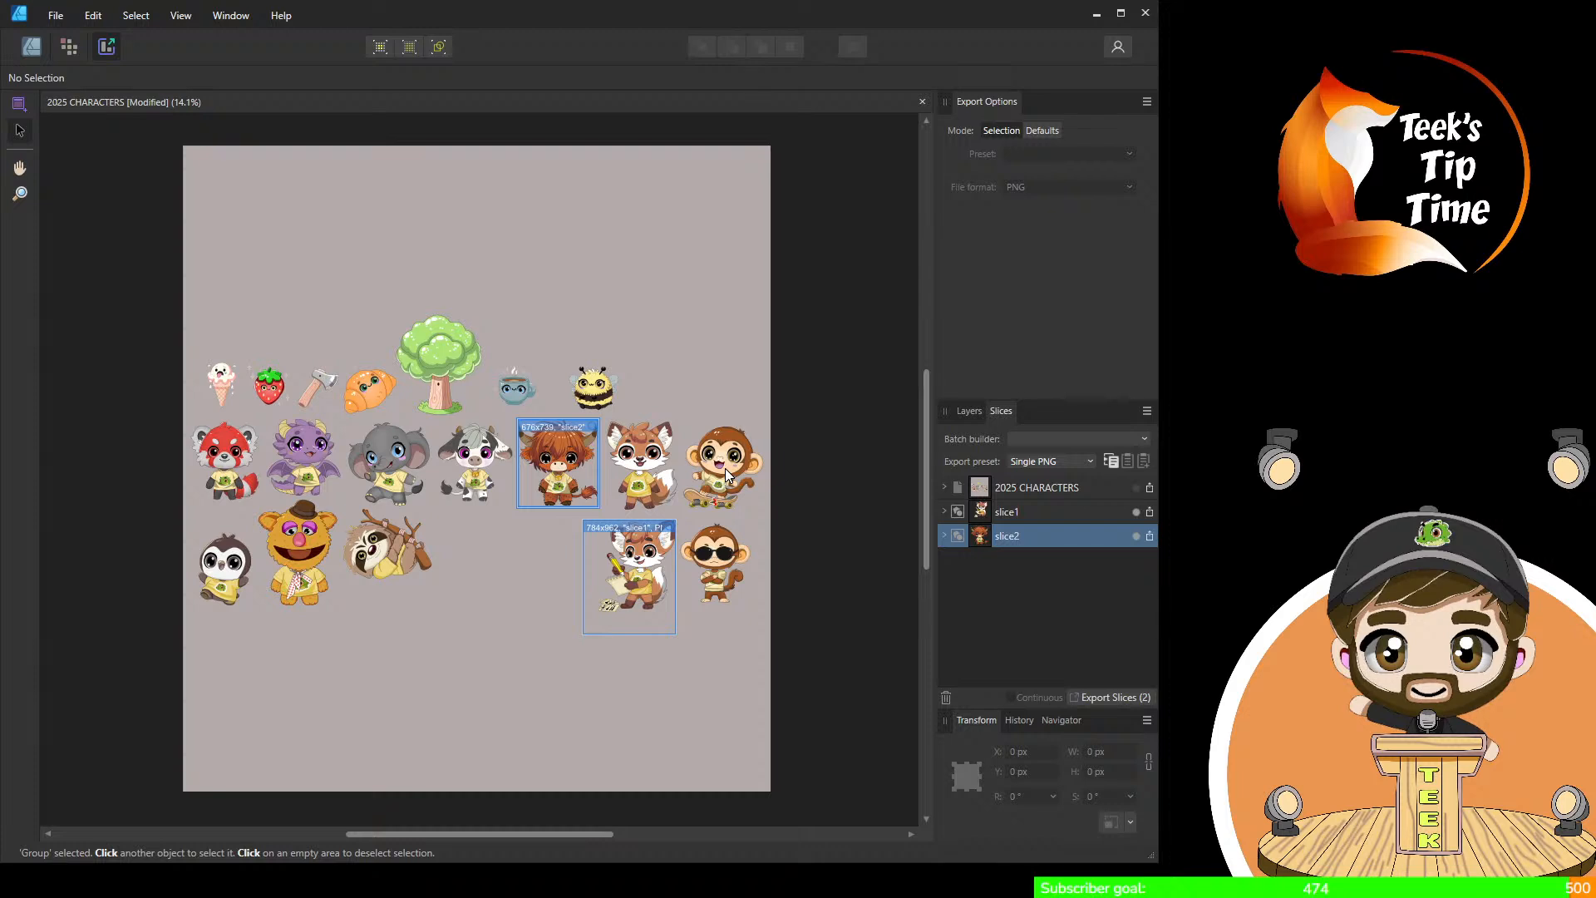
pyautogui.click(726, 466)
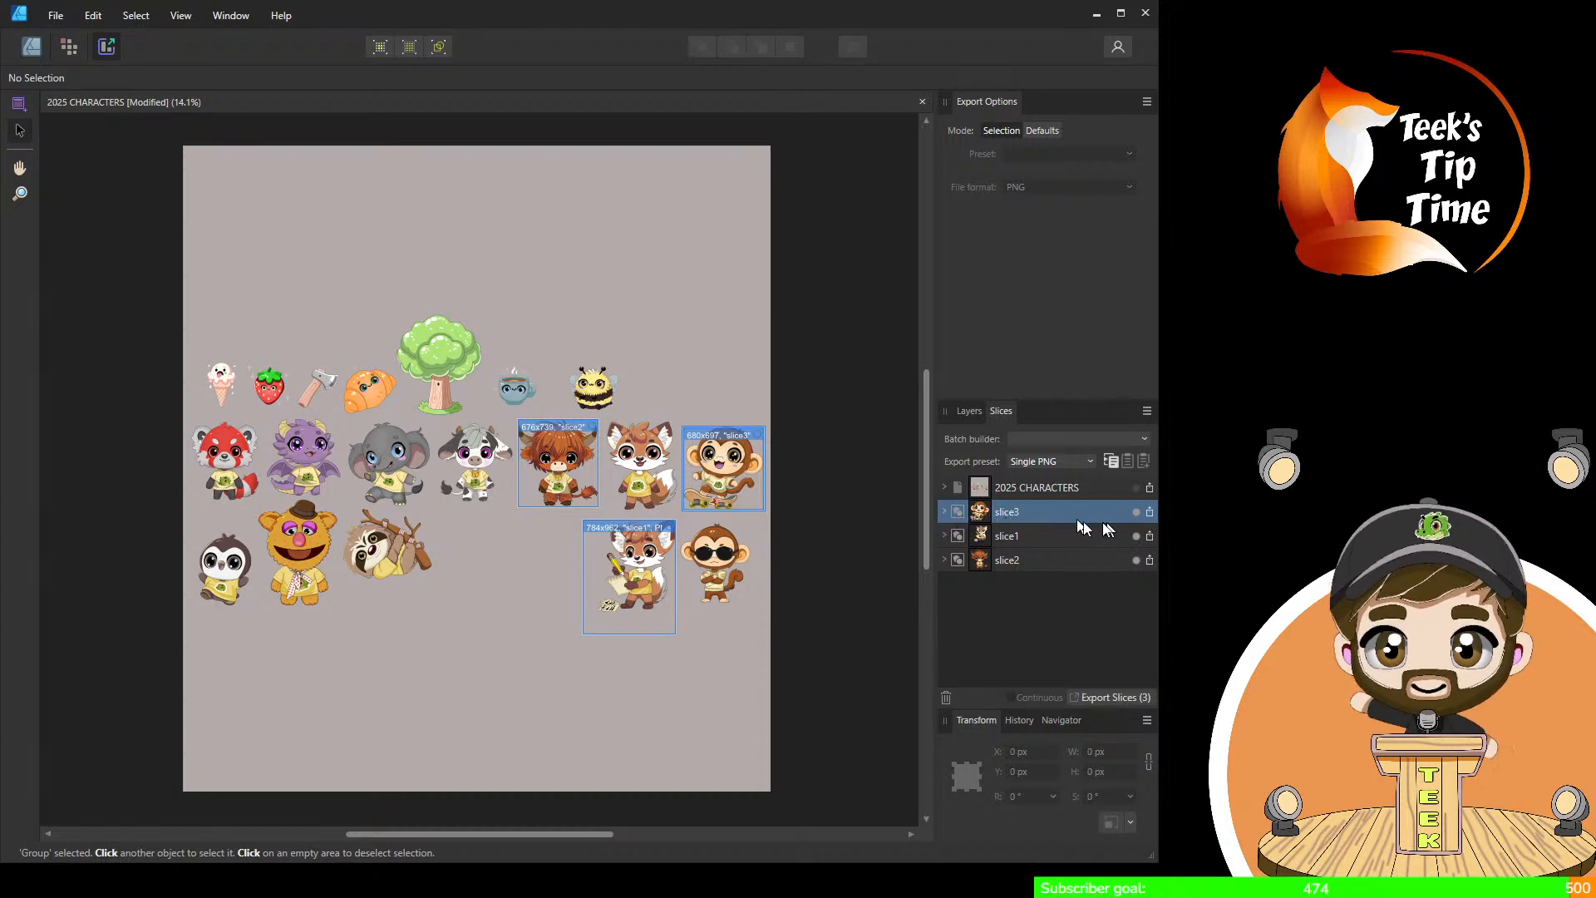
# Add a JPEG (High quality) format and an extra 3x PNG size to the skateboarding monkey's slice
pyautogui.click(944, 511)
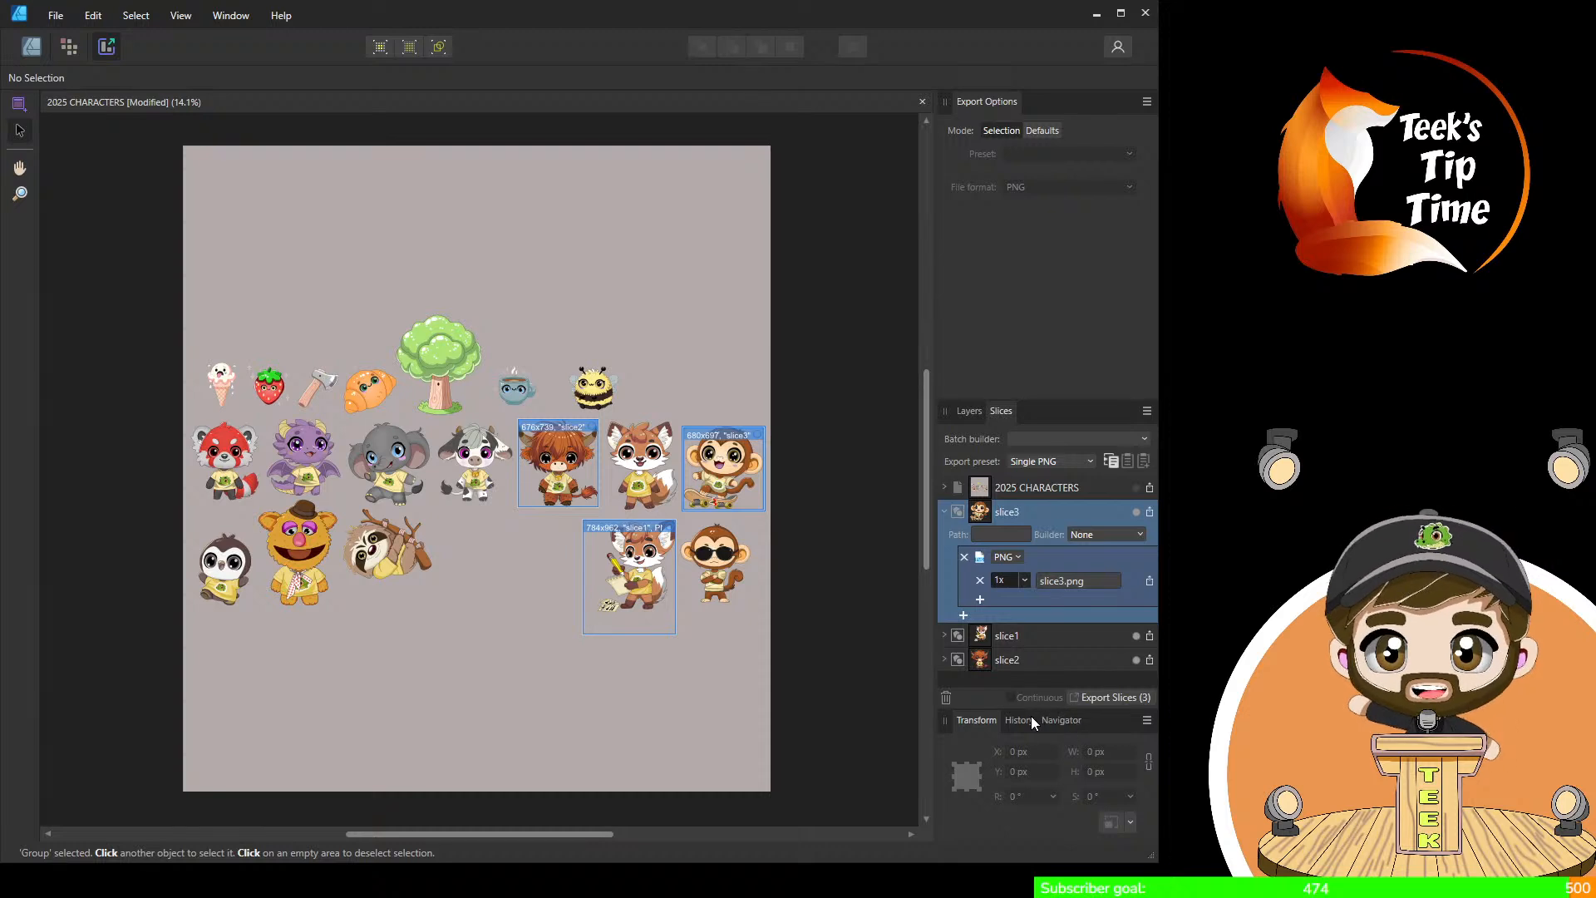
pyautogui.click(964, 616)
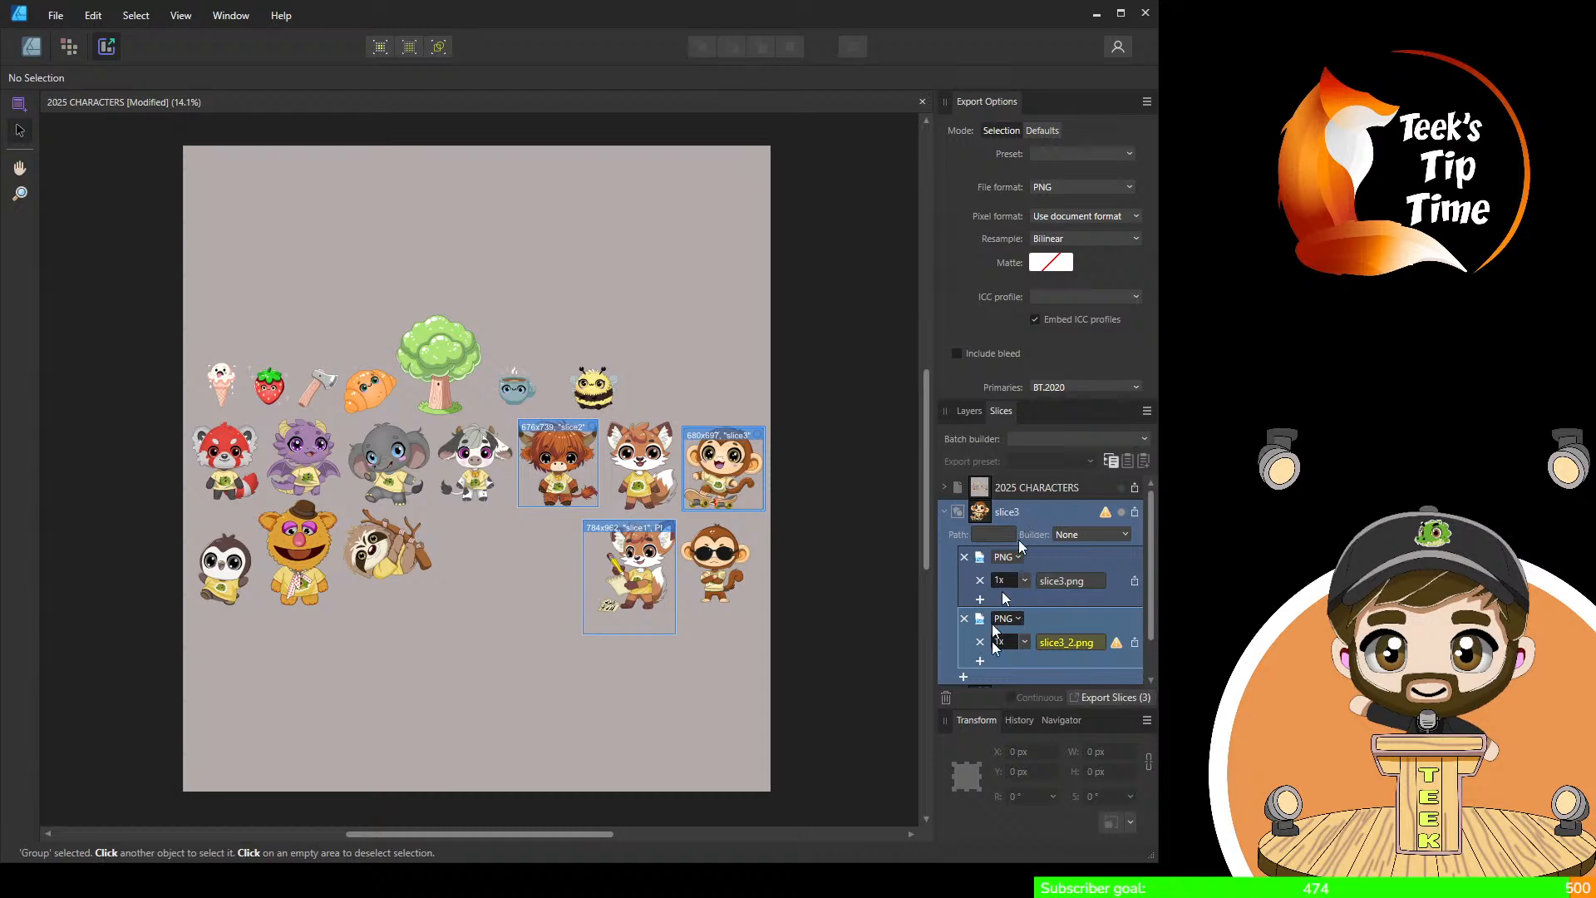
pyautogui.click(1062, 373)
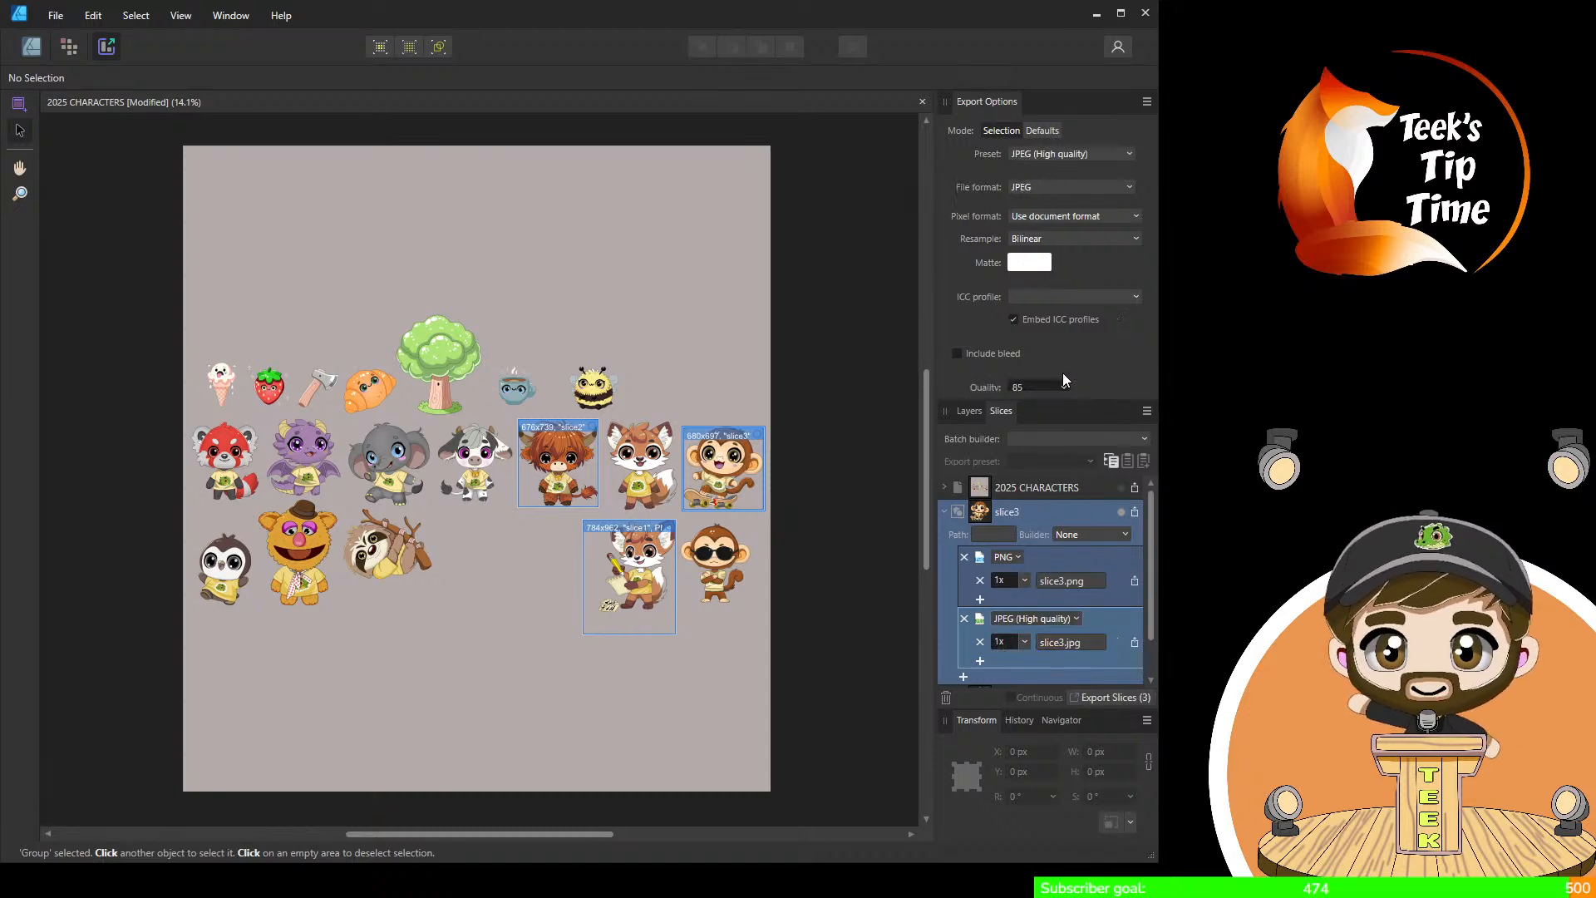
pyautogui.click(980, 599)
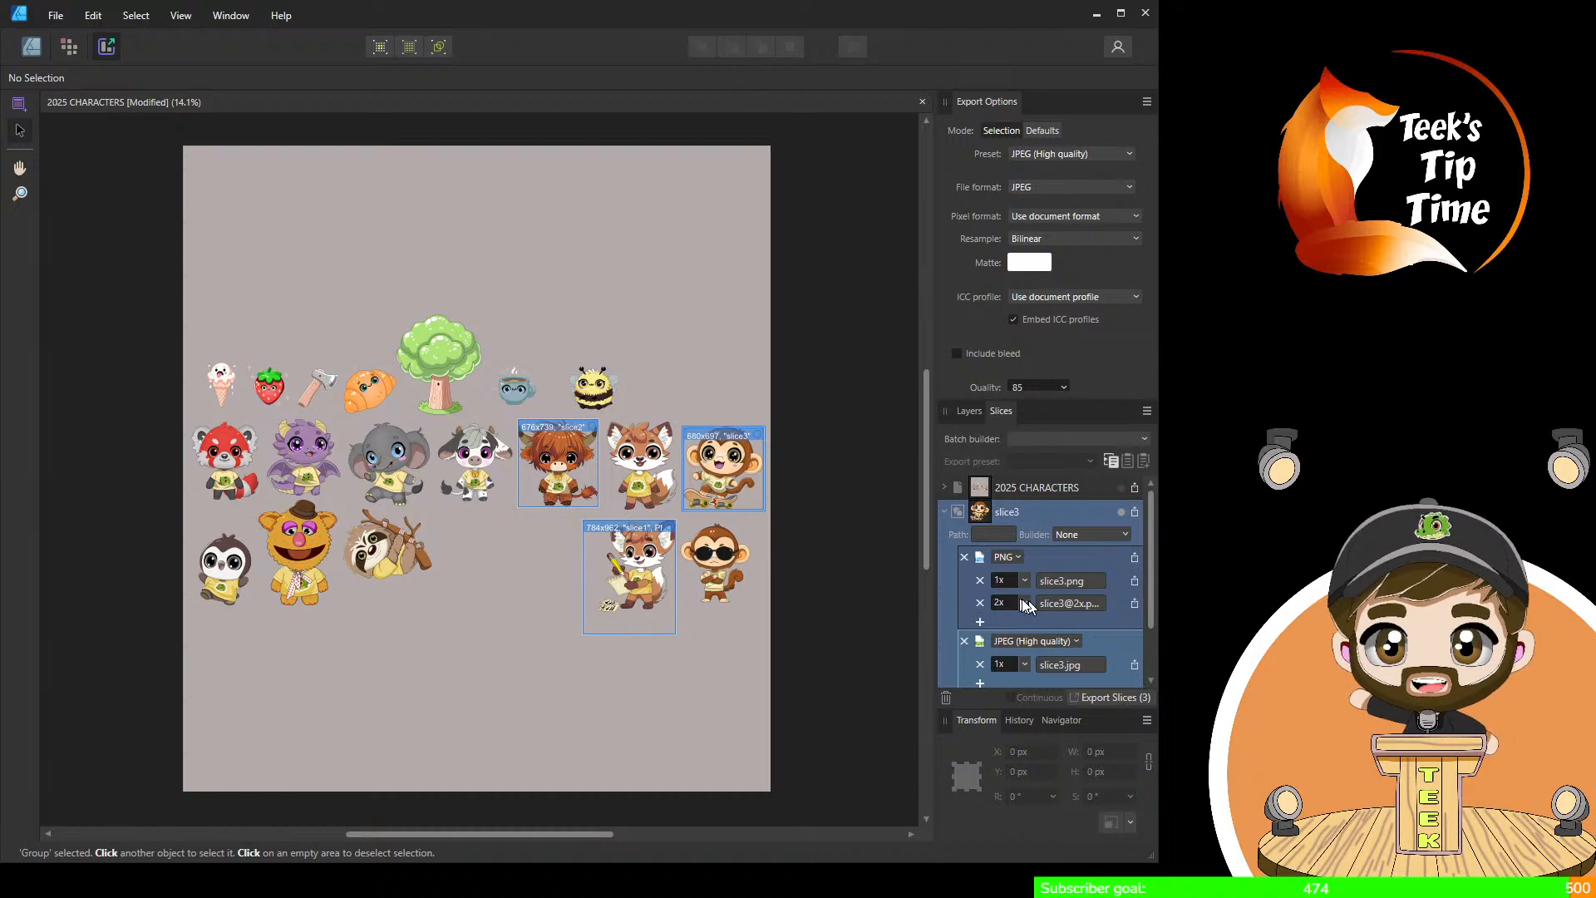
pyautogui.click(1011, 655)
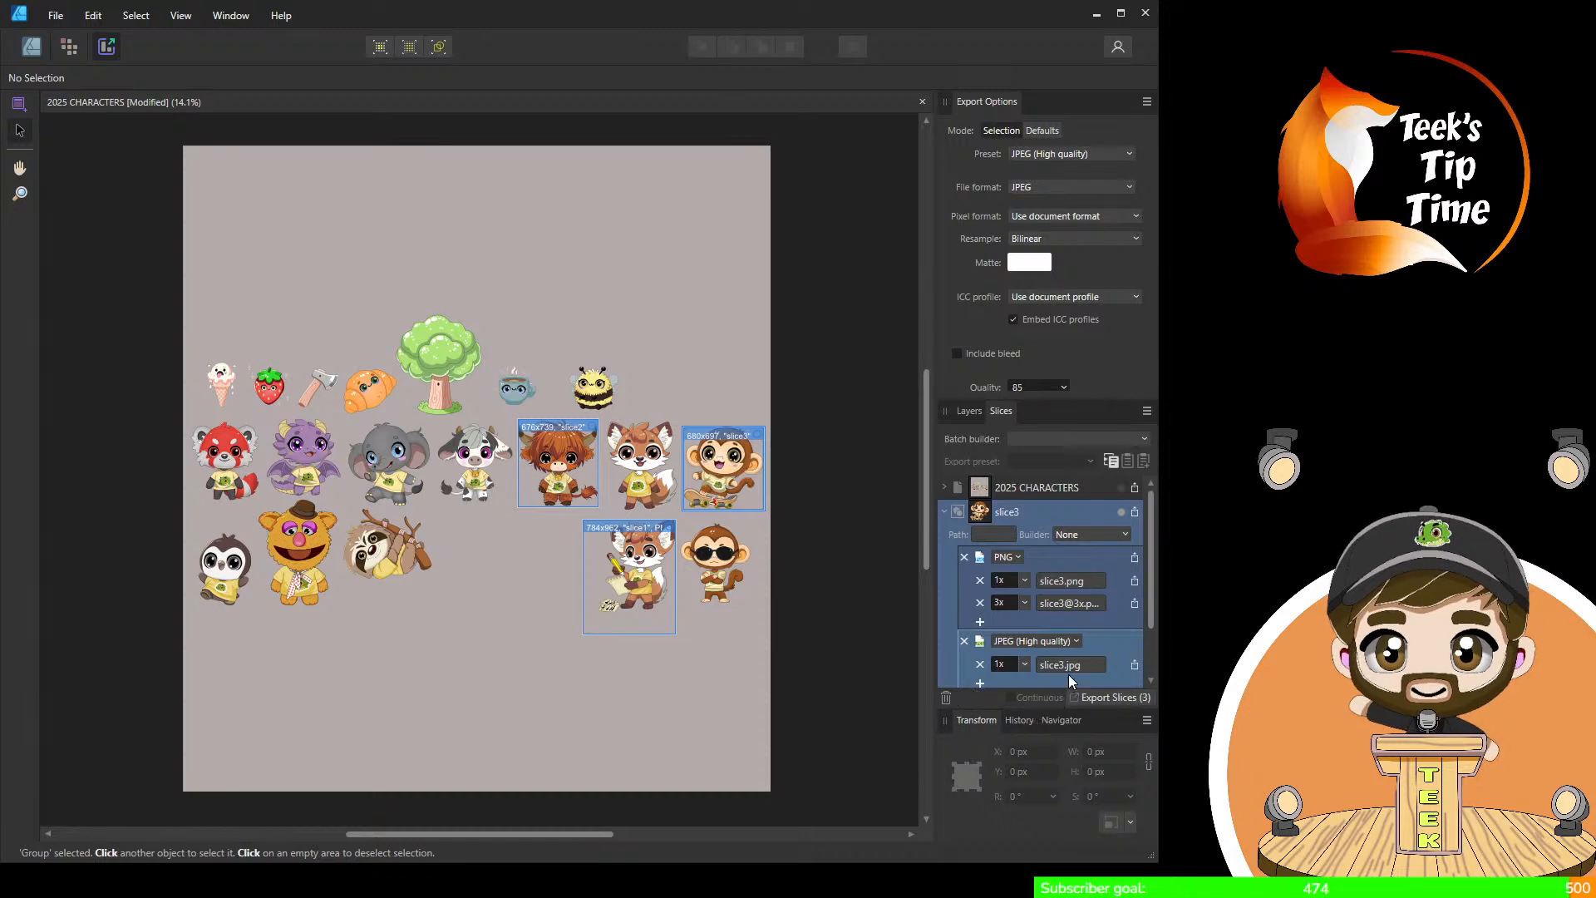
# Add a TIFF RGB 16-bit format at 2x scale to the skateboarding monkey's slice and collapse its settings
pyautogui.scroll(-2, 1069, 675)
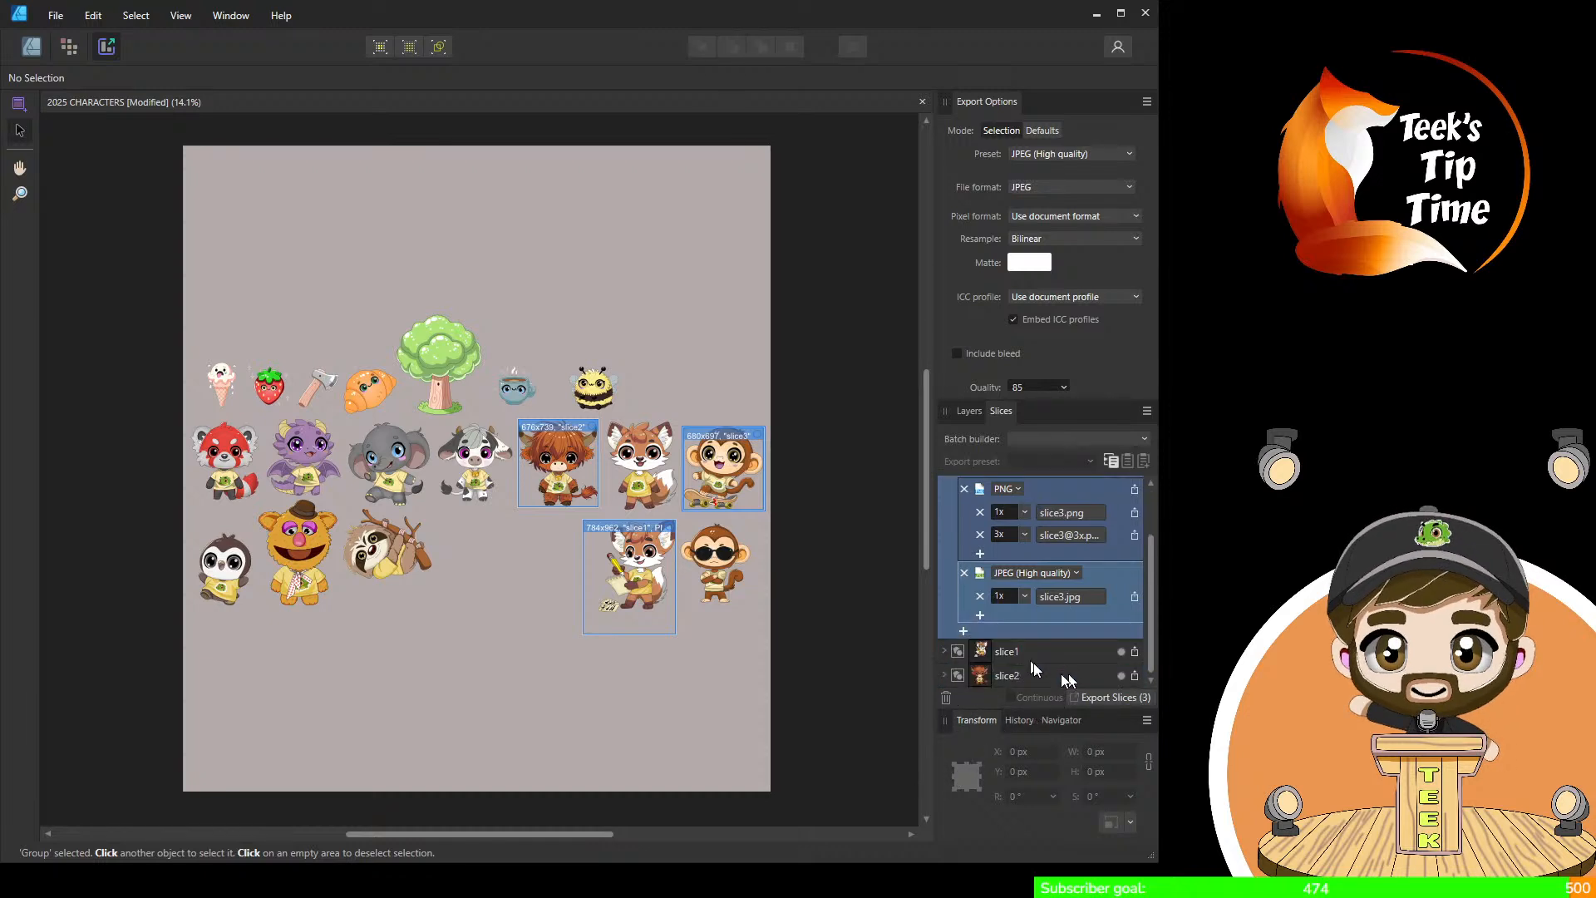
pyautogui.click(964, 634)
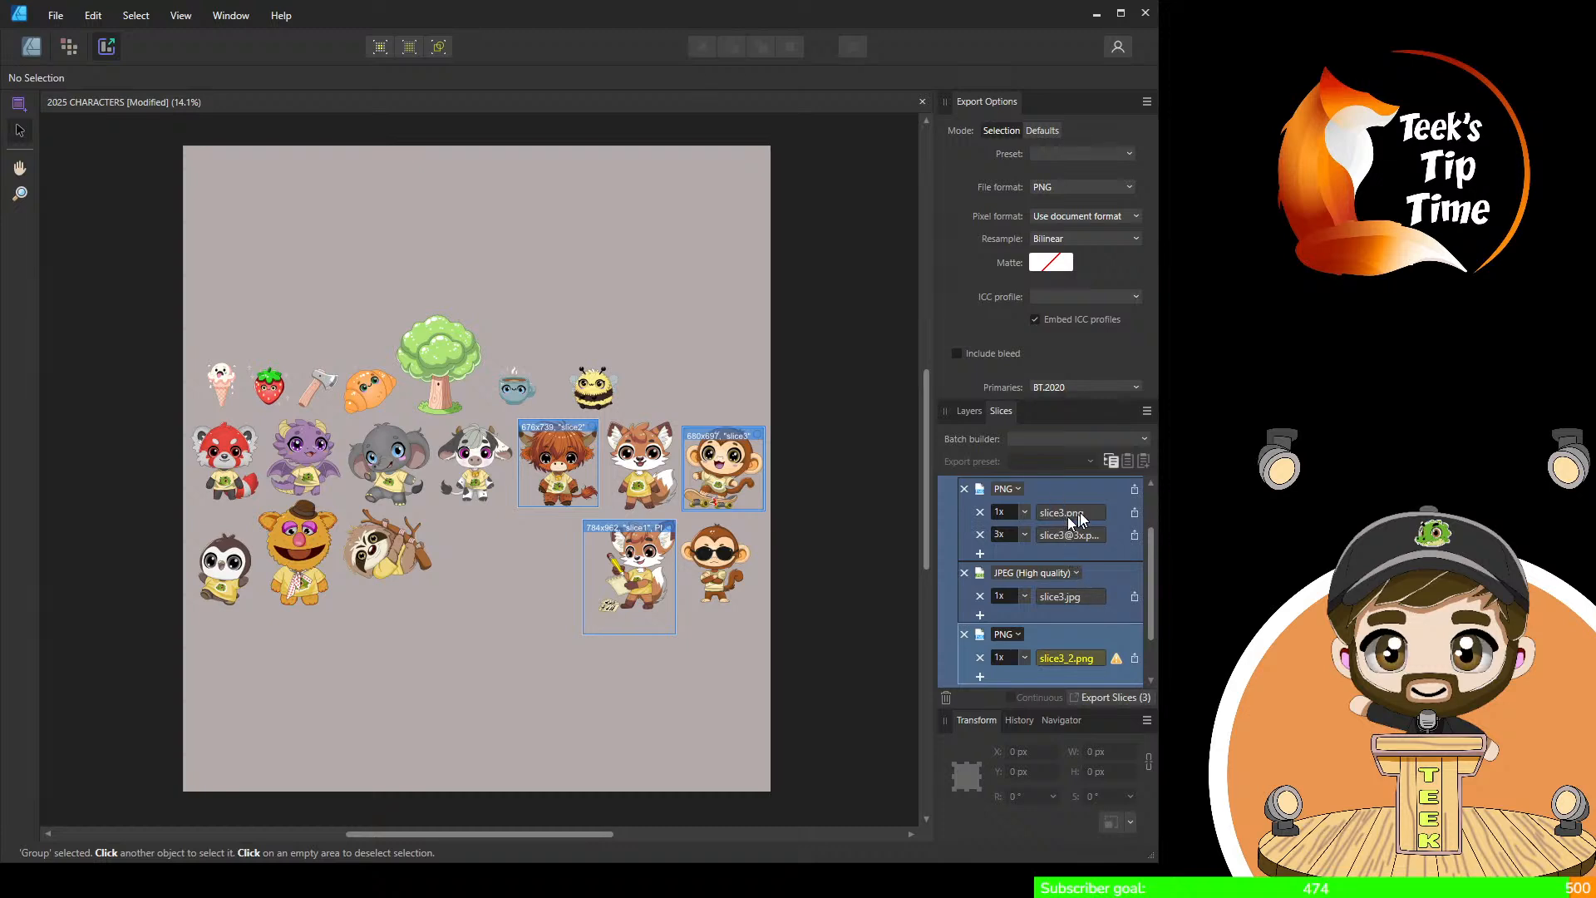
pyautogui.click(1089, 533)
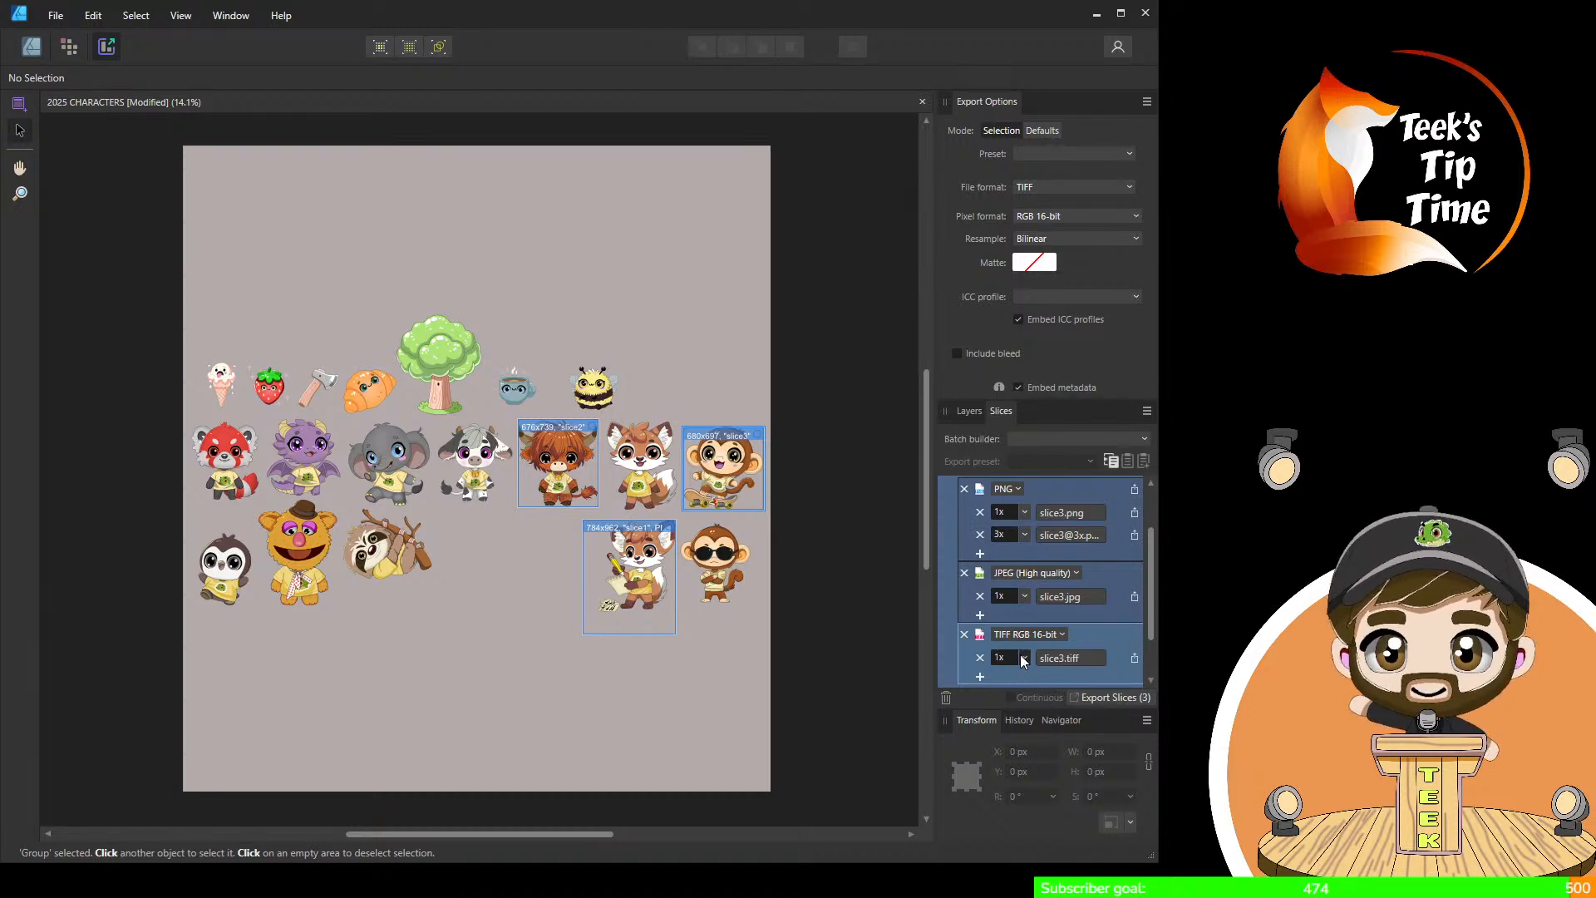
pyautogui.click(1018, 702)
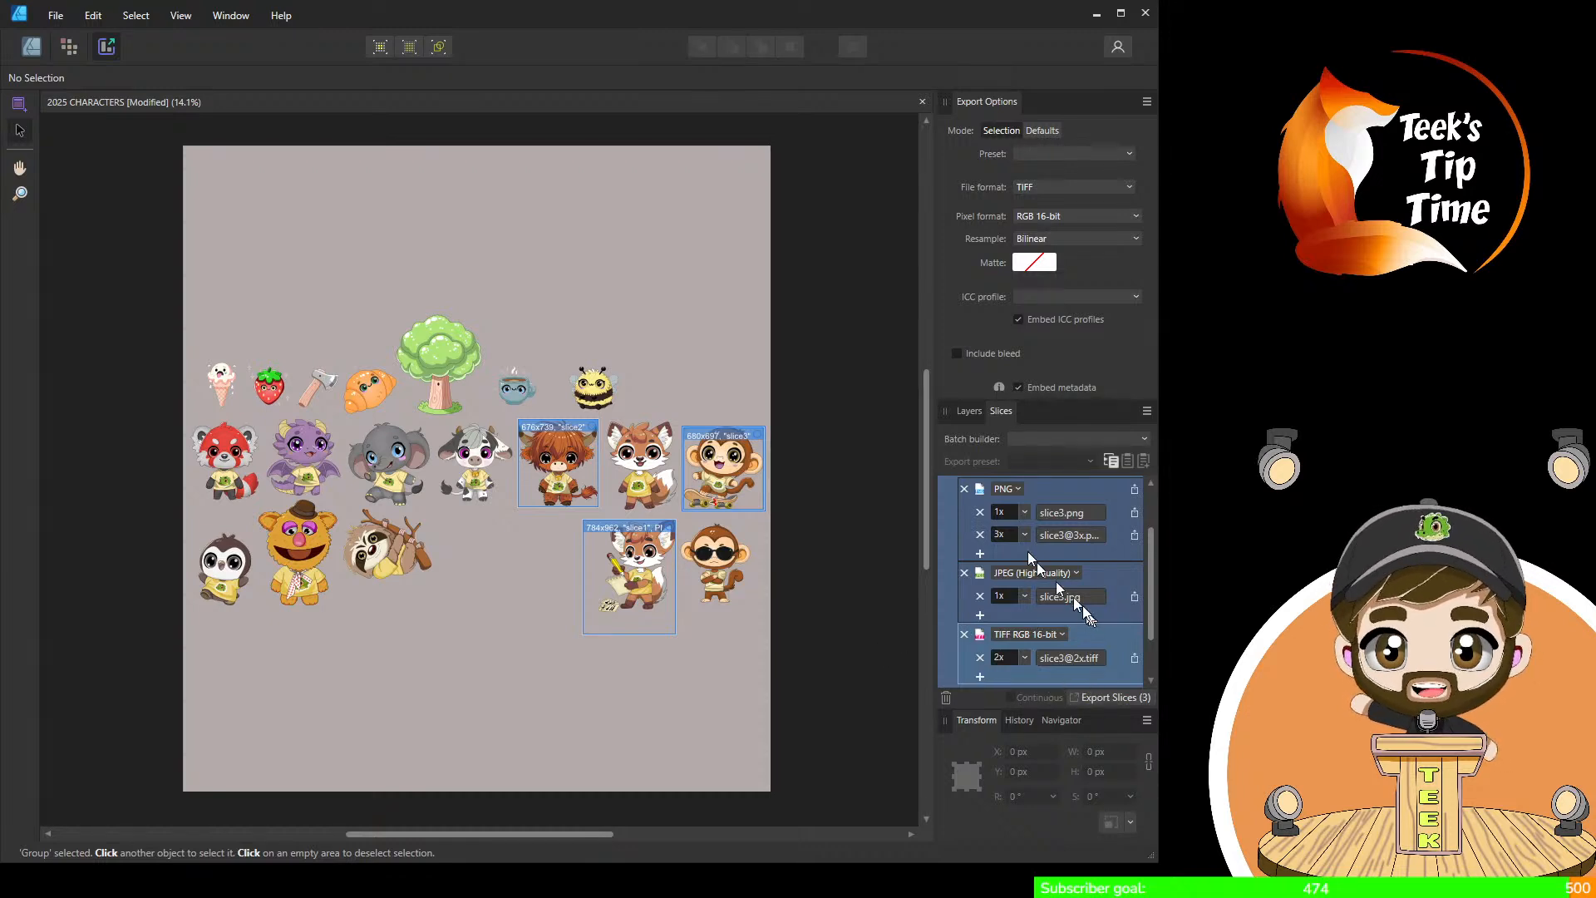
pyautogui.scroll(2, 1028, 551)
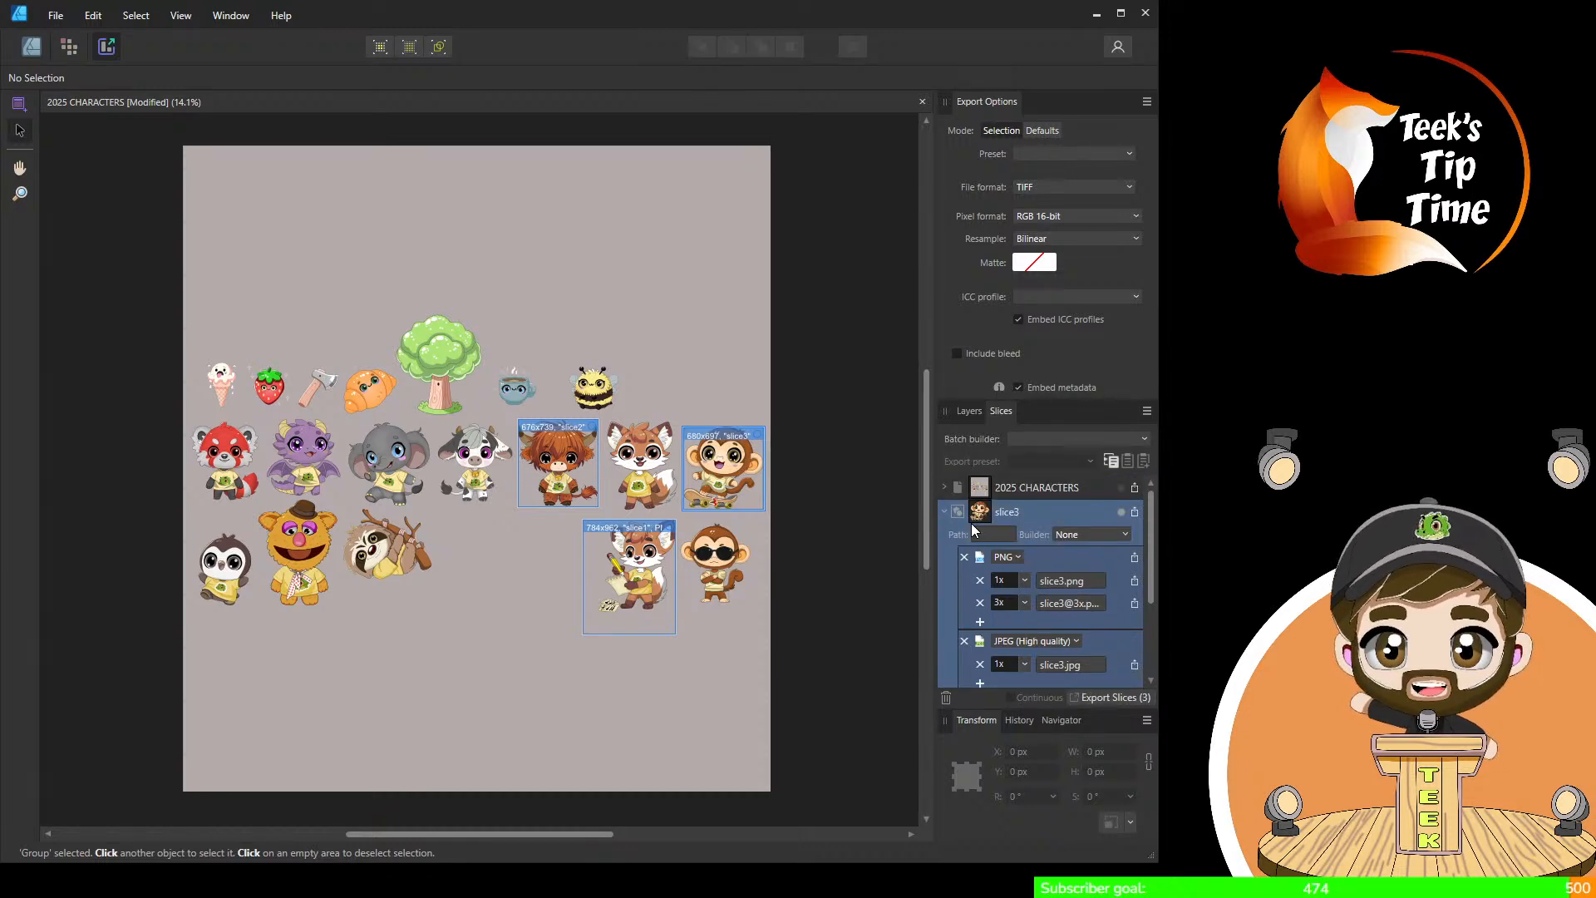
pyautogui.click(944, 512)
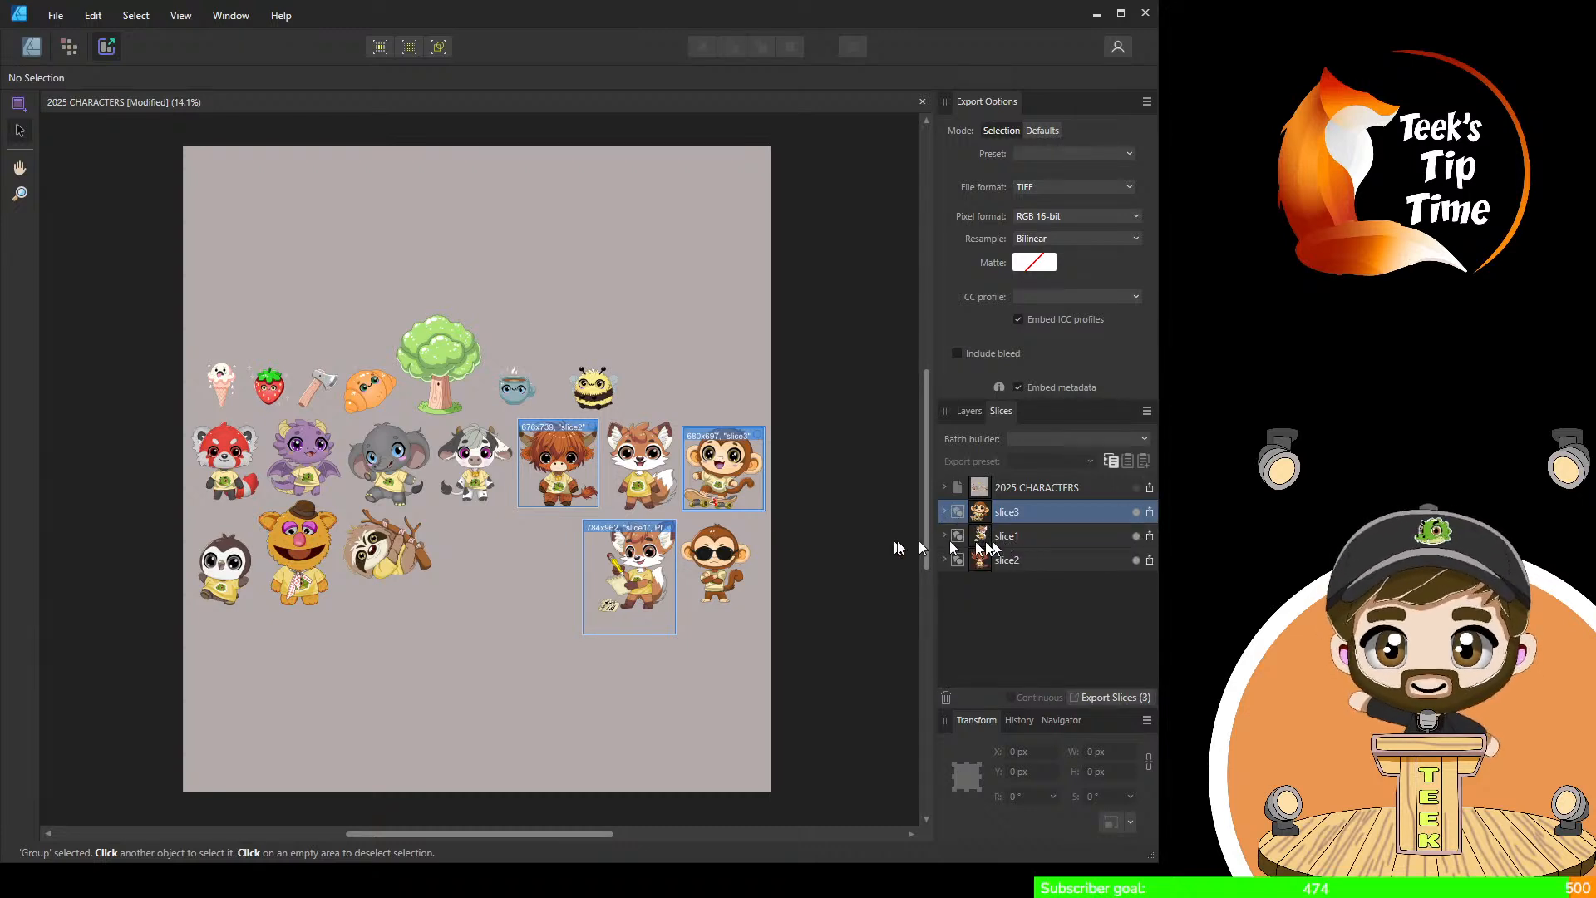
# Set the PNG export of the pencil fox's slice to 3x scale and collapse its settings
pyautogui.click(944, 535)
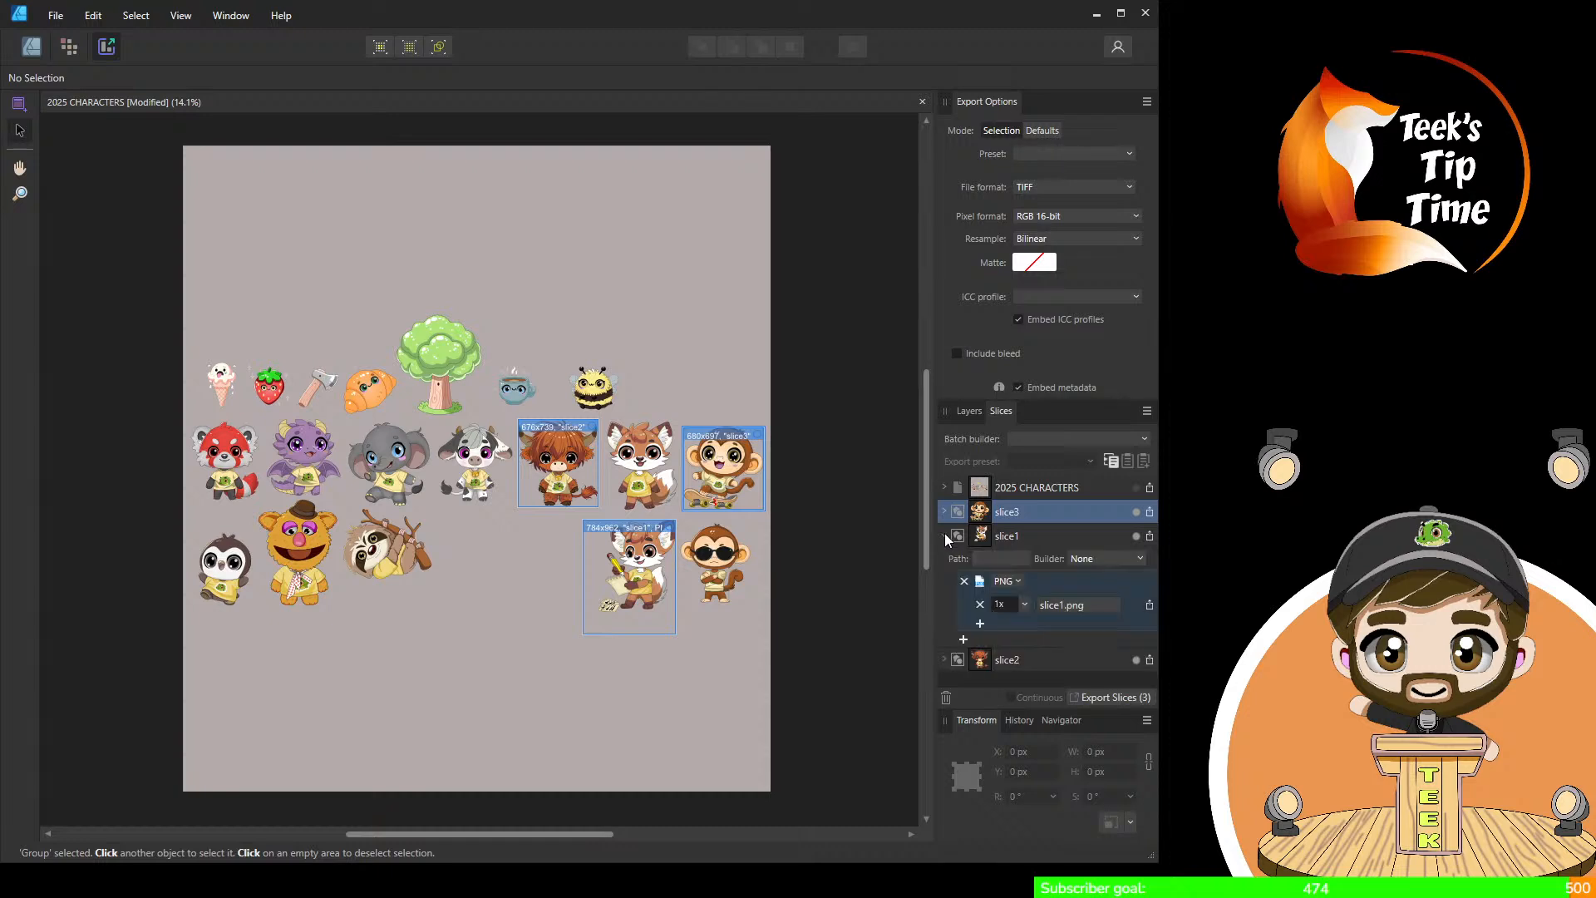
pyautogui.click(1015, 657)
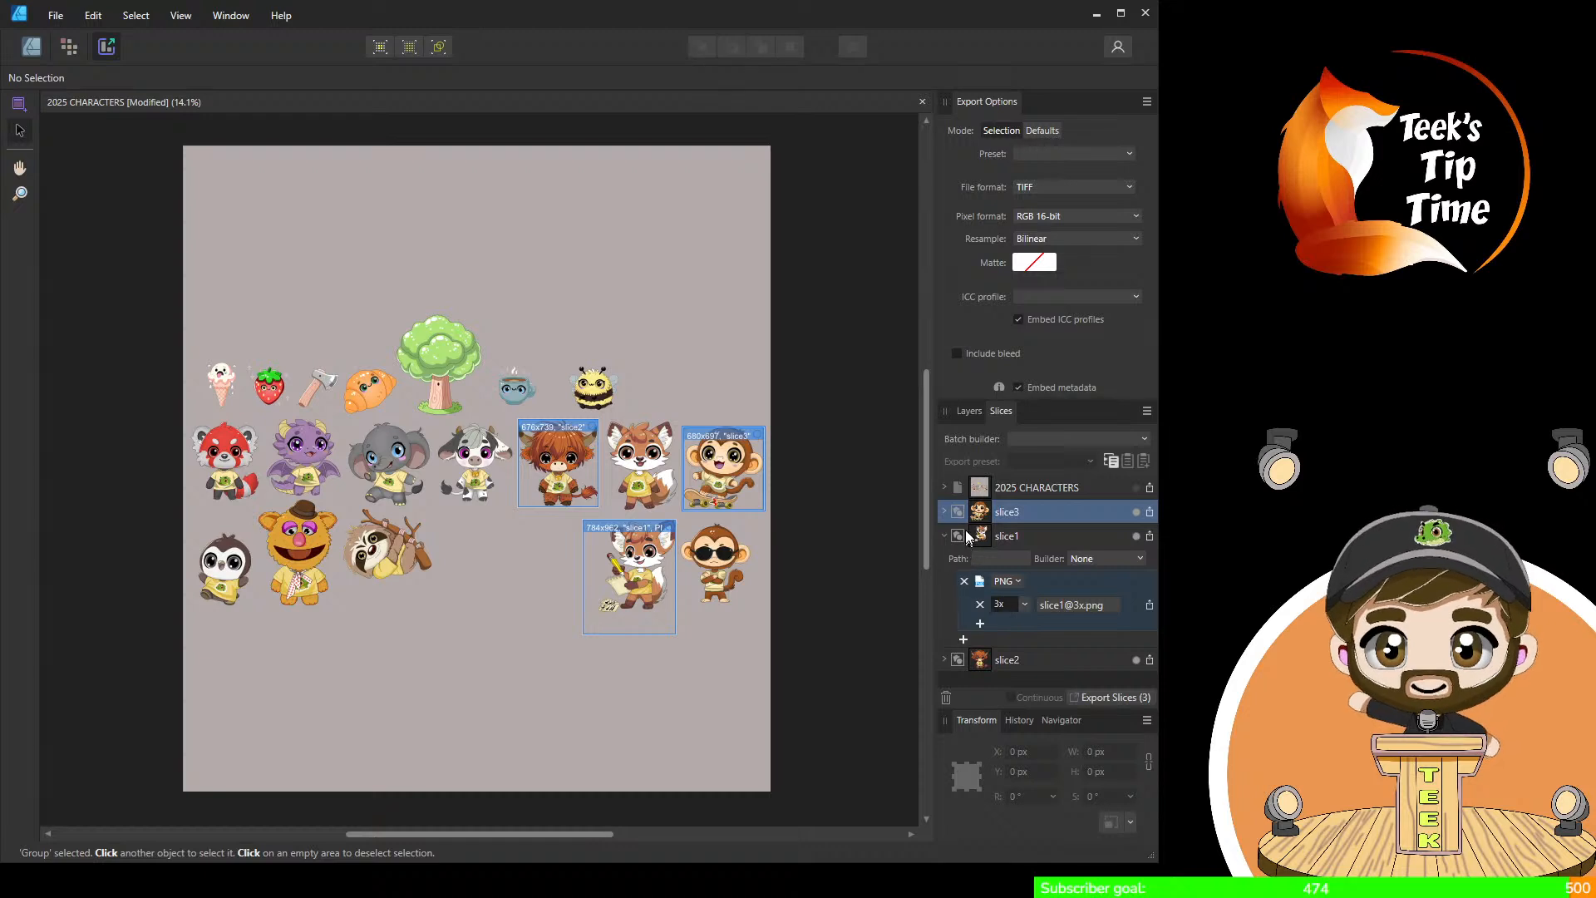
pyautogui.click(943, 539)
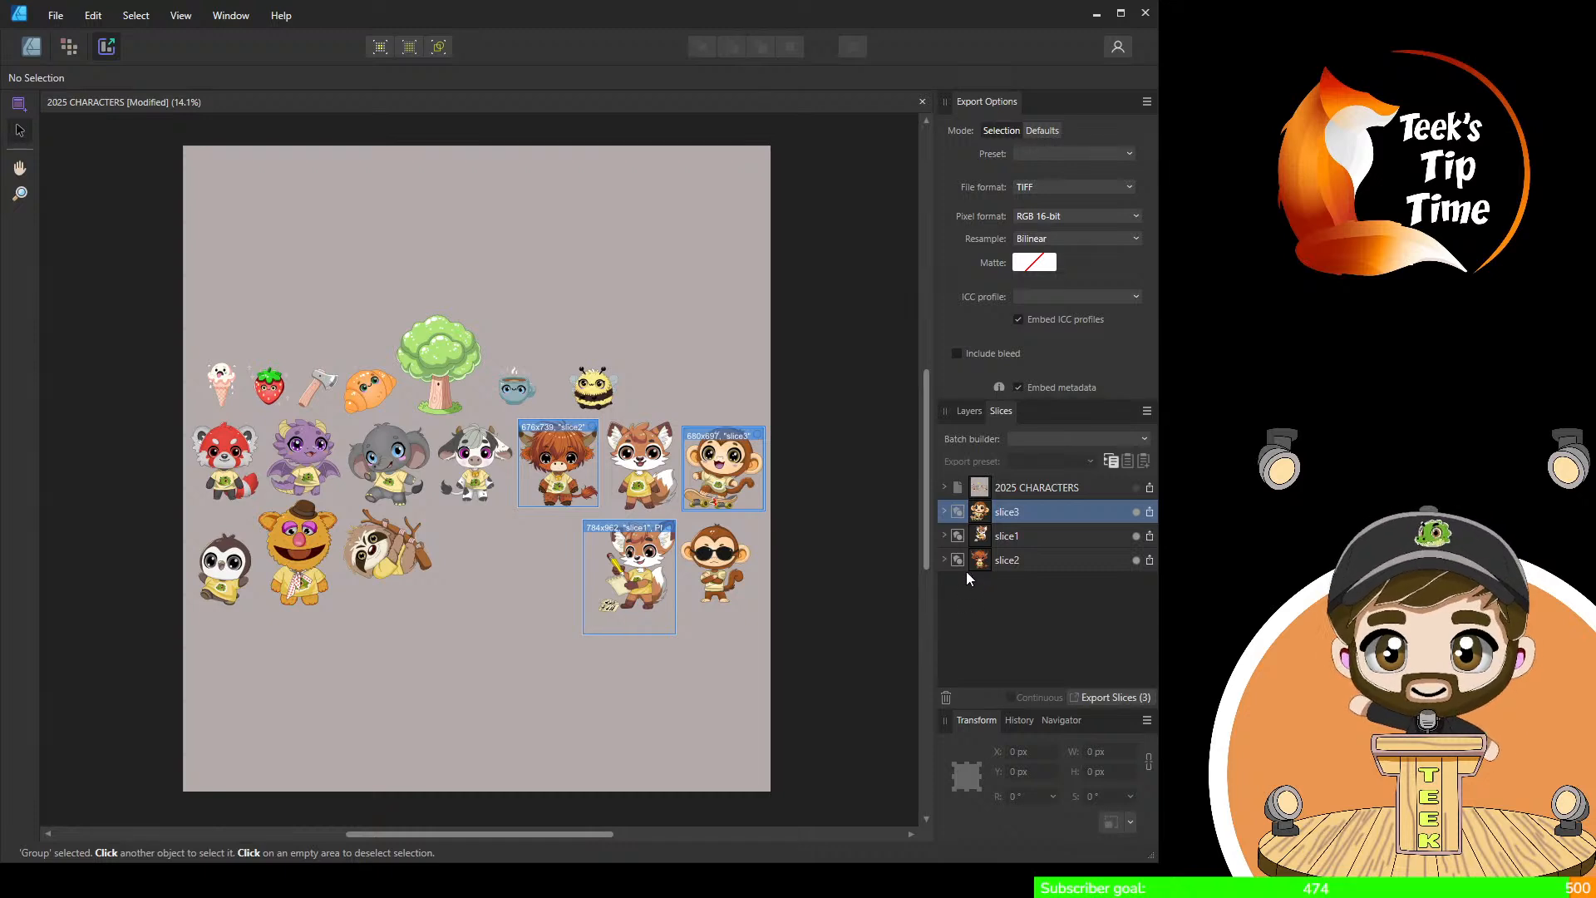
# Set the highland cow slice's export to JPEG (High quality) at 3x scale and export all three slices
pyautogui.click(946, 561)
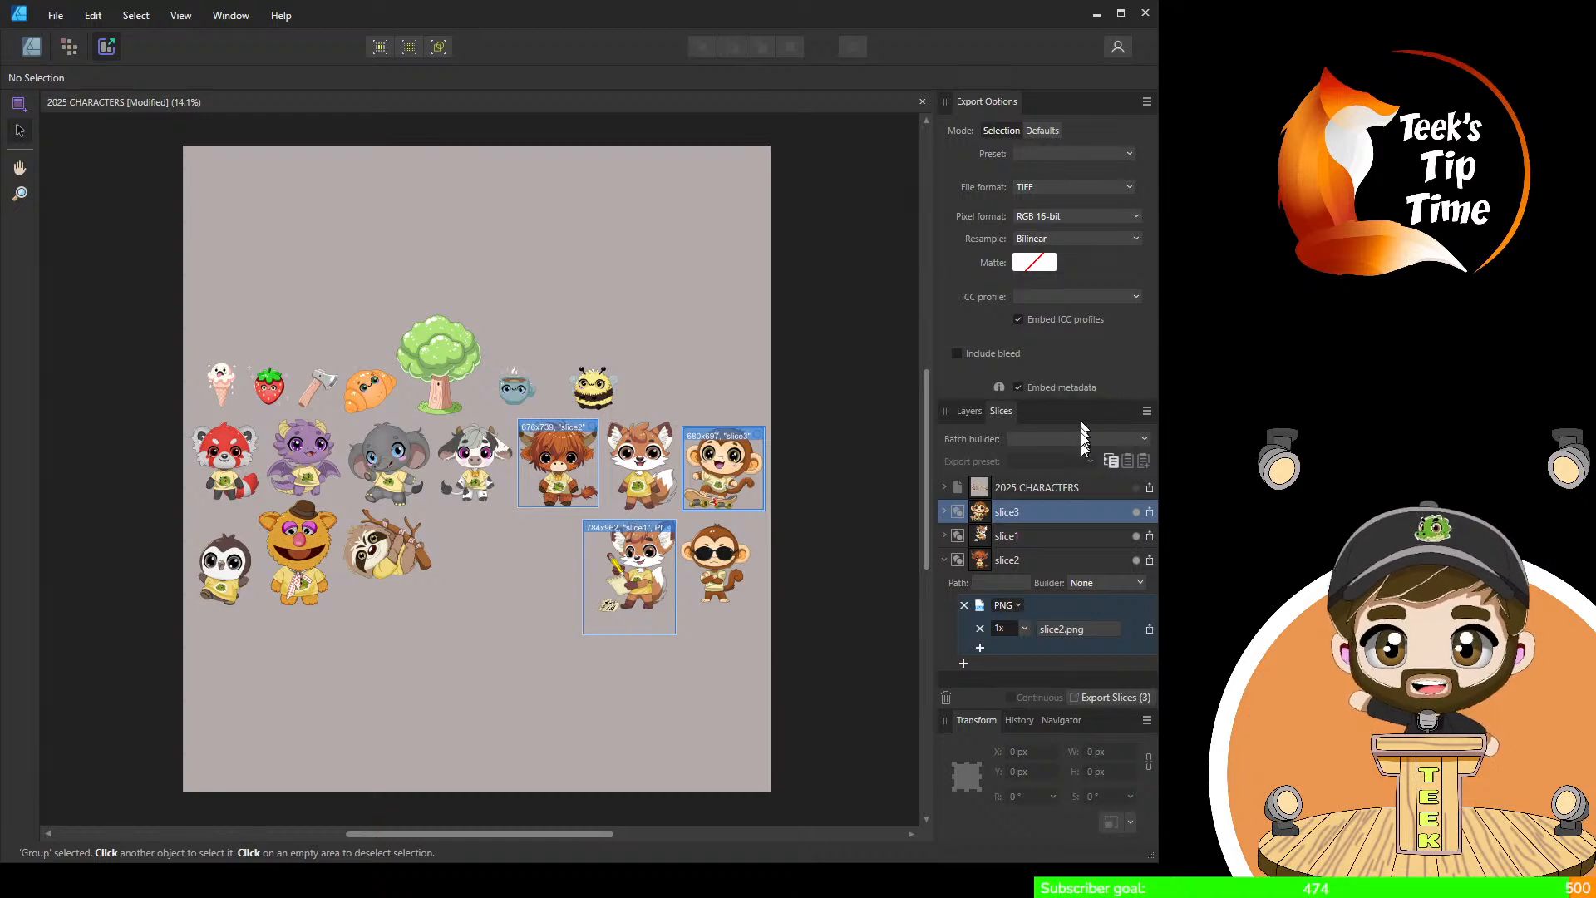
pyautogui.hotkey('ctrl', 'z')
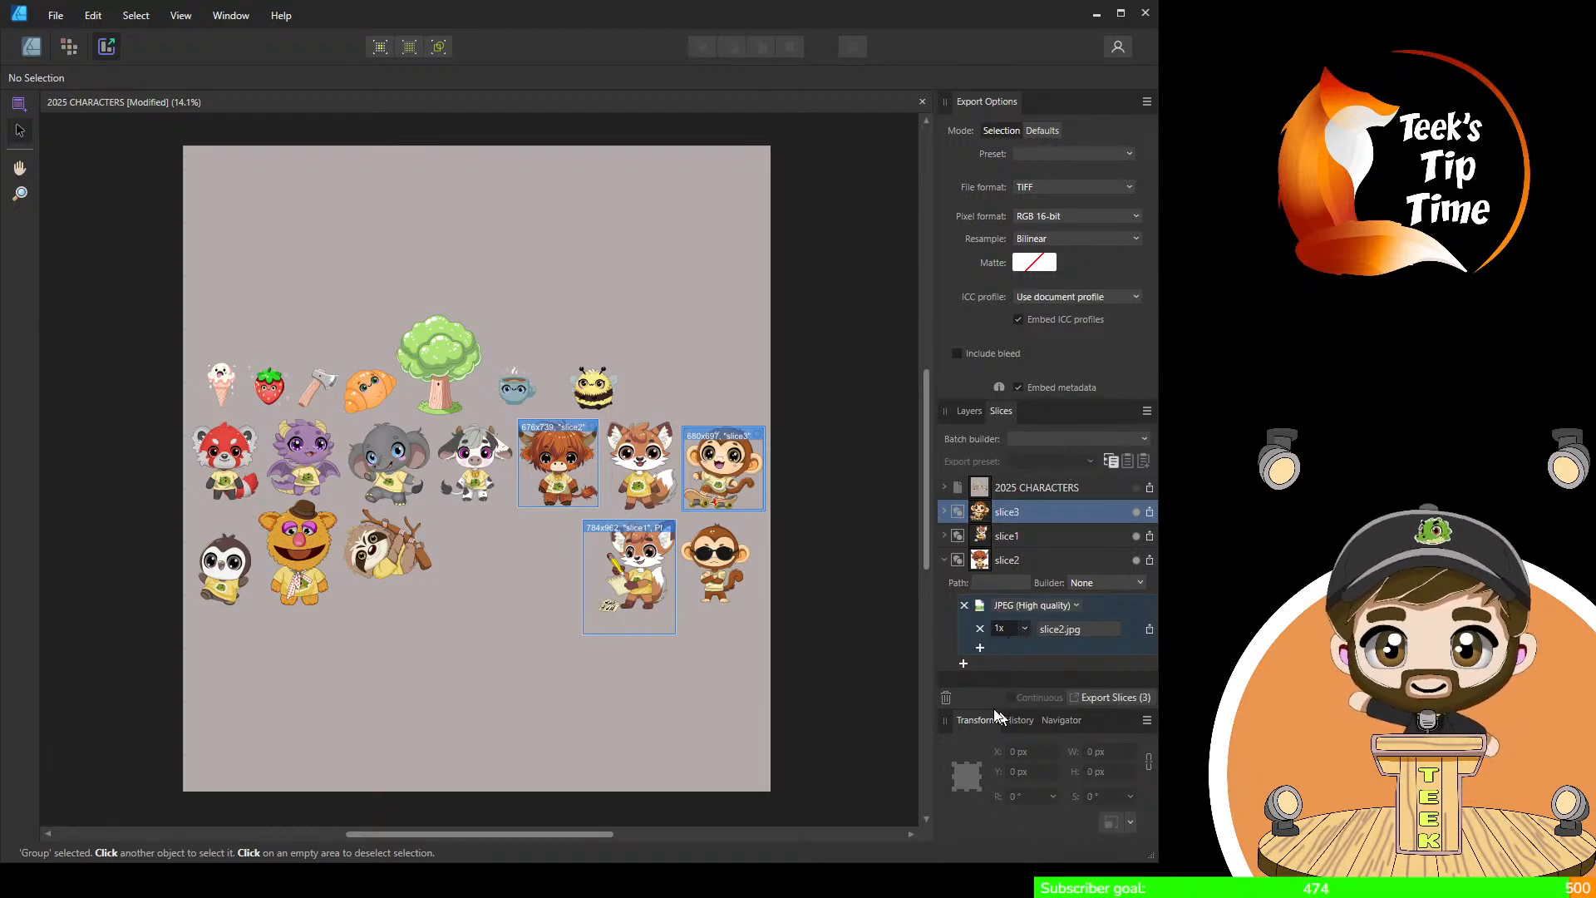
pyautogui.hotkey('ctrl', 'z')
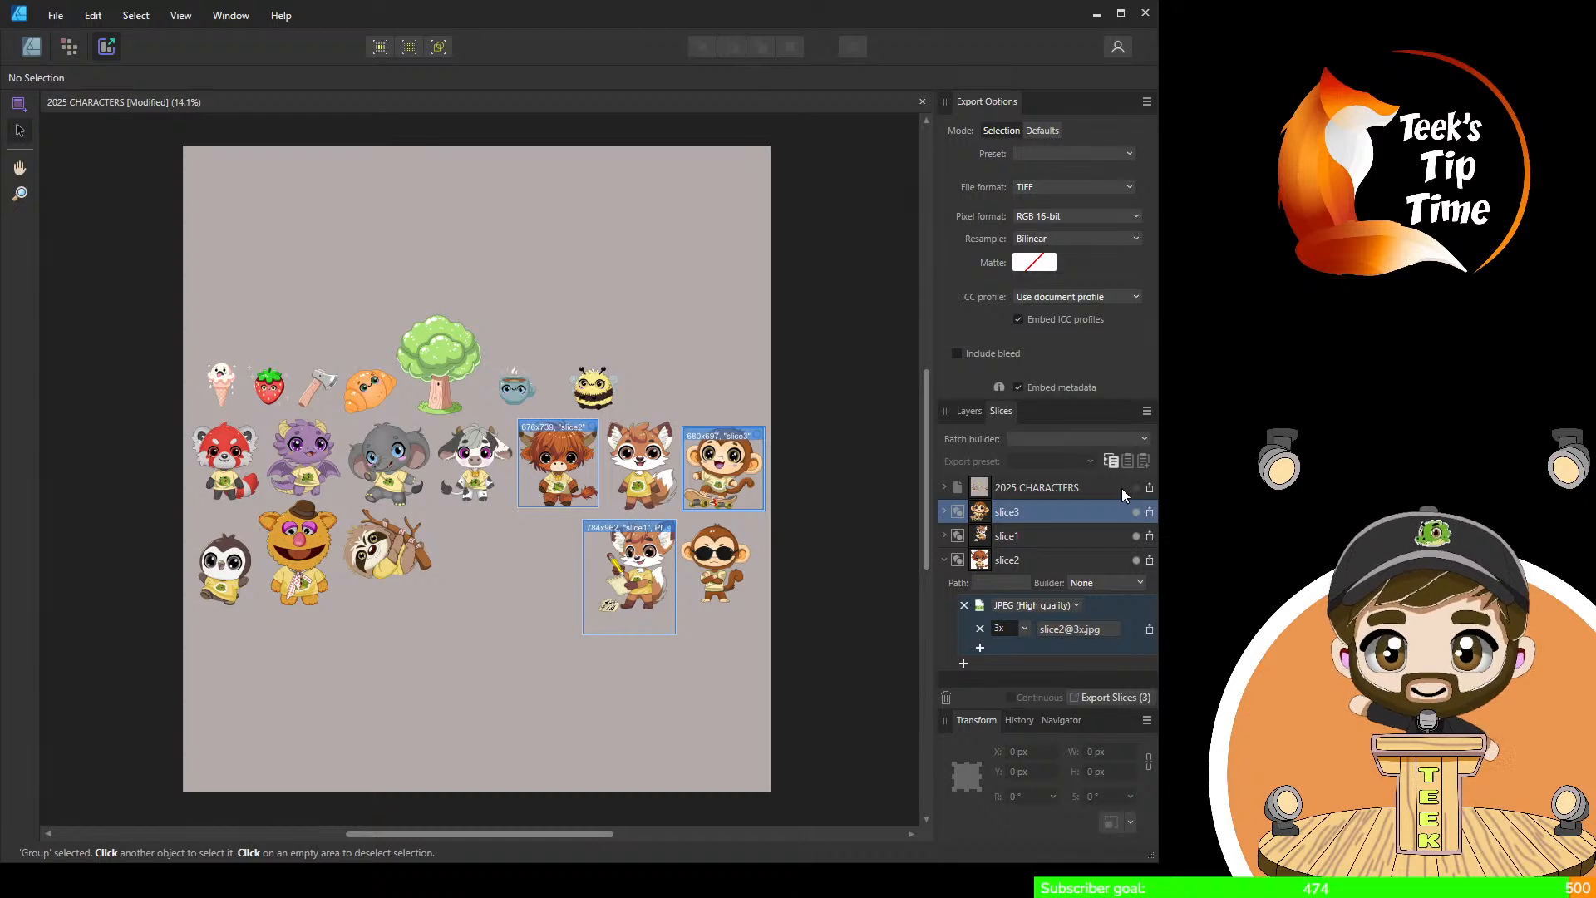
pyautogui.click(1117, 693)
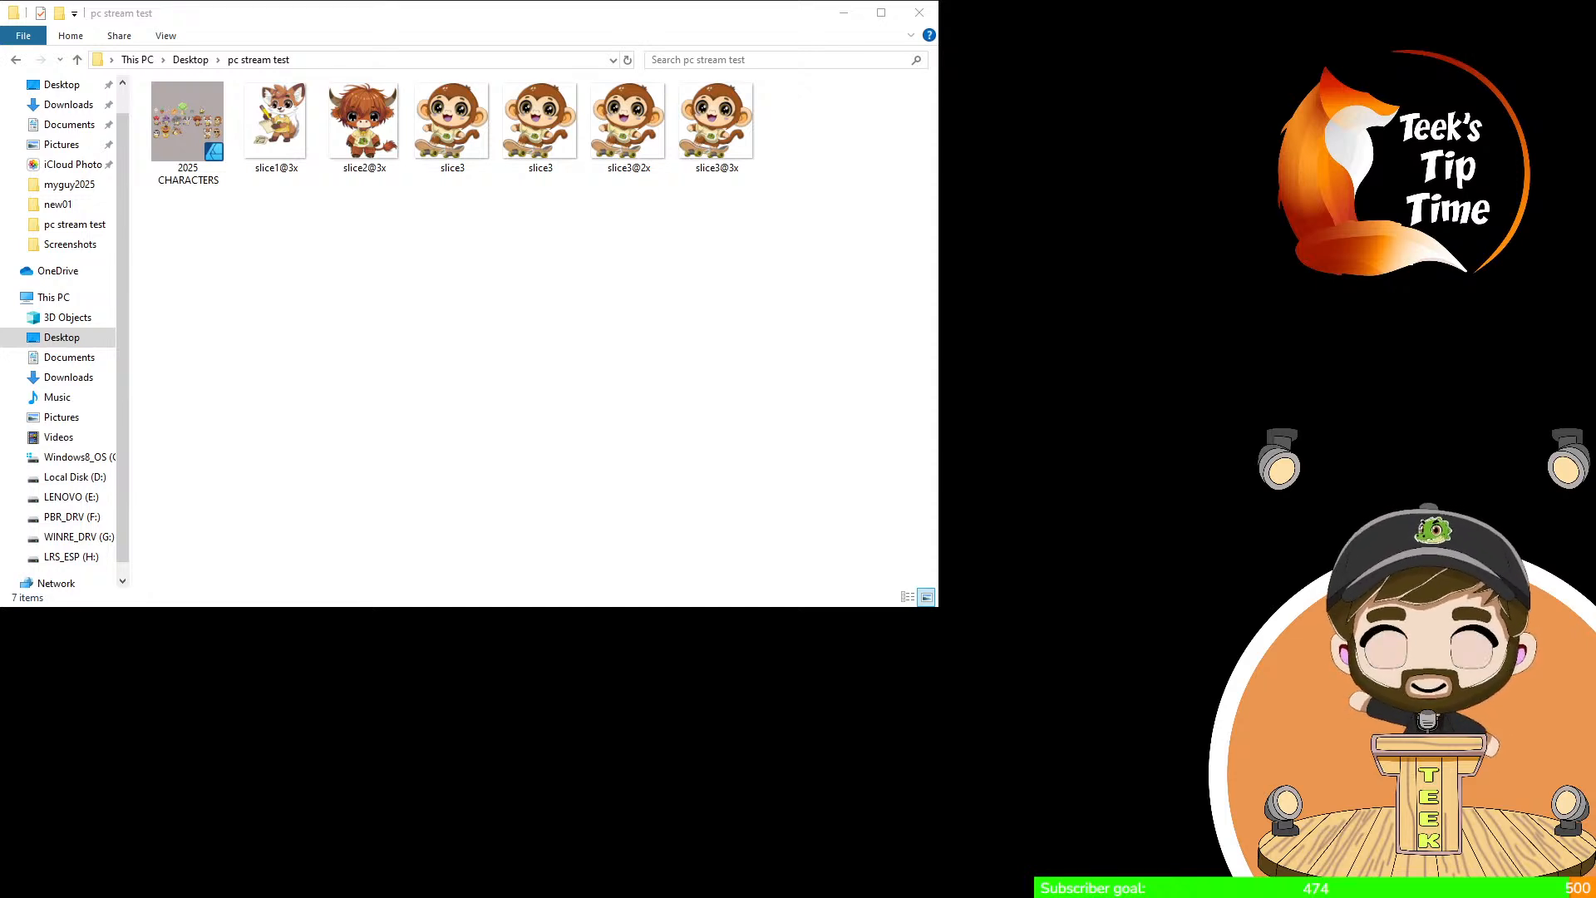
# Switch back to Affinity Designer on the iPad, leave the slicing workspace and open the LIVESTREAM102 Copy document
pyautogui.hotkey('alt', 'Tab')
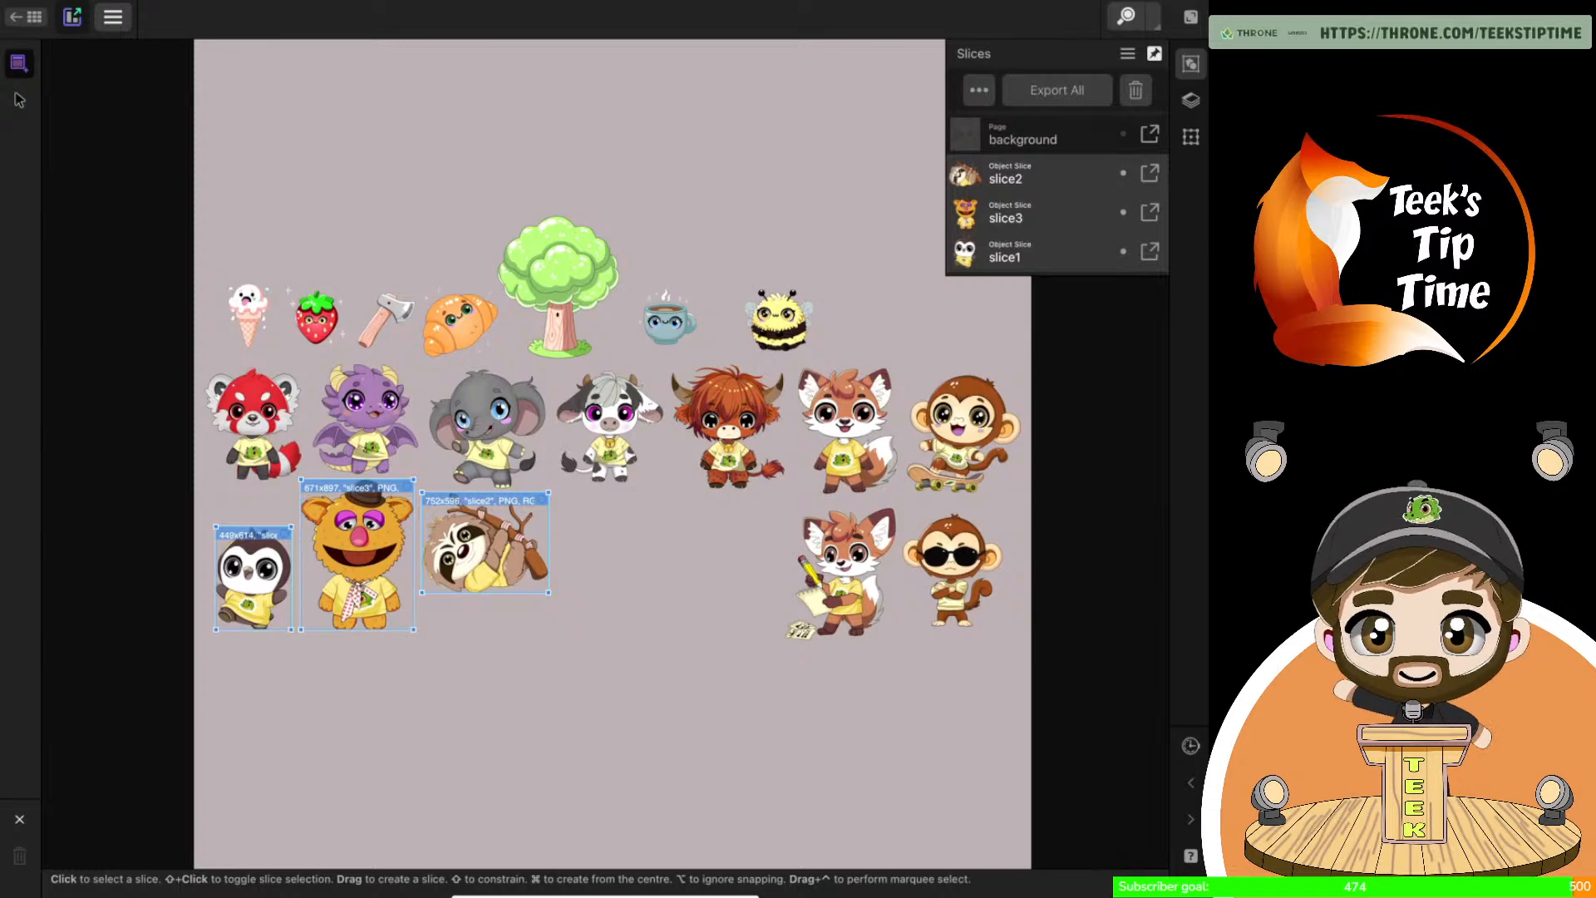
pyautogui.click(72, 17)
pyautogui.click(58, 54)
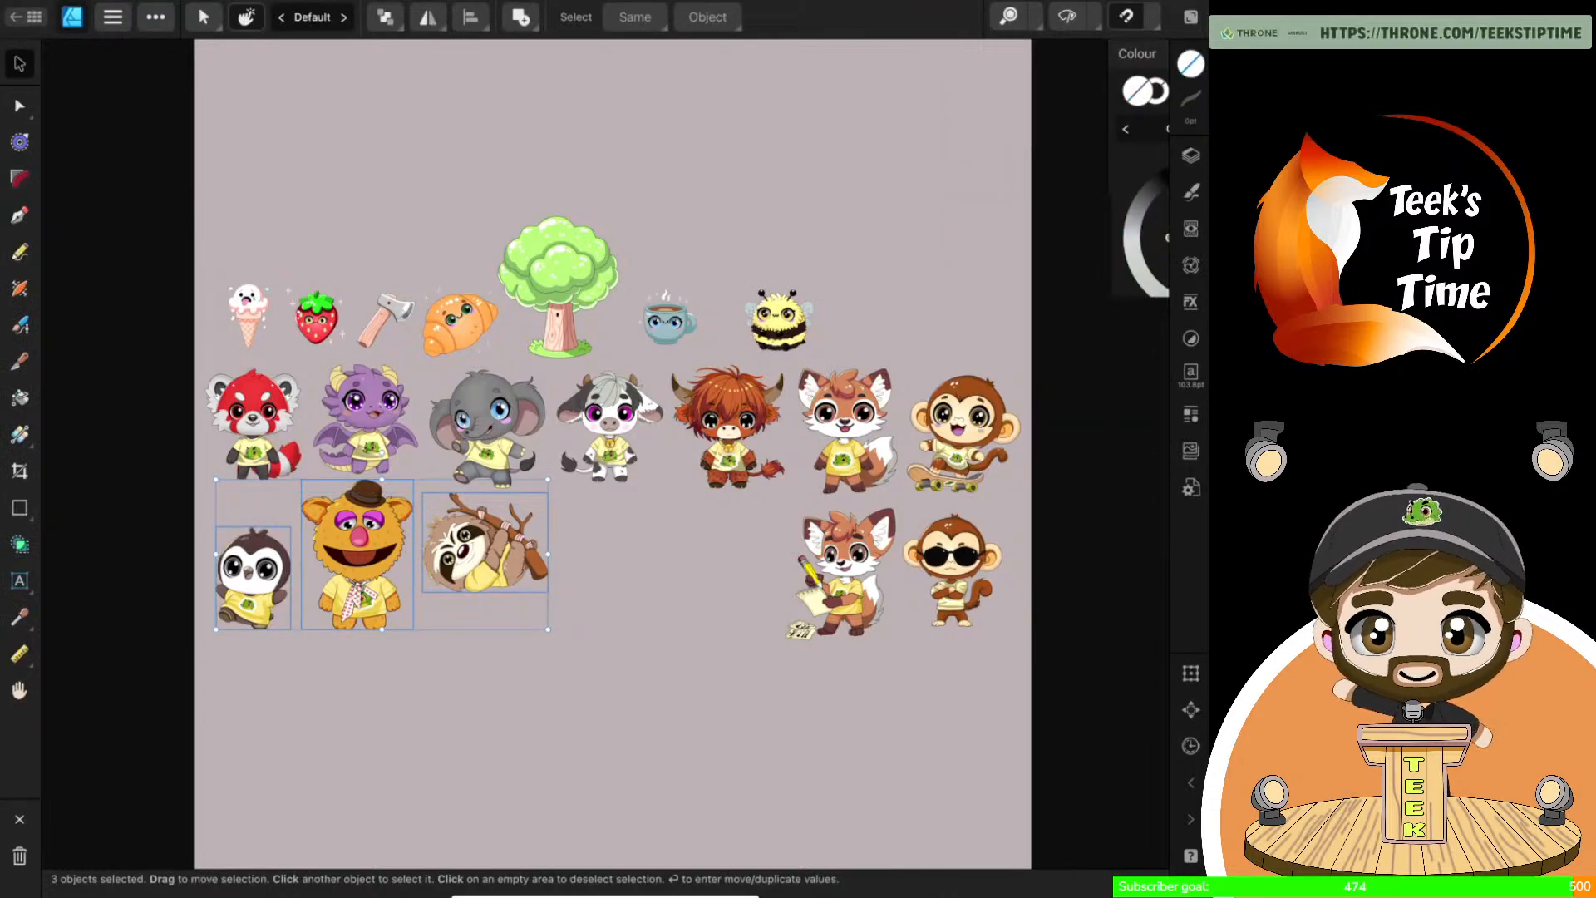
pyautogui.click(25, 17)
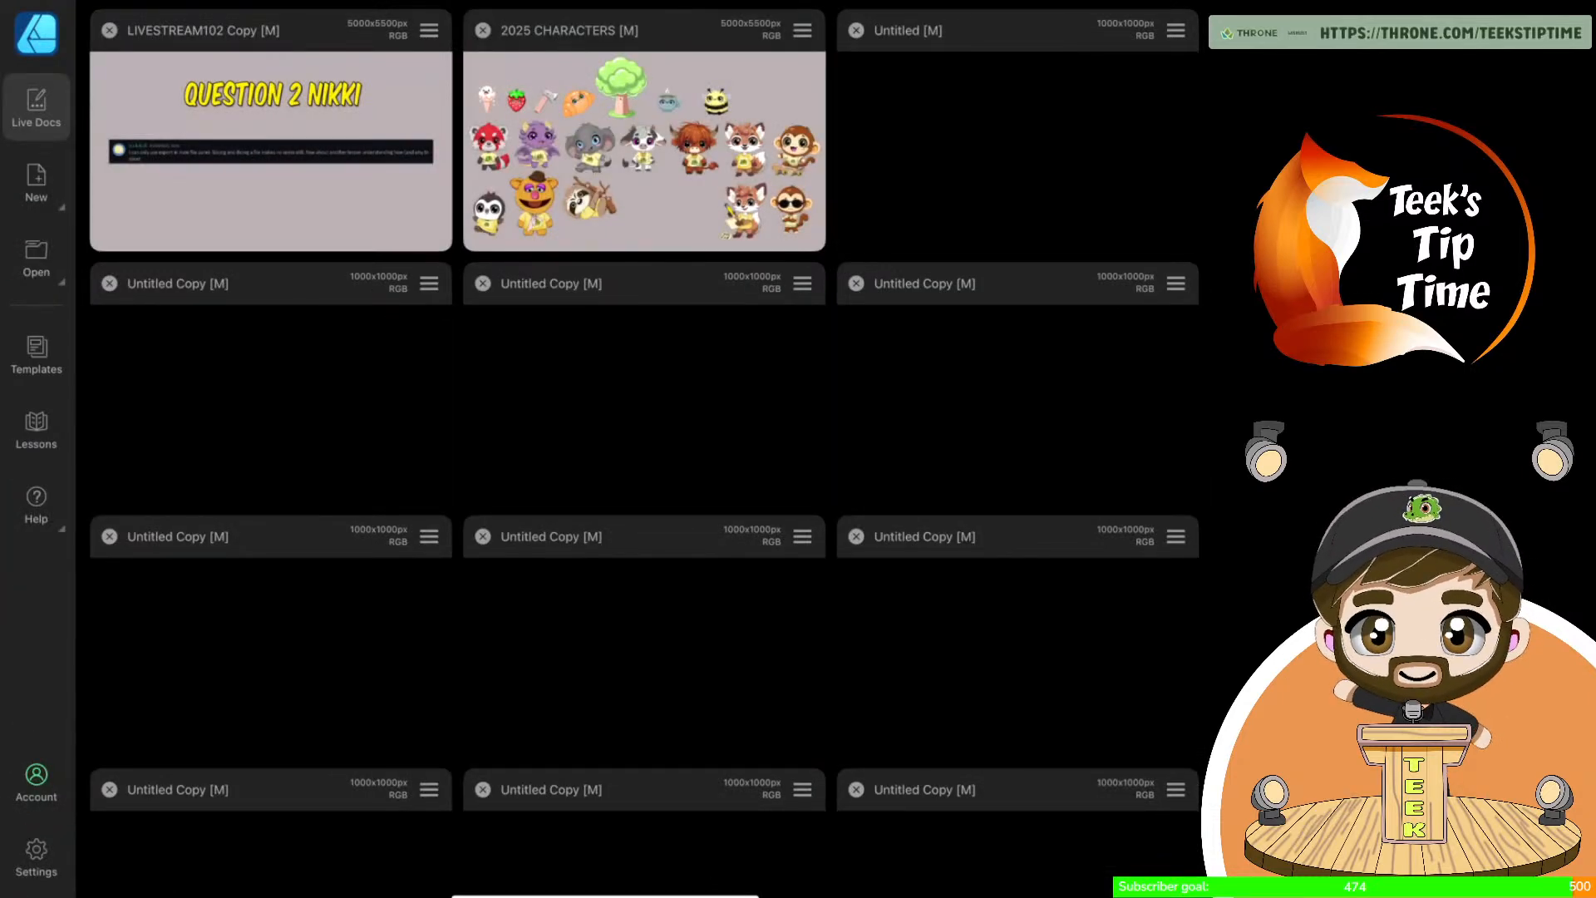
pyautogui.click(406, 78)
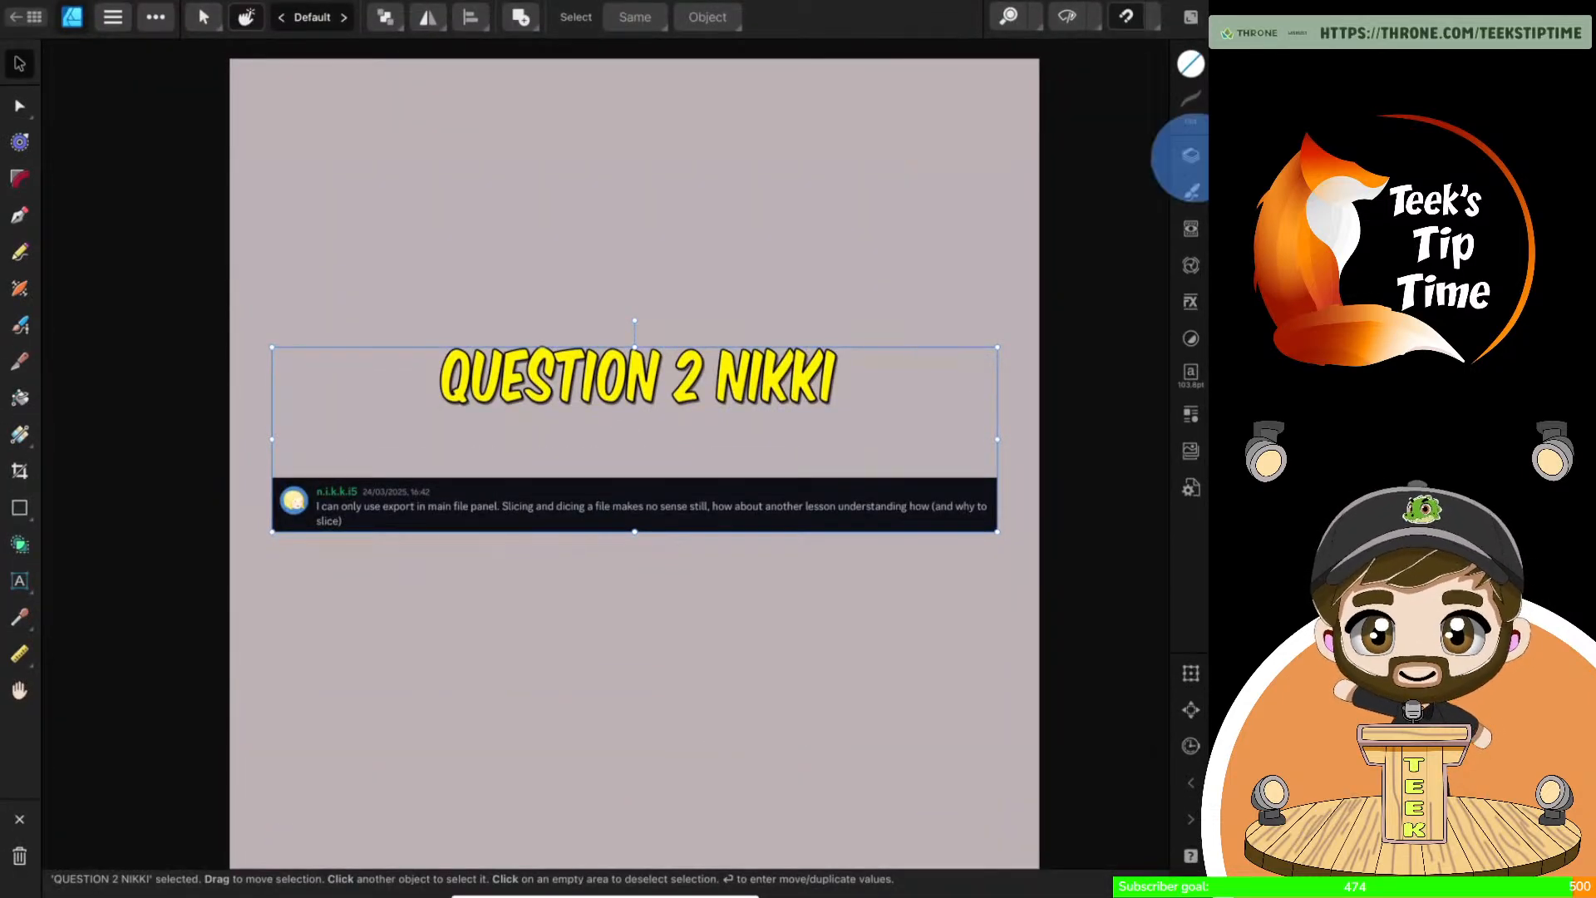
# Hide the second question's group and show the NEWS group
pyautogui.click(1190, 155)
pyautogui.click(1157, 287)
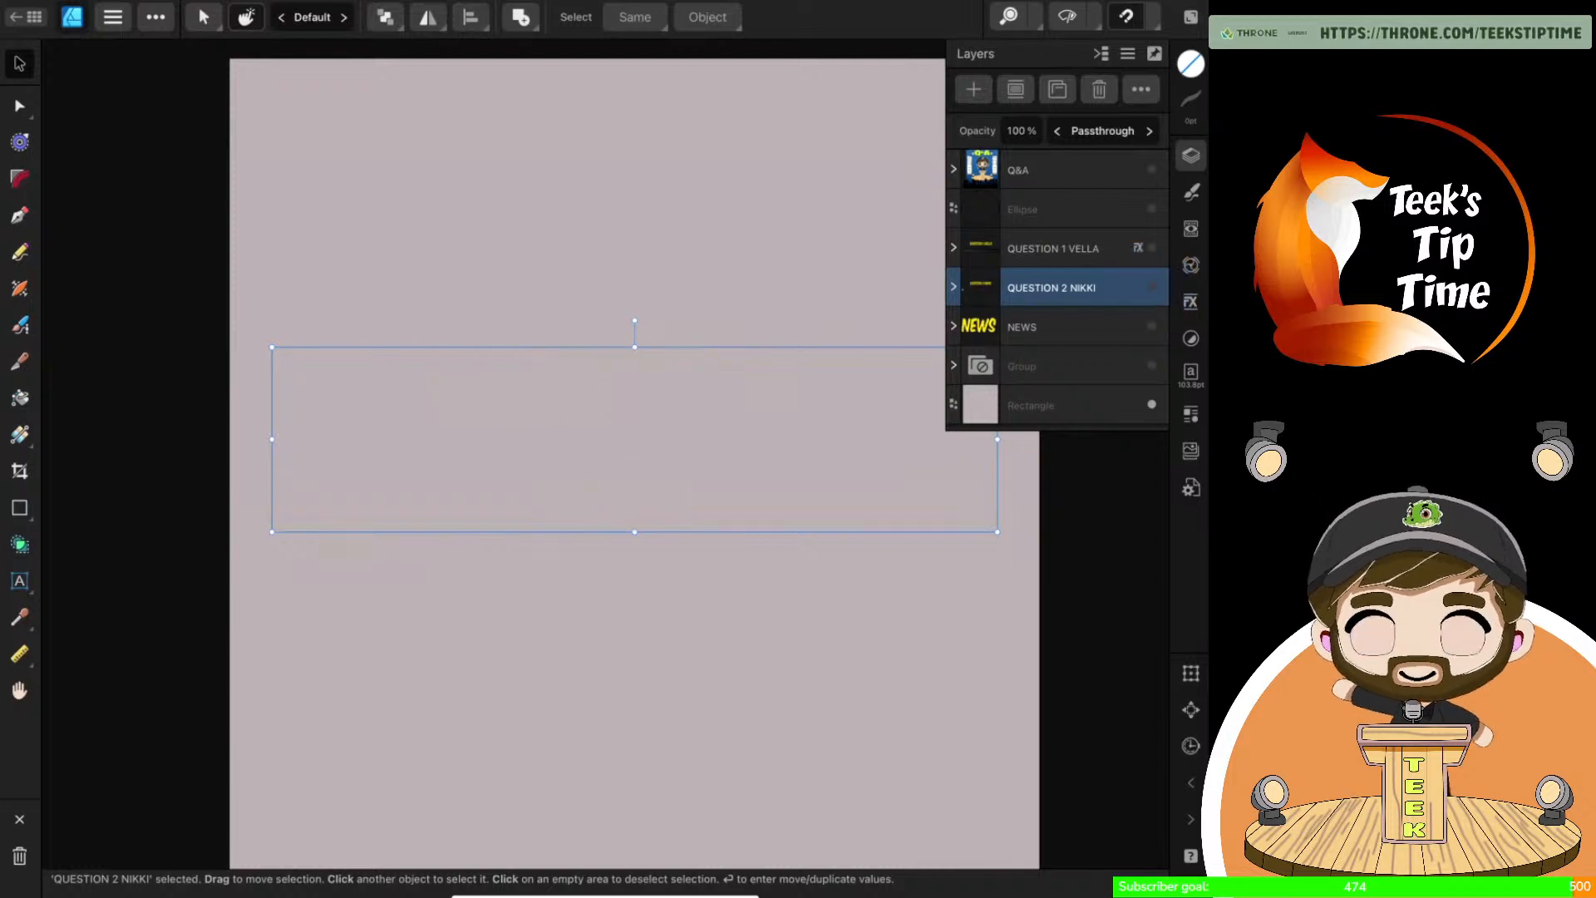
pyautogui.click(1064, 327)
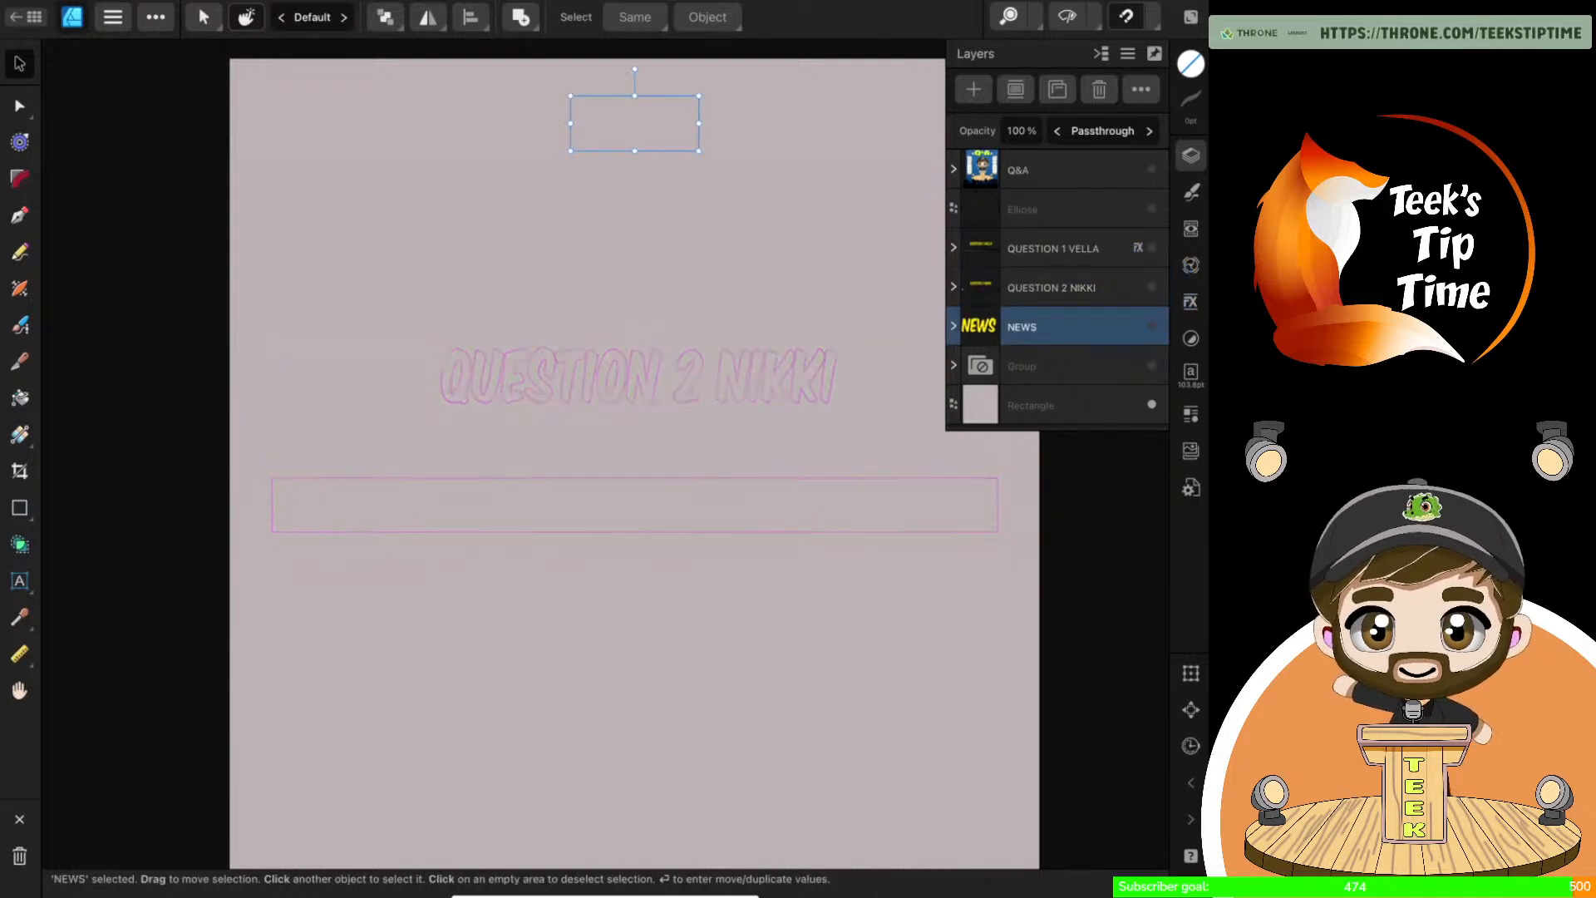
pyautogui.click(1151, 326)
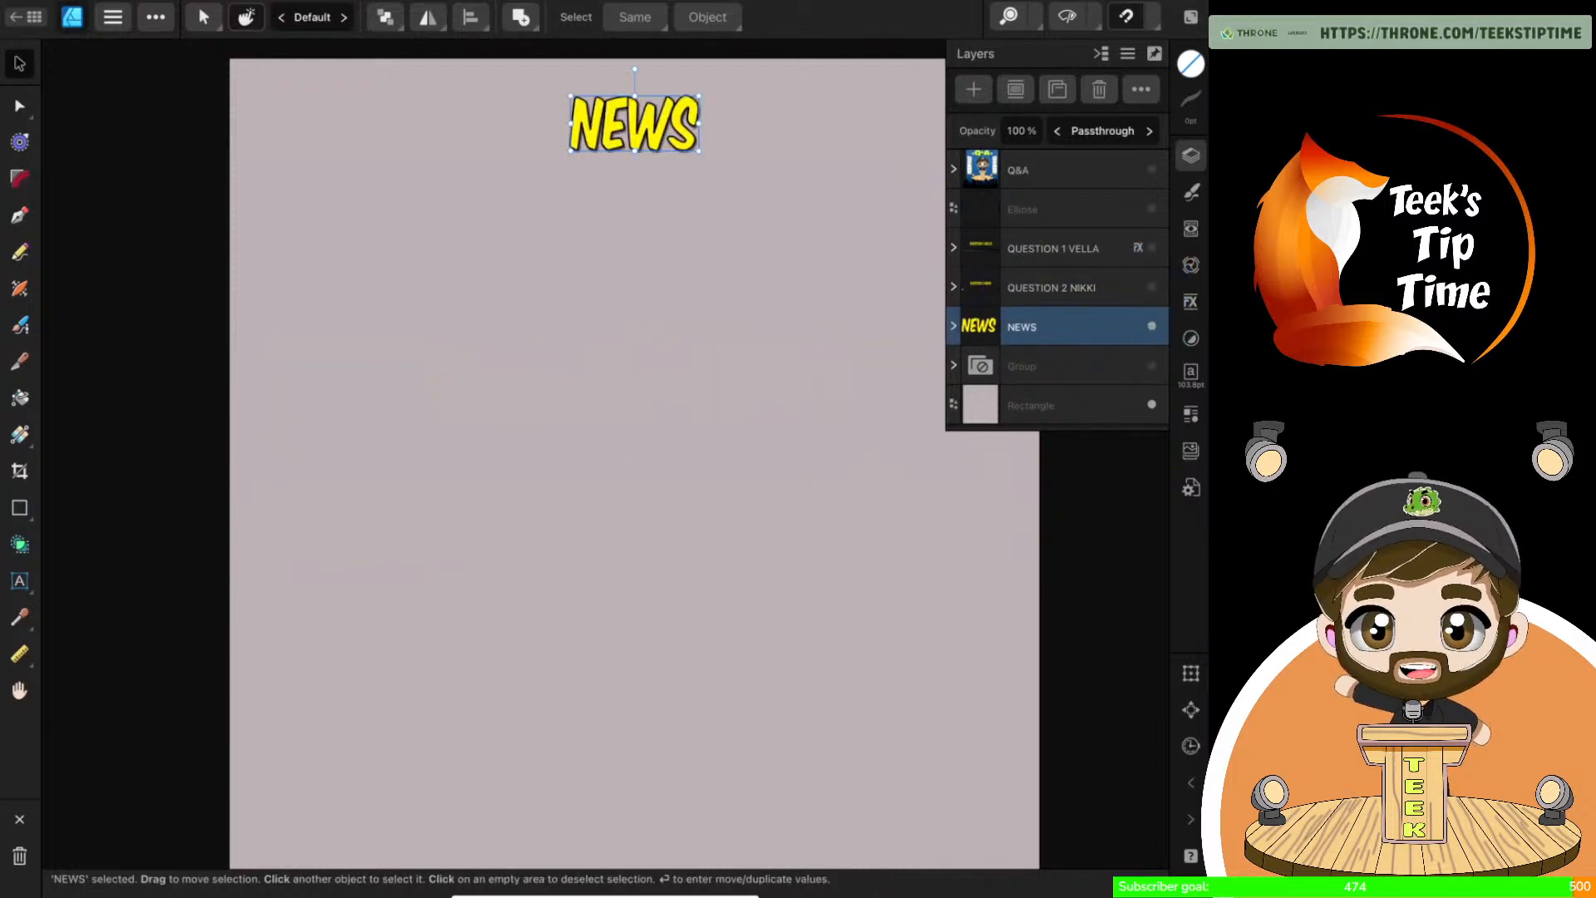
pyautogui.scroll(-2, 725, 486)
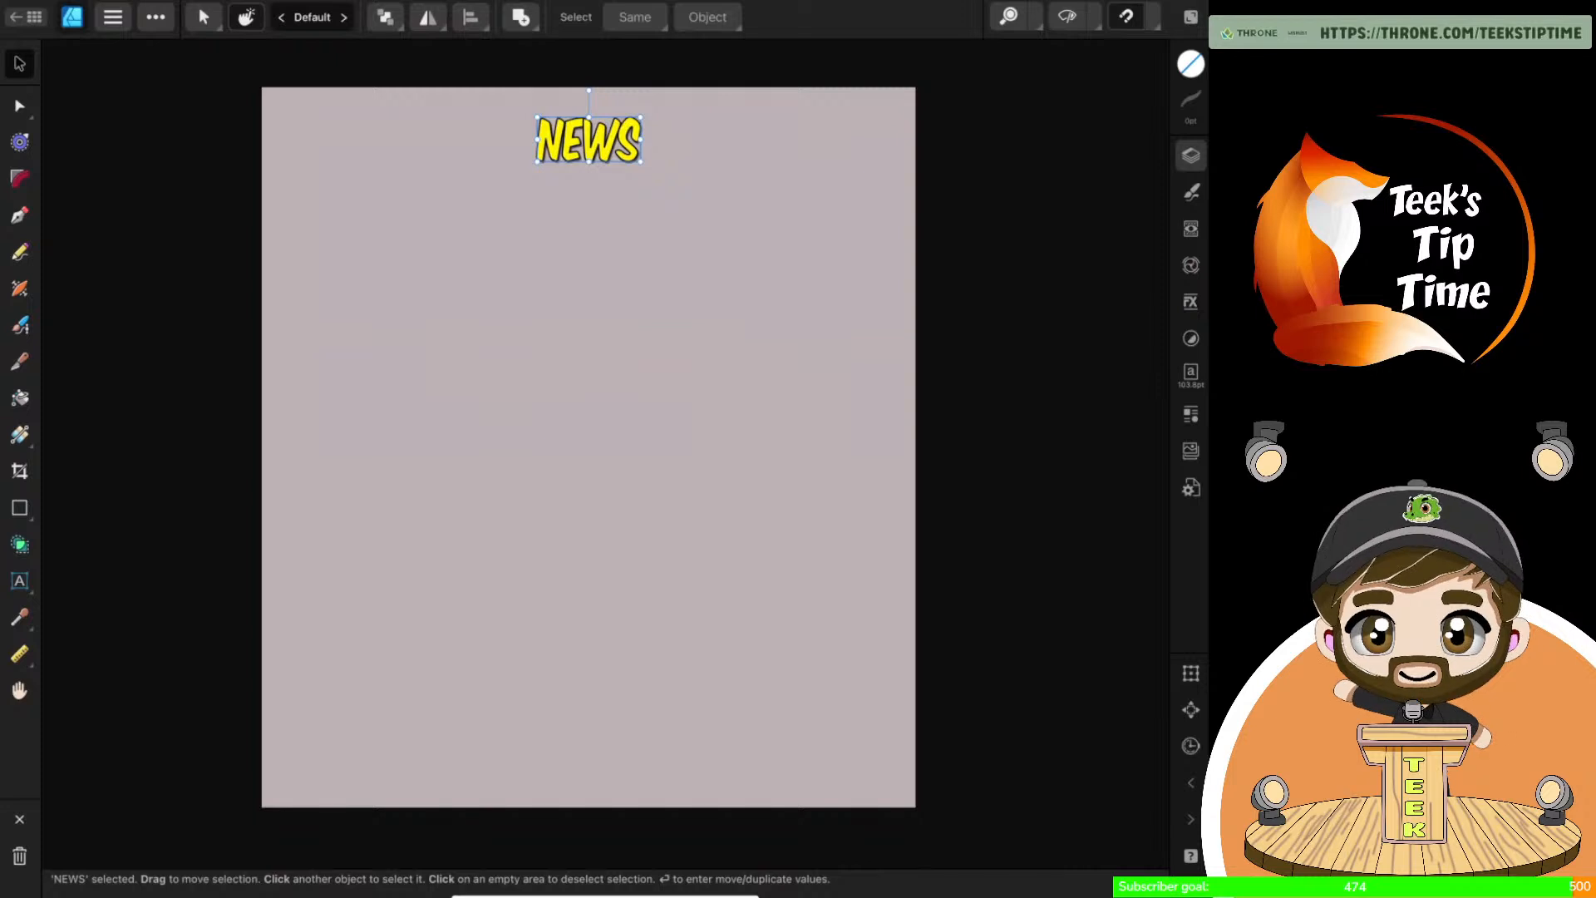
# Expand the NEWS group and its nested image group, and show the GPT-4.5 announcement photo
pyautogui.click(1191, 156)
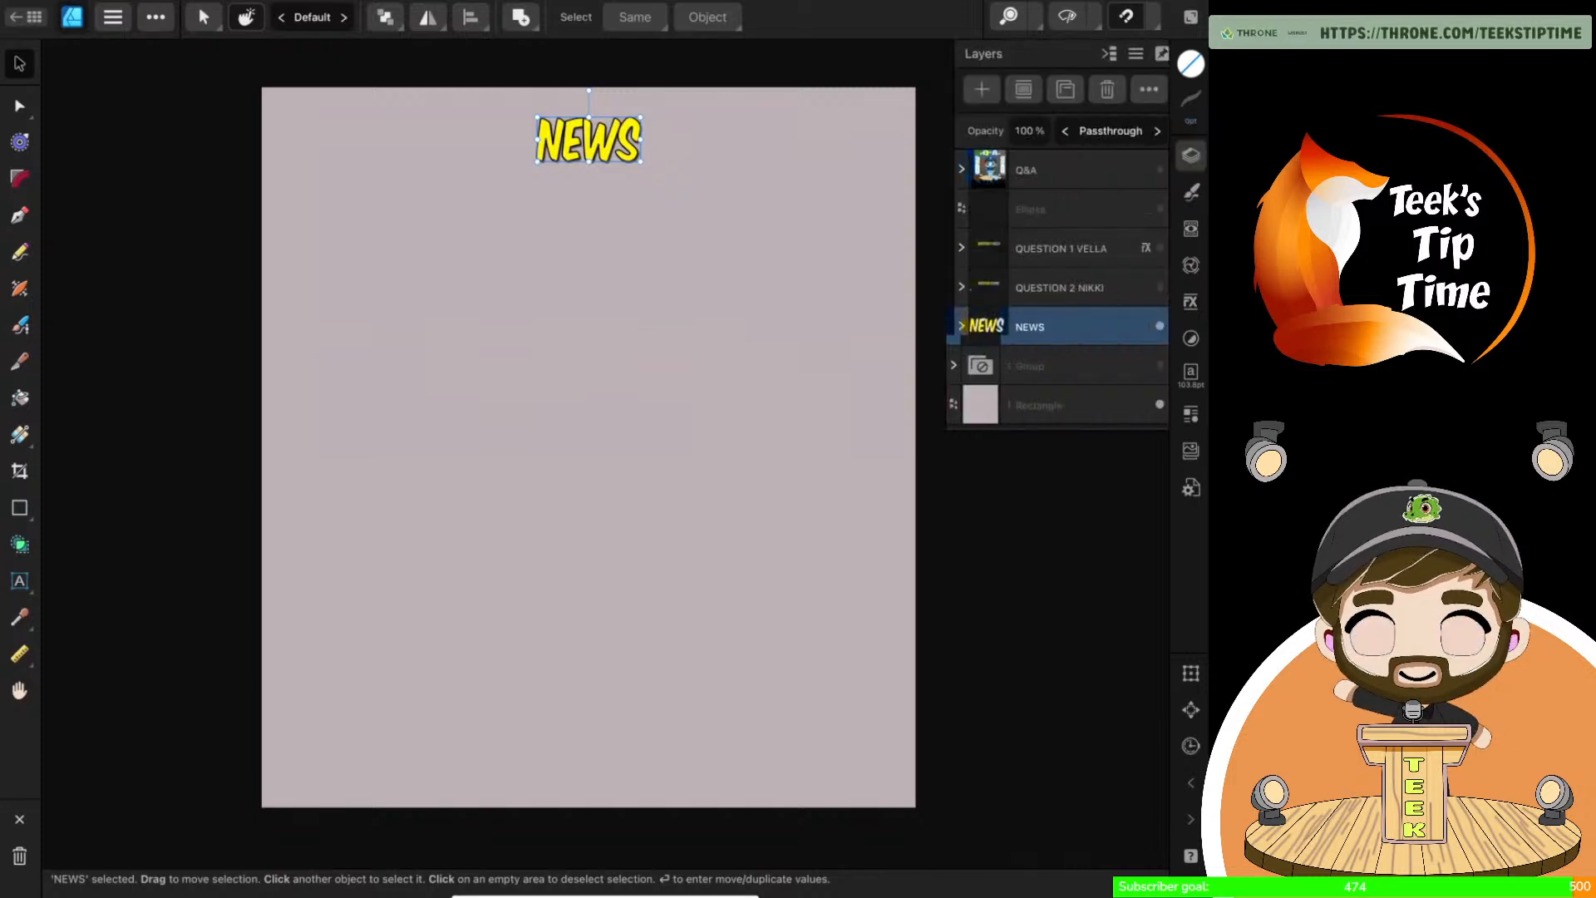
pyautogui.click(962, 326)
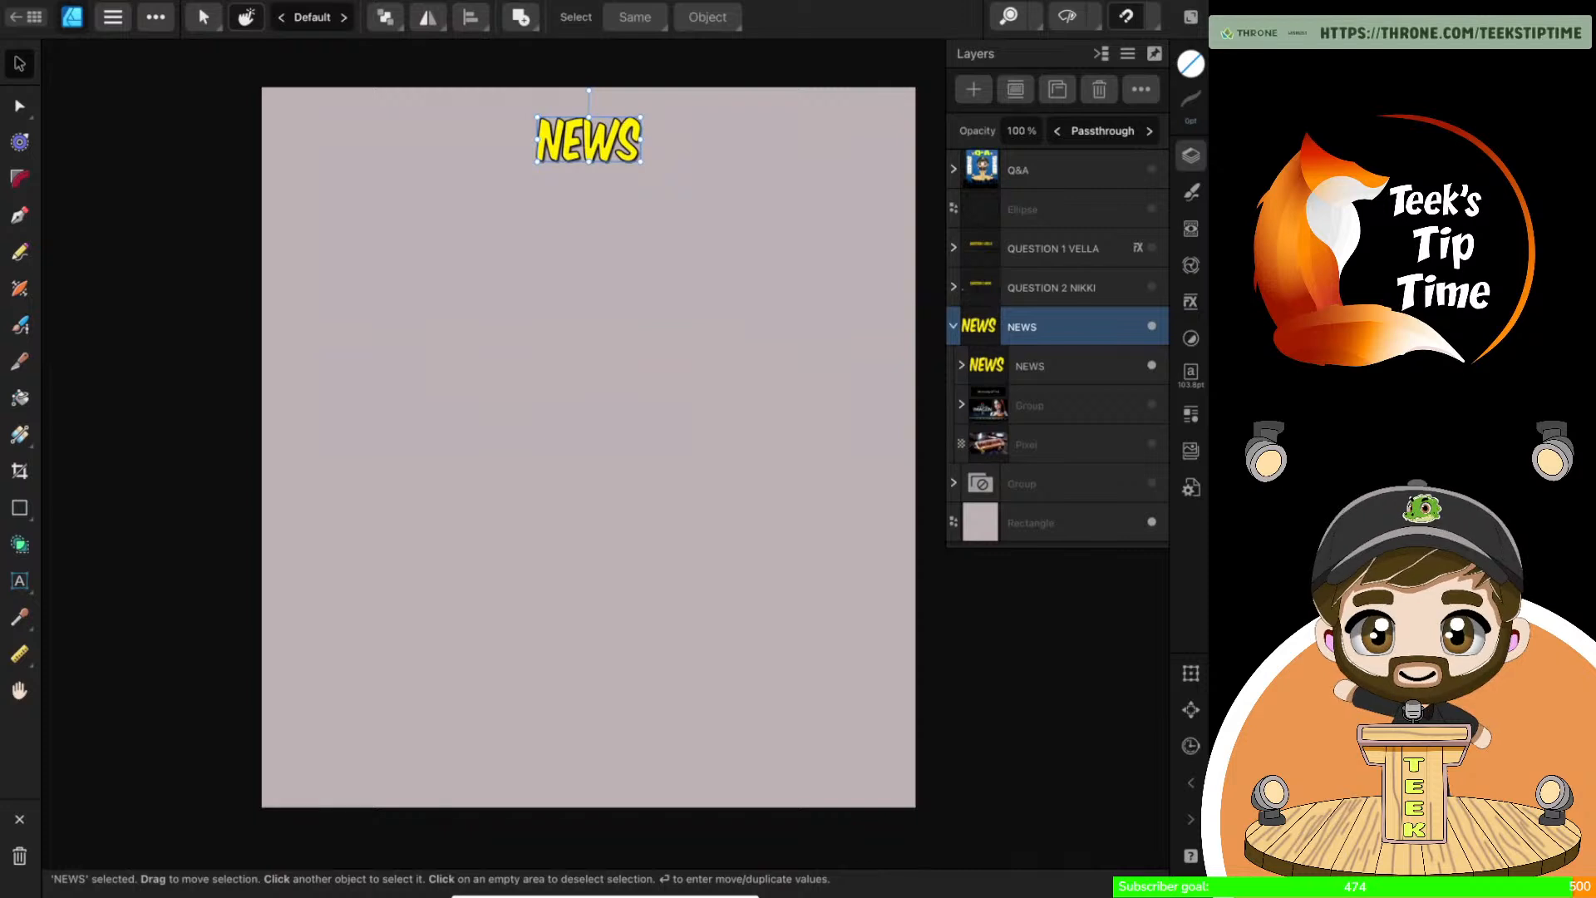
pyautogui.click(962, 405)
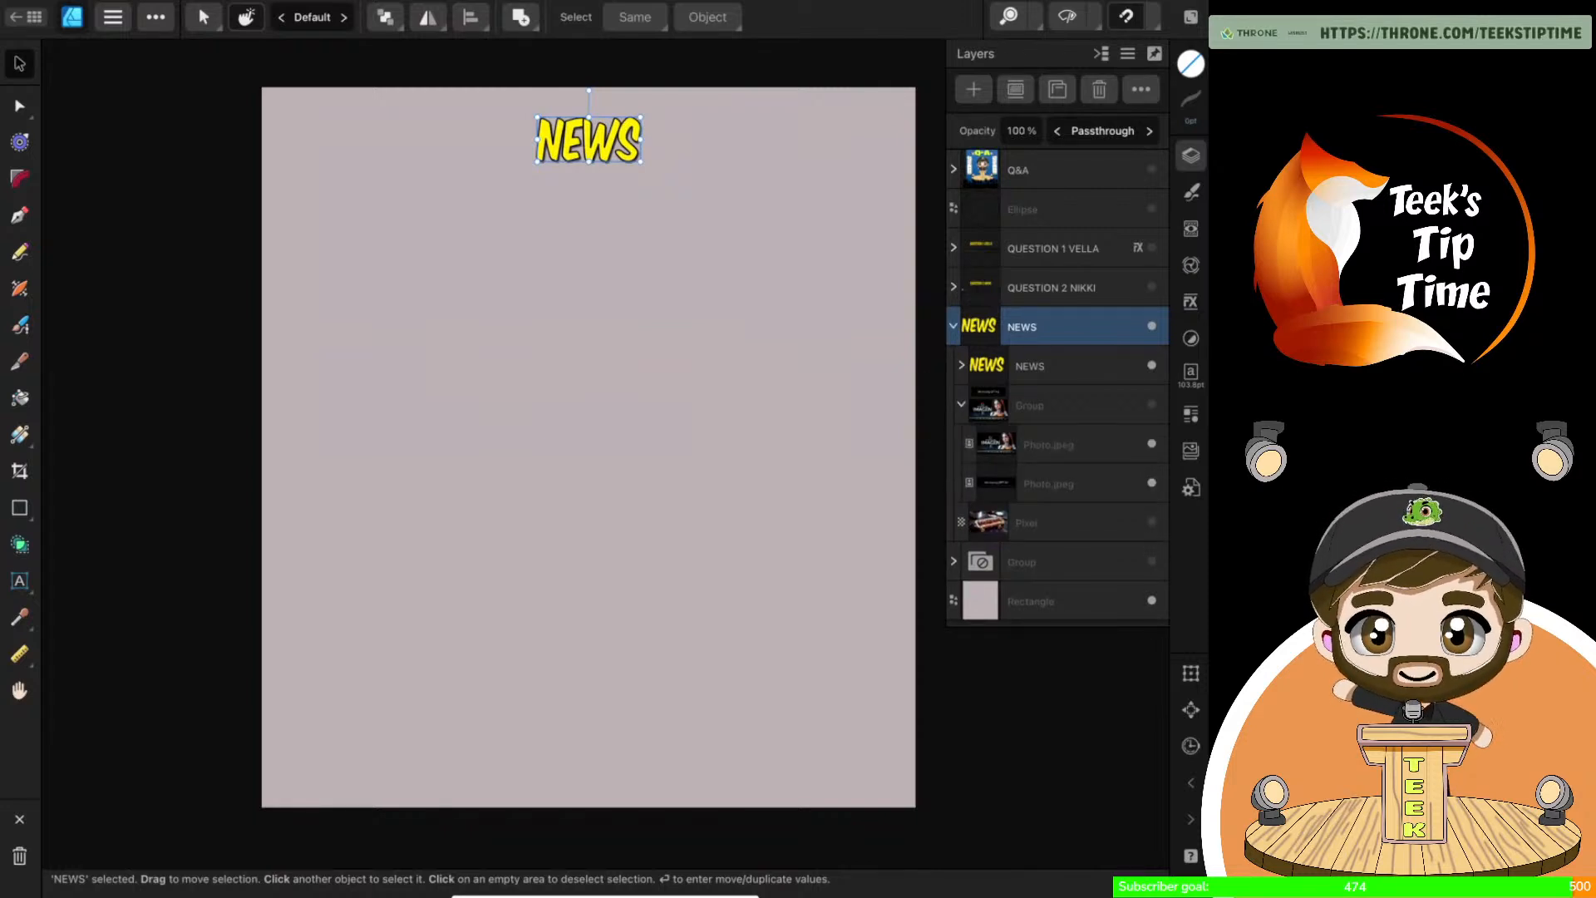
pyautogui.click(1151, 440)
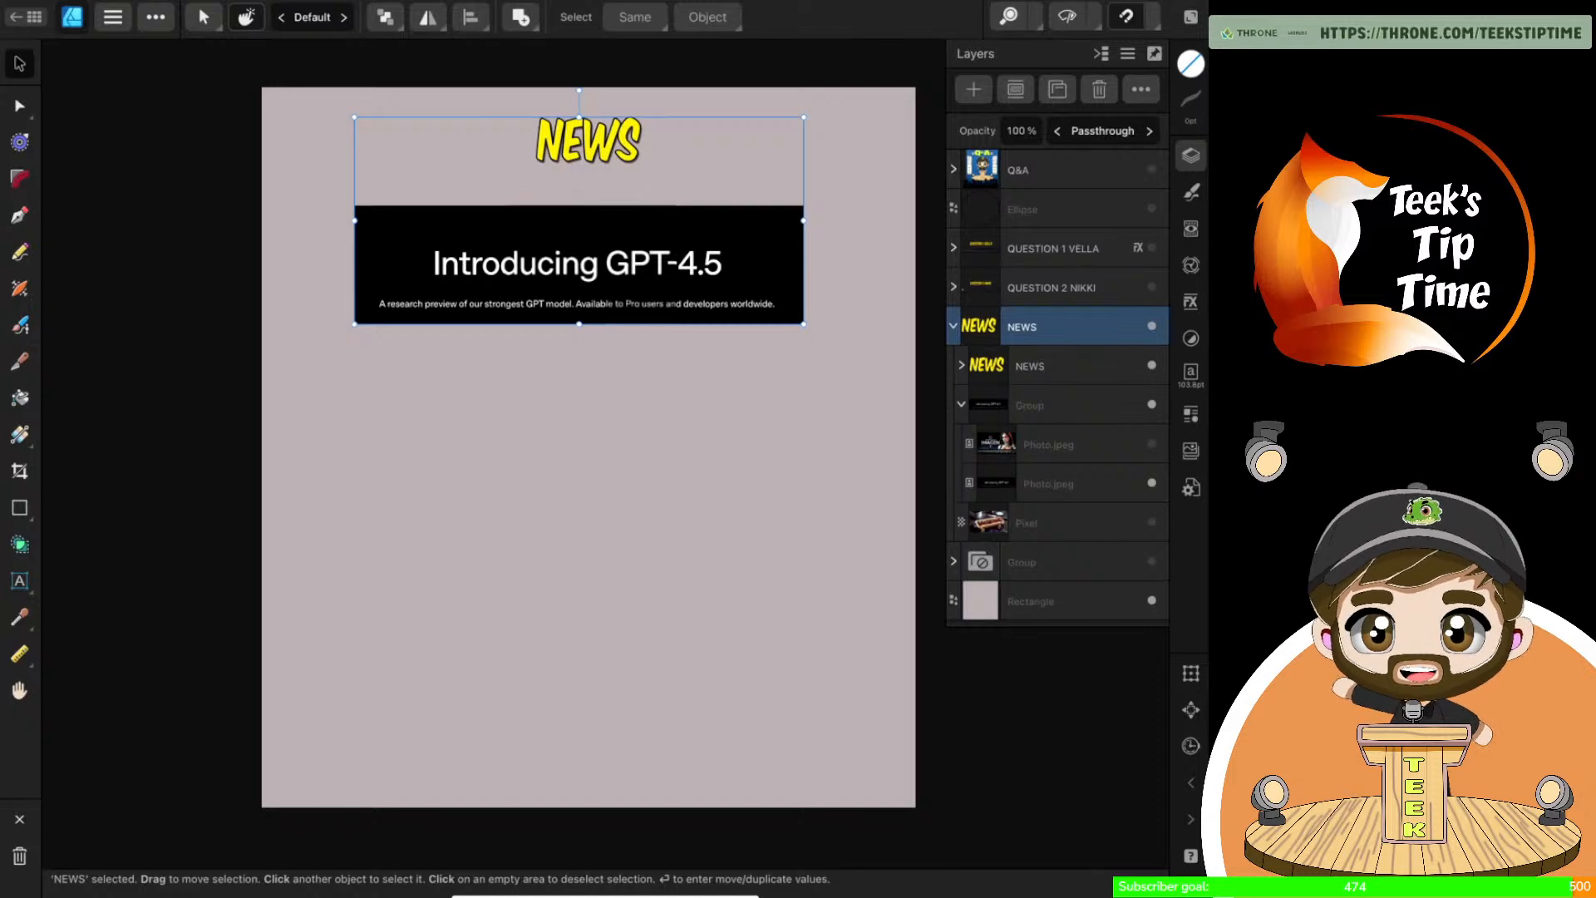
pyautogui.scroll(4, 828, 387)
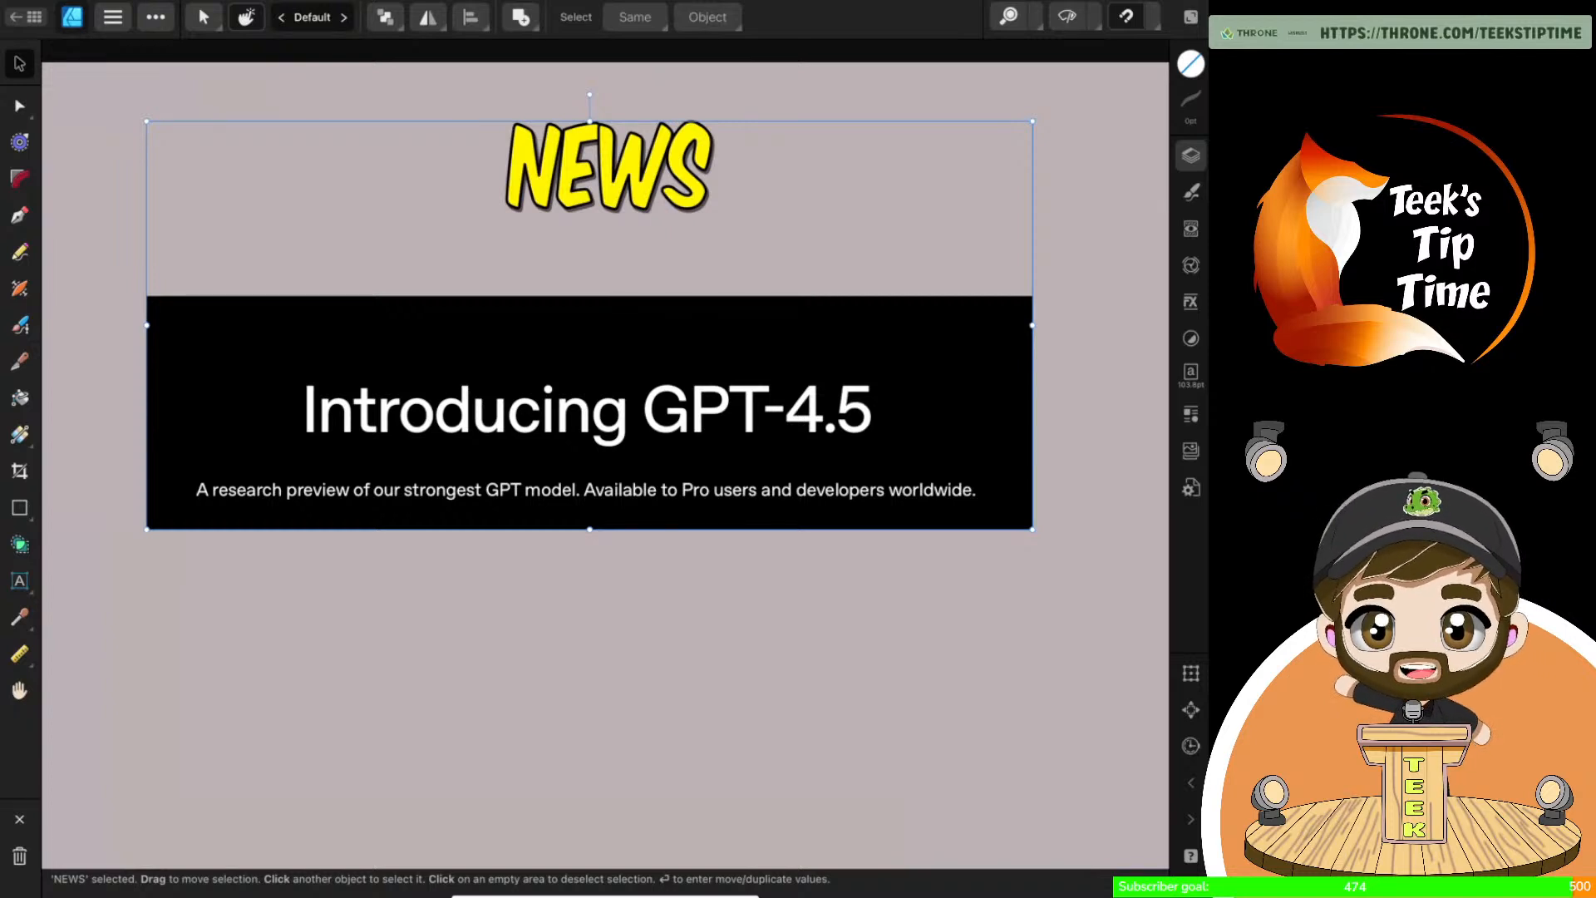
pyautogui.scroll(-2, 1061, 385)
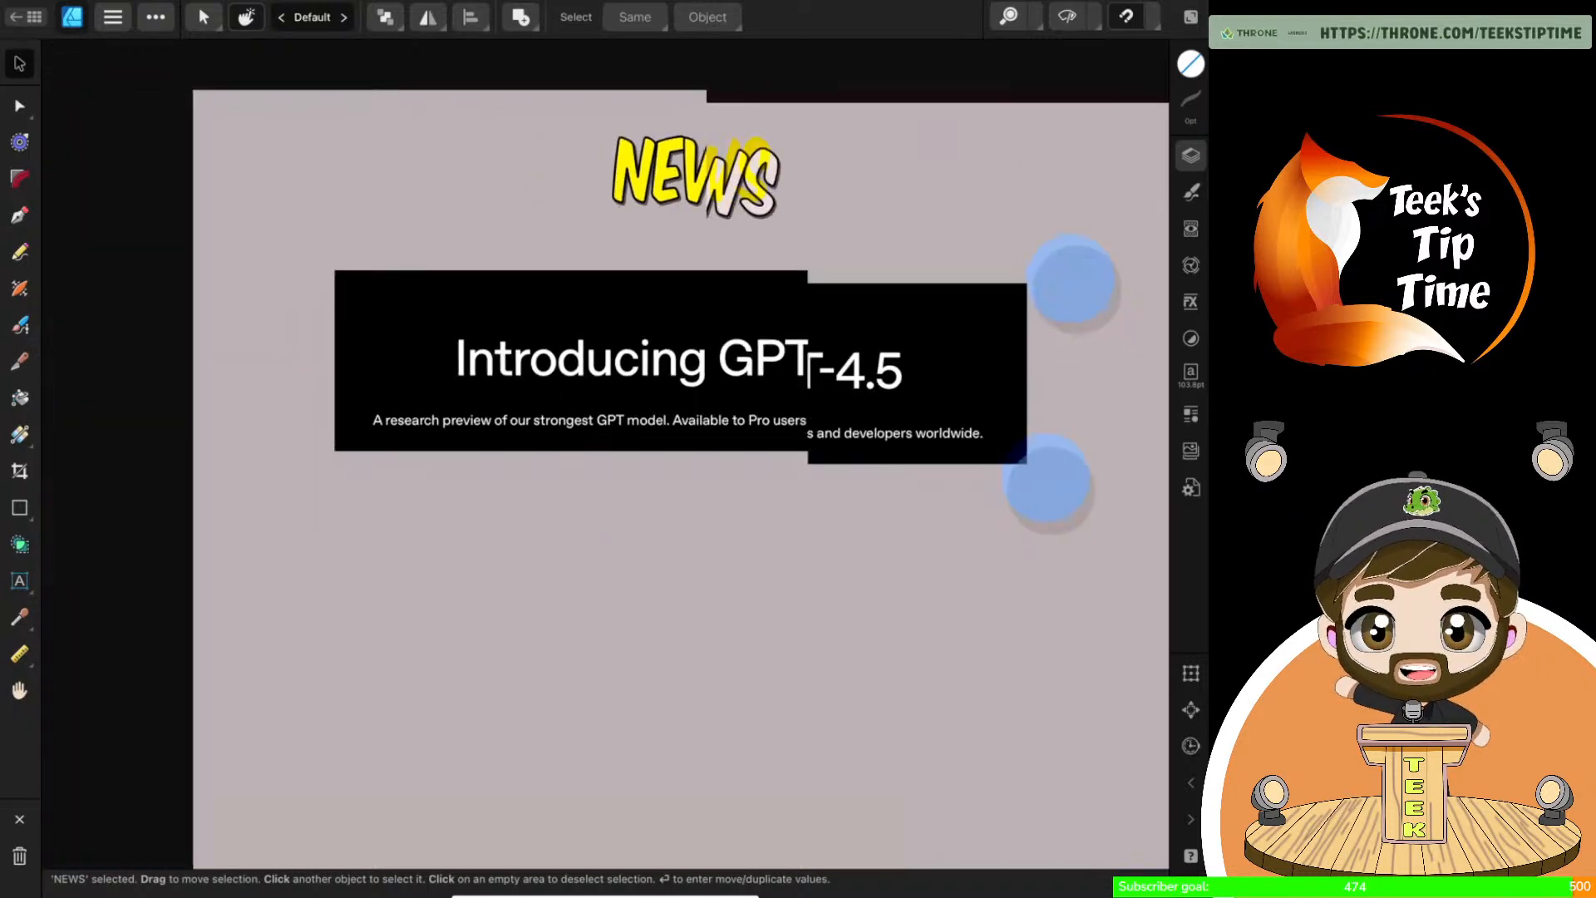
# Show the Imagen 3 photo in the nested group and hide the GPT-4.5 photo
pyautogui.click(1192, 154)
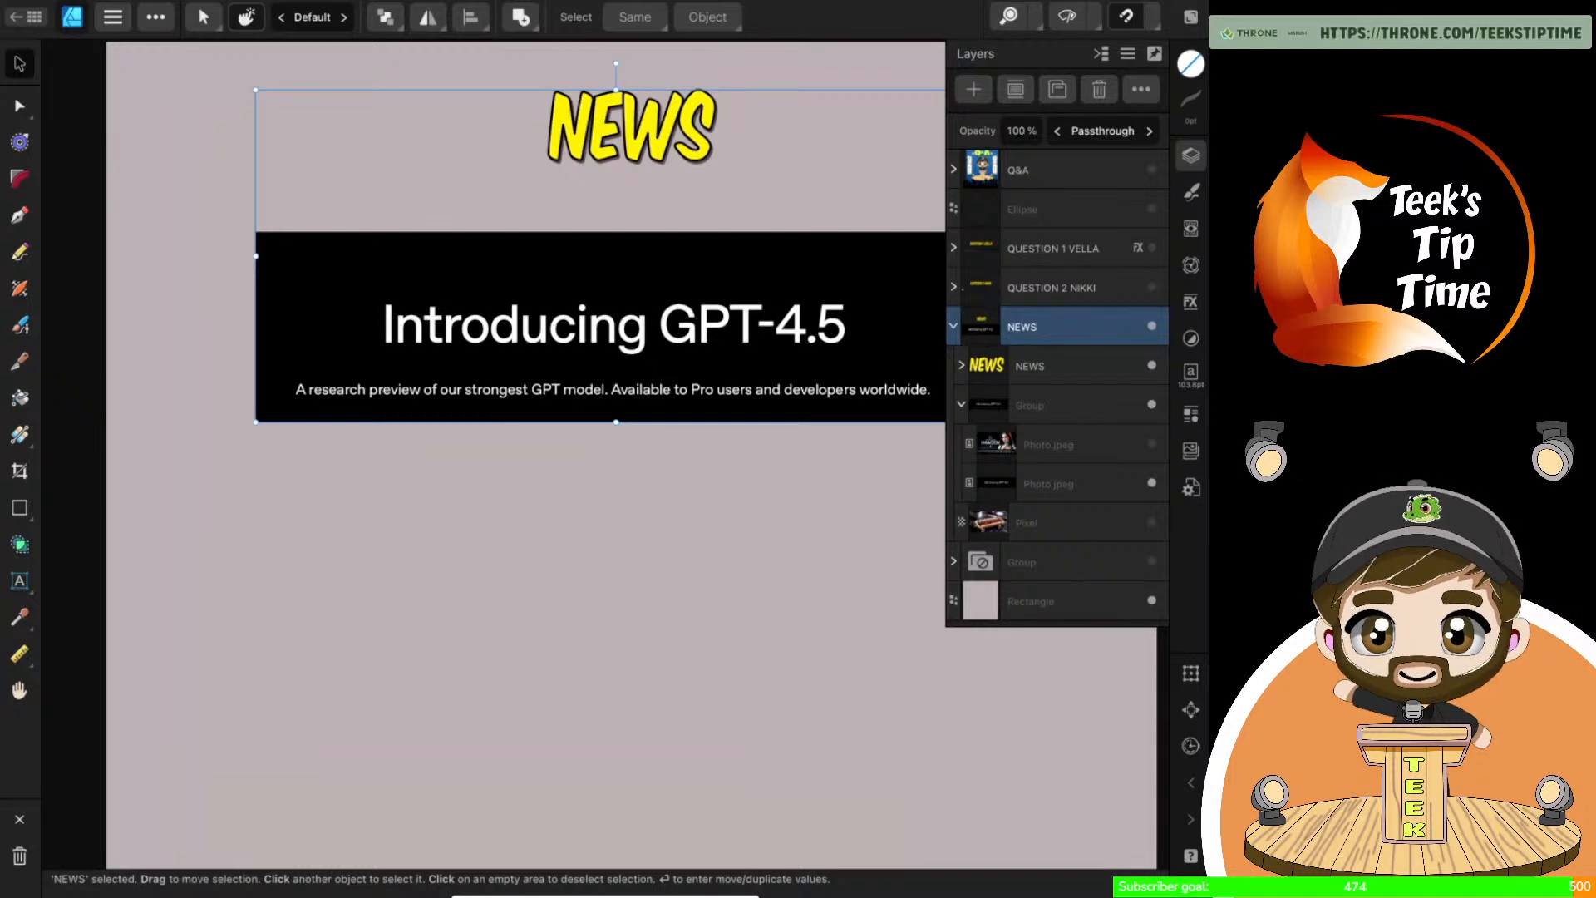
pyautogui.click(1152, 445)
pyautogui.click(1152, 483)
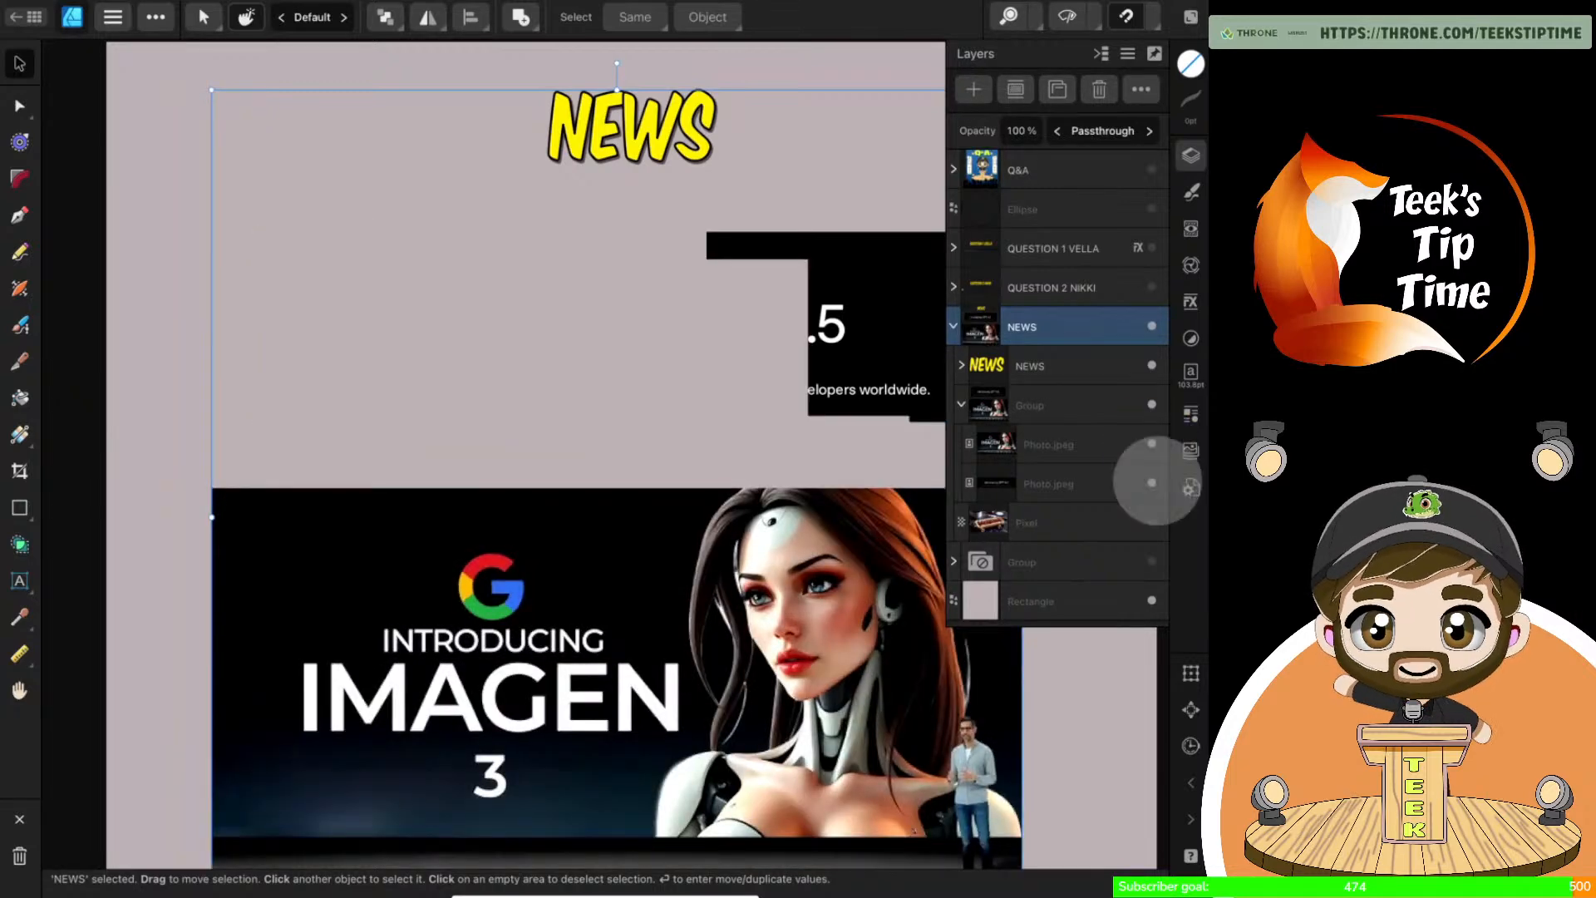
pyautogui.scroll(-3, 837, 606)
pyautogui.scroll(3, 830, 504)
pyautogui.scroll(-1, 802, 358)
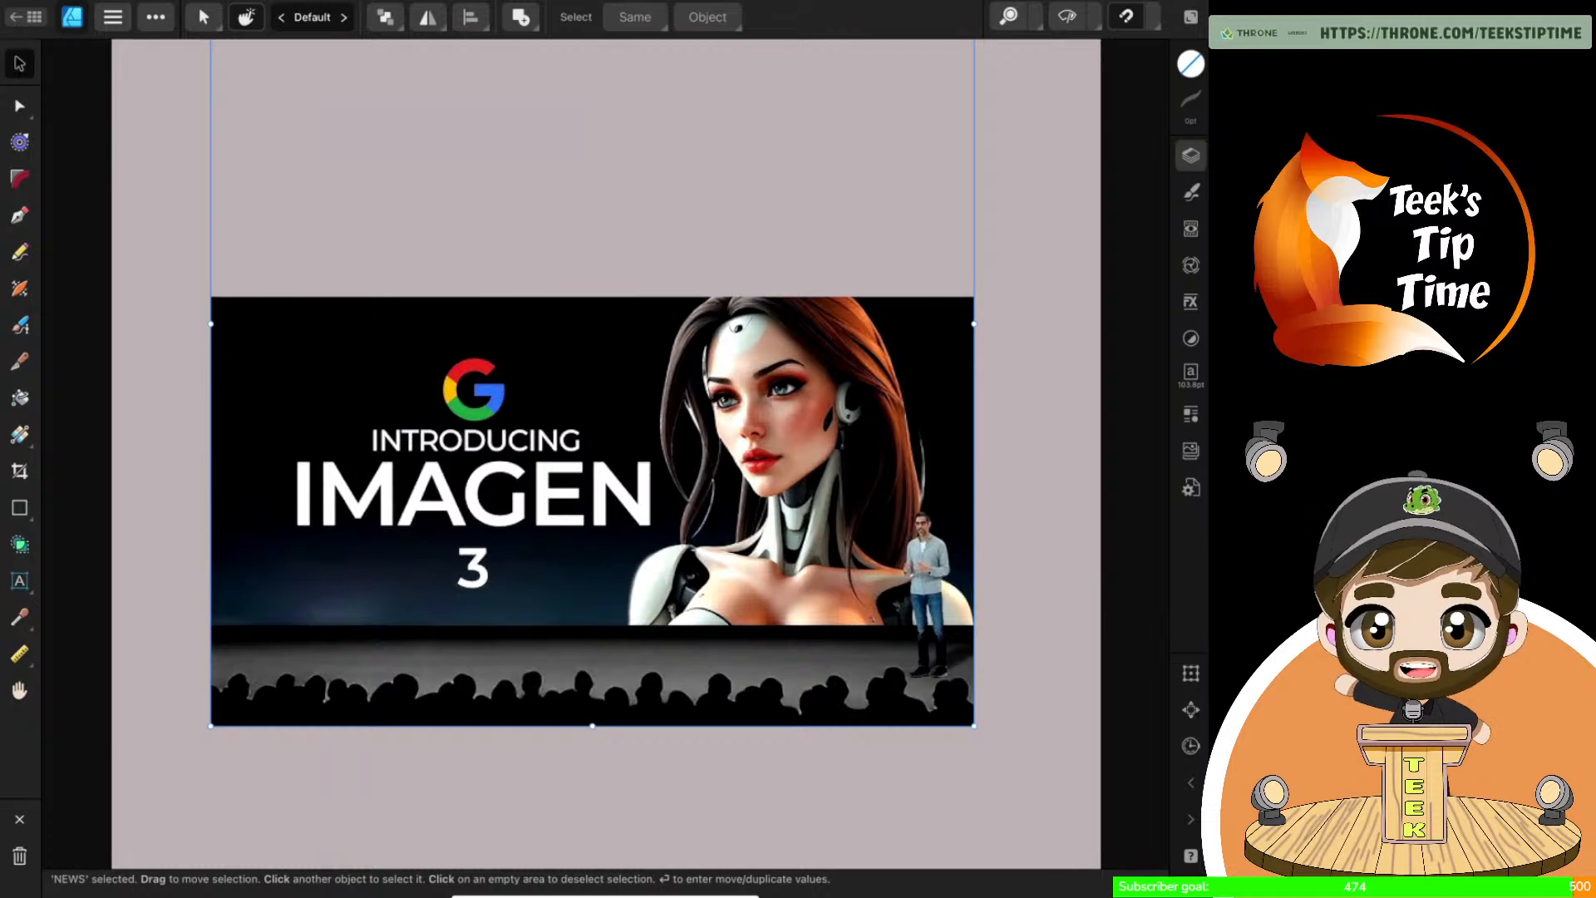
# Show the GPT-4.5 photo again together with the Imagen 3 photo
pyautogui.click(1191, 155)
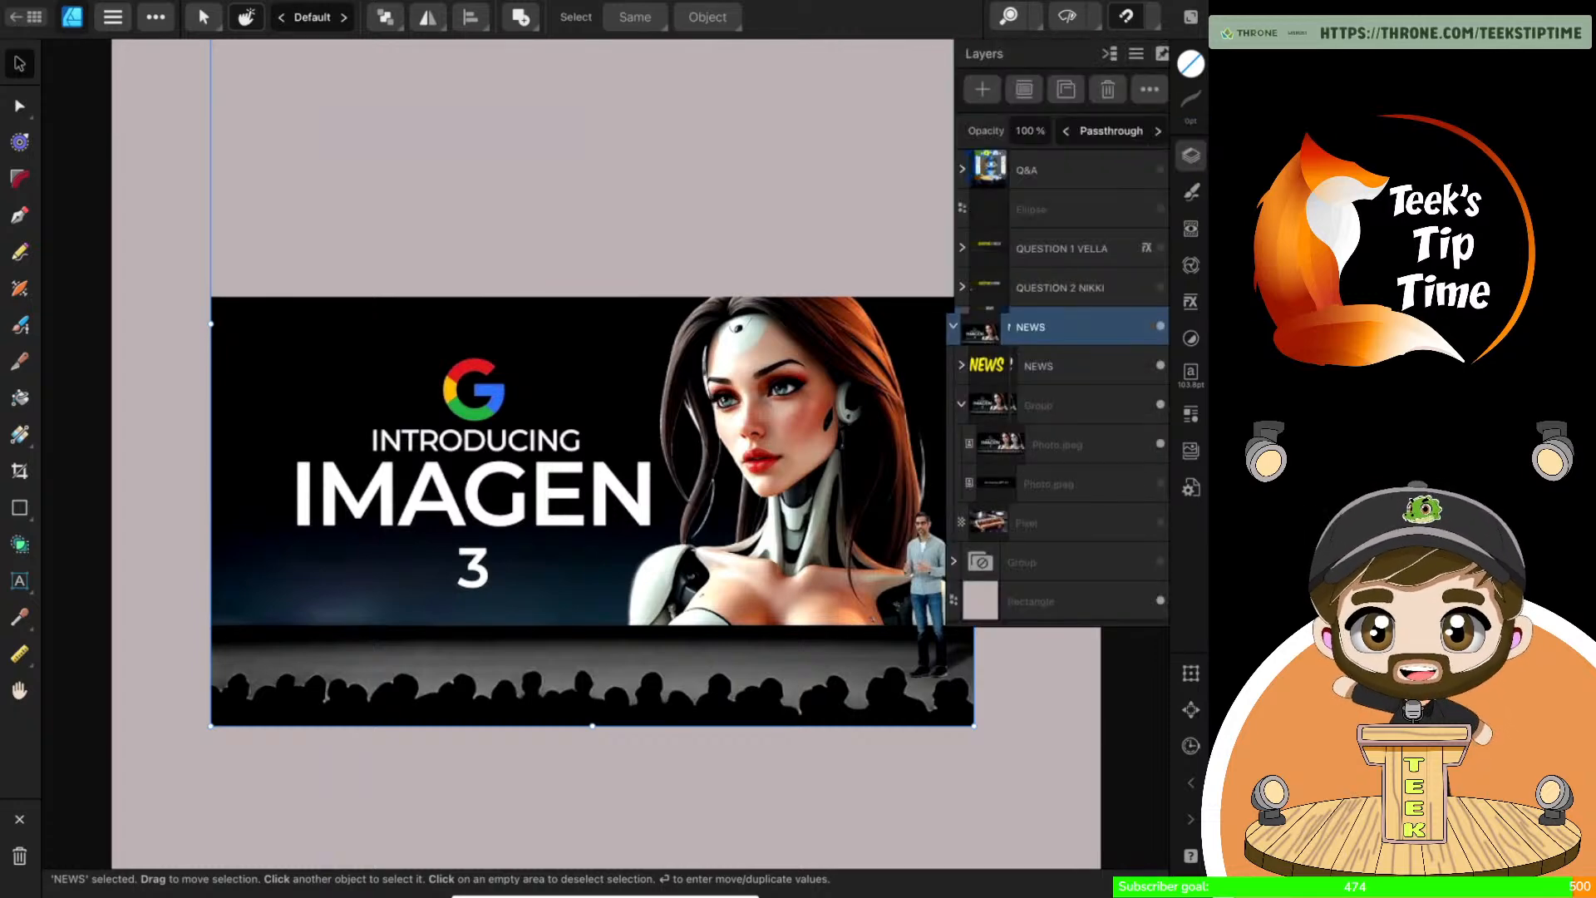
pyautogui.click(1155, 480)
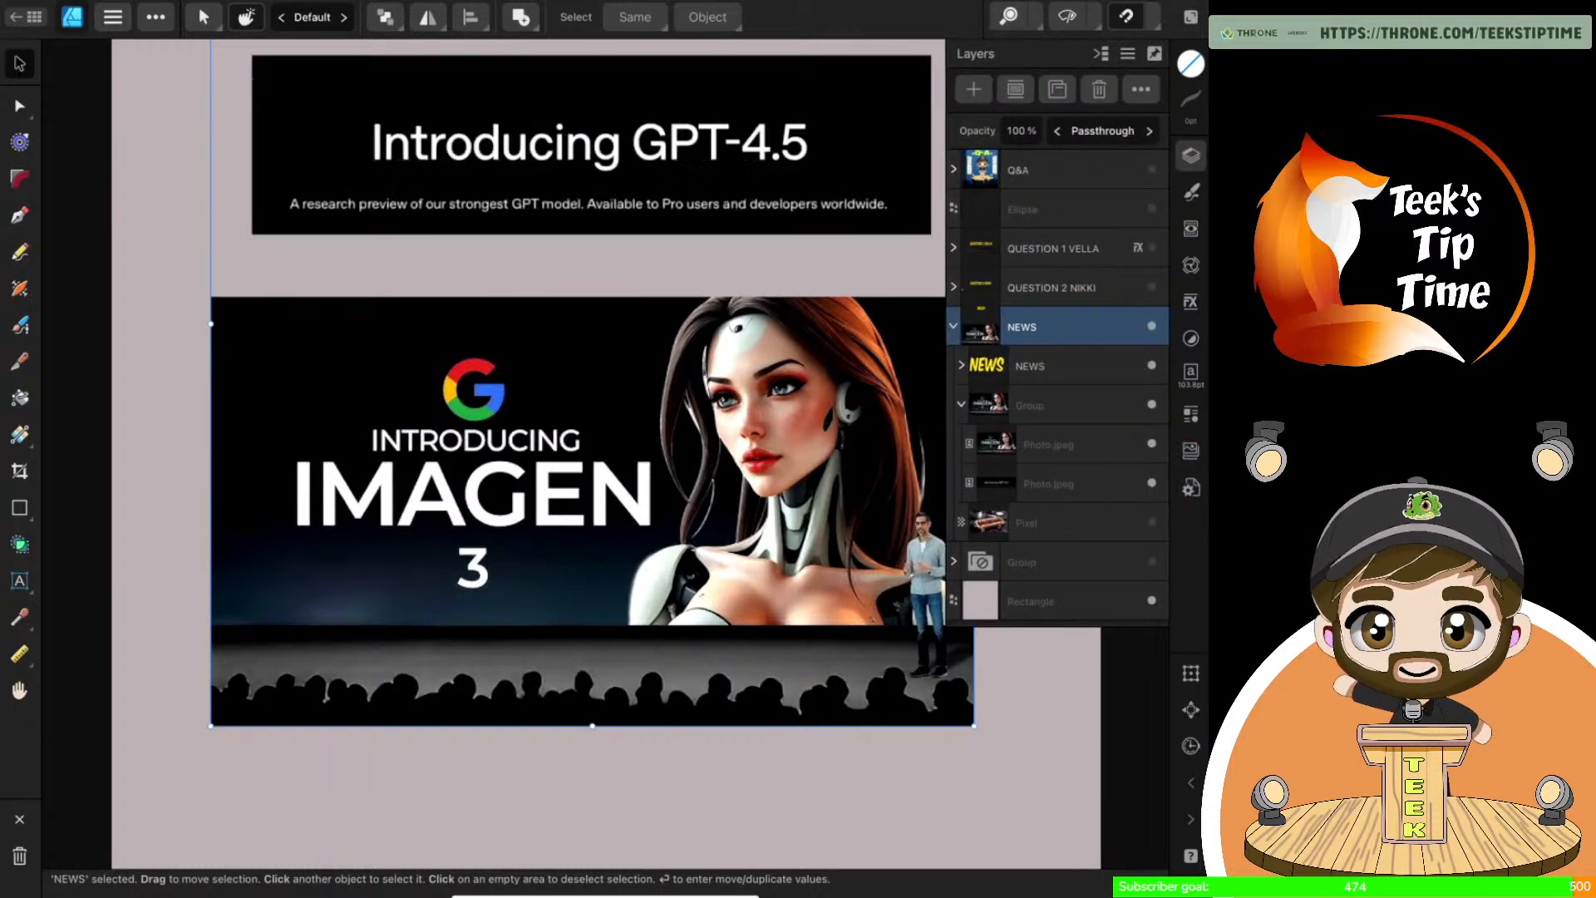
pyautogui.scroll(-2, 869, 528)
pyautogui.scroll(2, 868, 528)
pyautogui.scroll(-2, 998, 536)
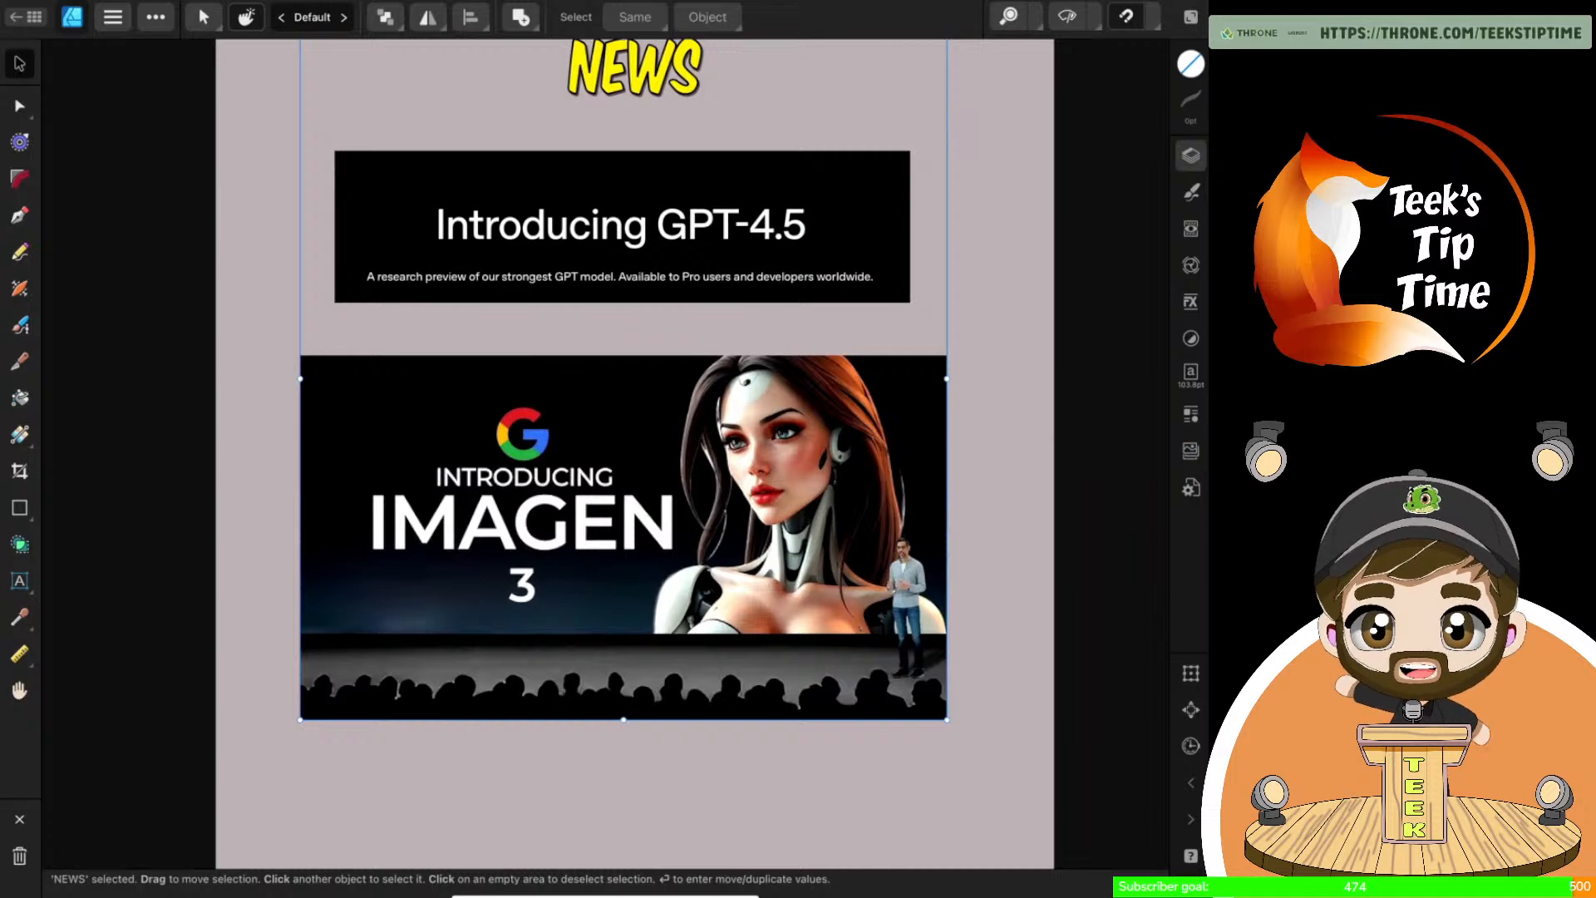
# Collapse and hide the nested photo group, and show the Pixel layer with the ideogram toast picture
pyautogui.click(1190, 155)
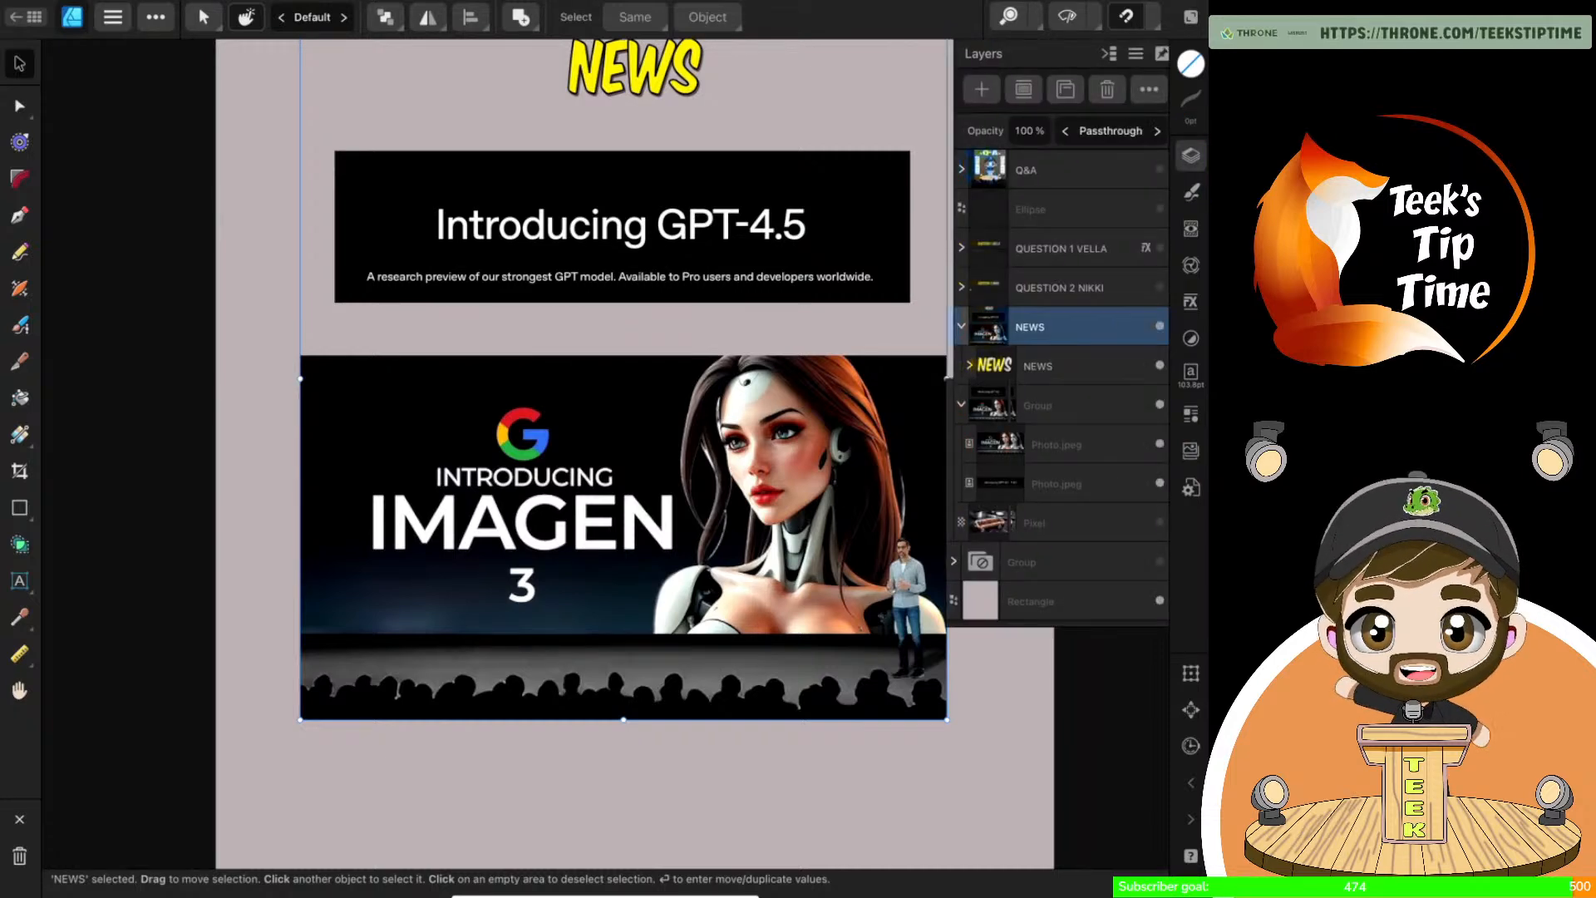
pyautogui.click(961, 405)
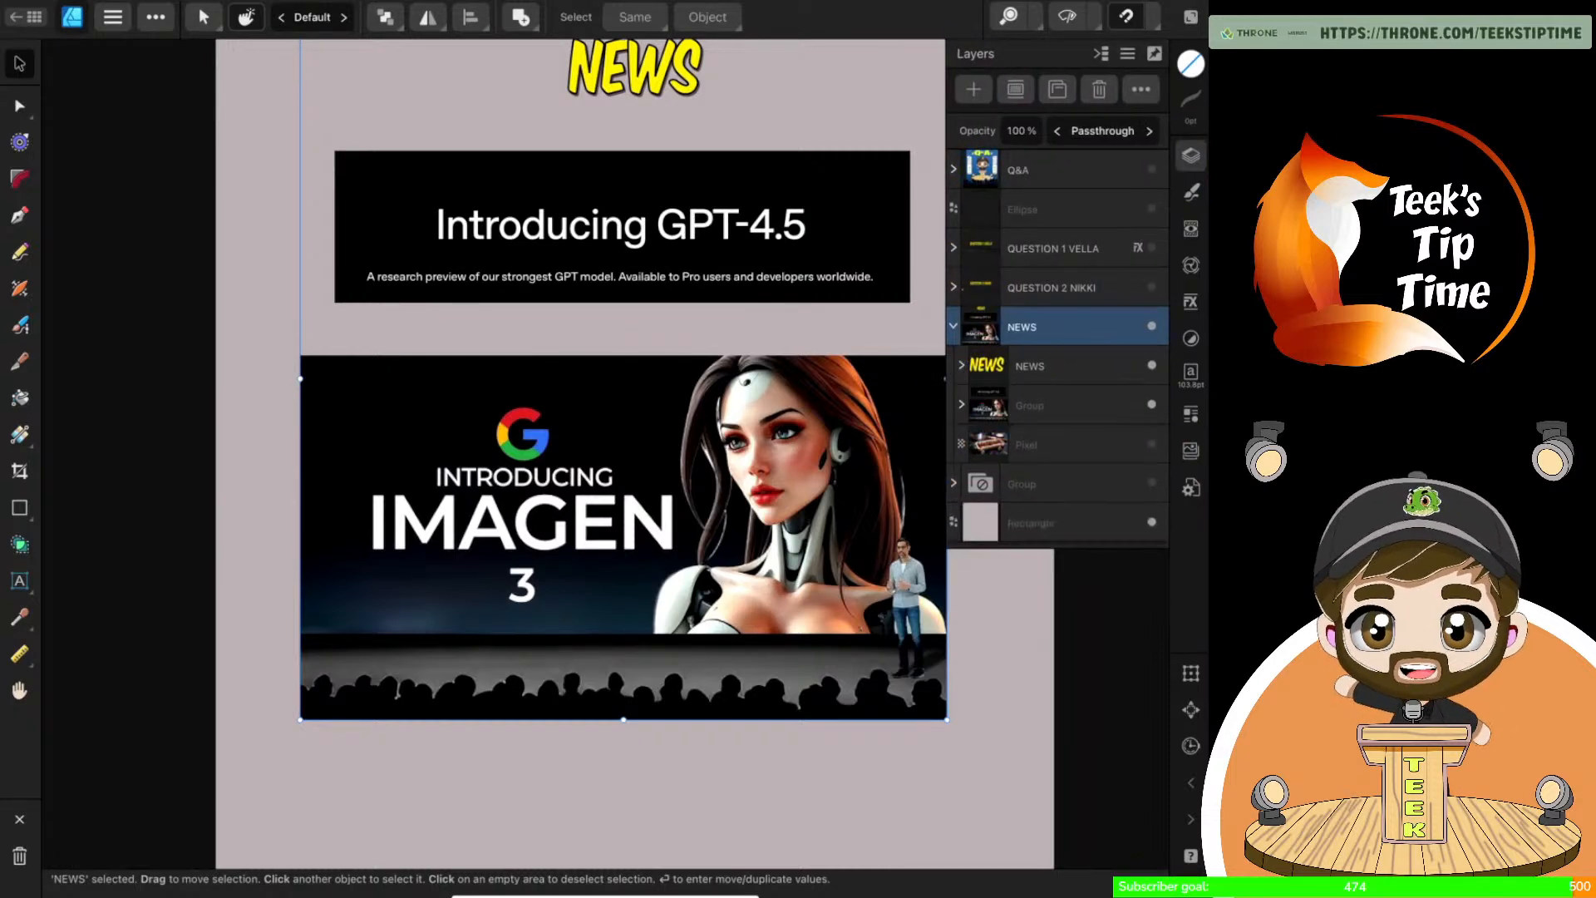
pyautogui.click(1152, 404)
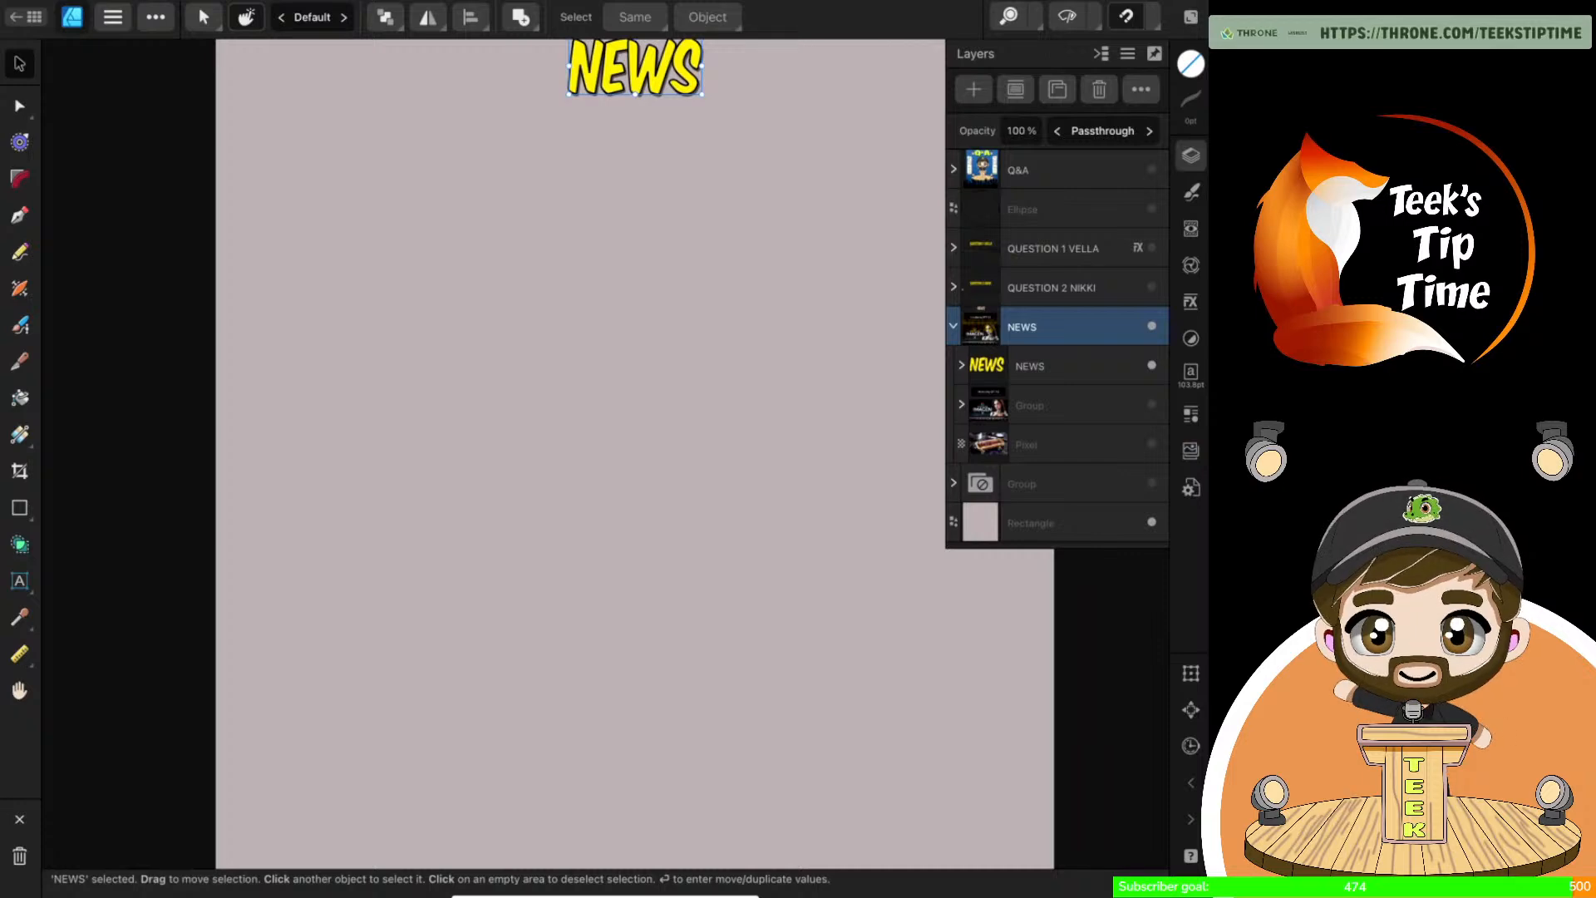
pyautogui.click(1152, 445)
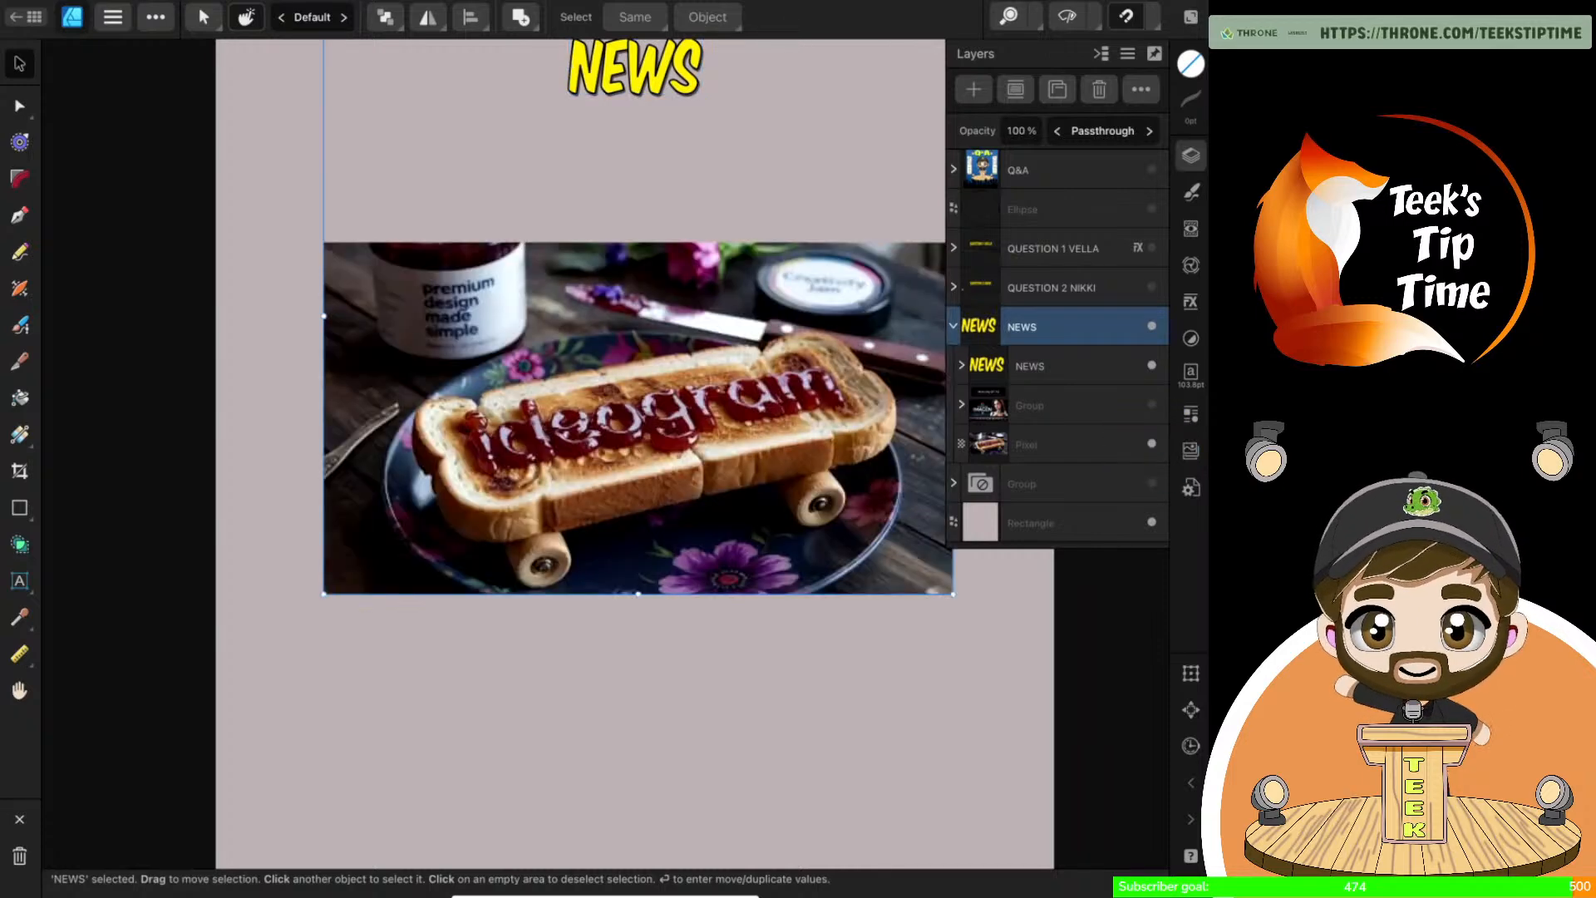
# Examine the ideogram toast picture and its jam lettering up close
pyautogui.scroll(2, 894, 561)
pyautogui.scroll(-3, 887, 562)
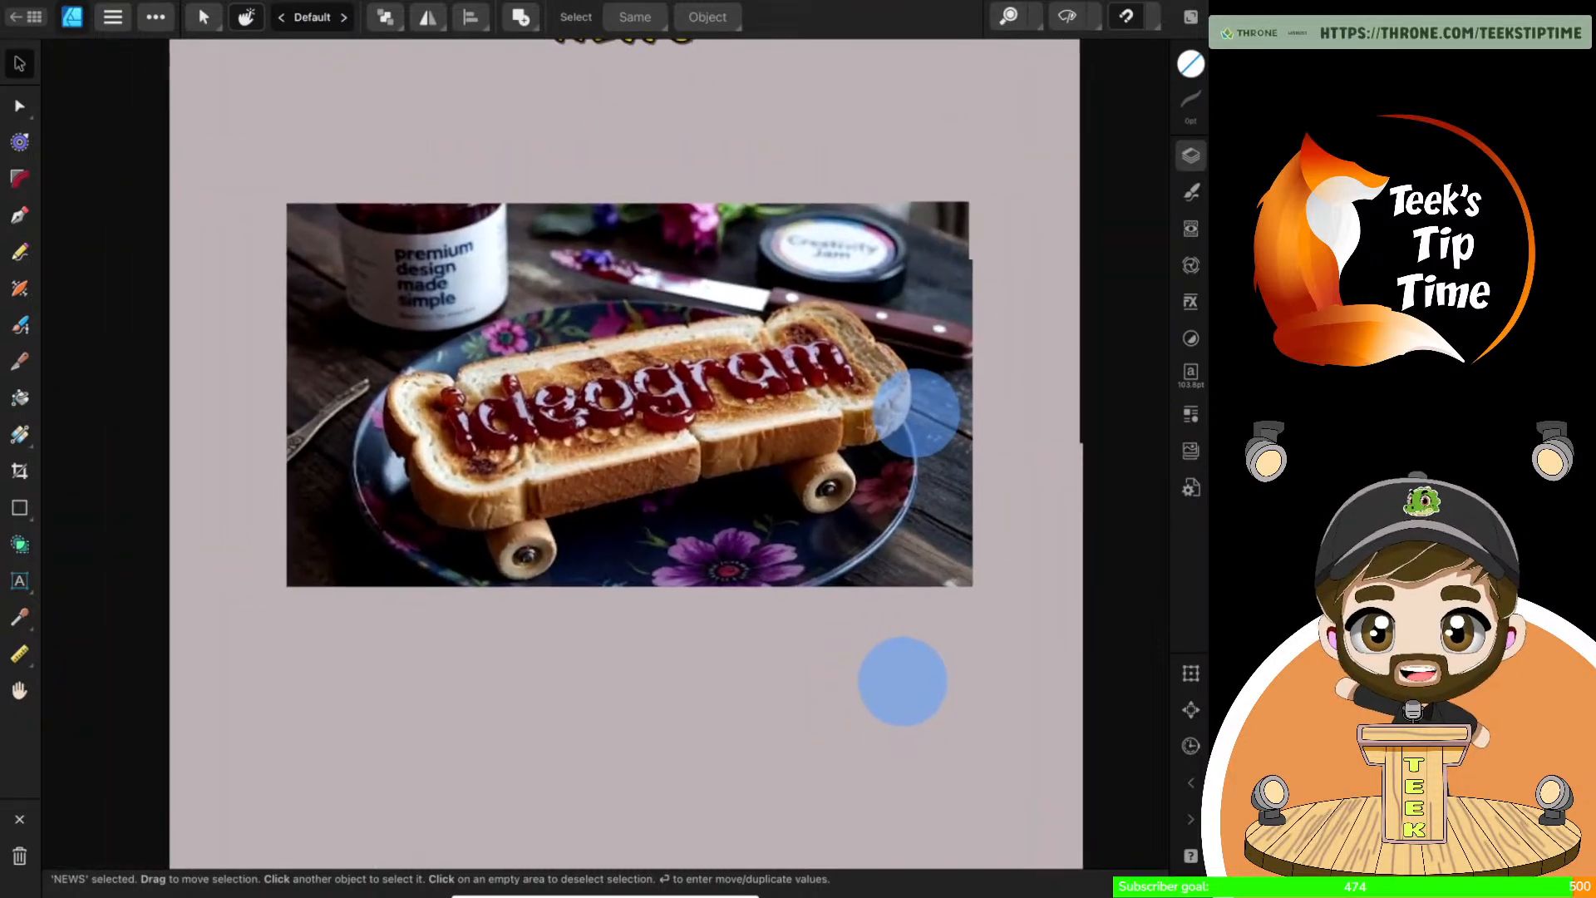
pyautogui.hscroll(1, 879, 550)
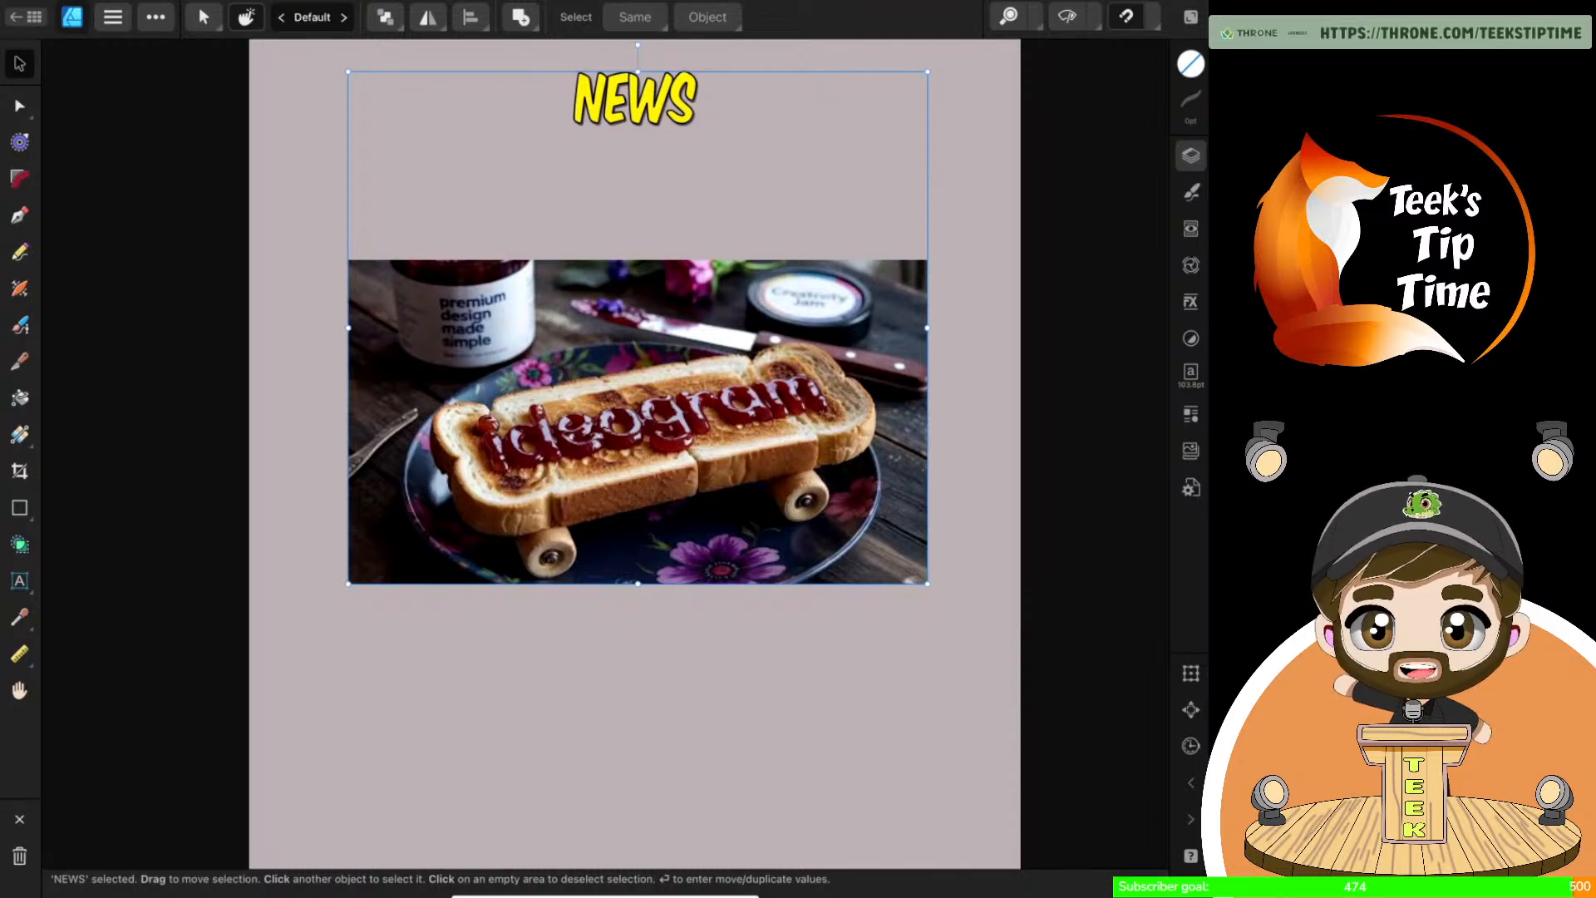
pyautogui.scroll(4, 963, 404)
pyautogui.scroll(-2, 956, 587)
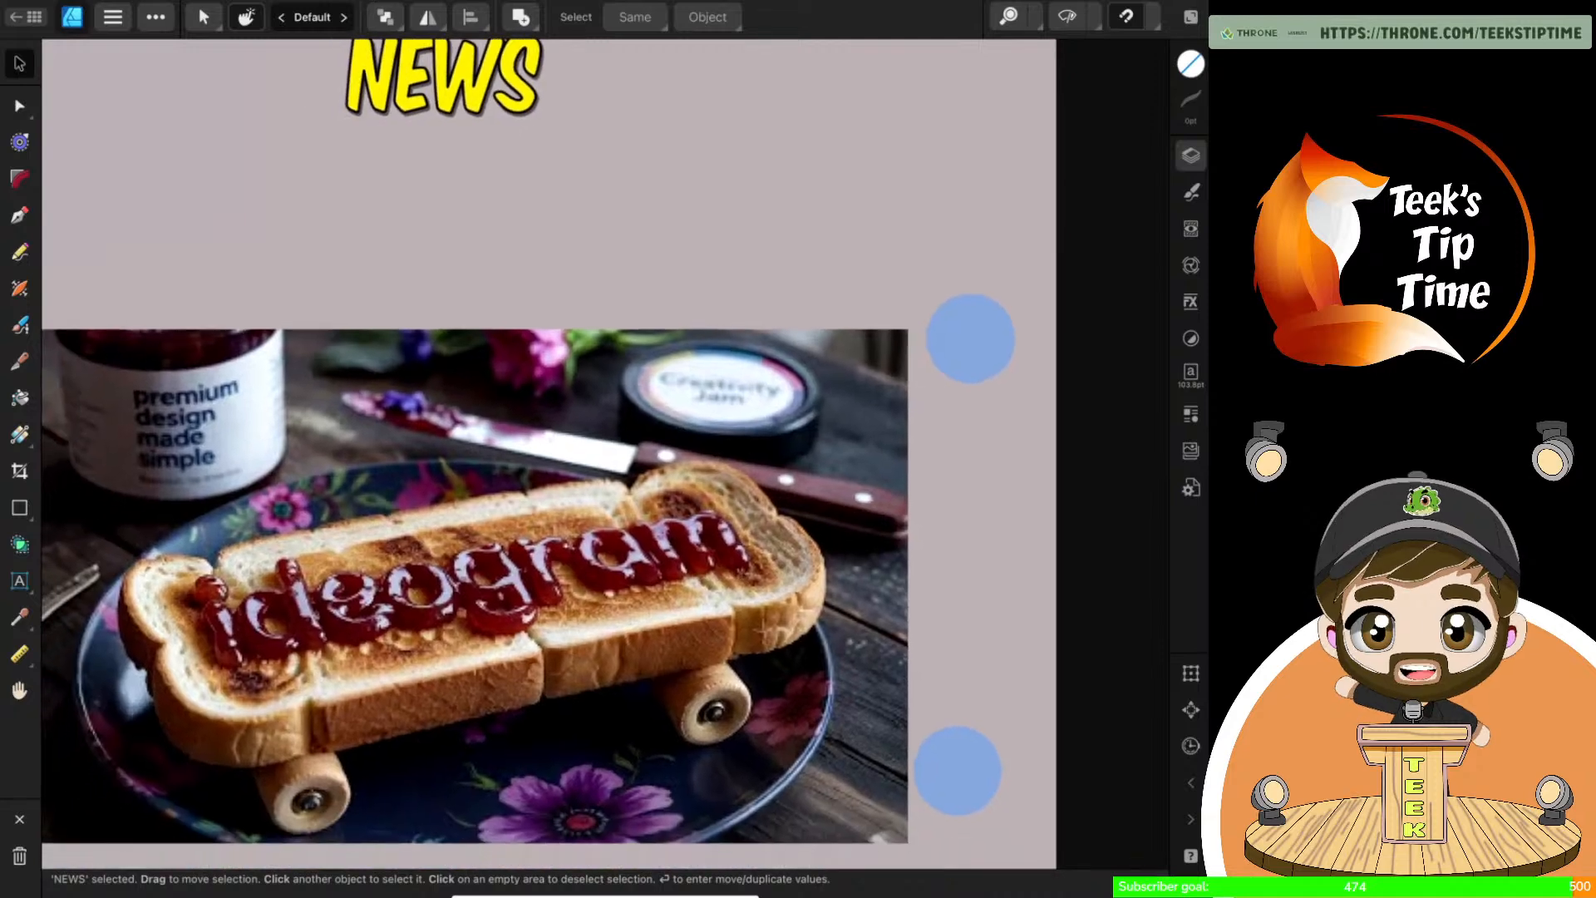
pyautogui.scroll(5, 981, 513)
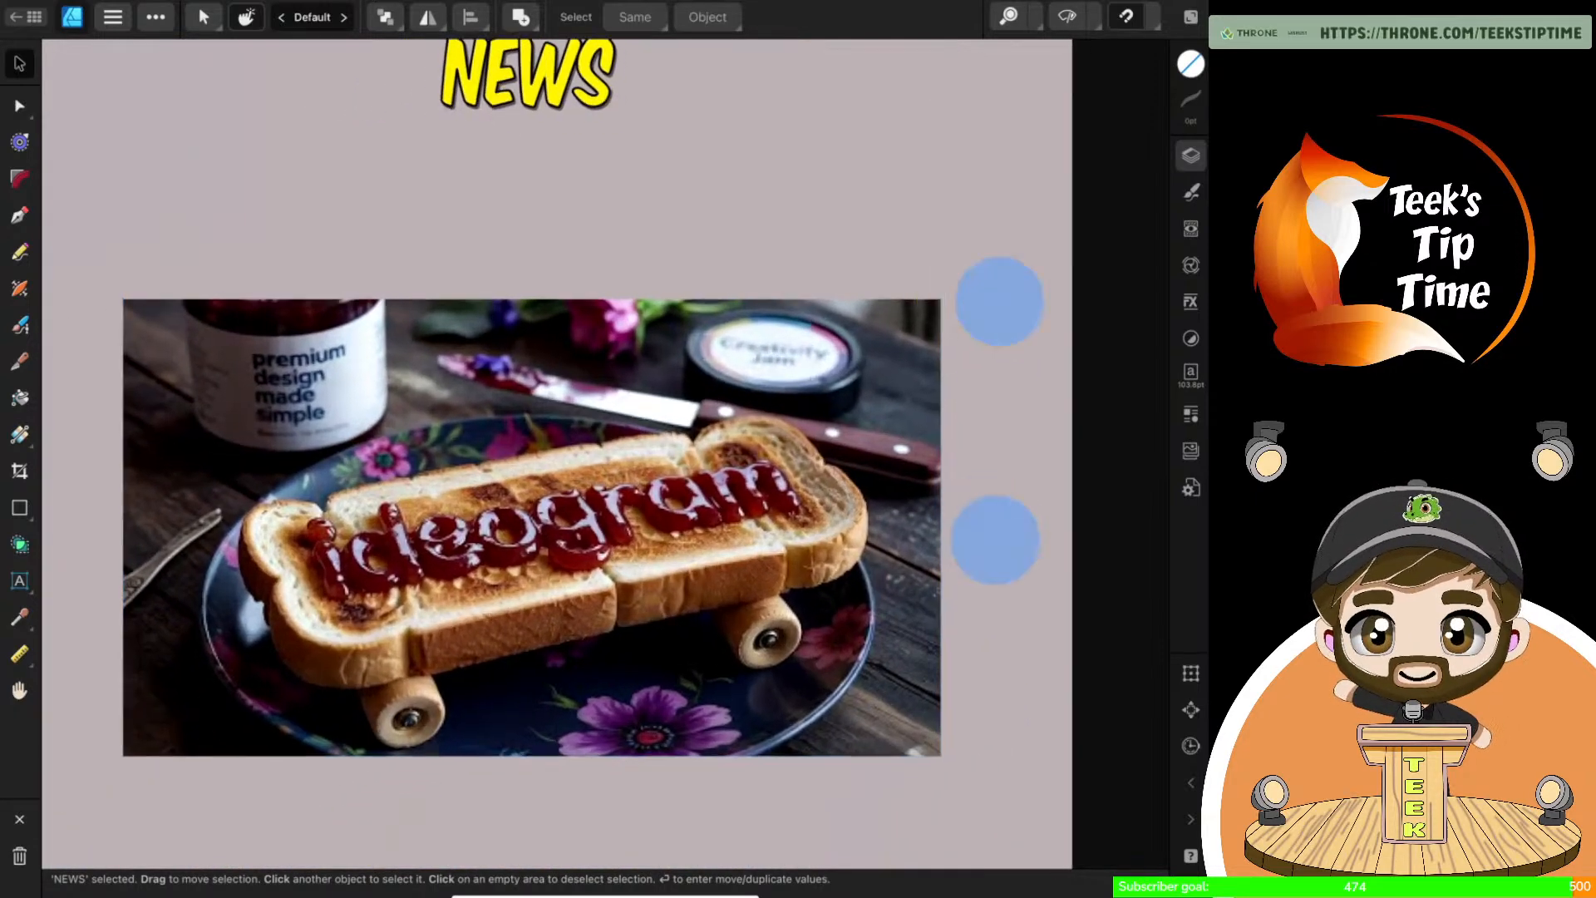
pyautogui.scroll(-3, 1026, 350)
pyautogui.scroll(2, 1019, 316)
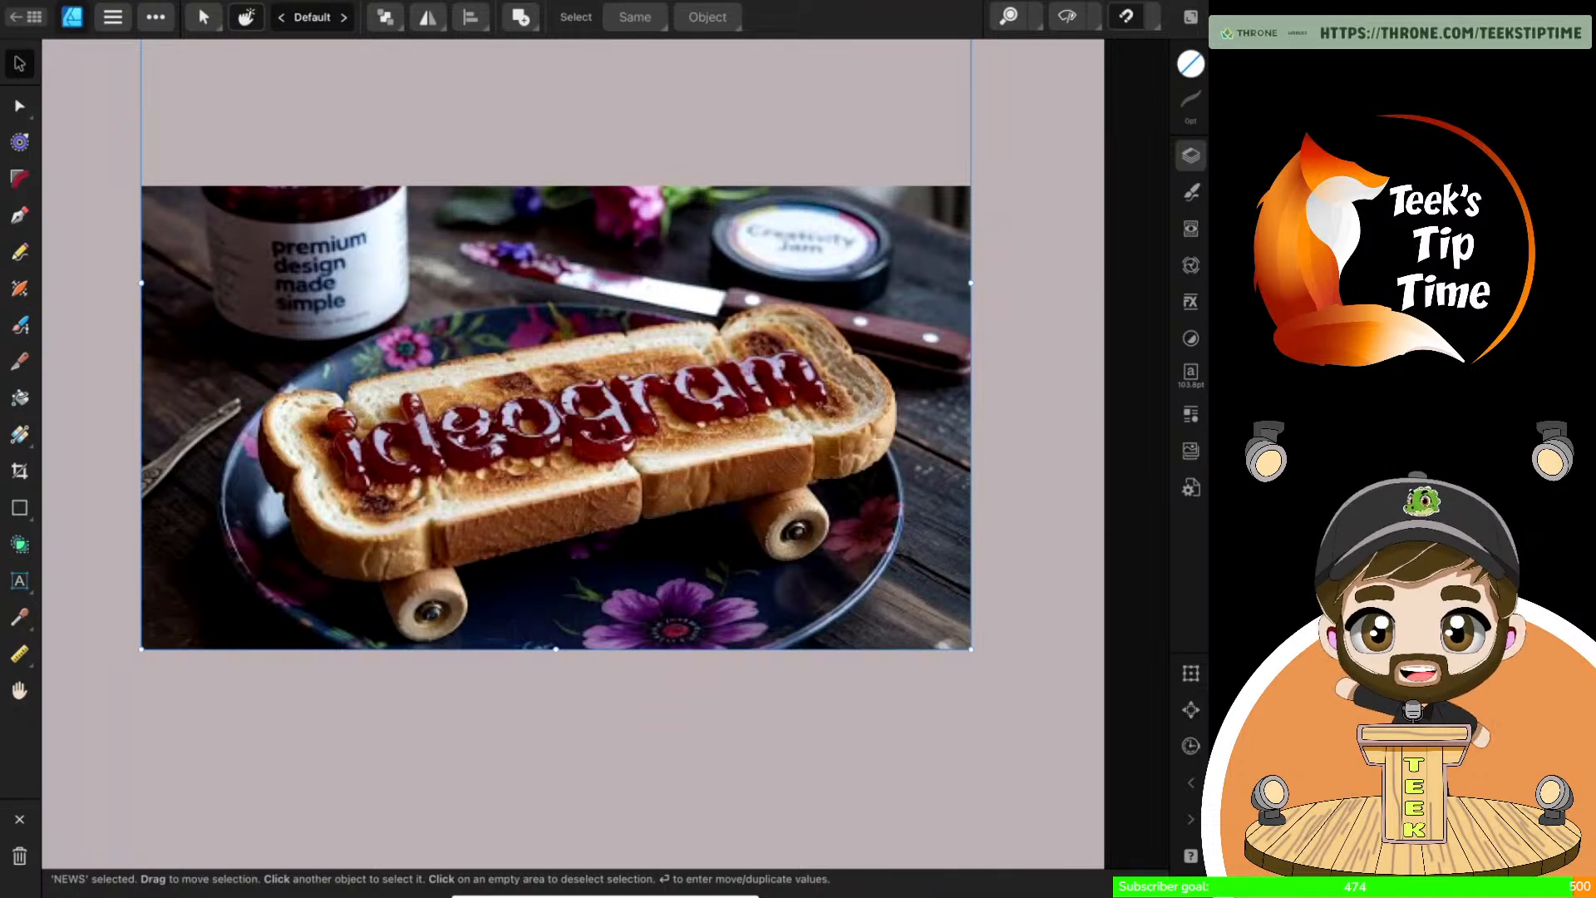
pyautogui.scroll(-3, 1047, 499)
pyautogui.scroll(1, 1028, 523)
pyautogui.scroll(-1, 1010, 542)
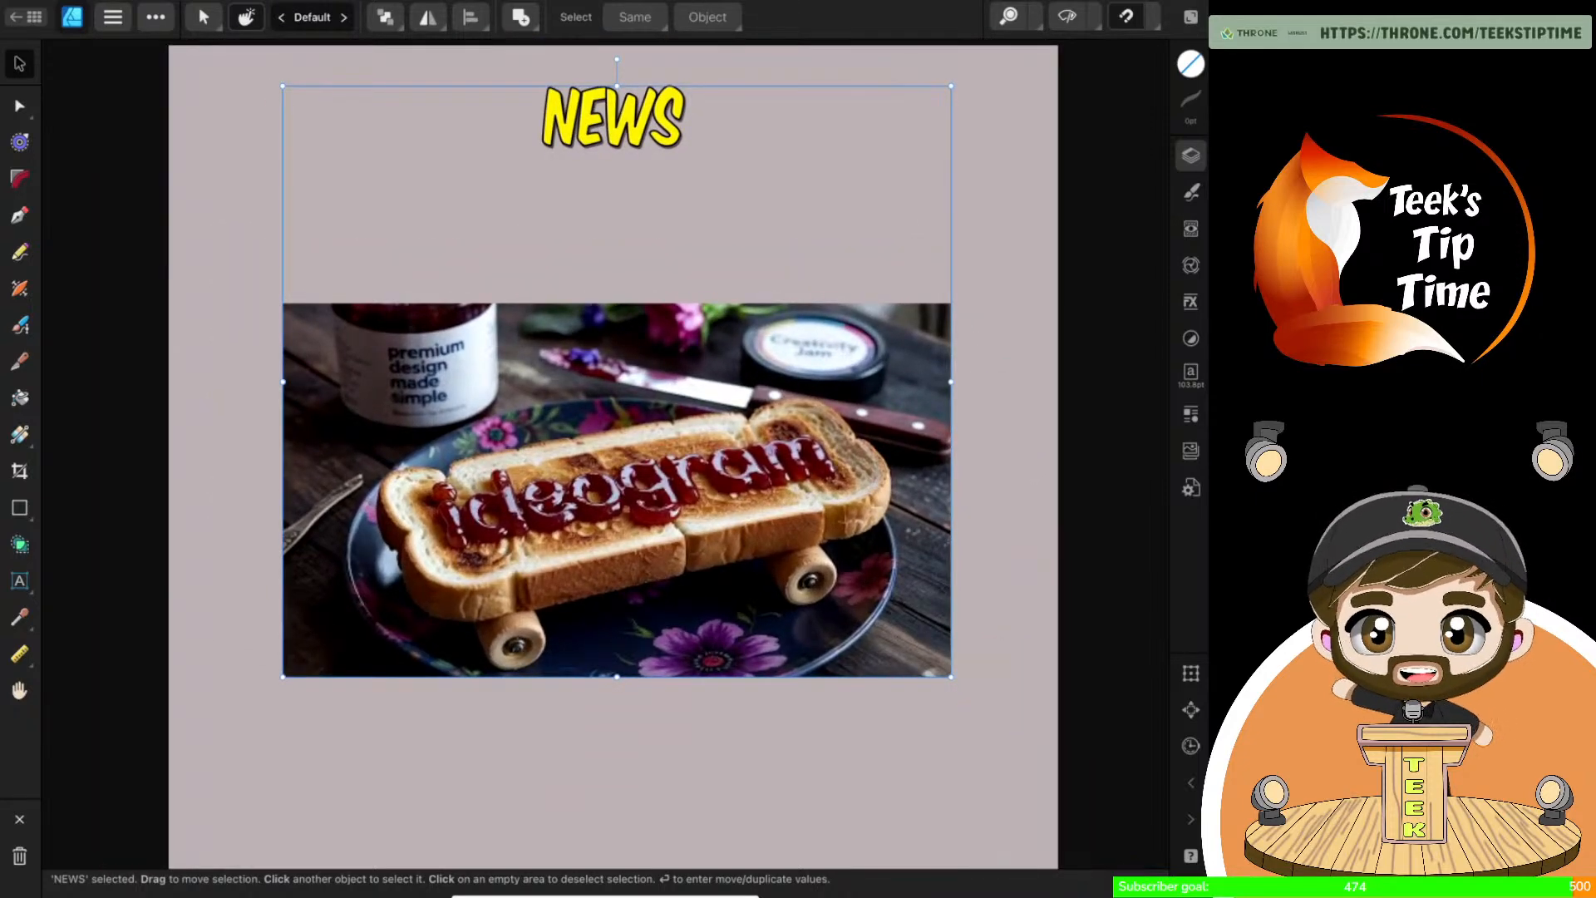
# Hide and collapse the NEWS group, and show the Q&A group over the whole page
pyautogui.click(1191, 156)
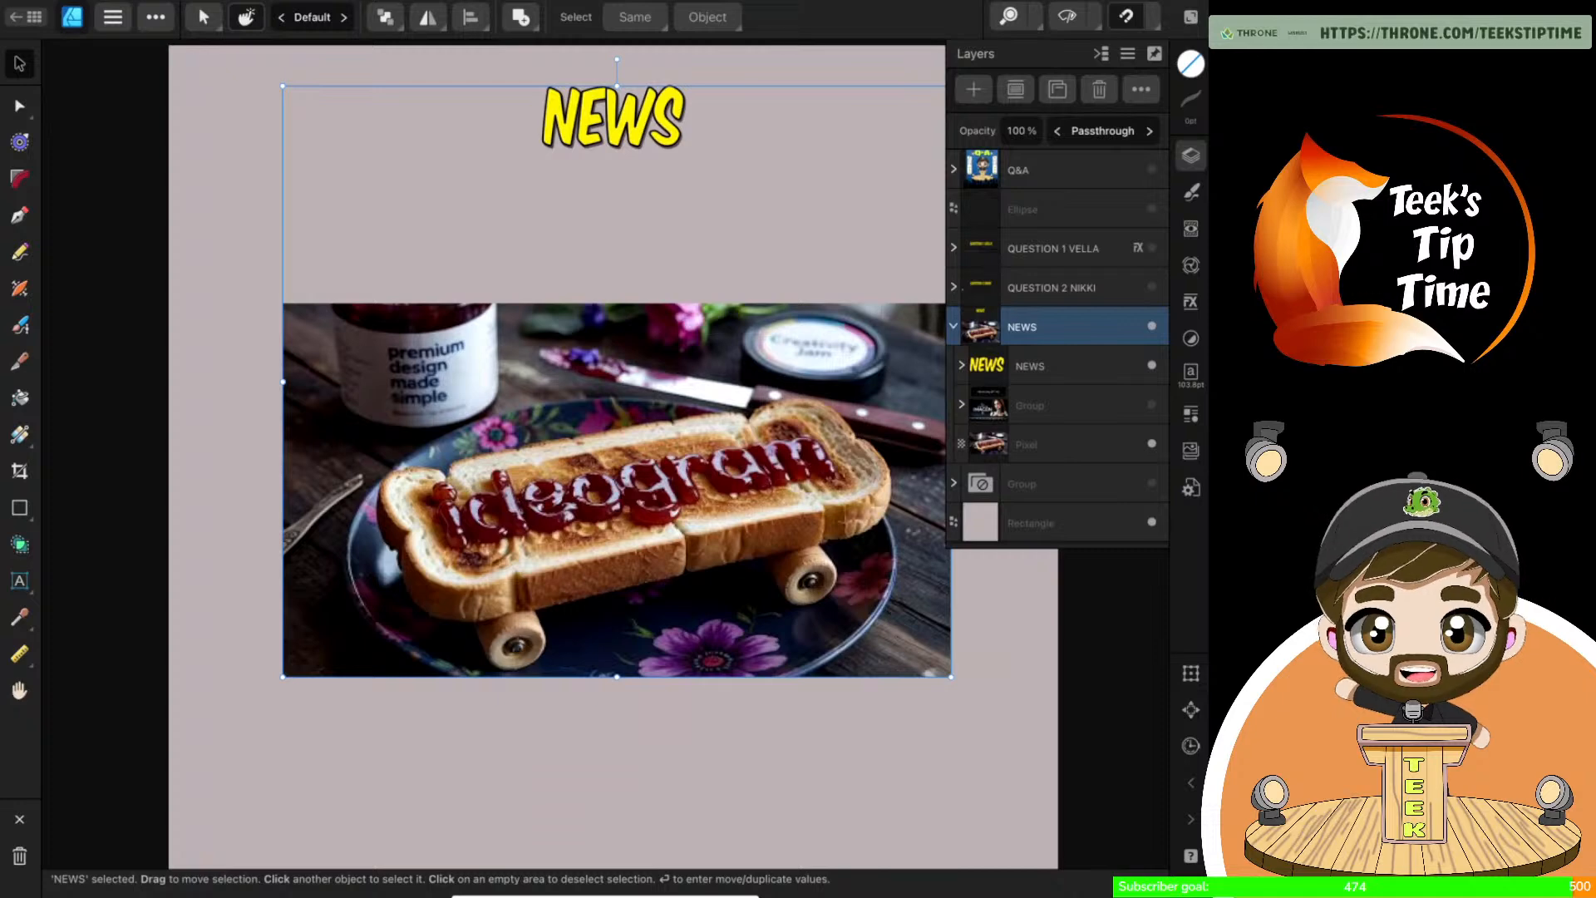
pyautogui.click(1151, 326)
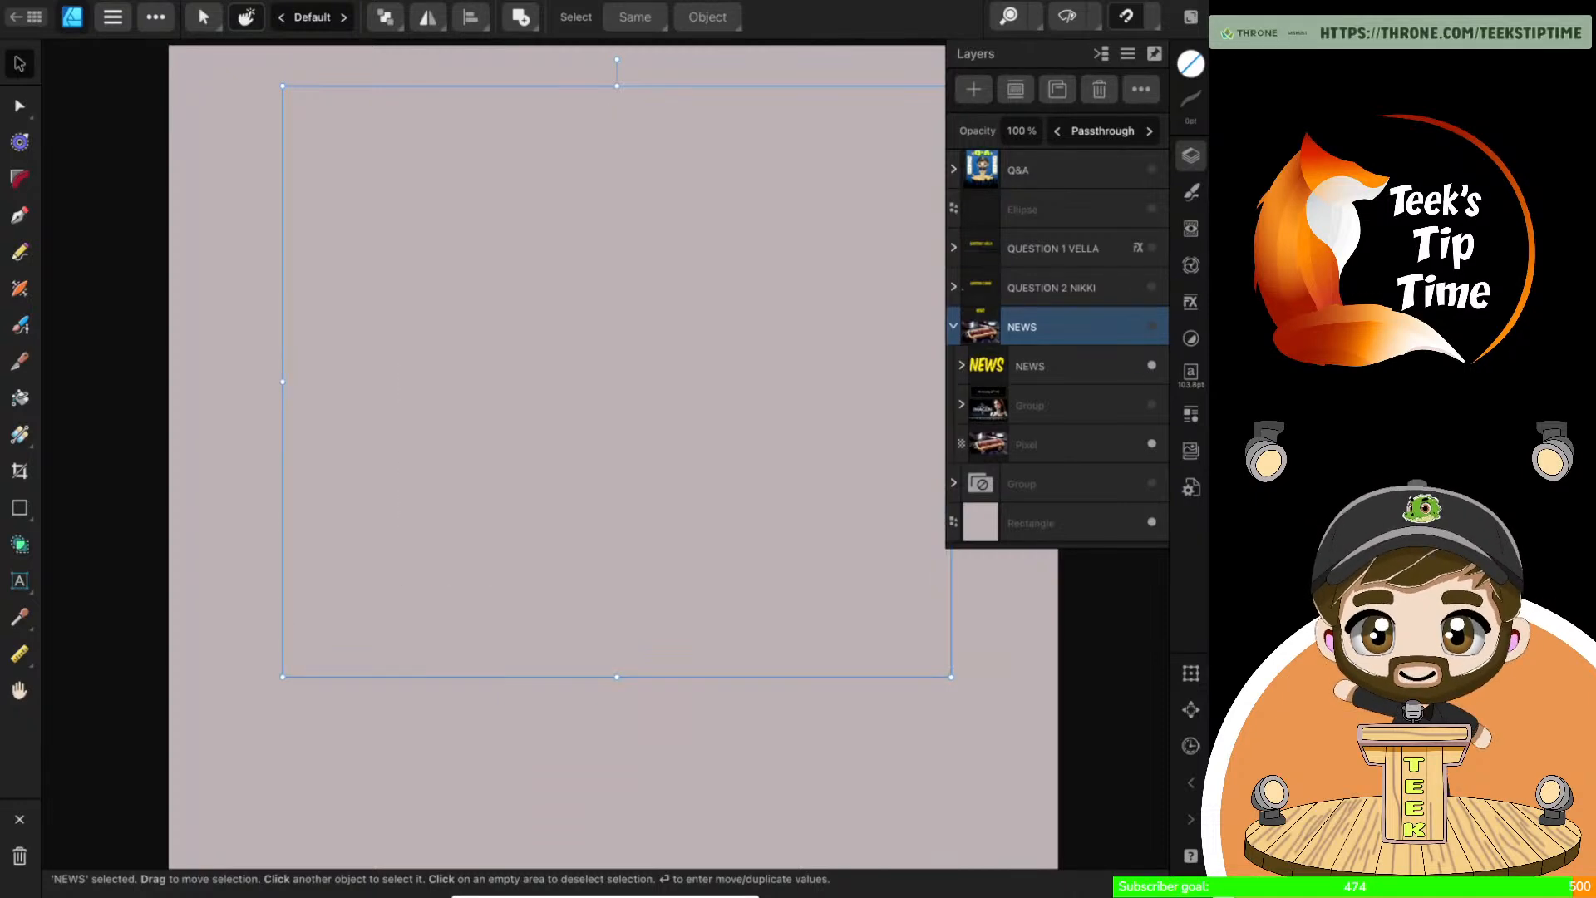
pyautogui.click(1152, 169)
pyautogui.click(954, 326)
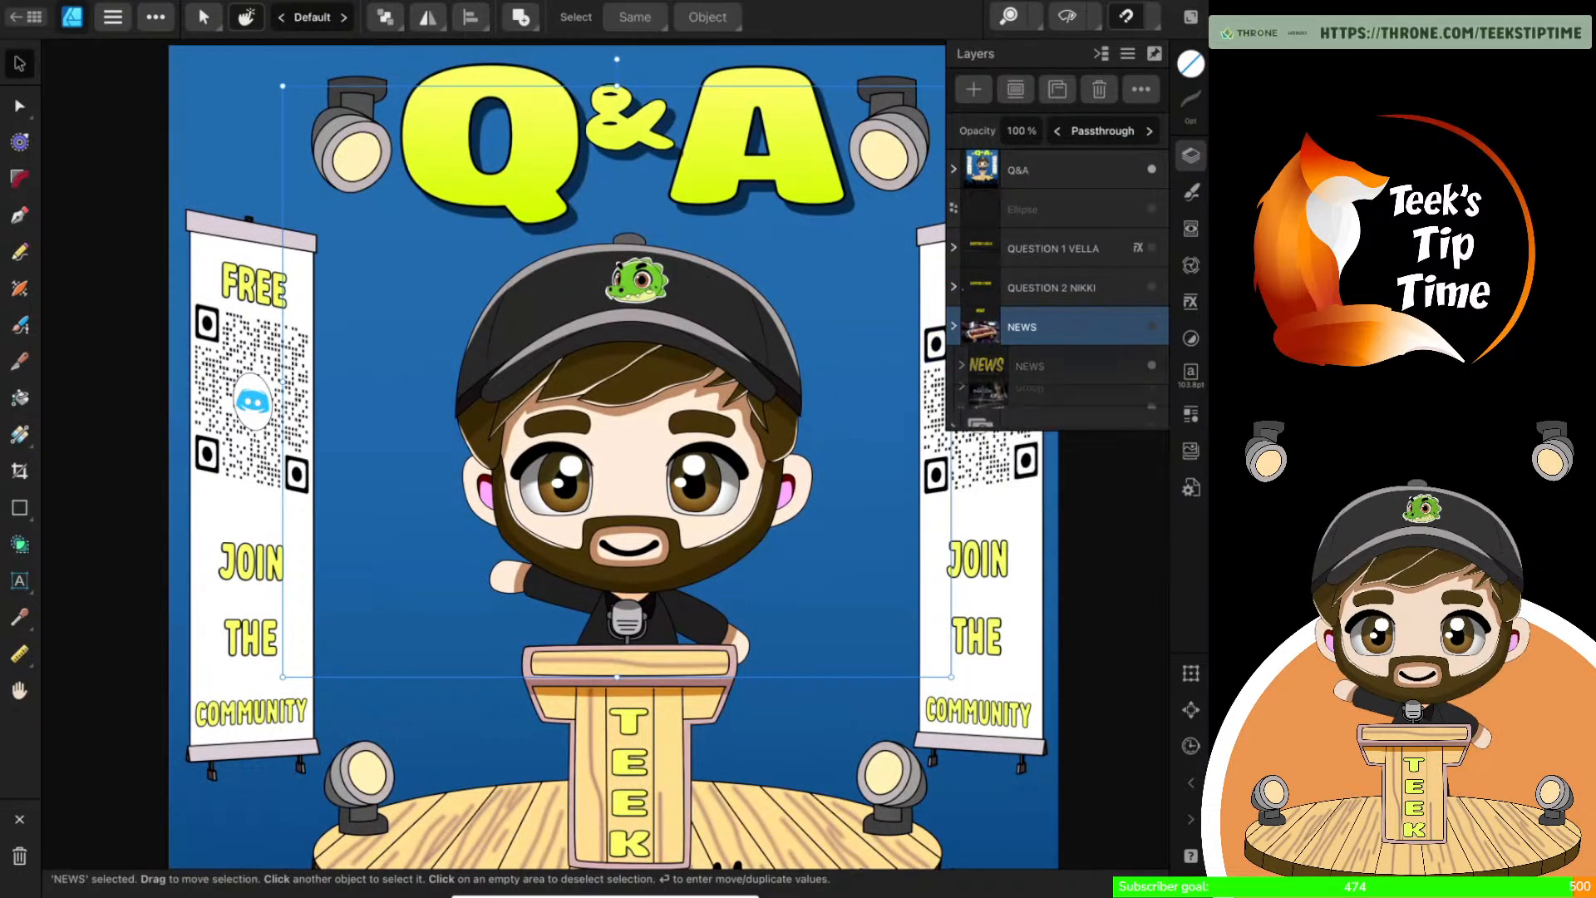
pyautogui.scroll(-3, 842, 473)
pyautogui.scroll(2, 785, 457)
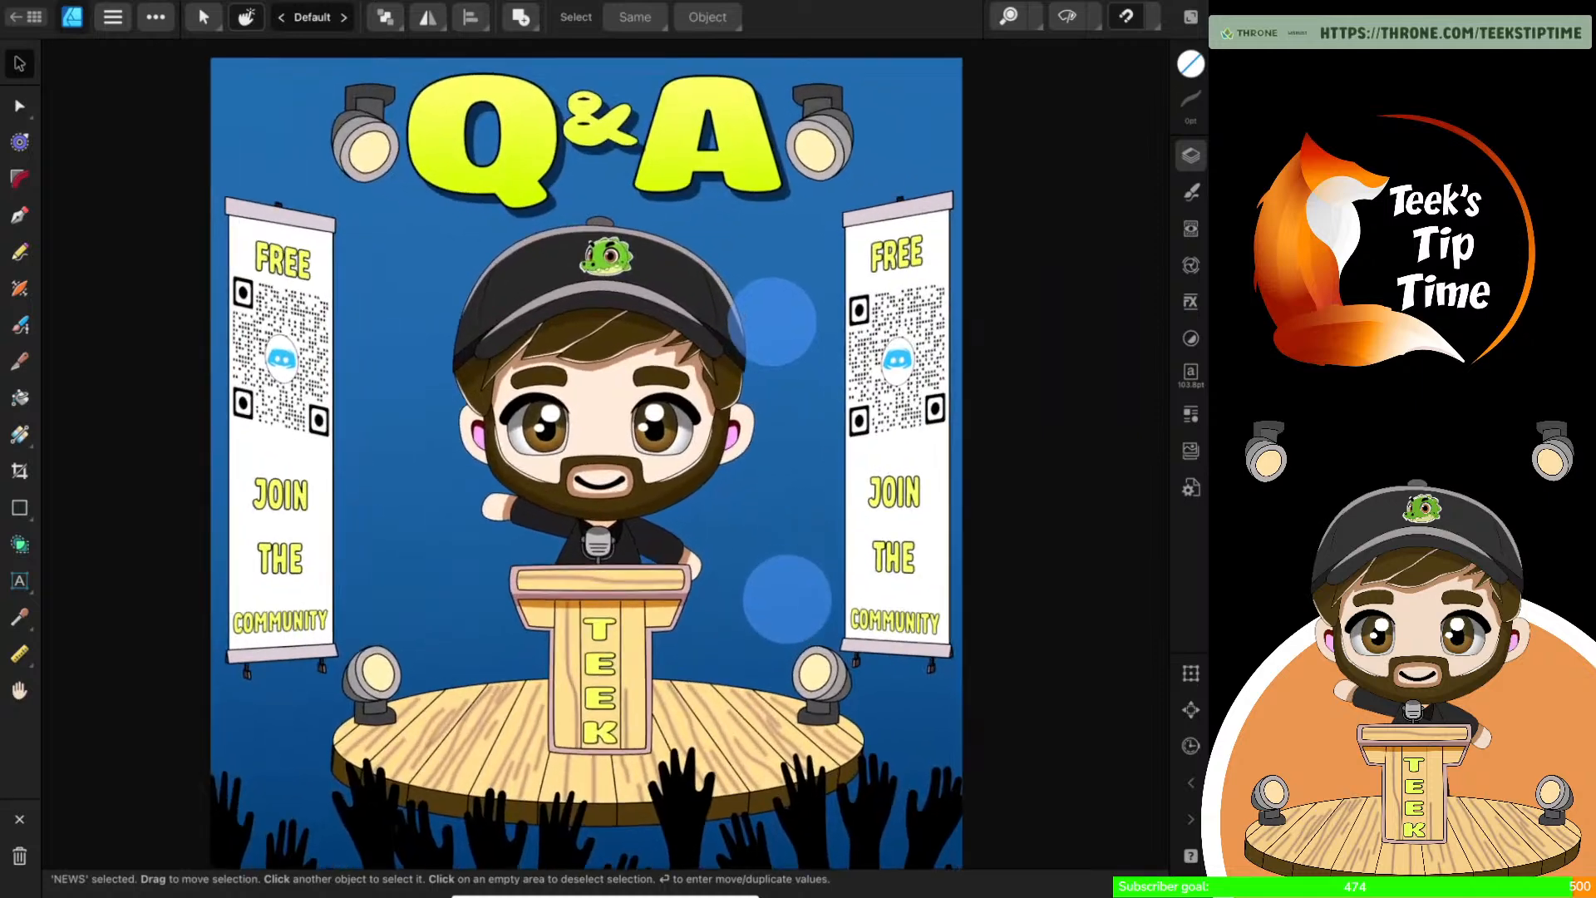
pyautogui.scroll(-2, 582, 465)
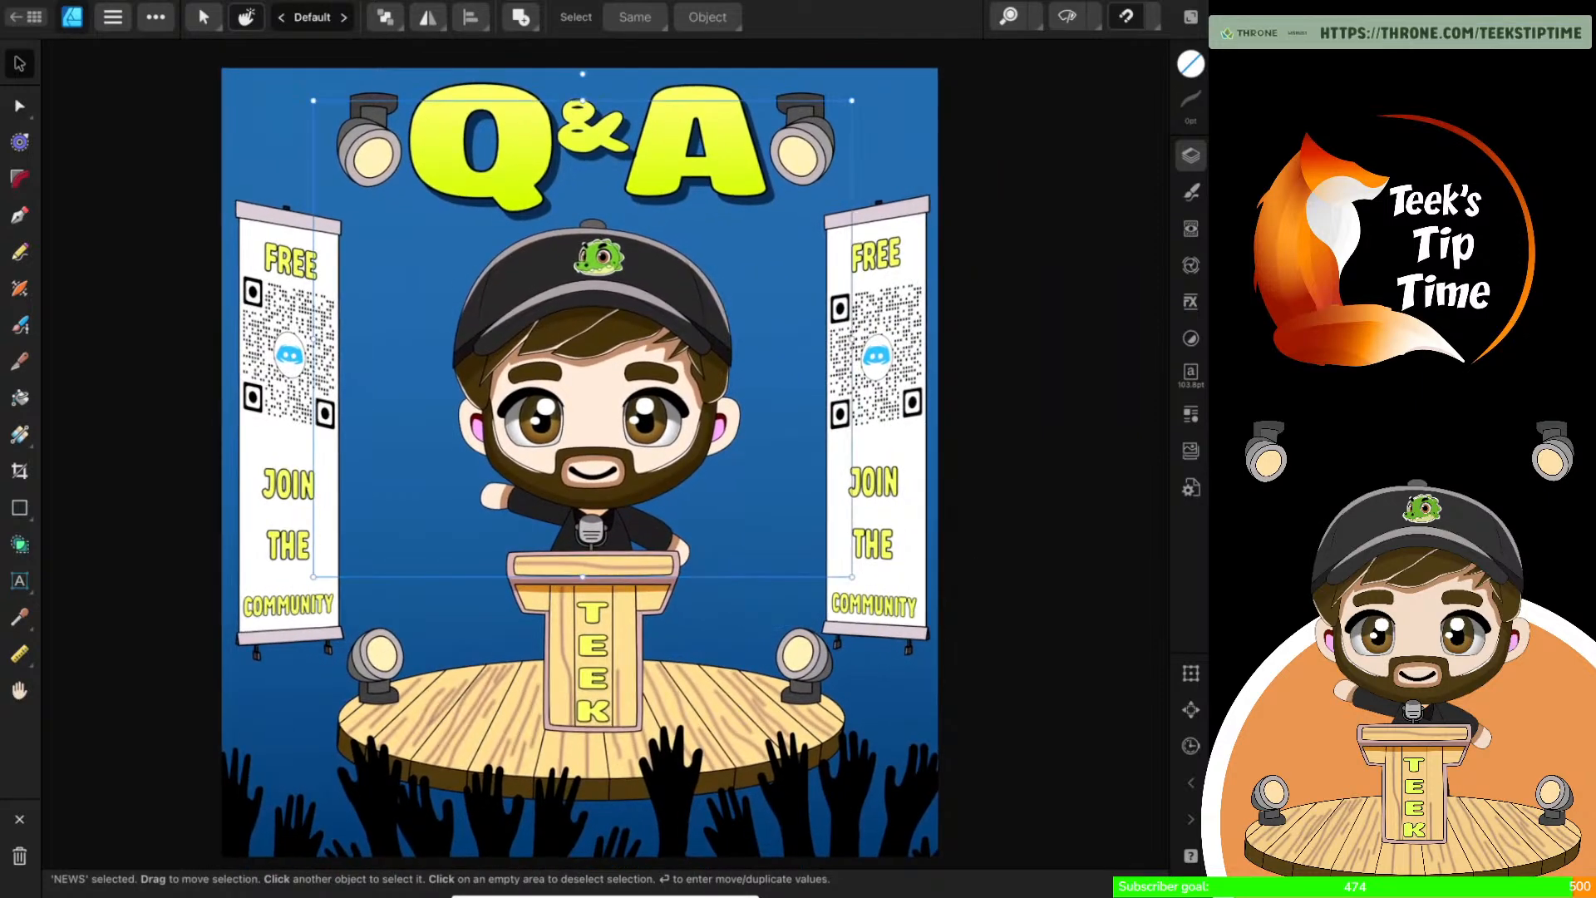